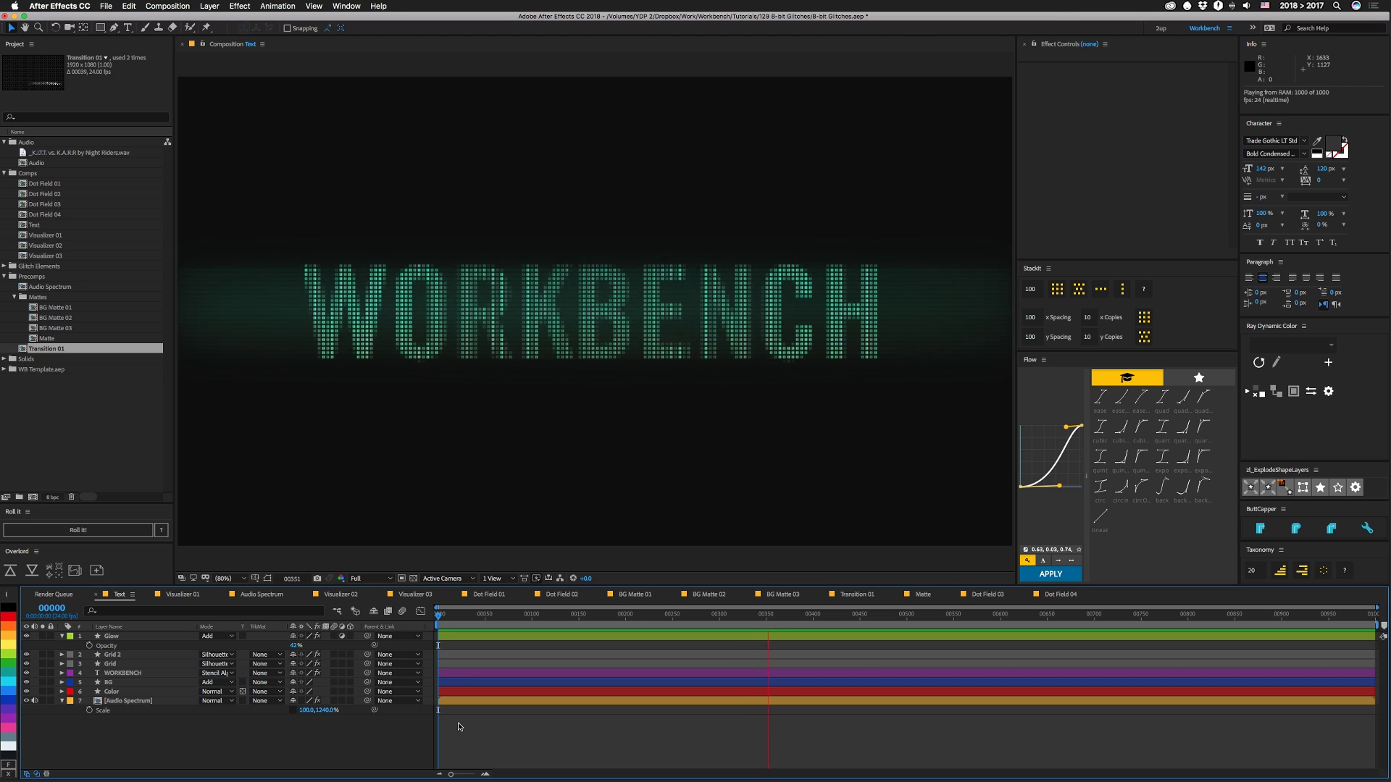
Step: Switch to the Visualizer 01 composition showing its teal and orange audio-spectrum dot grid
left_click(176, 596)
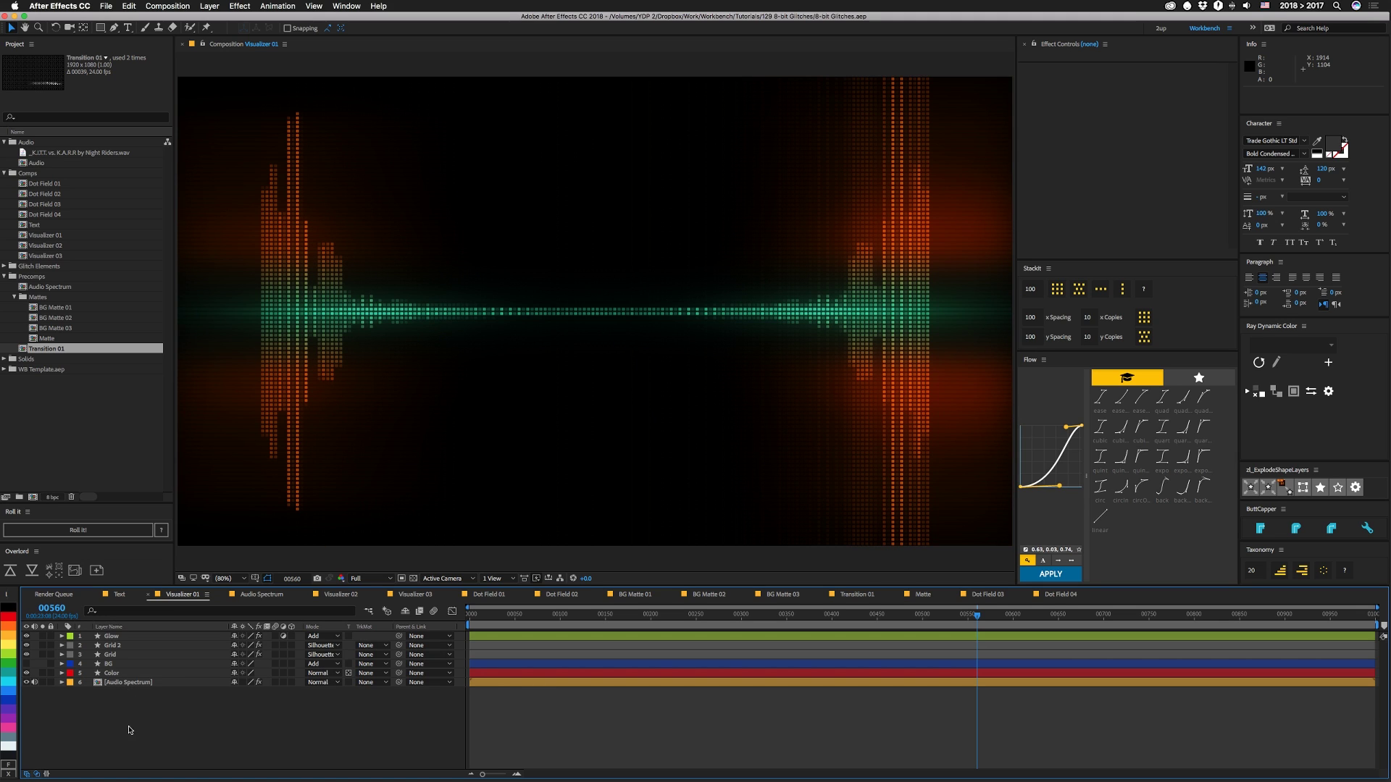
left_click(42, 683)
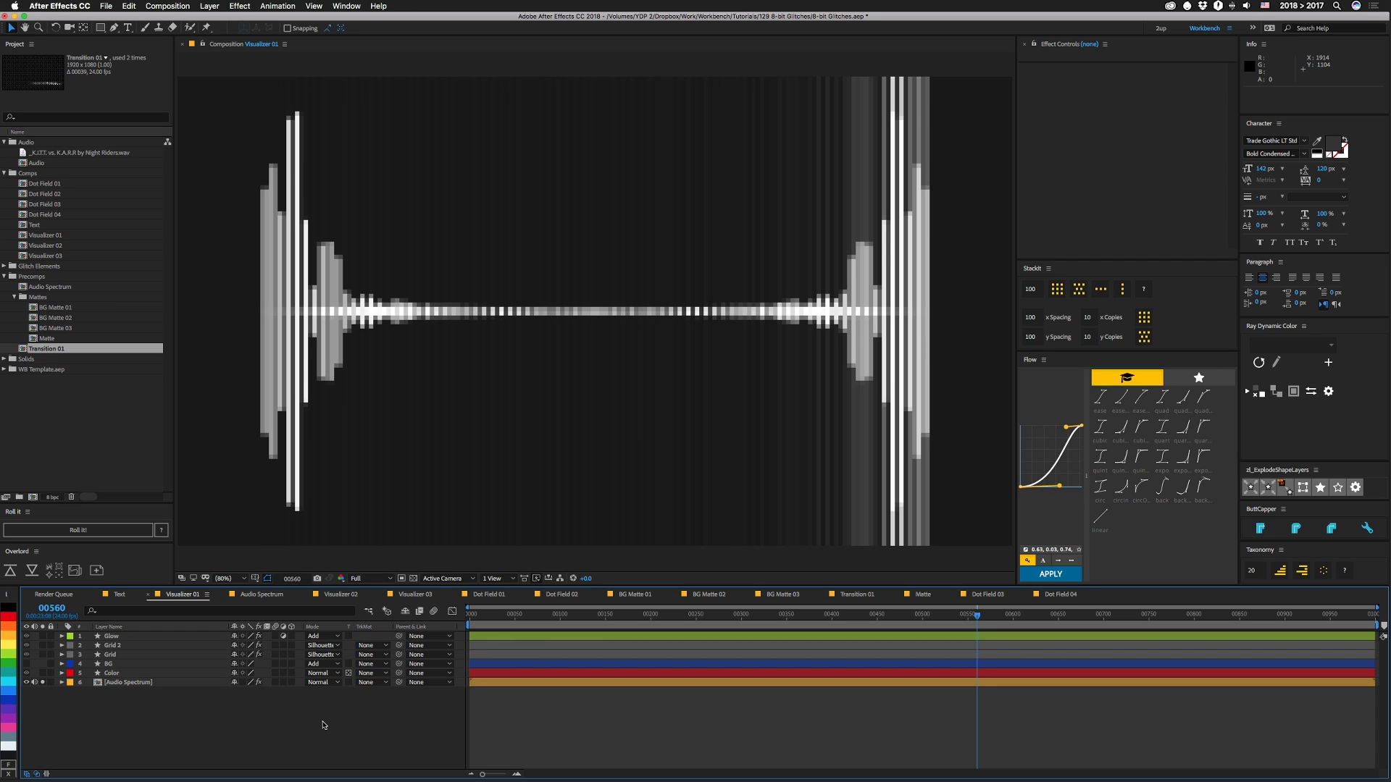
left_click(42, 682)
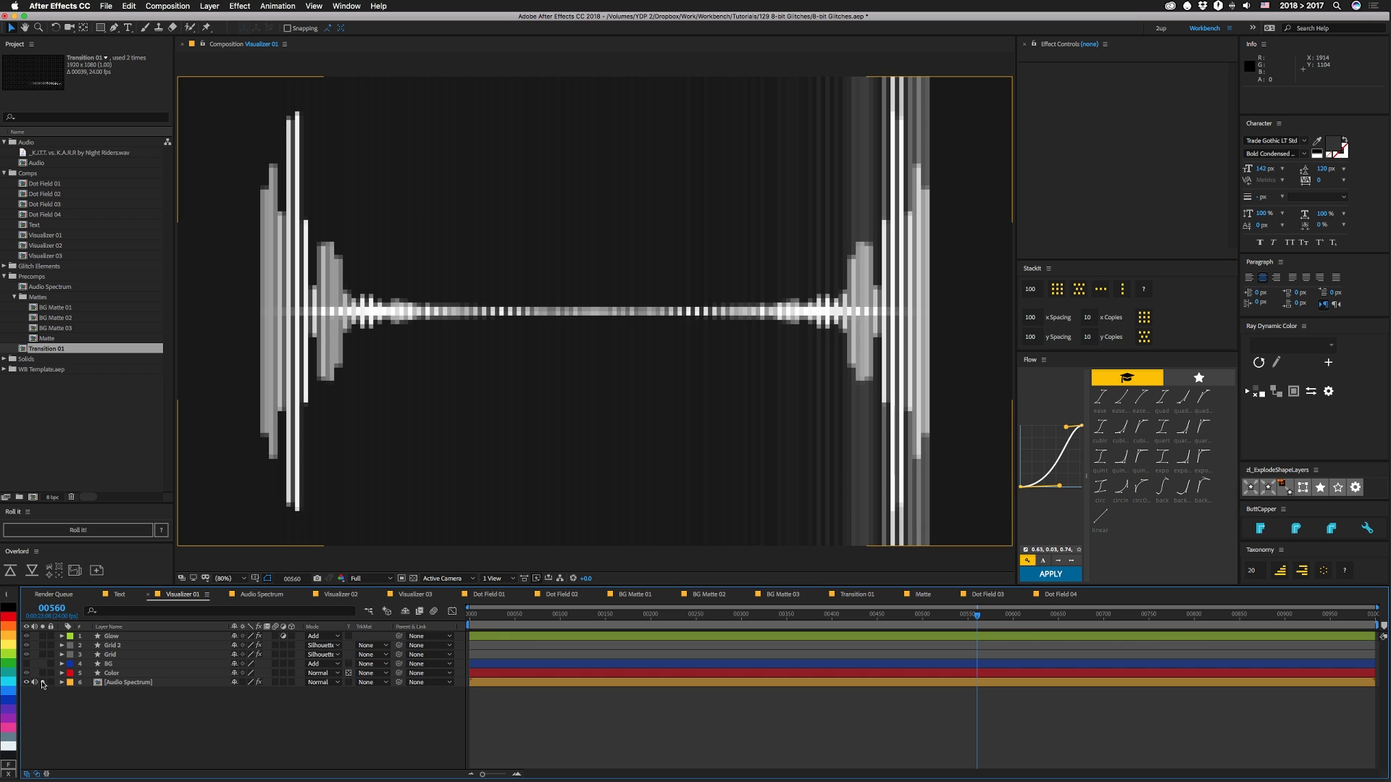
left_click(110, 654)
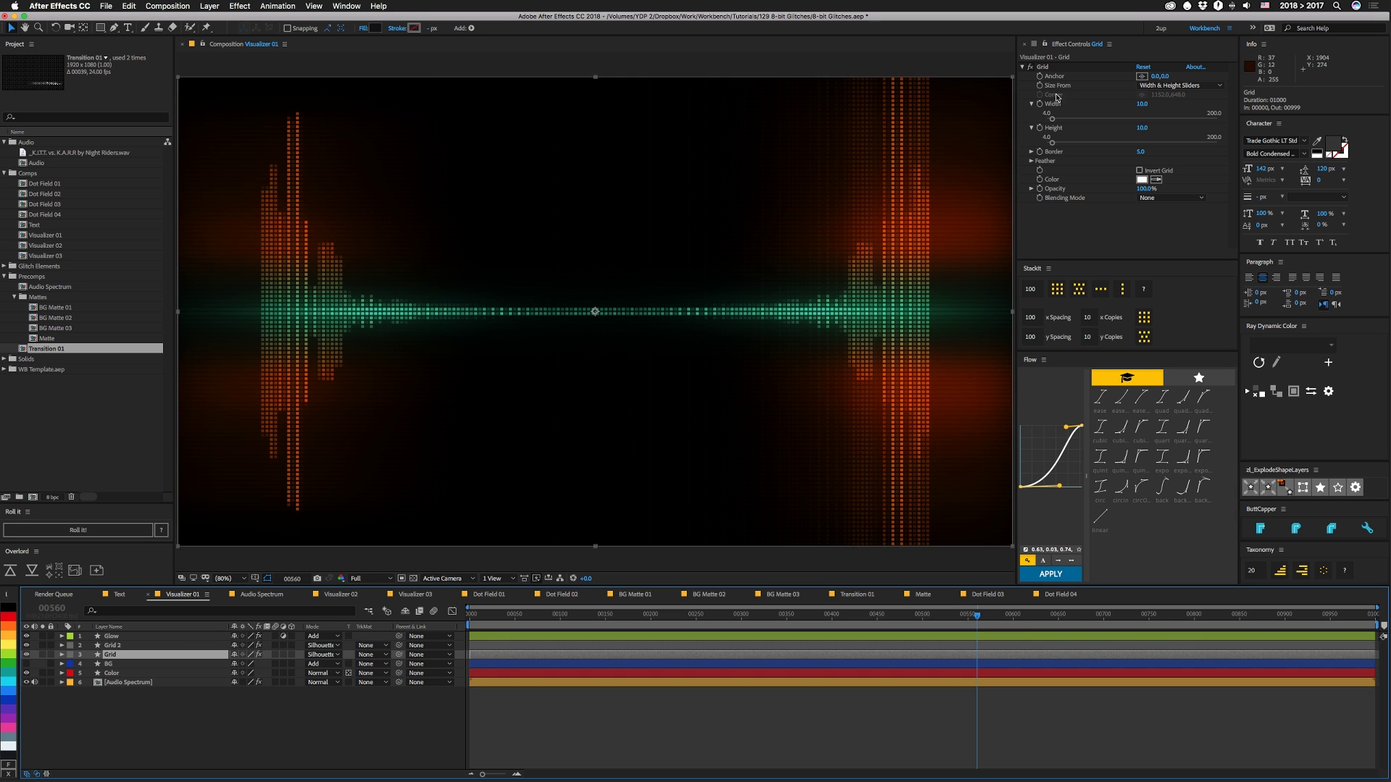
left_click(118, 646)
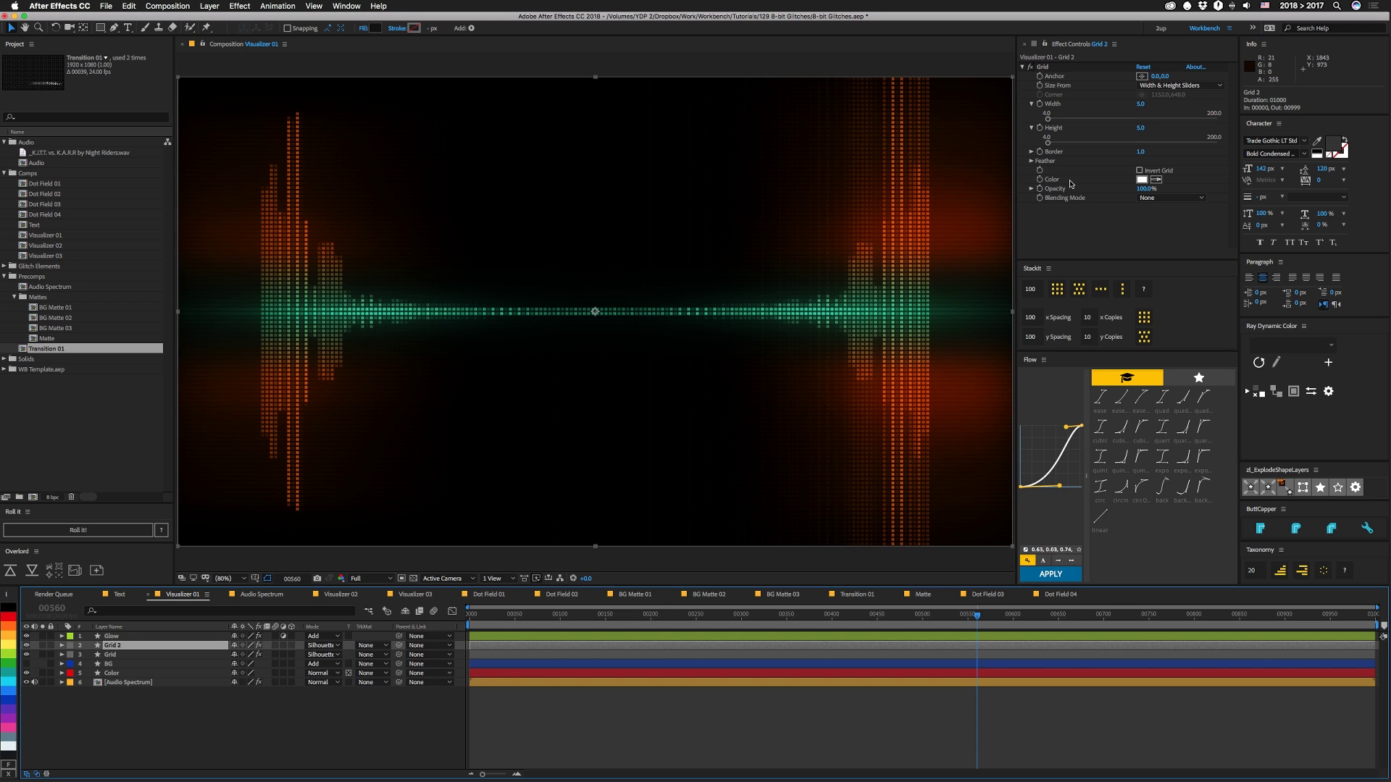
left_click(124, 655)
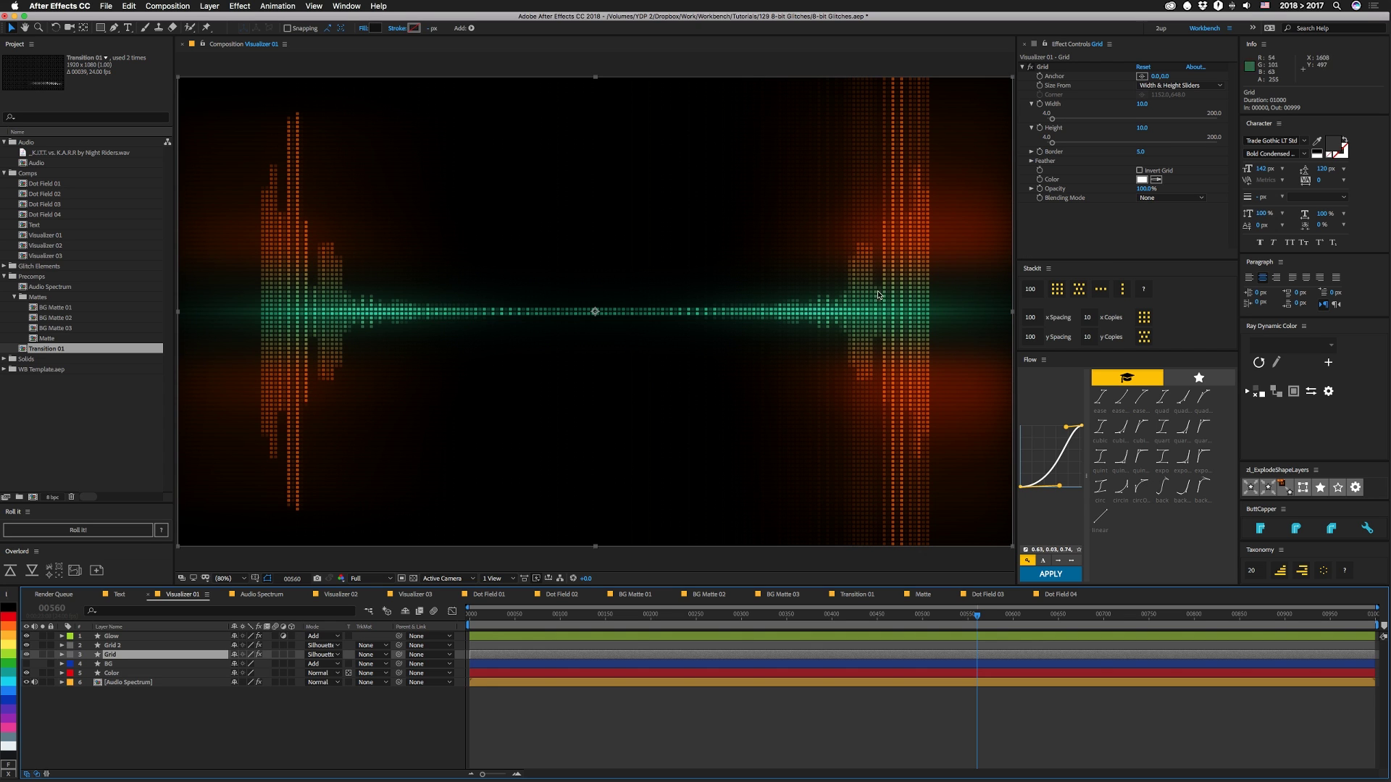
key("period")
key("period")
key("period")
key("period")
key("period")
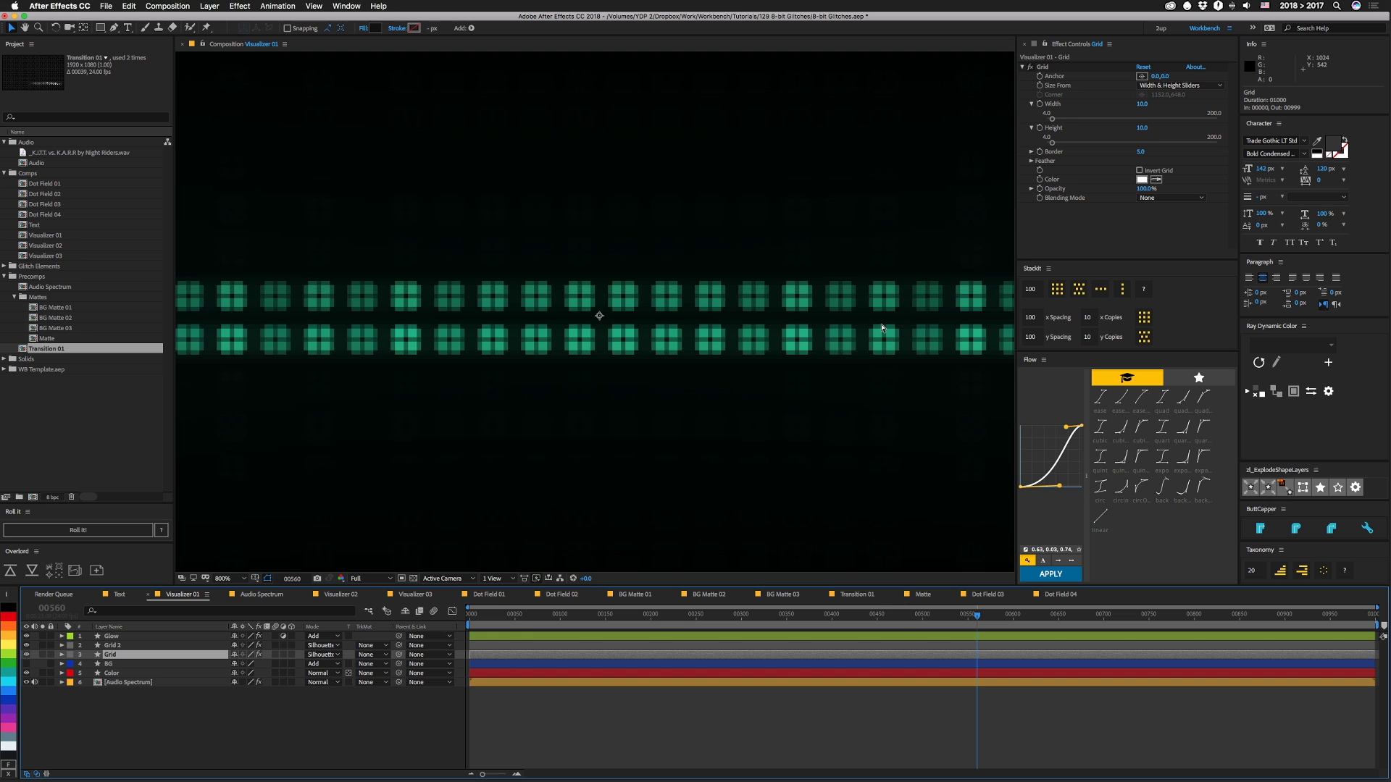
key("comma")
key("comma")
key("comma")
key("comma")
key("comma")
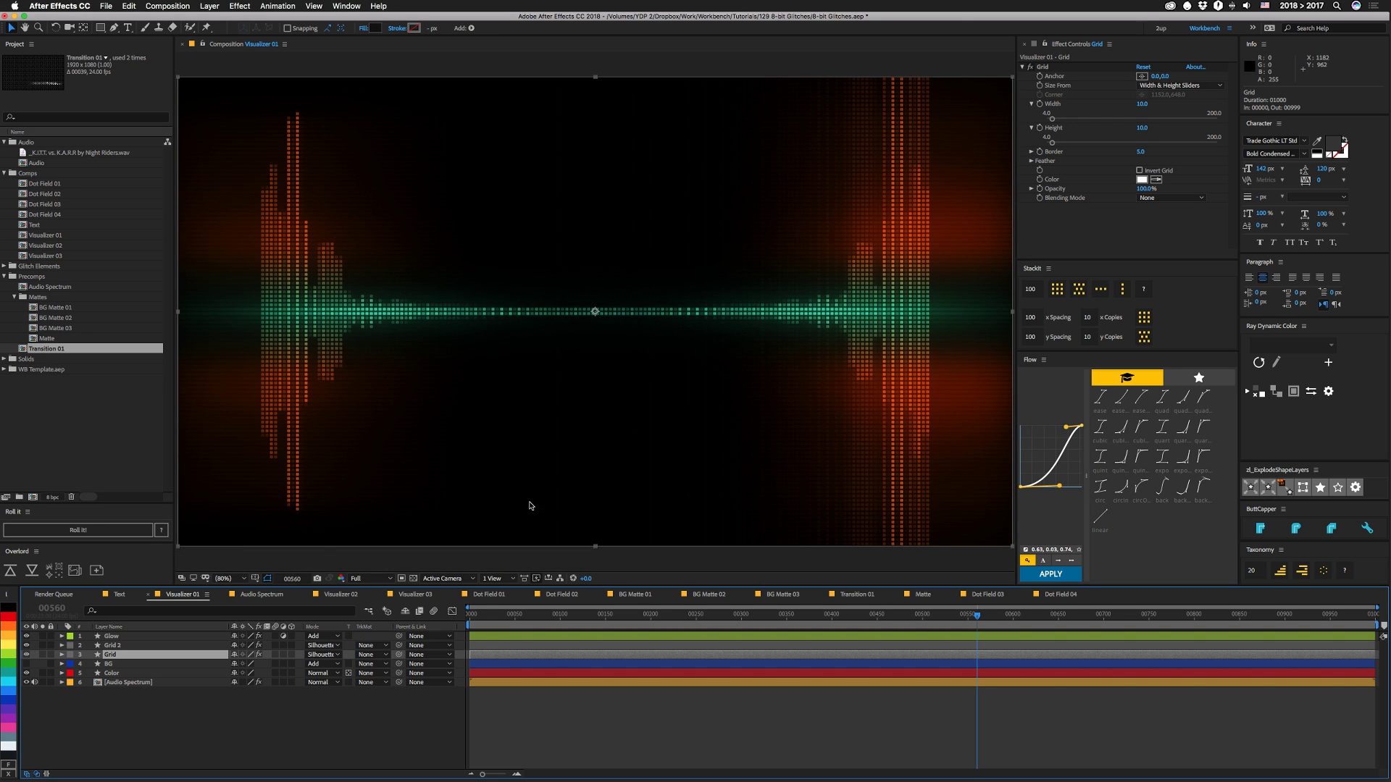
left_click(109, 637)
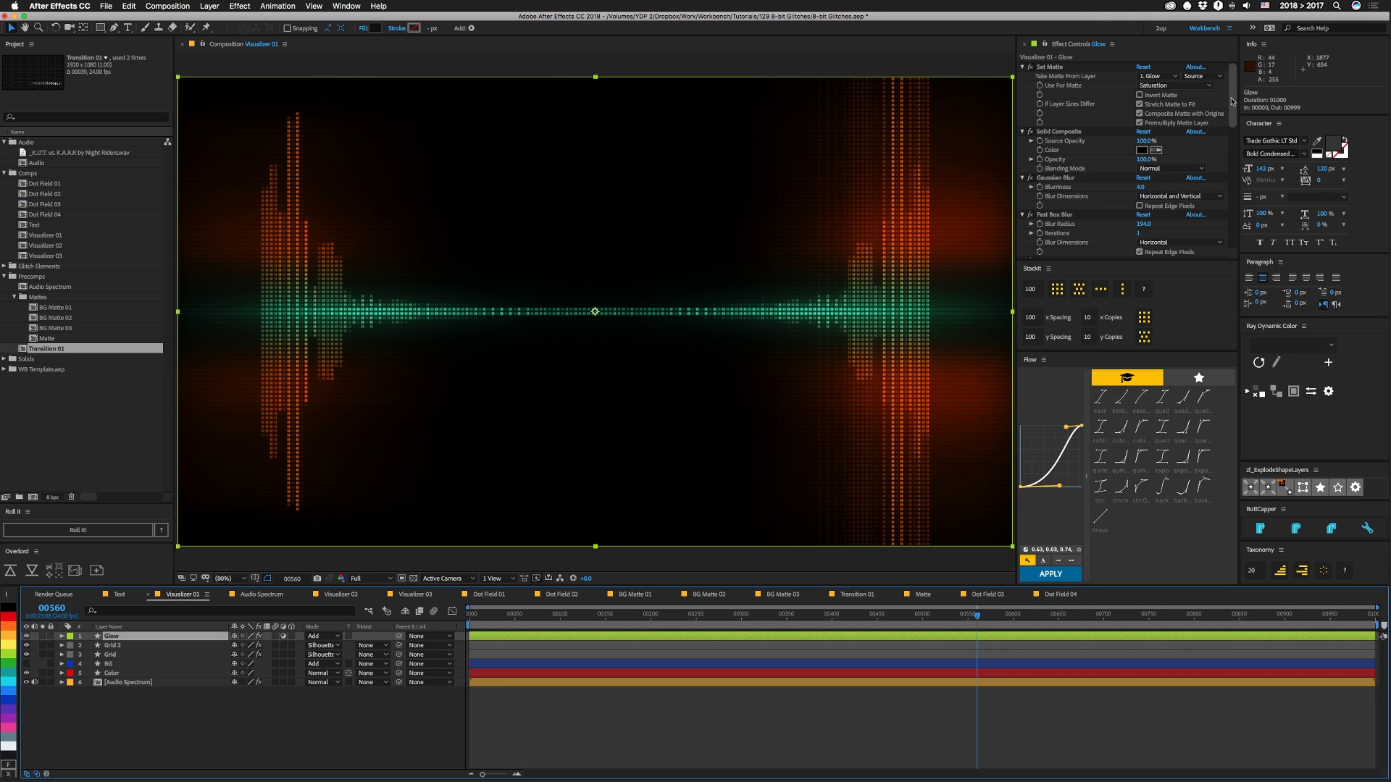
Step: Review the Glow layer's Set Matte, blur and Glow effects, then return to frame 00442
left_click_drag(1232, 101, 1232, 125)
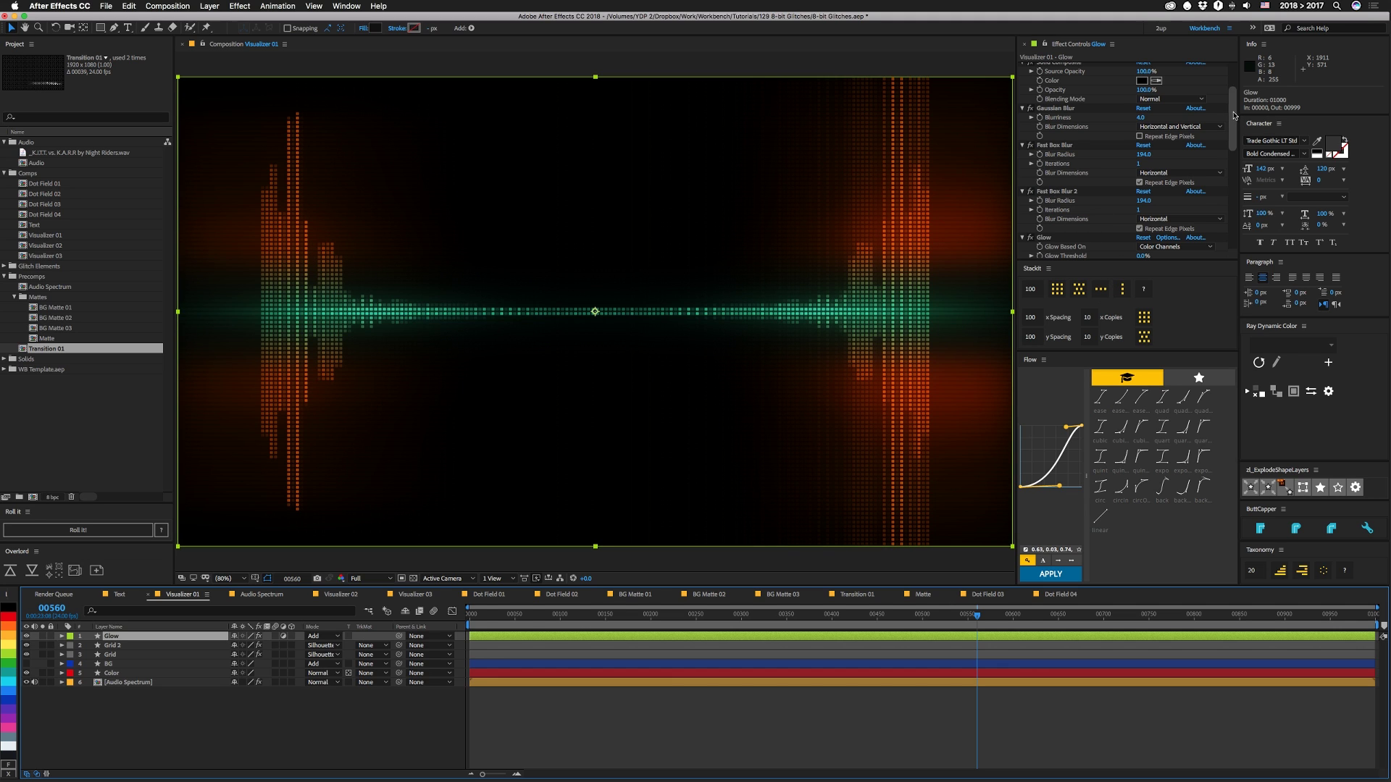
left_click_drag(1234, 115, 1234, 159)
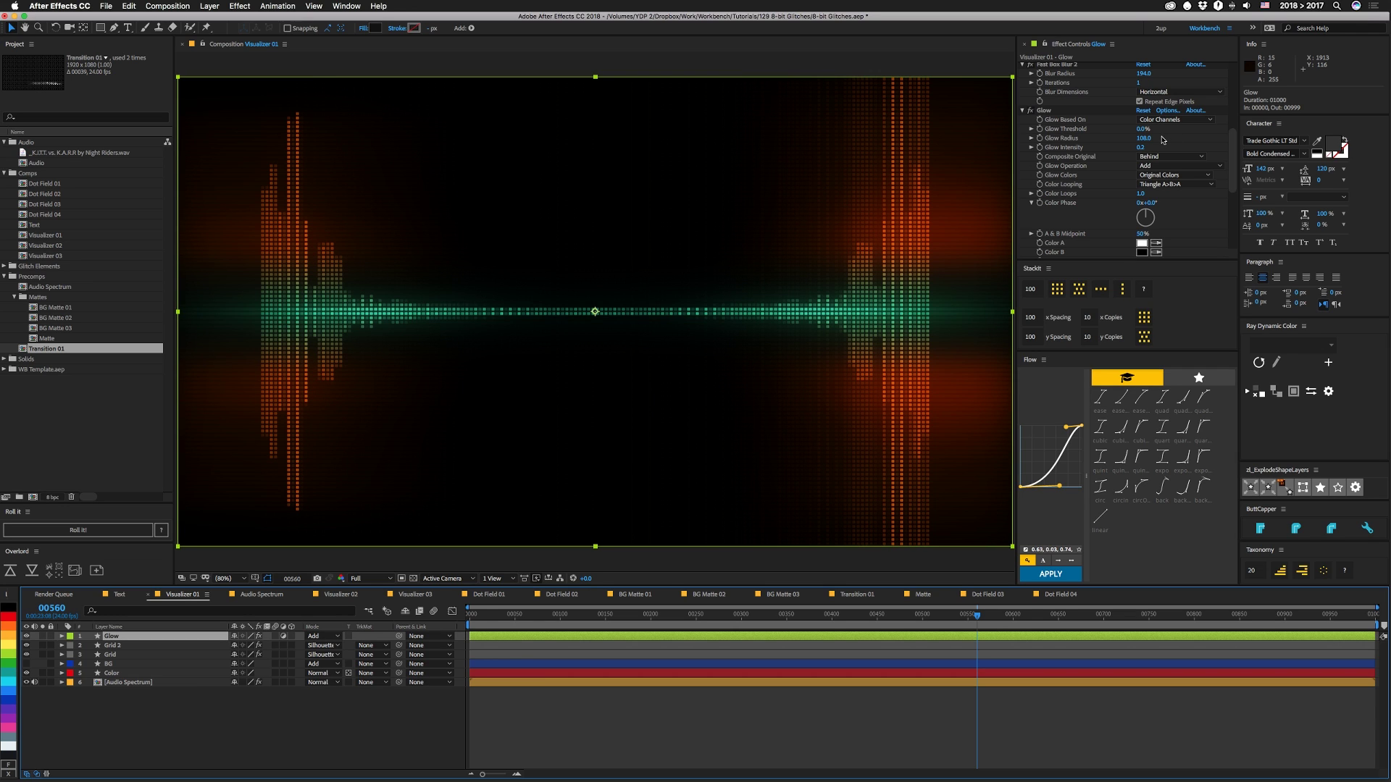
left_click(1139, 148)
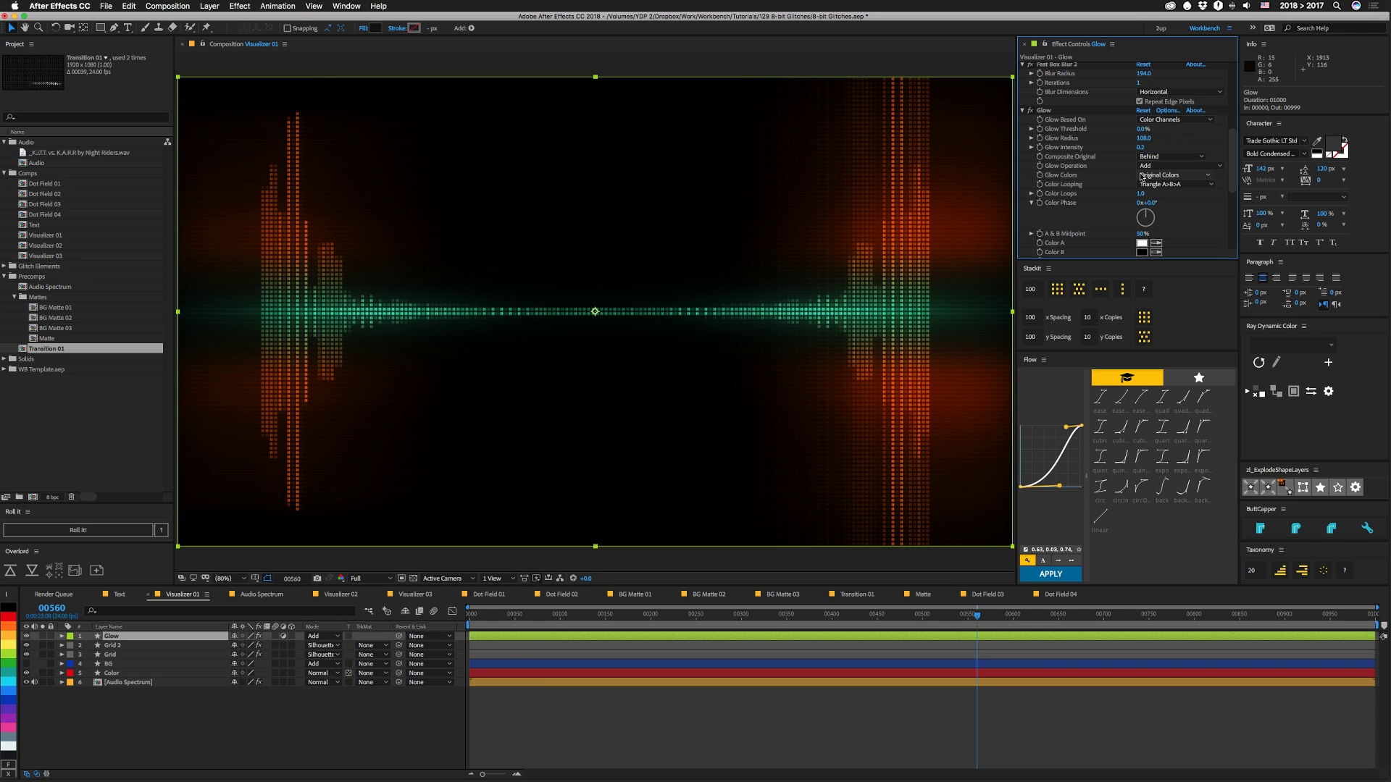
left_click_drag(1229, 157, 1229, 201)
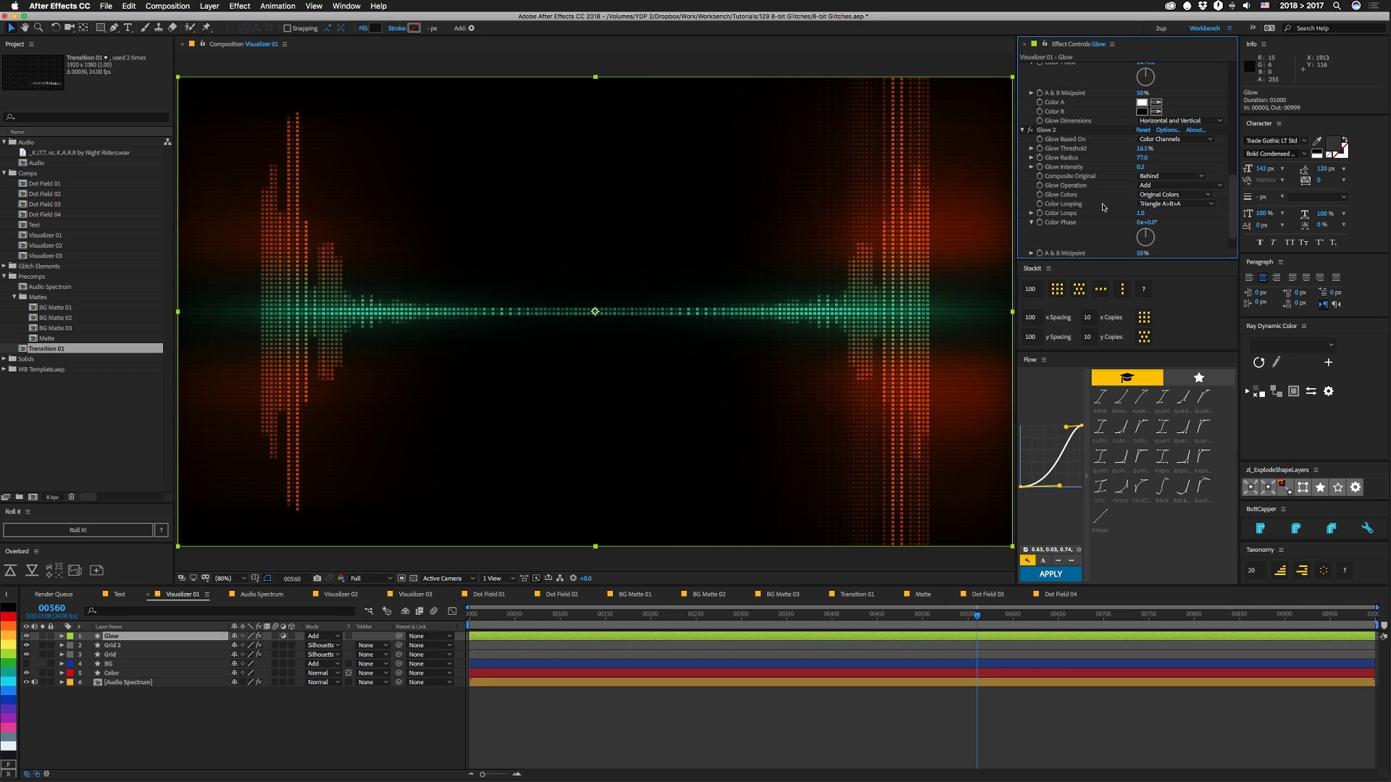
left_click_drag(977, 616, 870, 616)
Step: Keep the Color layer's orange-to-teal gradient and enable Preserve Transparency so it only tints the dots
left_click(154, 672)
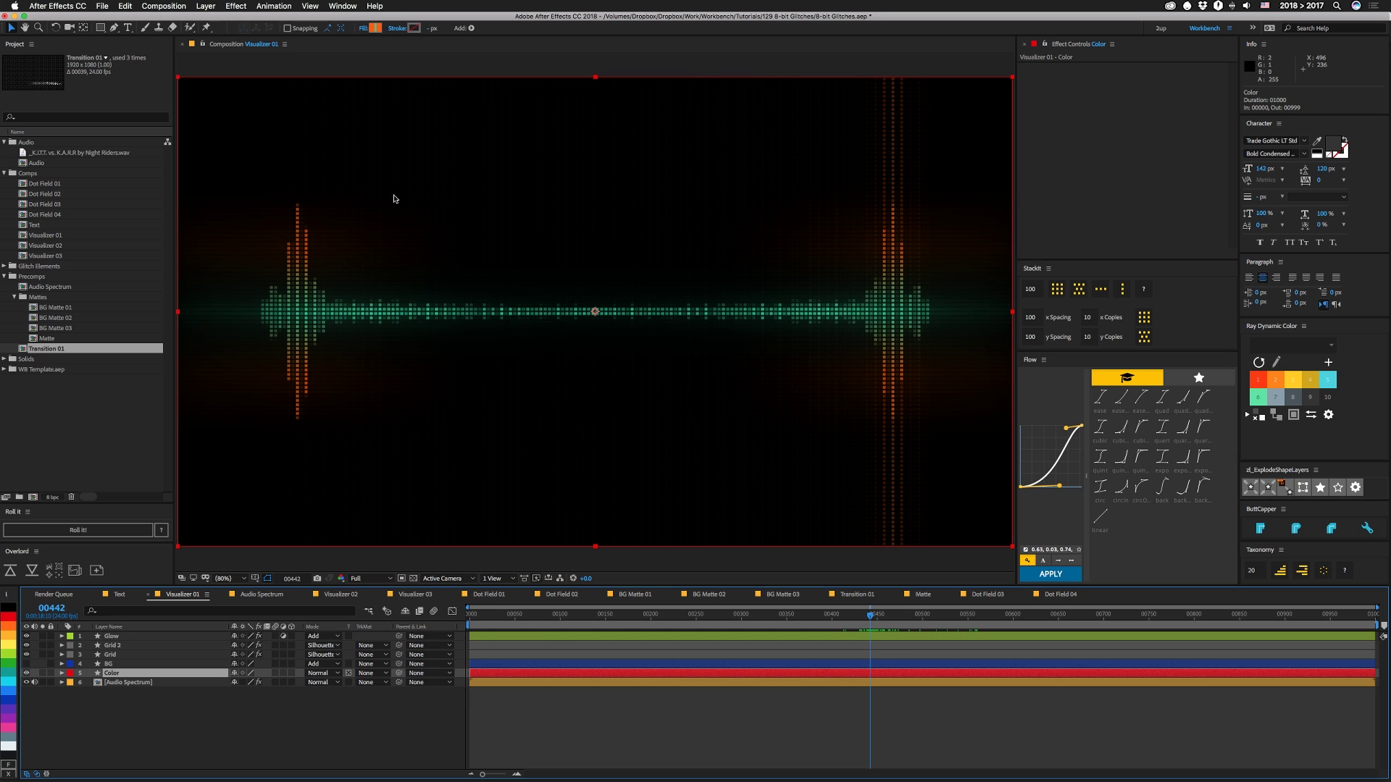
left_click(374, 27)
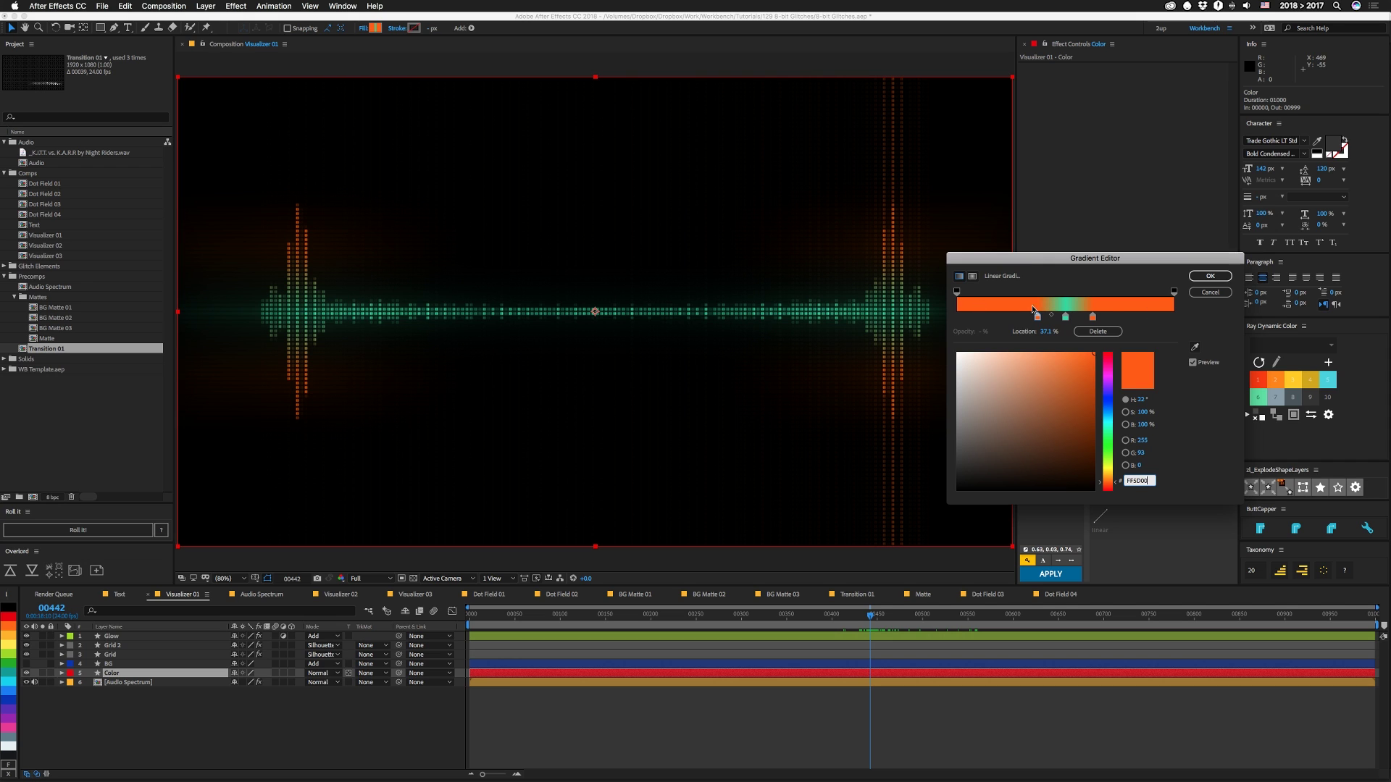
left_click(1210, 276)
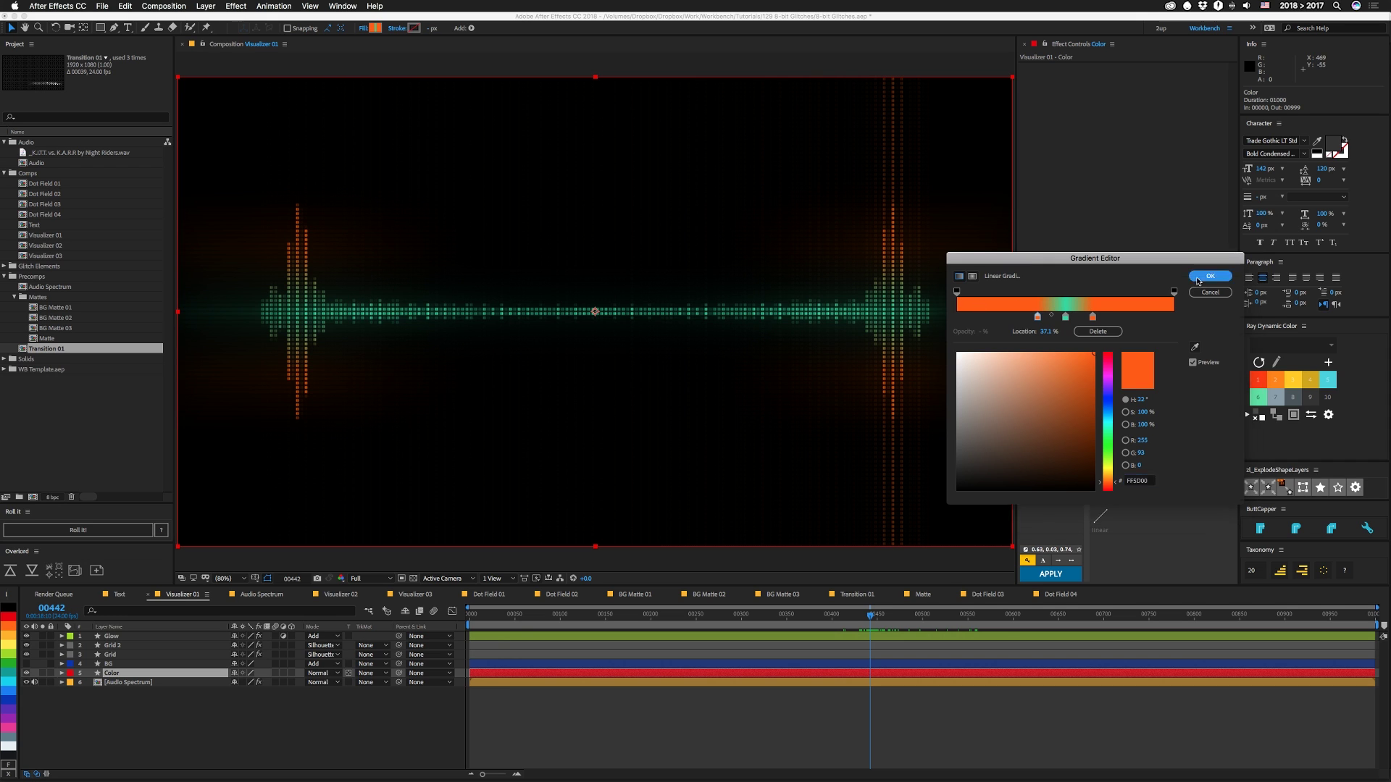
left_click(349, 674)
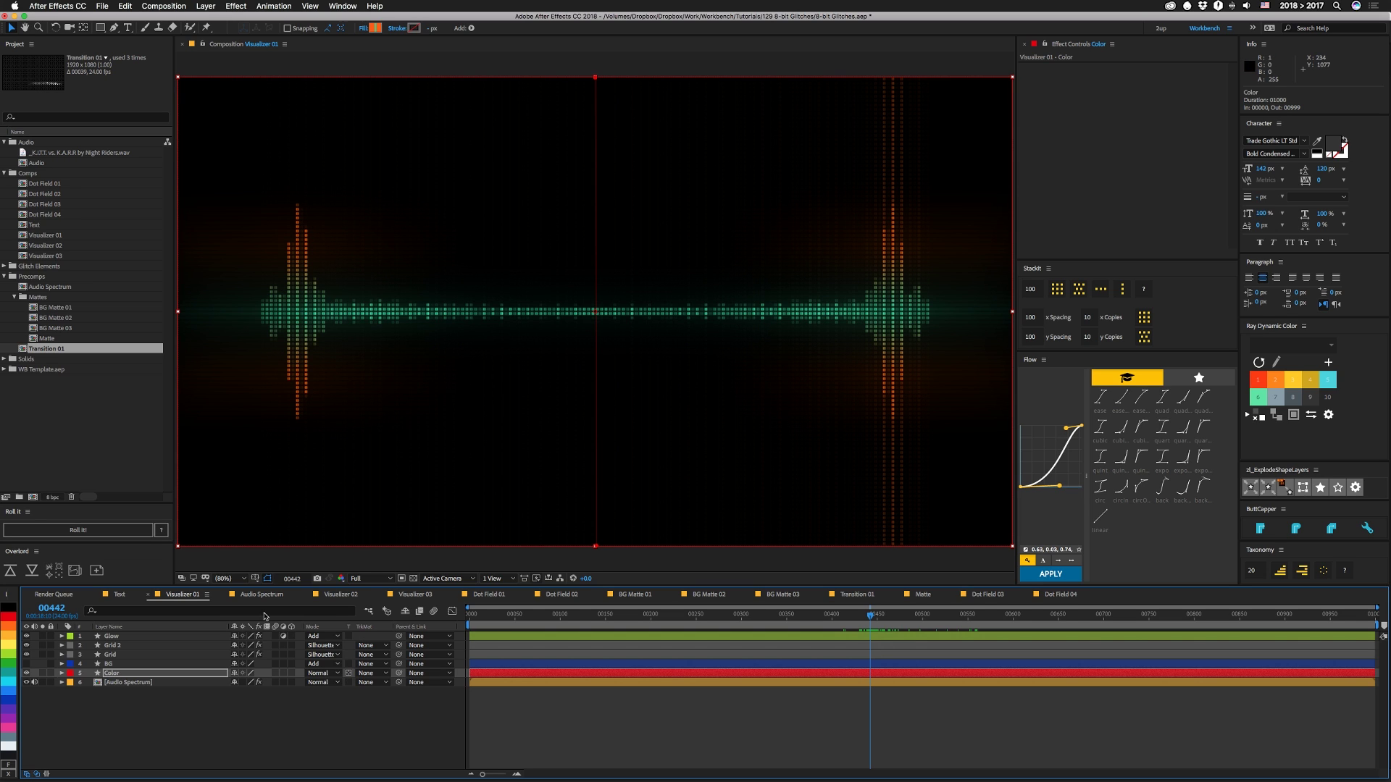
left_click(127, 683)
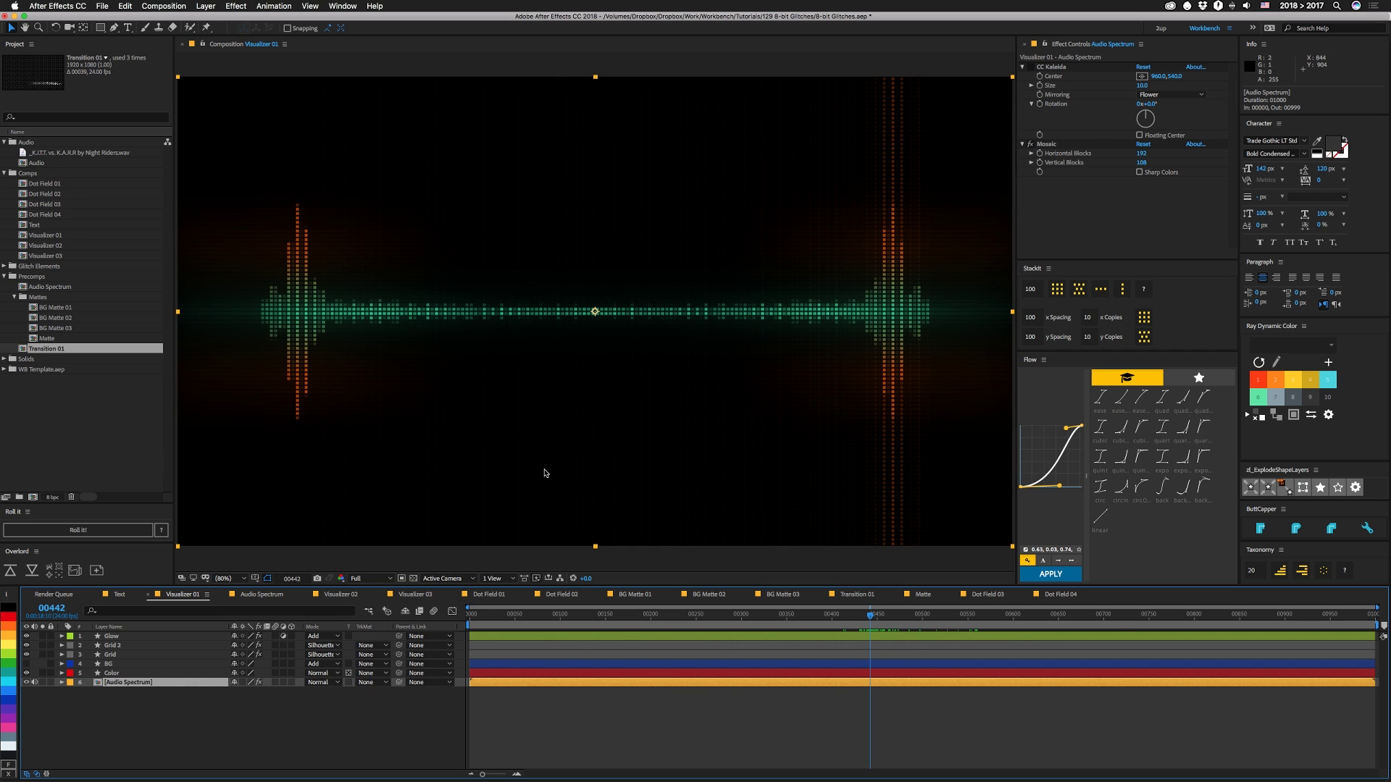
Step: Show the BG dot-grid background layer to check its settings, then hide it again
left_click(26, 664)
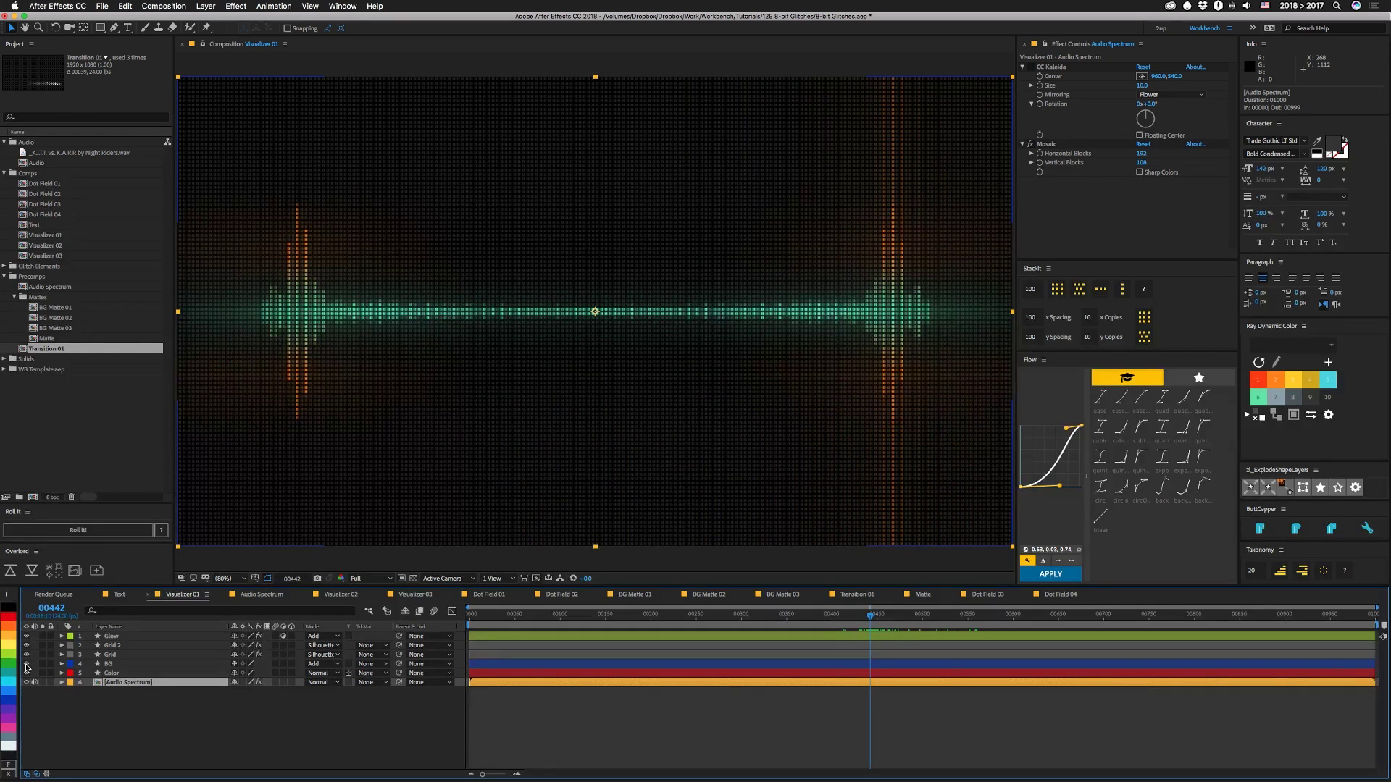
left_click(341, 123)
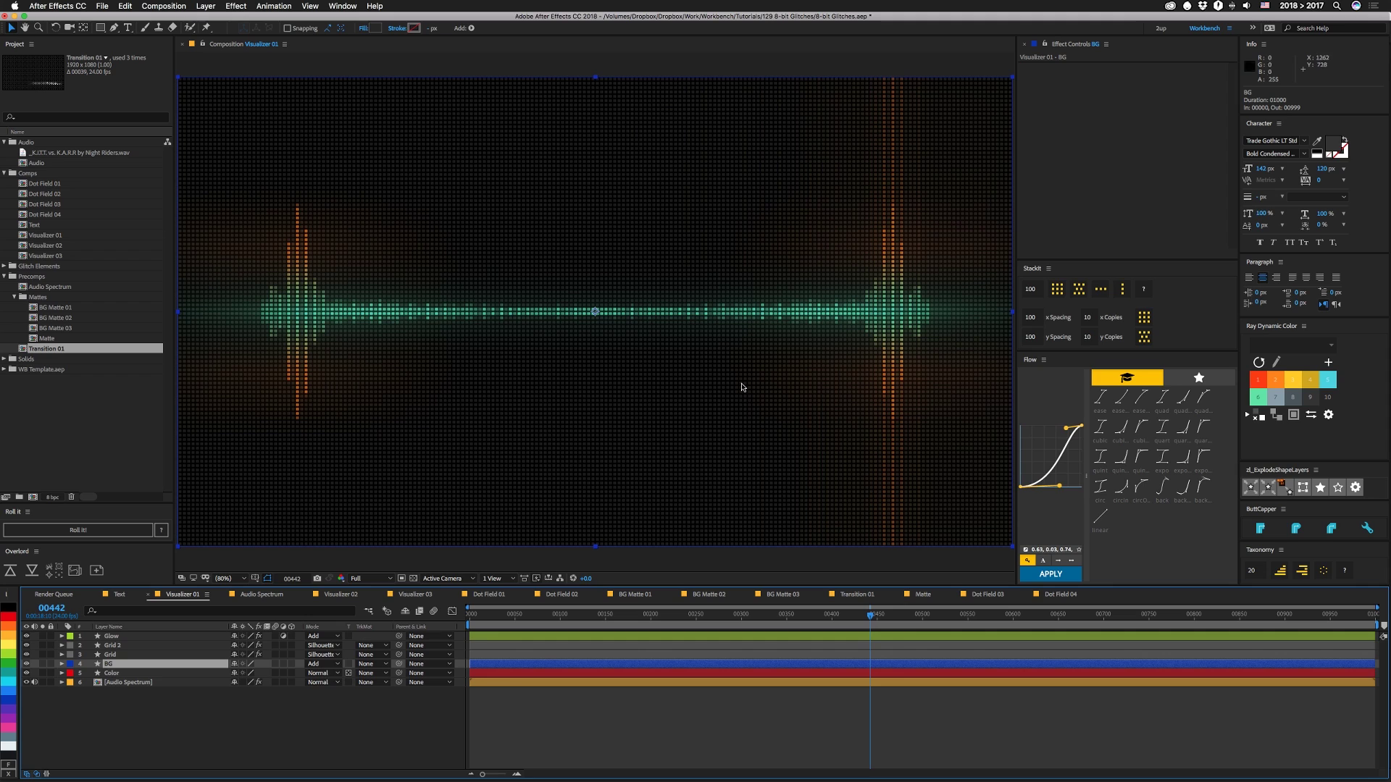
left_click(26, 664)
Step: Enable CC Kaleida on Audio Spectrum, start the work area at 00442, and preview the result
left_click(123, 683)
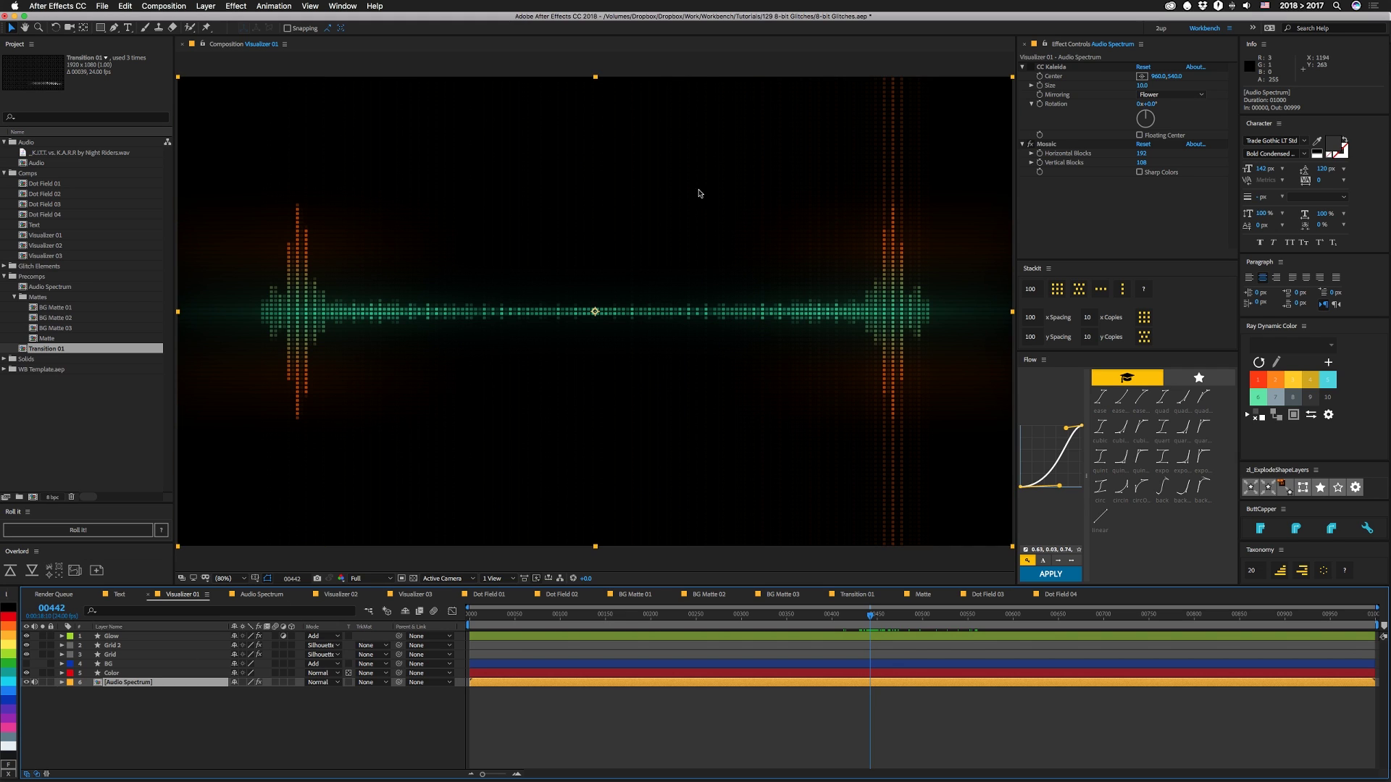
left_click(1028, 67)
left_click(1027, 67)
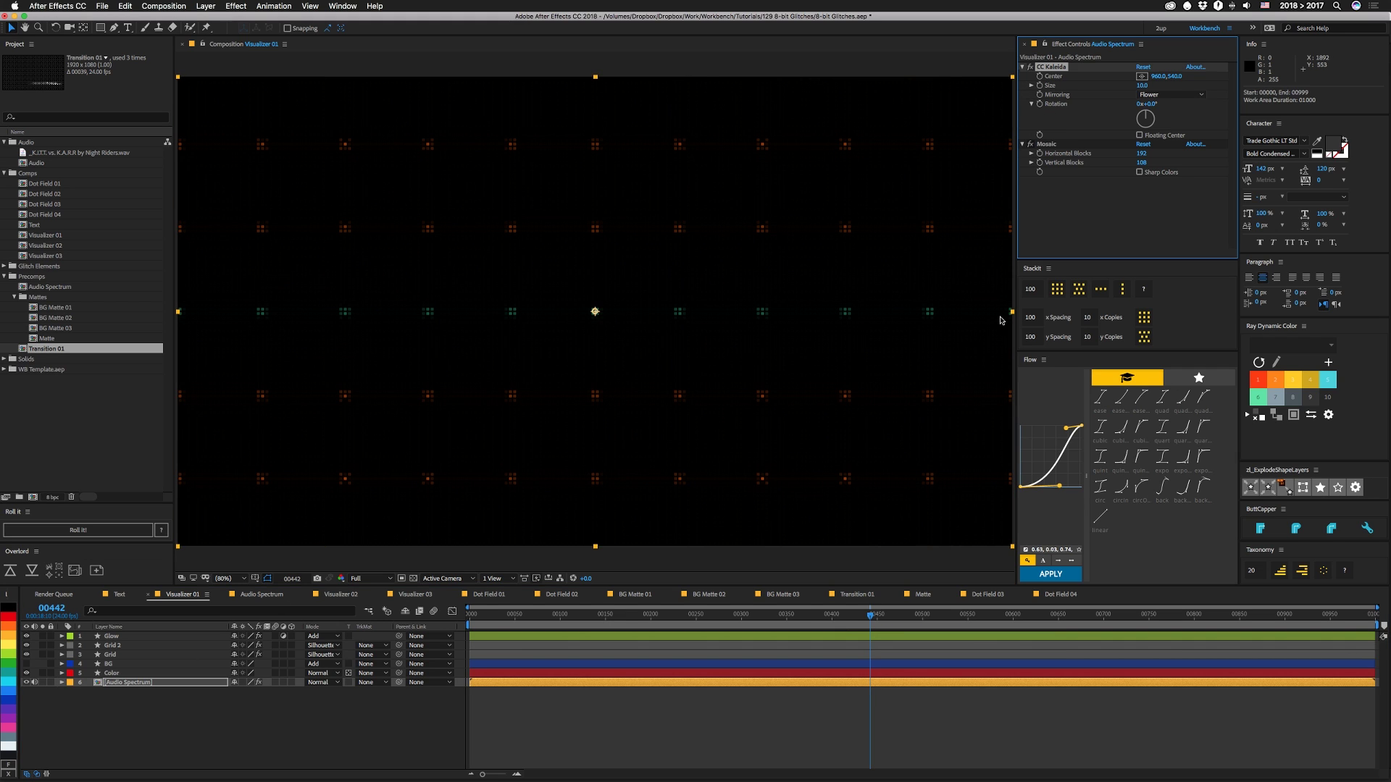
key("b")
key("space")
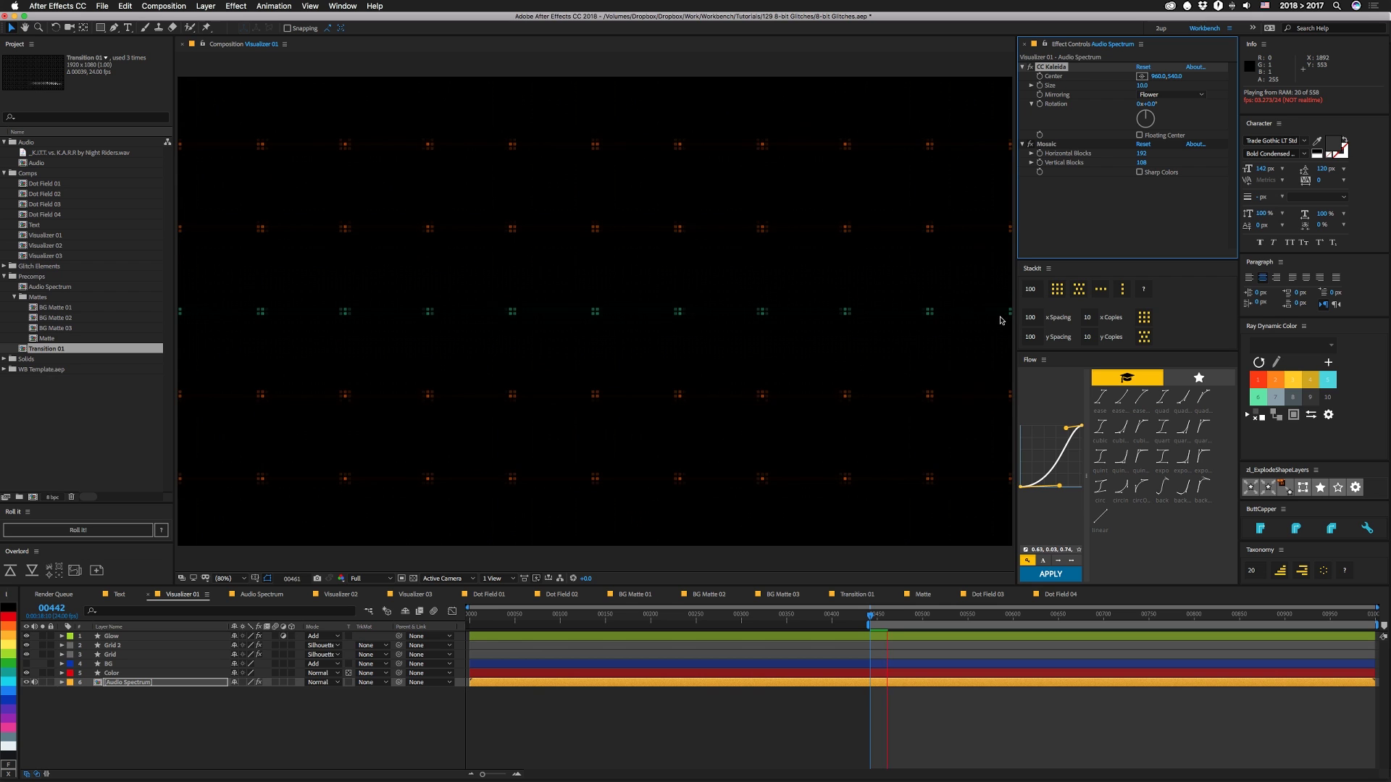
key("space")
key("space")
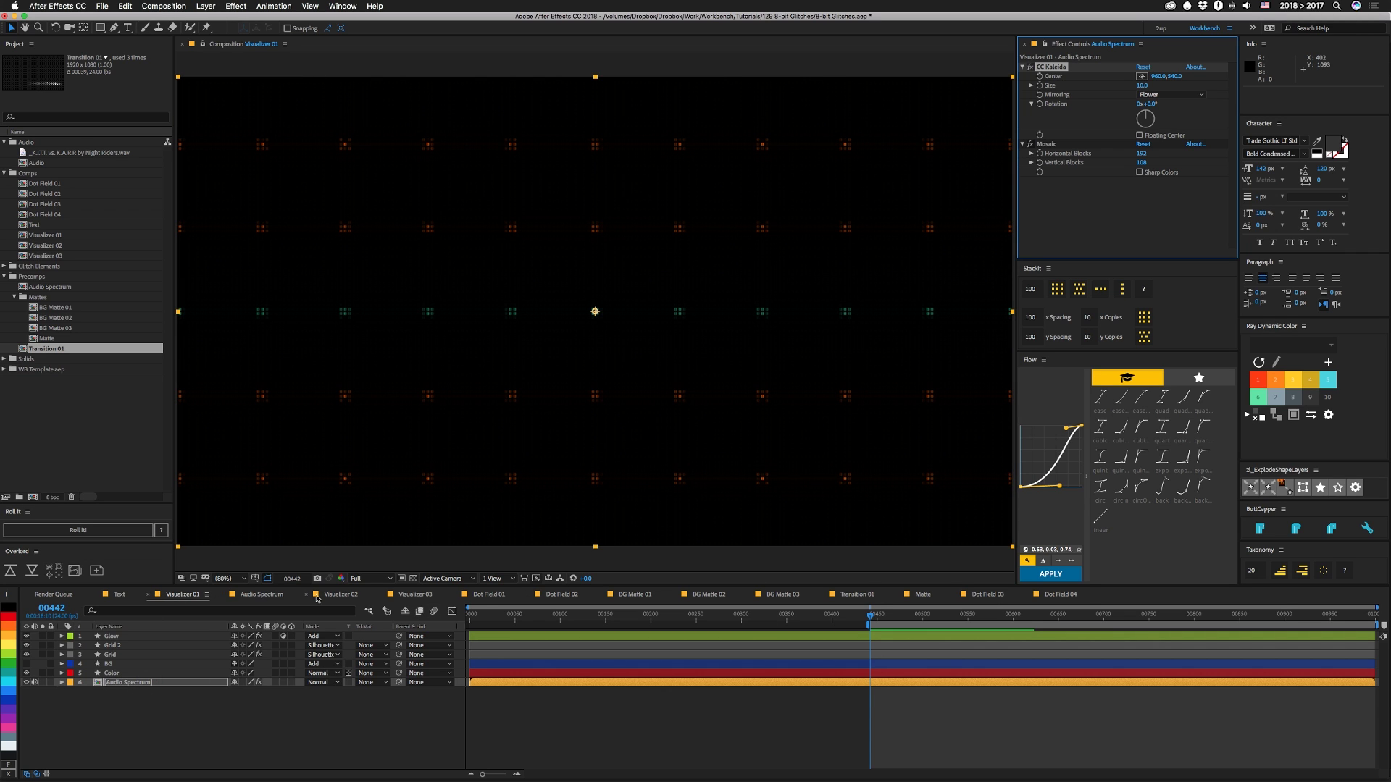
Step: In the Audio Spectrum comp, inspect the Left, Right, Total and Total Reverse spectrum settings
left_click(268, 599)
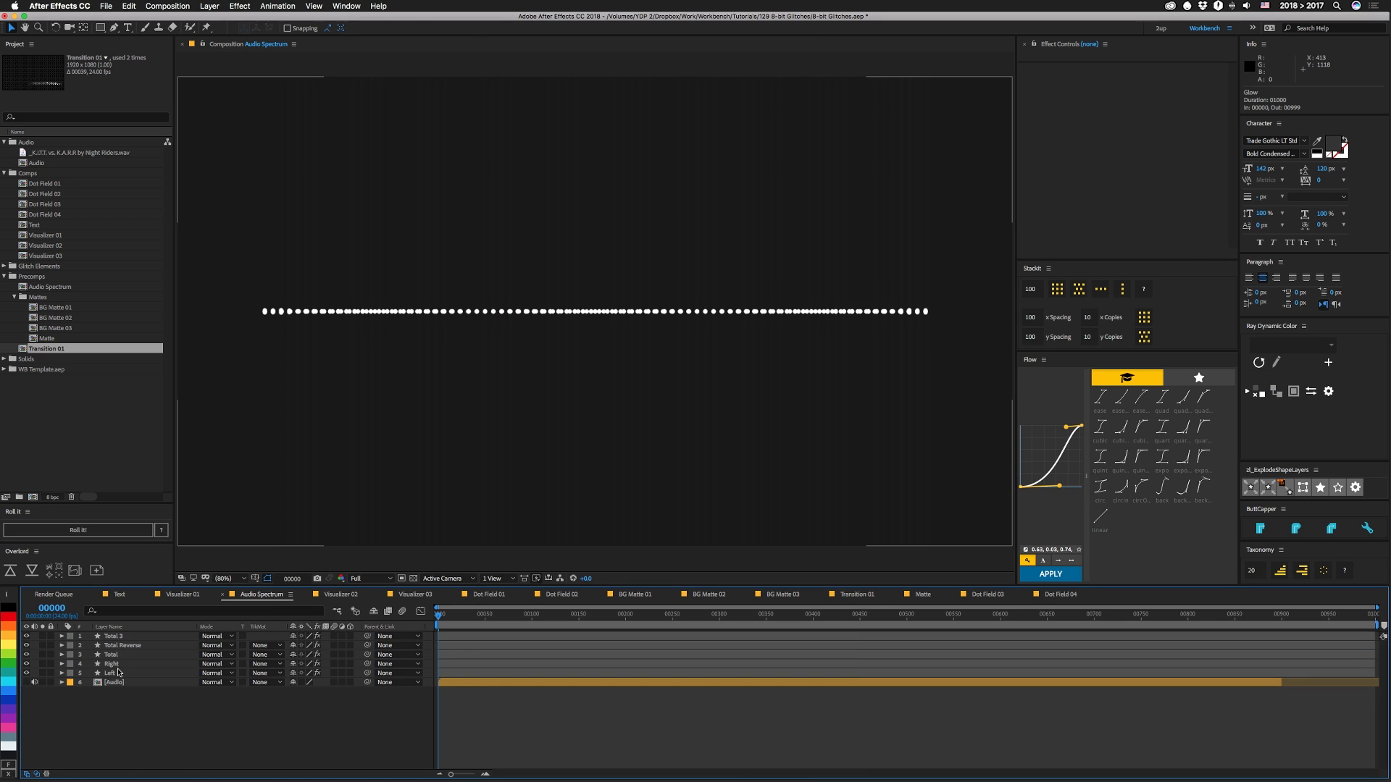
left_click(117, 674)
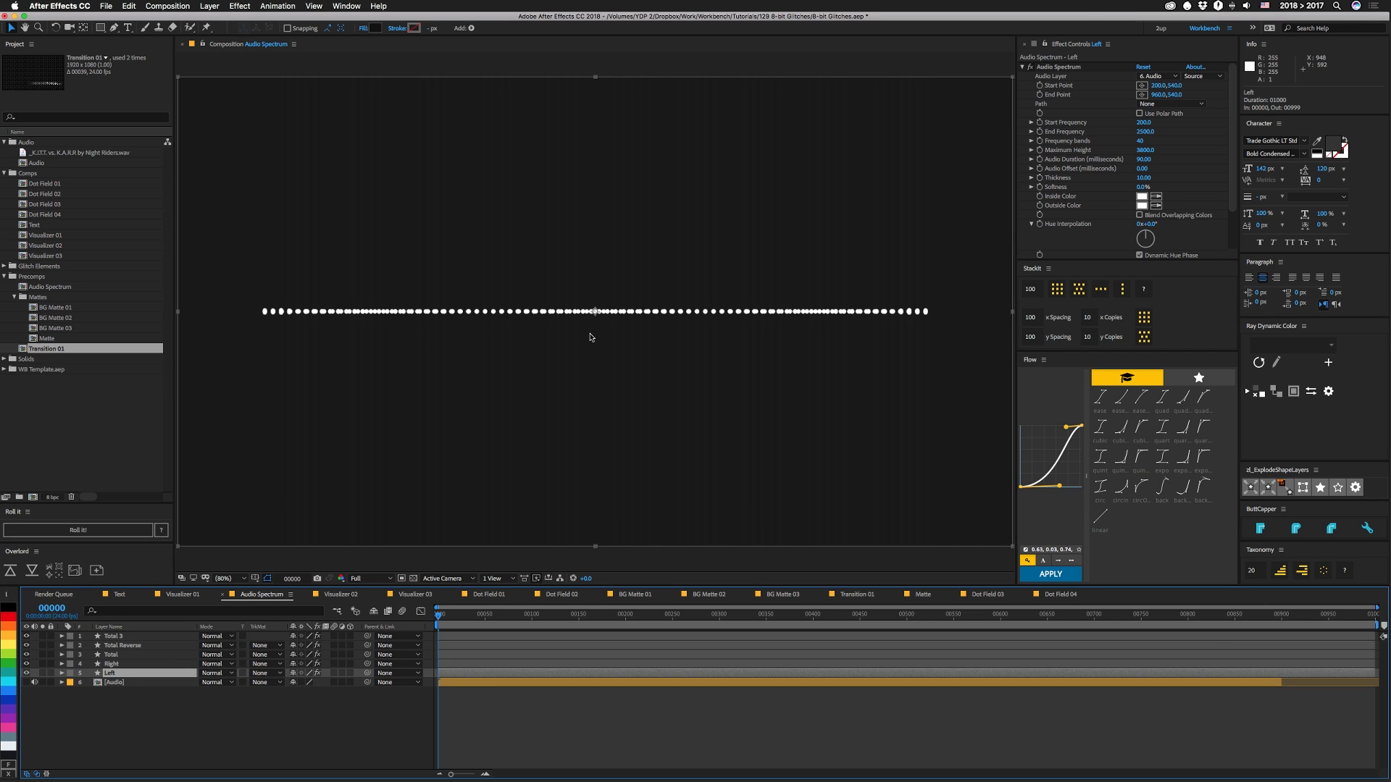
key("super+Up")
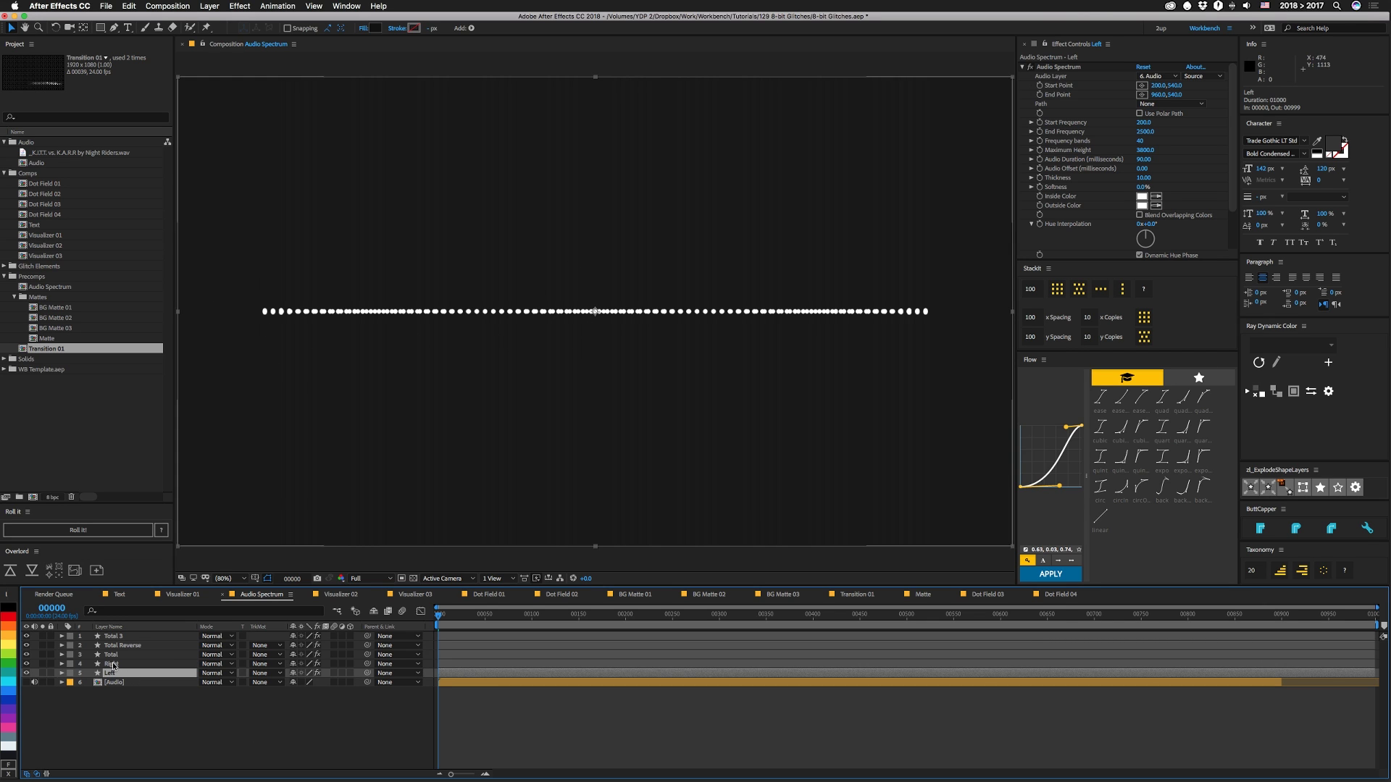
key("space")
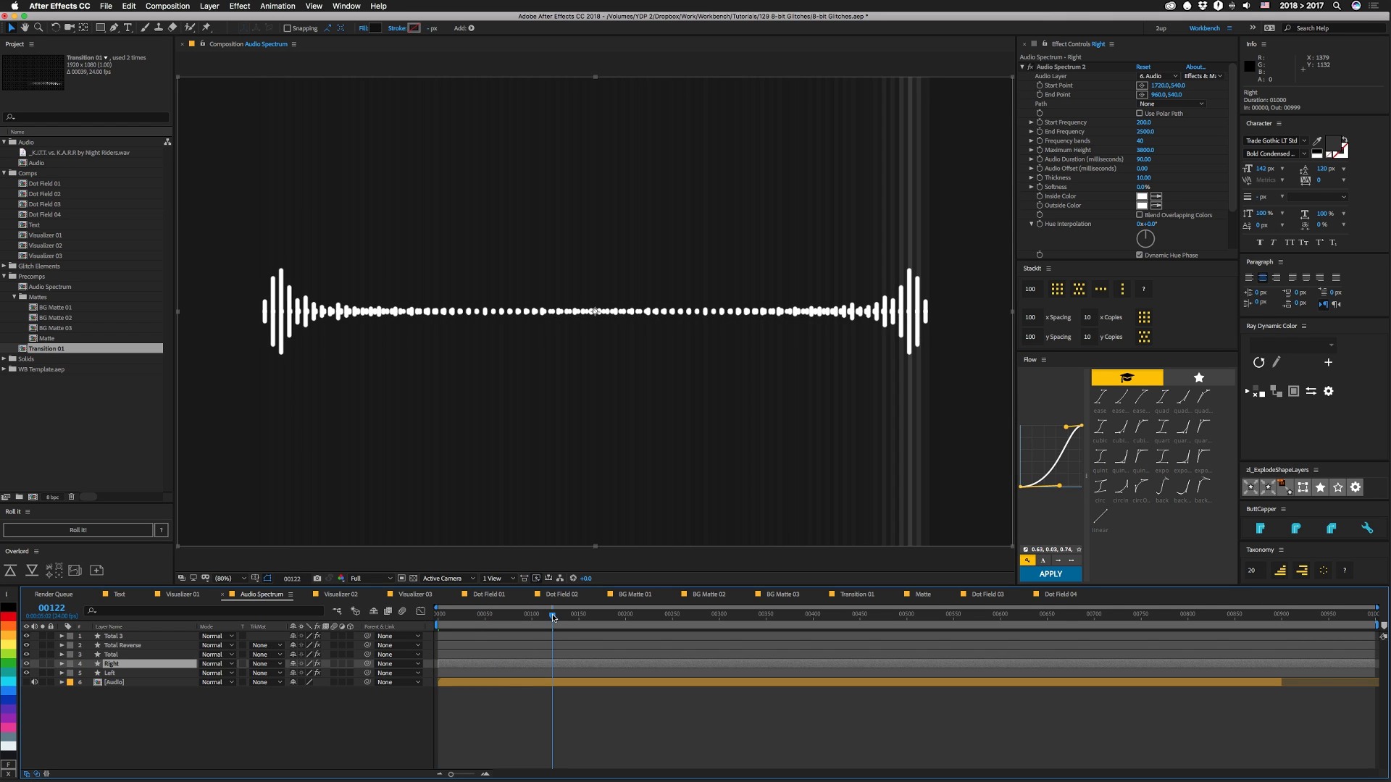
left_click(120, 657)
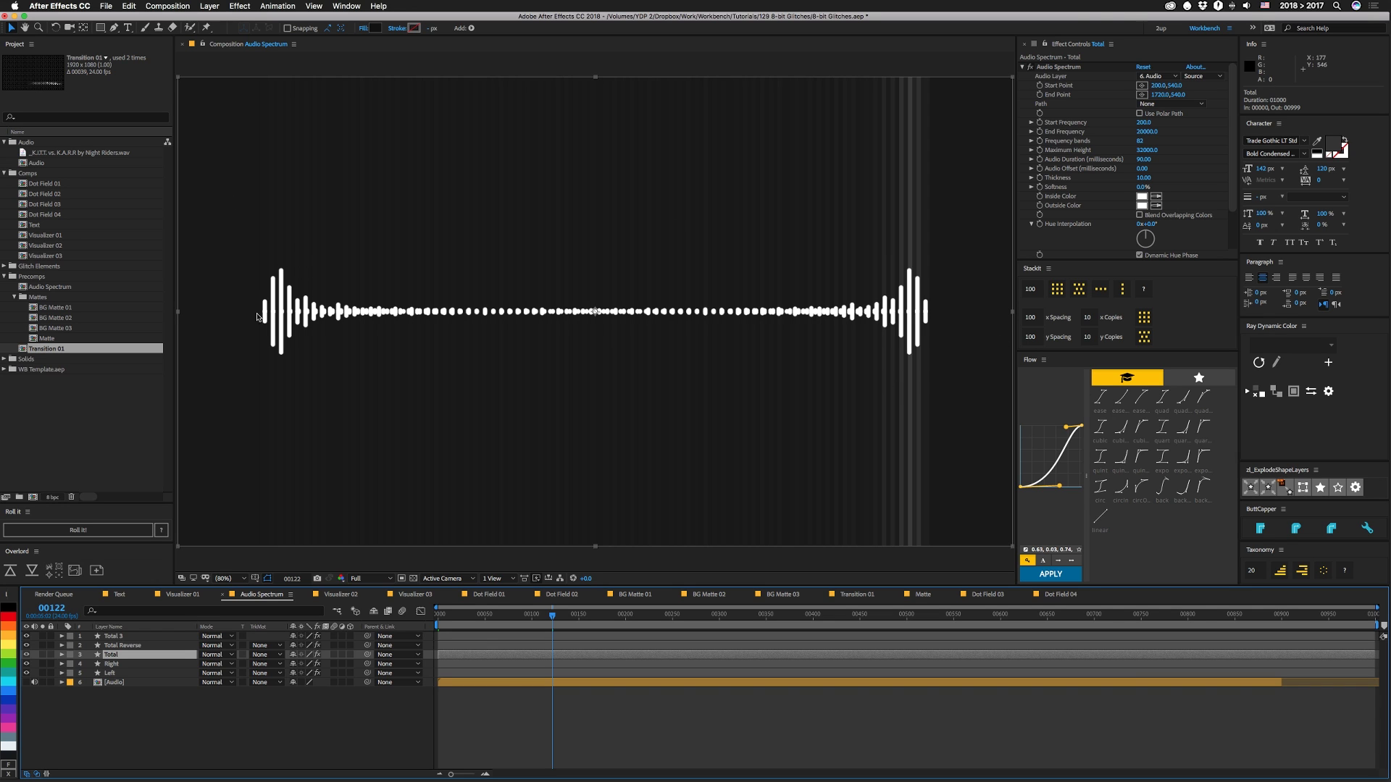
left_click(162, 644)
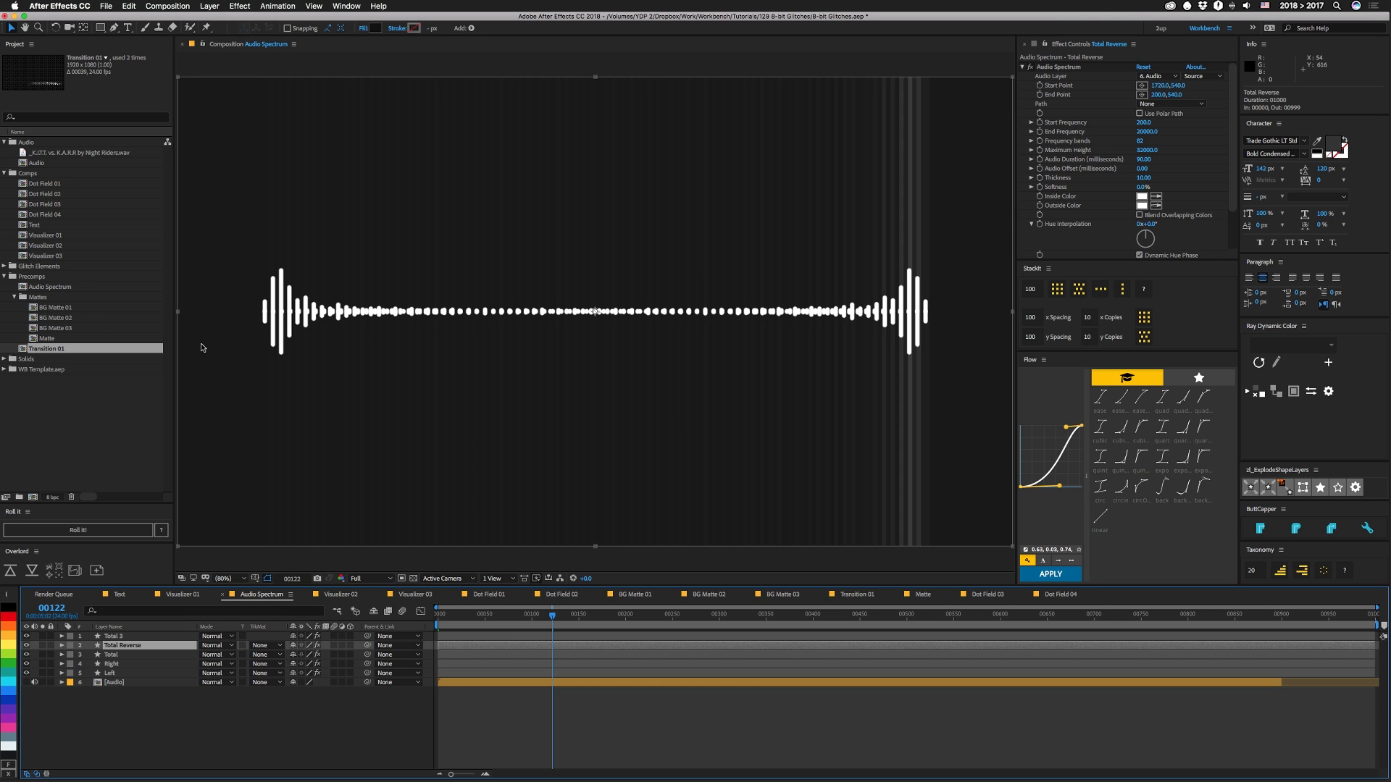
Step: Lower the Right layer's Audio Spectrum End Frequency to 2500
left_click(116, 664)
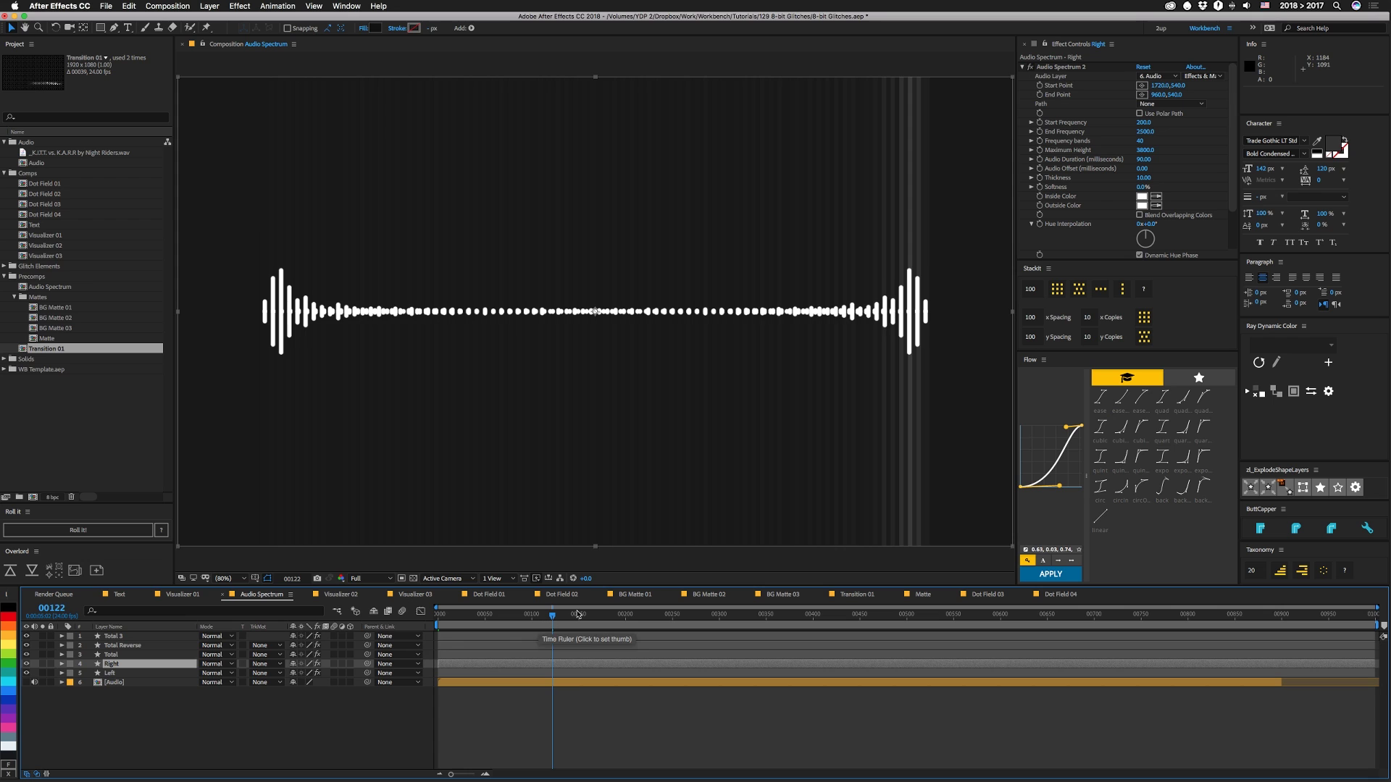
left_click_drag(552, 616, 706, 617)
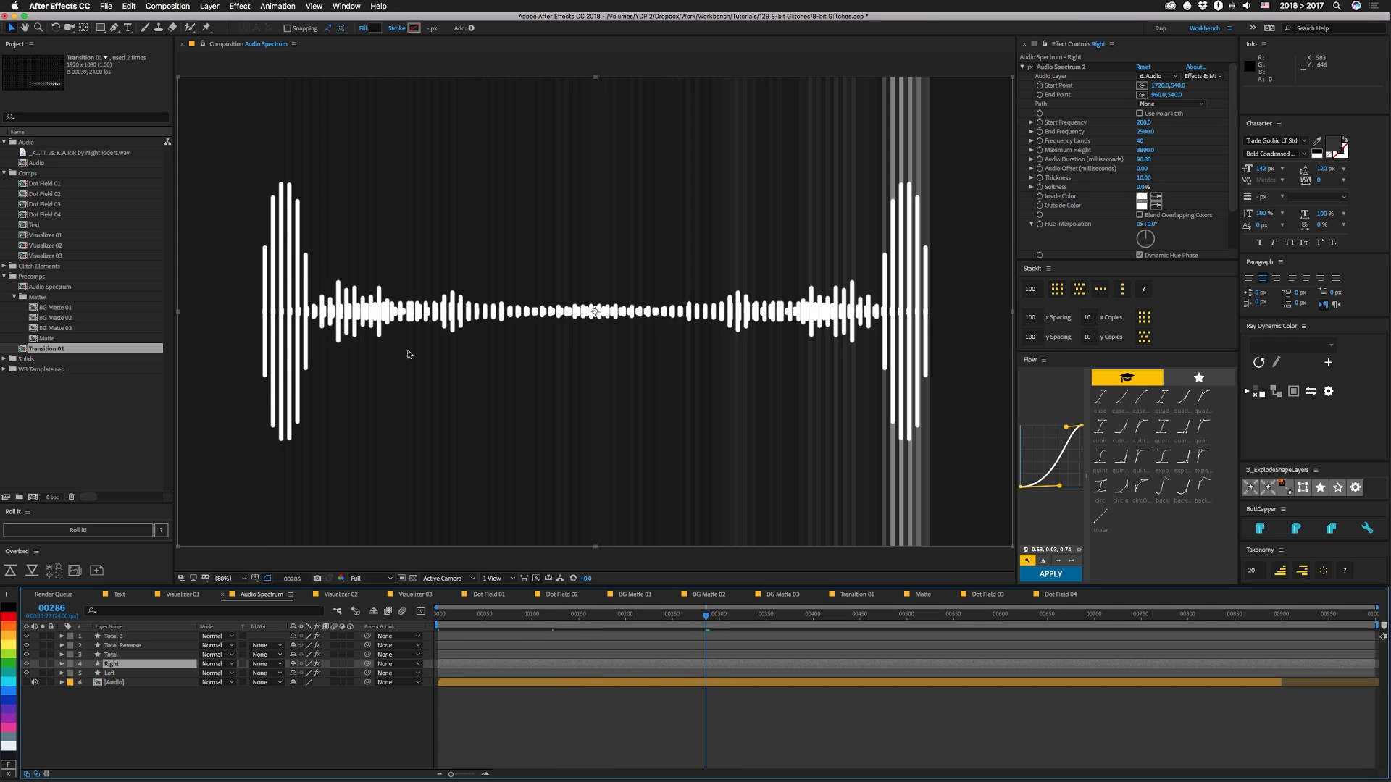
left_click_drag(1143, 133, 1139, 132)
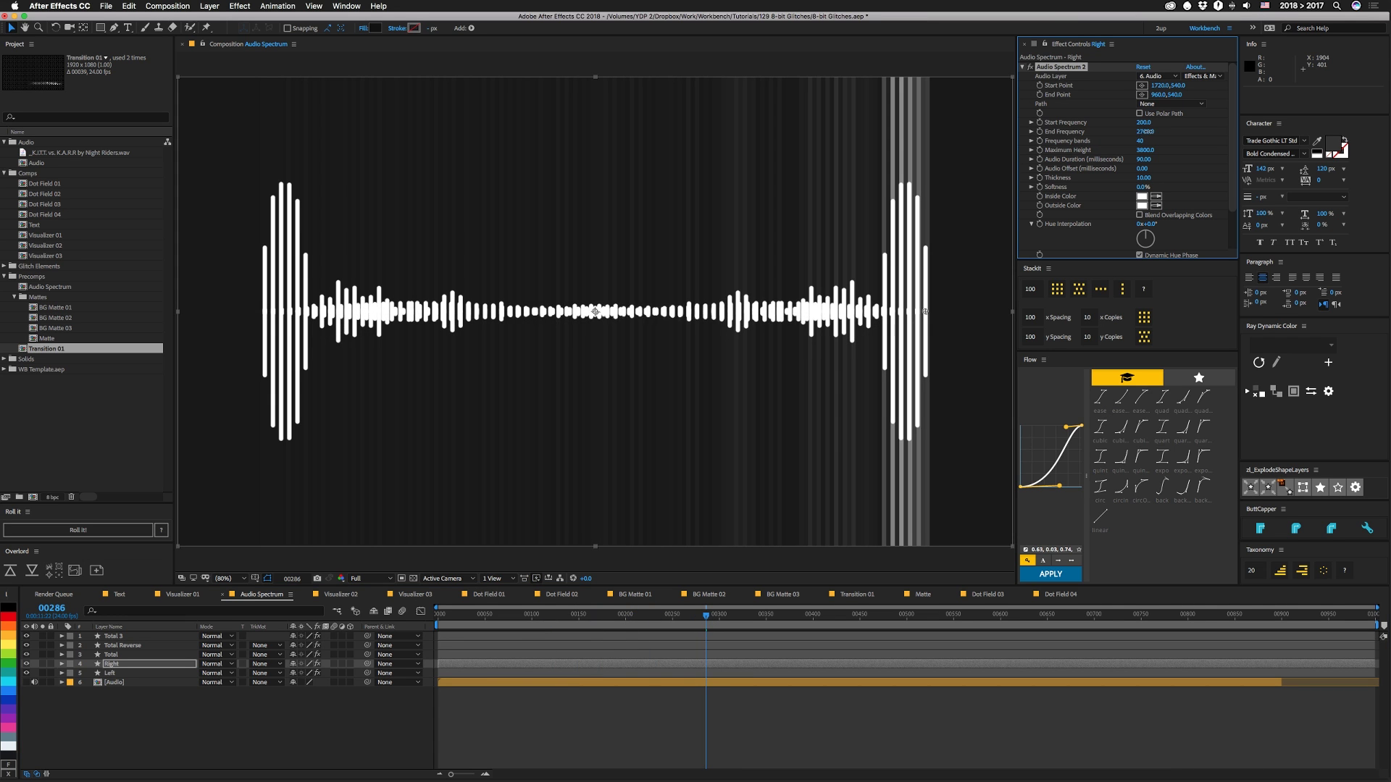
left_click_drag(1180, 133, 1152, 139)
left_click_drag(1068, 255, 1063, 257)
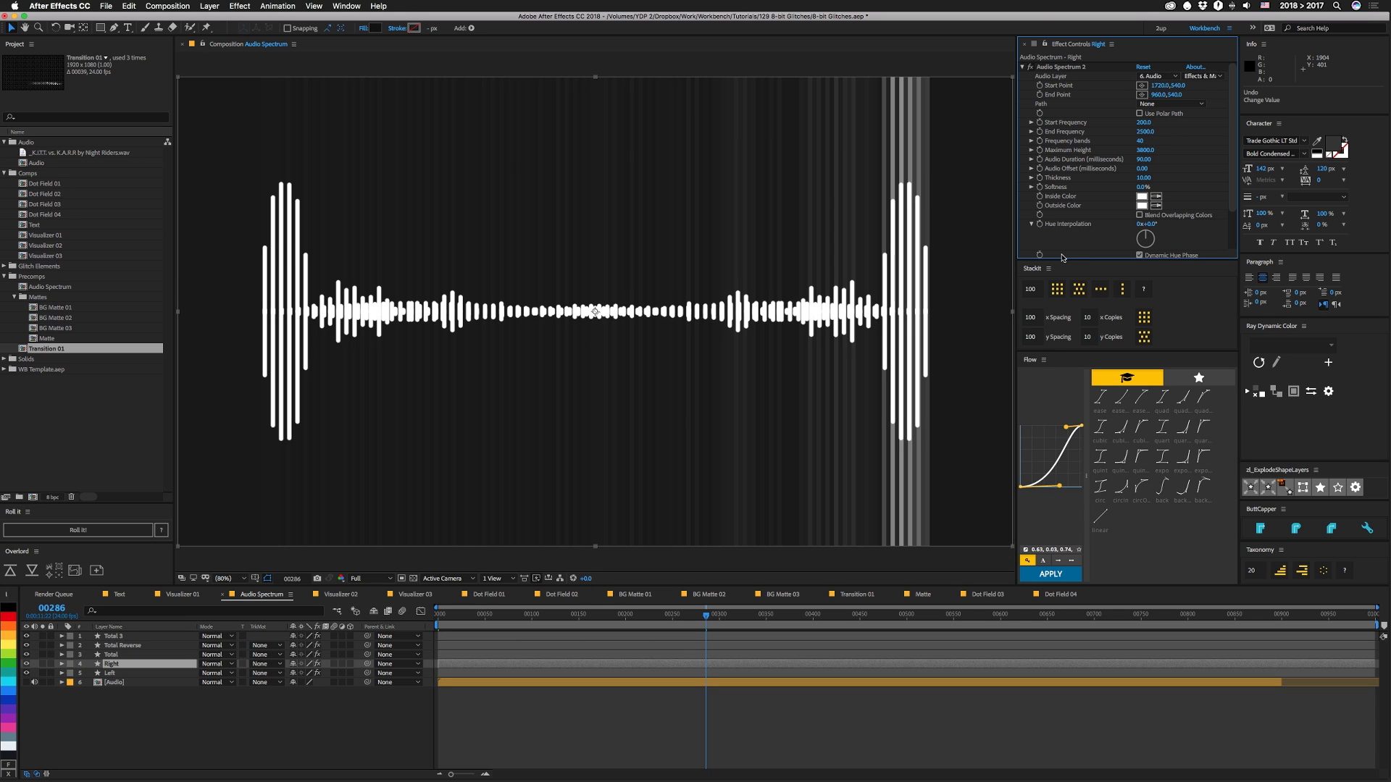
Step: Rename the Total 3 layer to 'Total Streak'
left_click(134, 637)
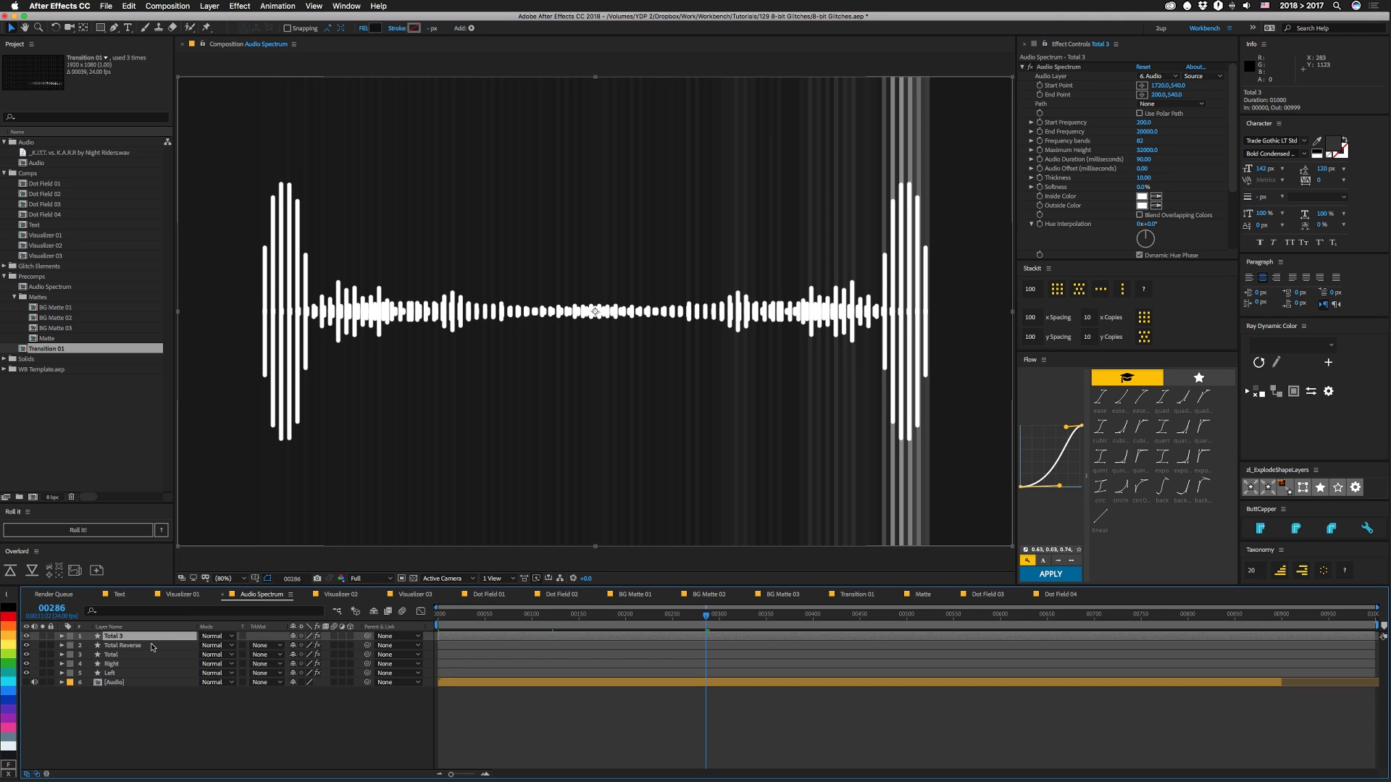
key("Return")
type("Total Streak")
key("Return")
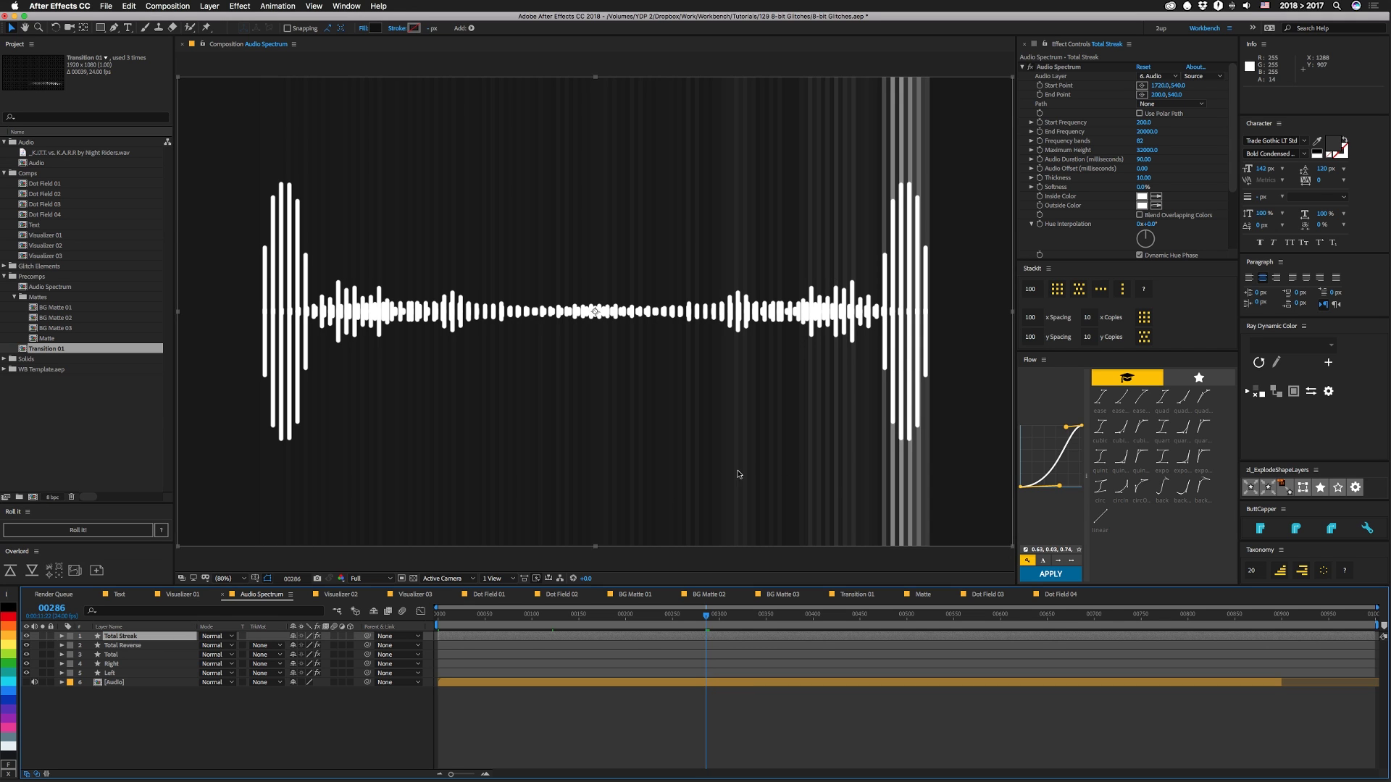
scroll(1043, 217, "down", 3)
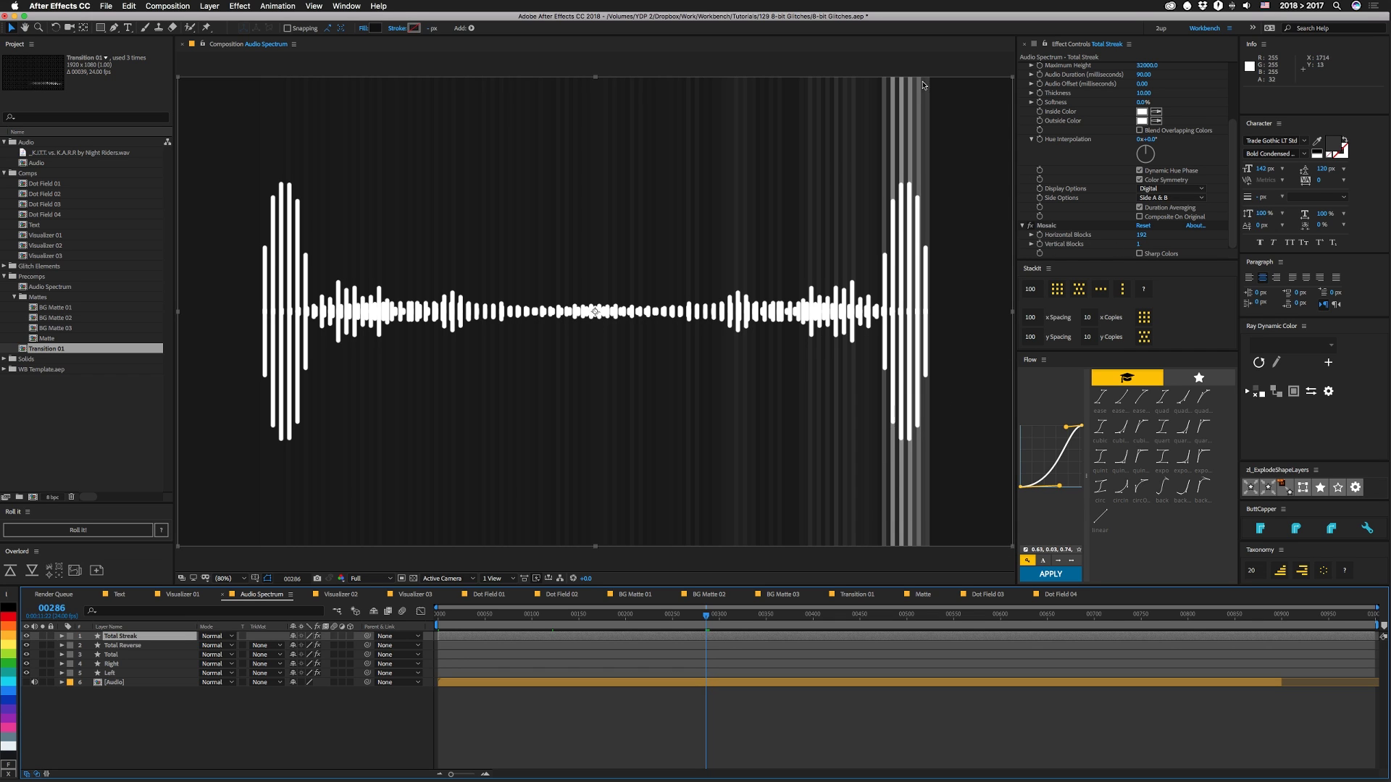
Step: In Visualizer 02, cut the Streaking box blur radius to 68, keeping Levels input white at 52
left_click(338, 595)
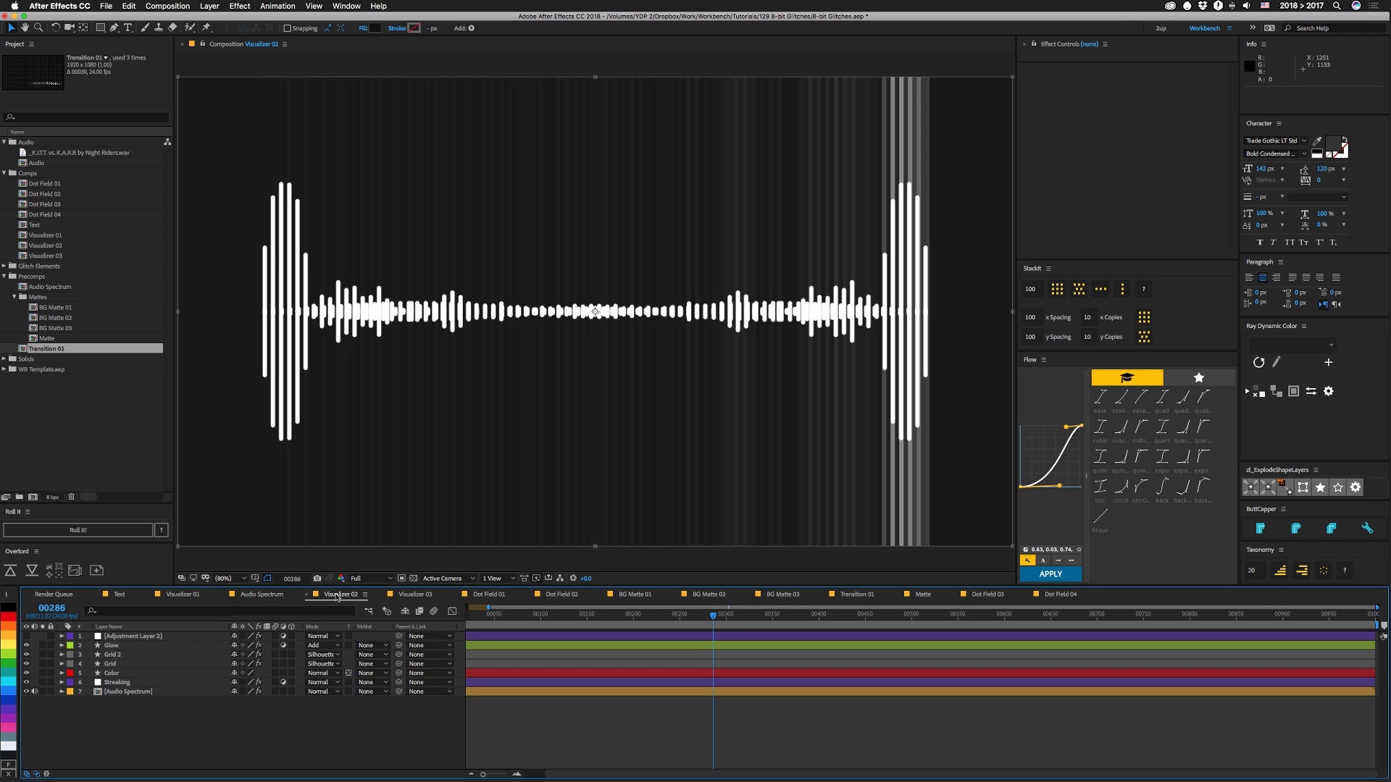
left_click(130, 692)
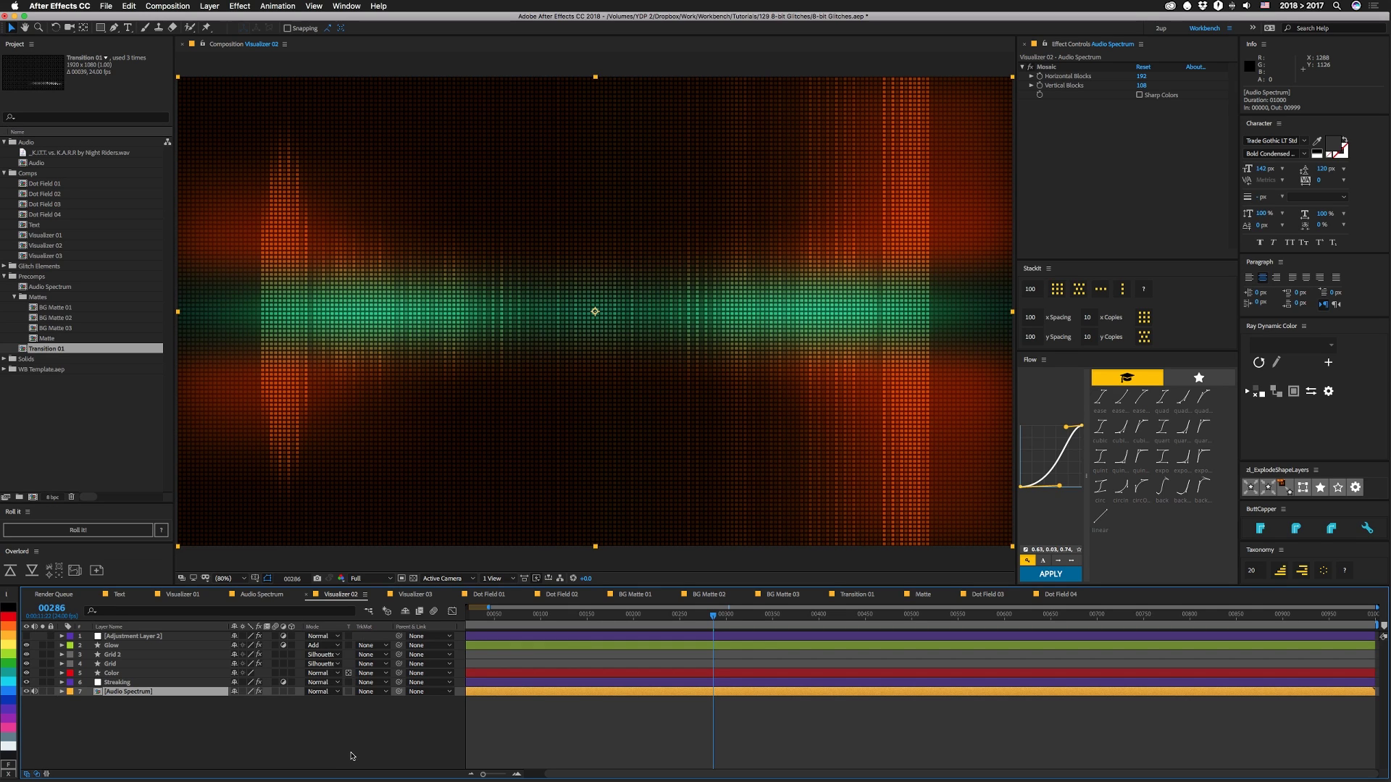
left_click(123, 682)
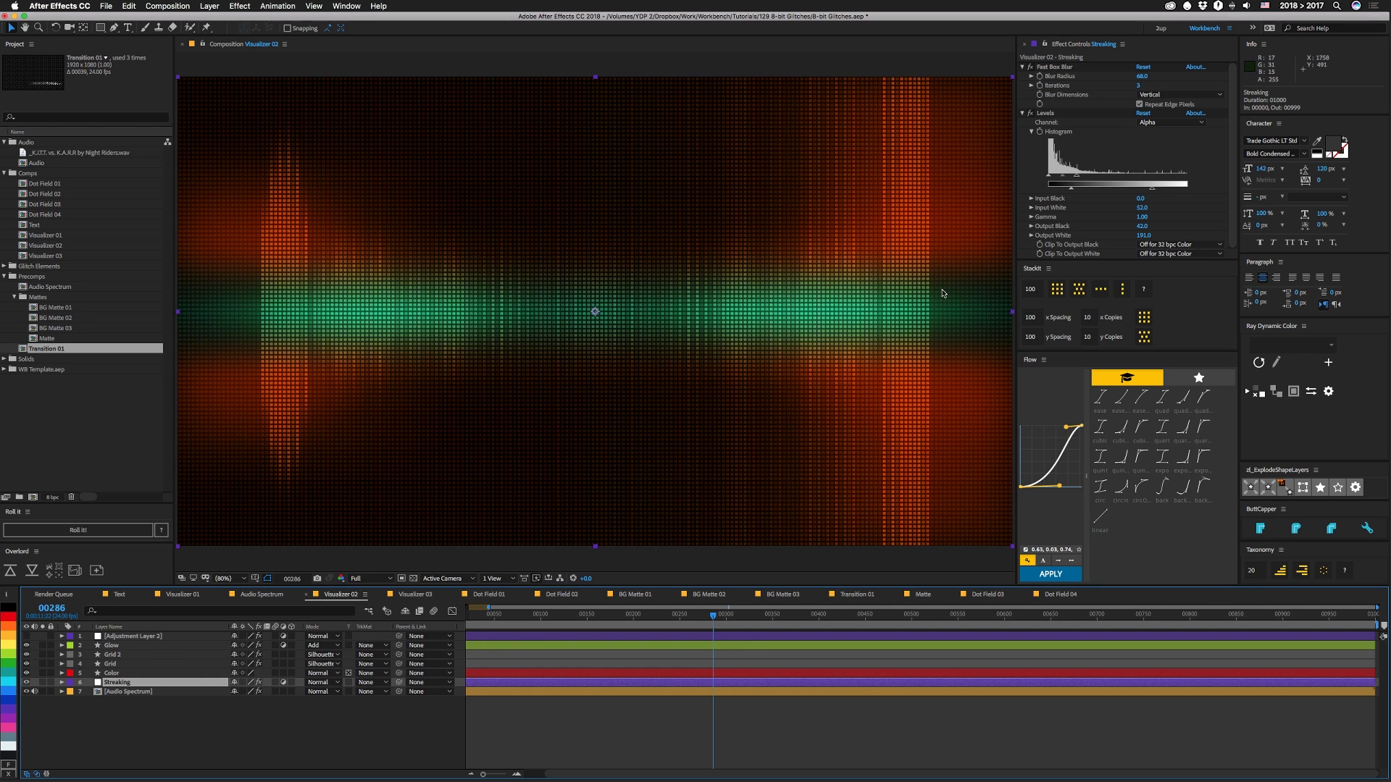
left_click_drag(1137, 85, 1068, 154)
left_click(1068, 154)
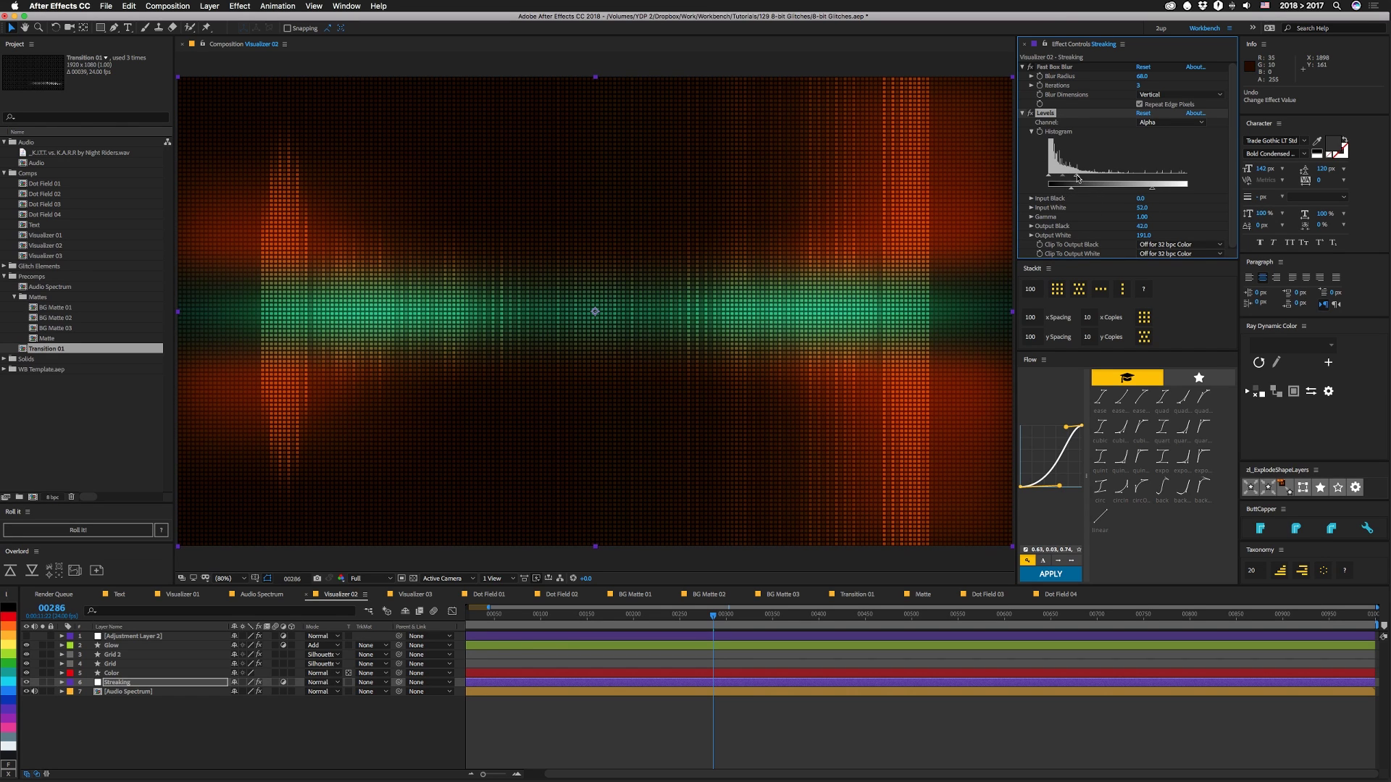
left_click_drag(1078, 177, 1187, 176)
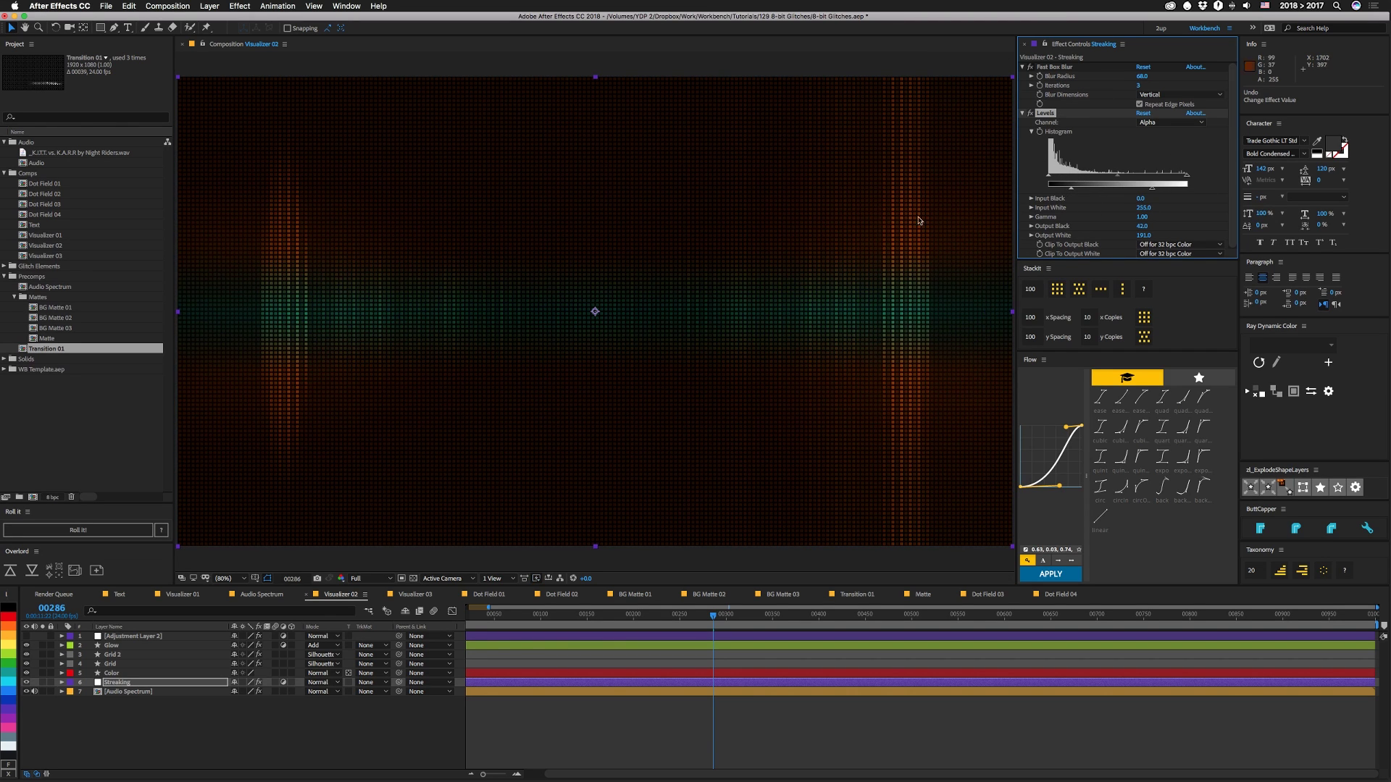
key("super+z")
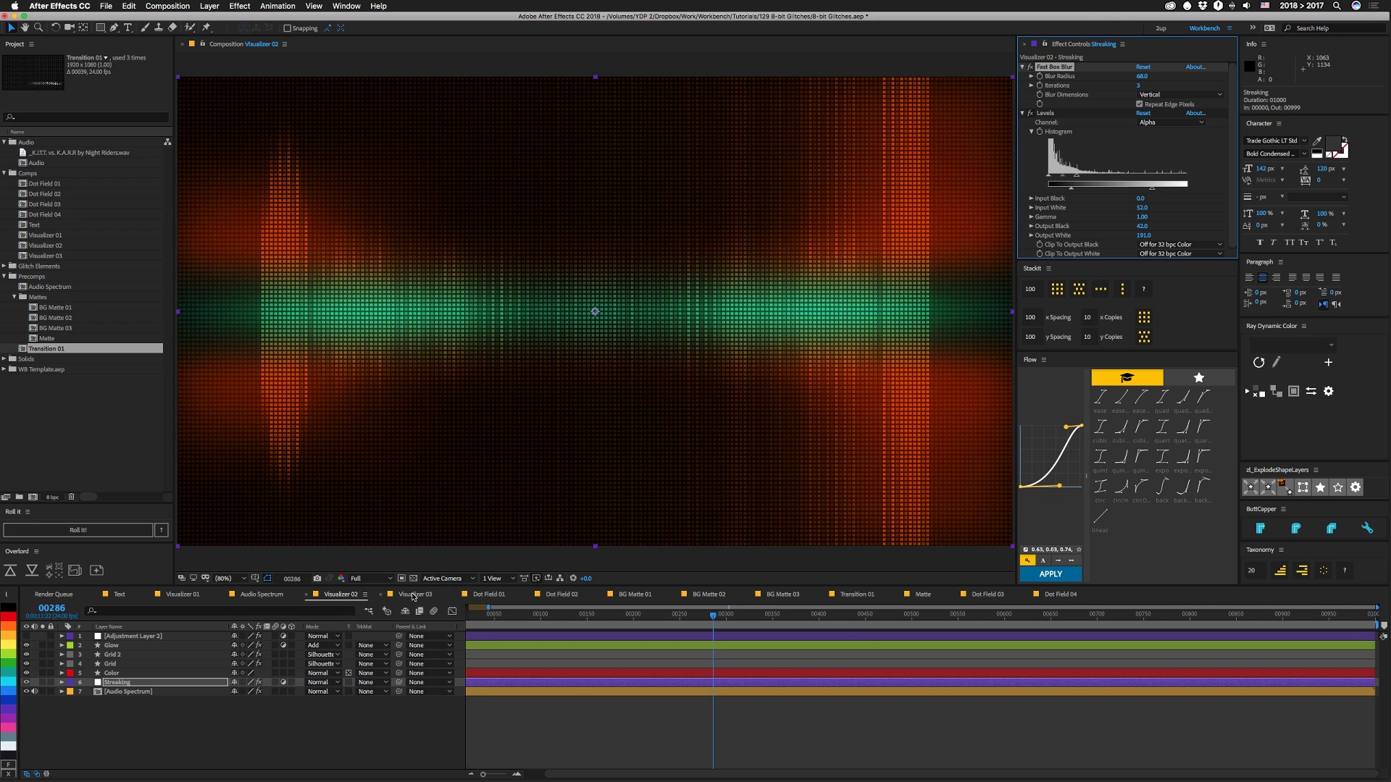
left_click(413, 595)
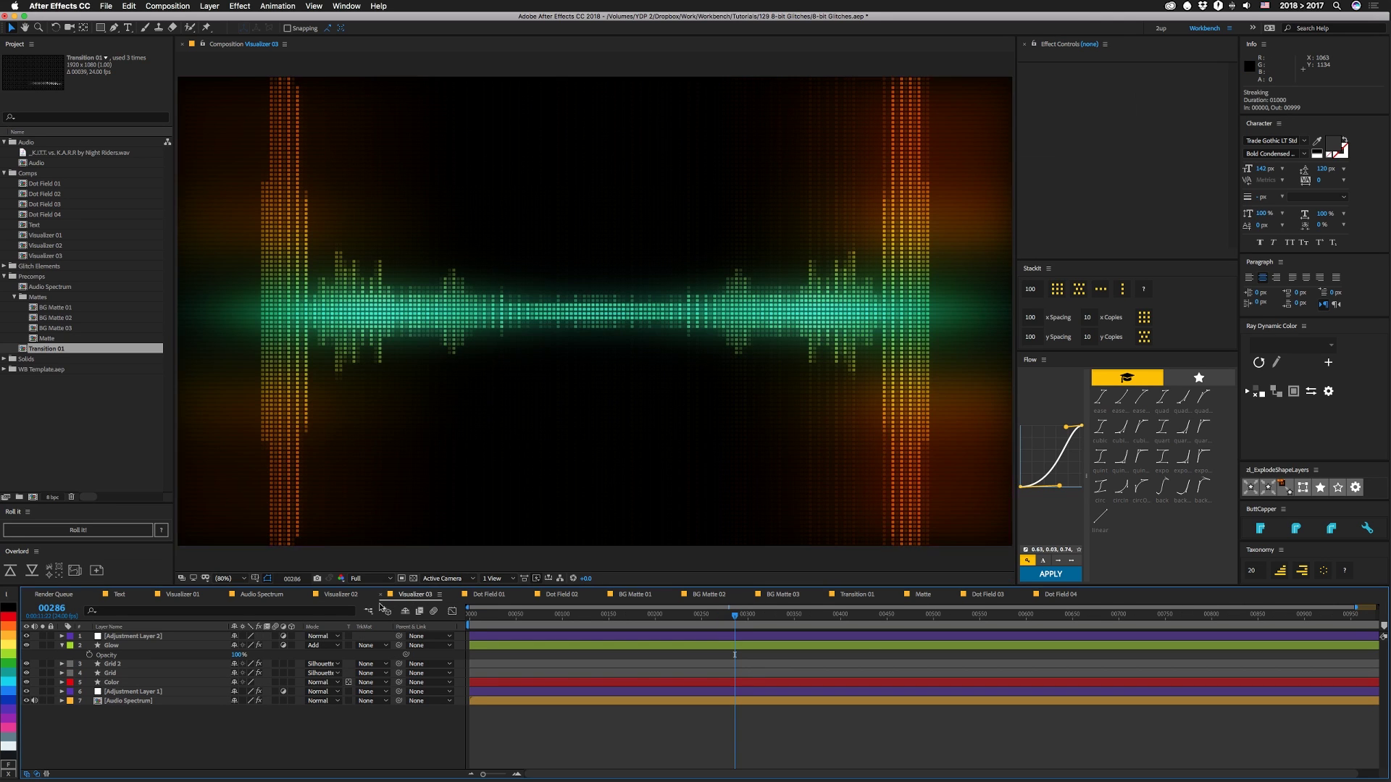
Step: Raise Adjustment Layer 1's Scale Height to 644 to stretch the bars taller
left_click(758, 317)
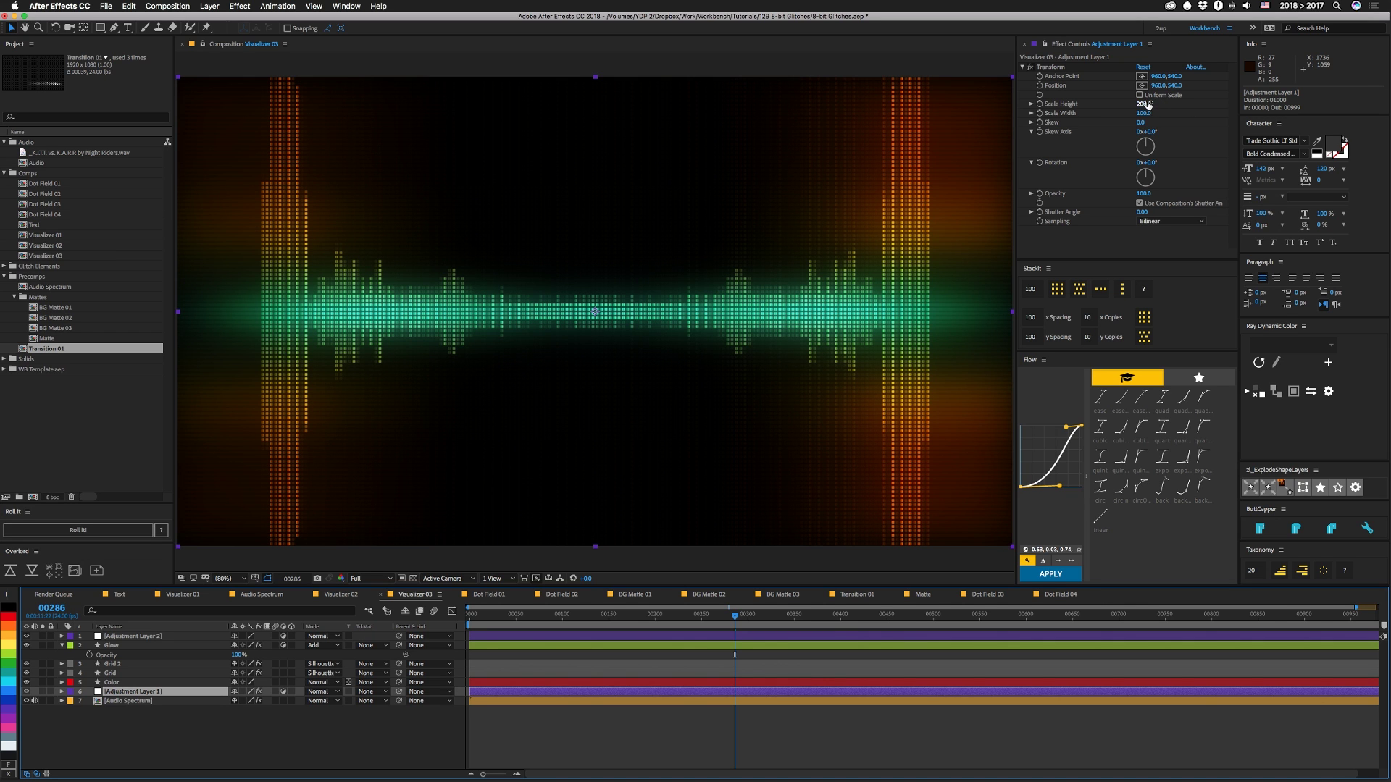
left_click_drag(1144, 104, 1246, 104)
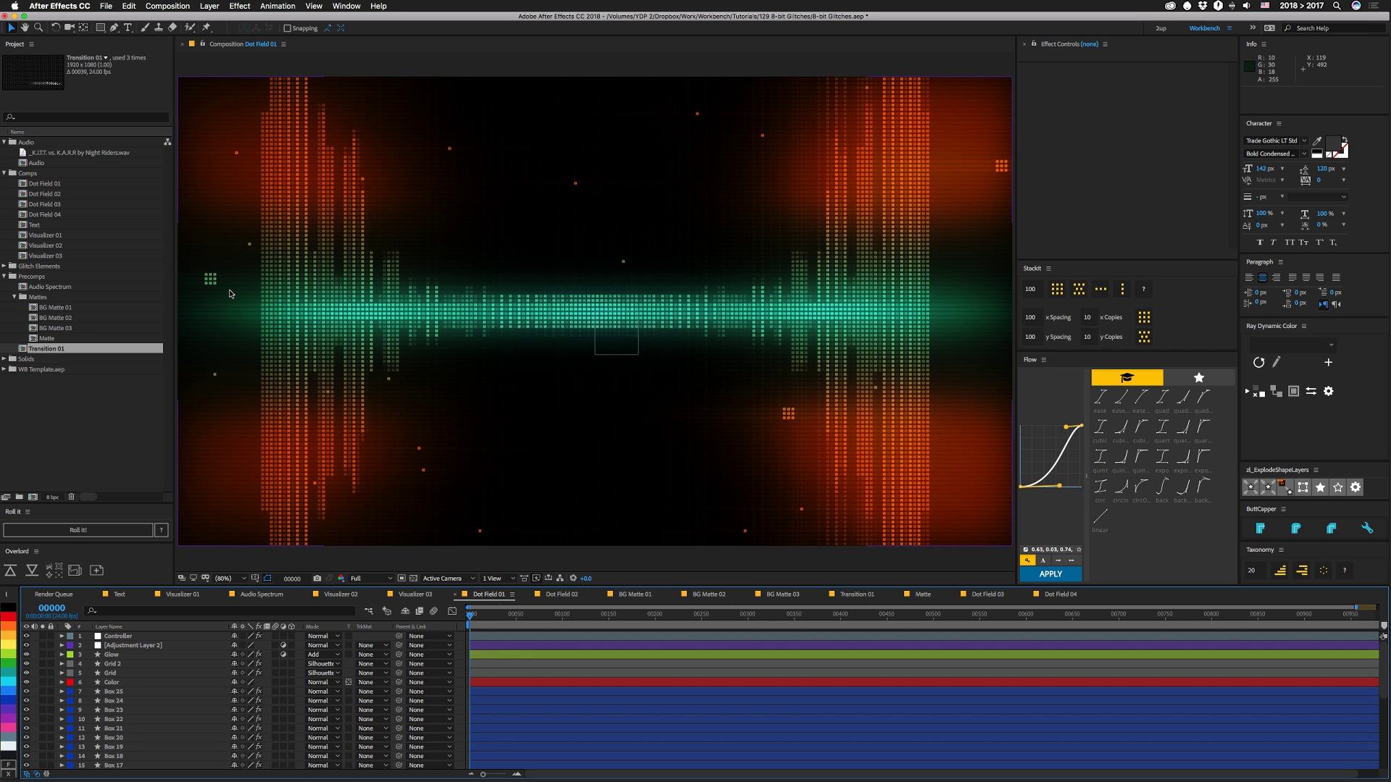
Step: Preview the Dot Field 02 animation, then open and preview the BG Matte 01 composition
left_click(550, 596)
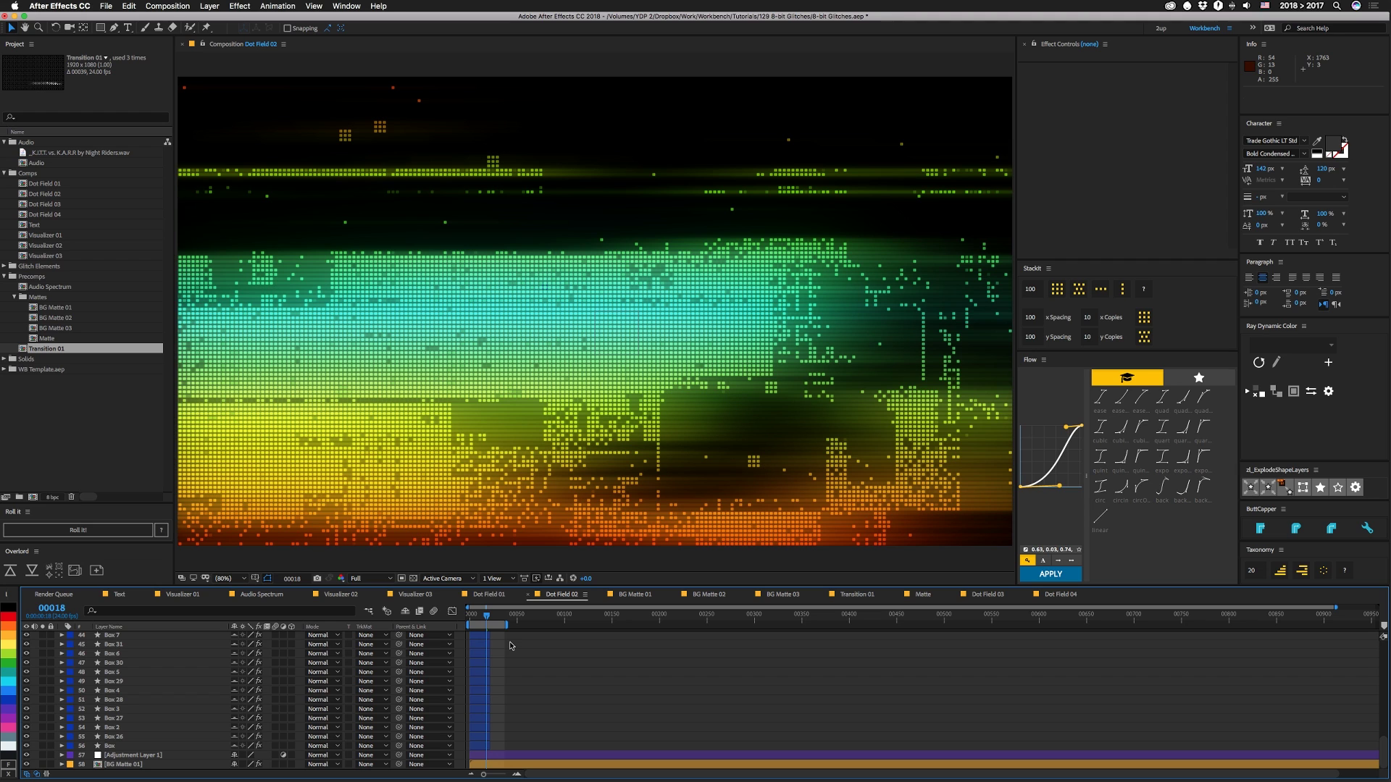
key("space")
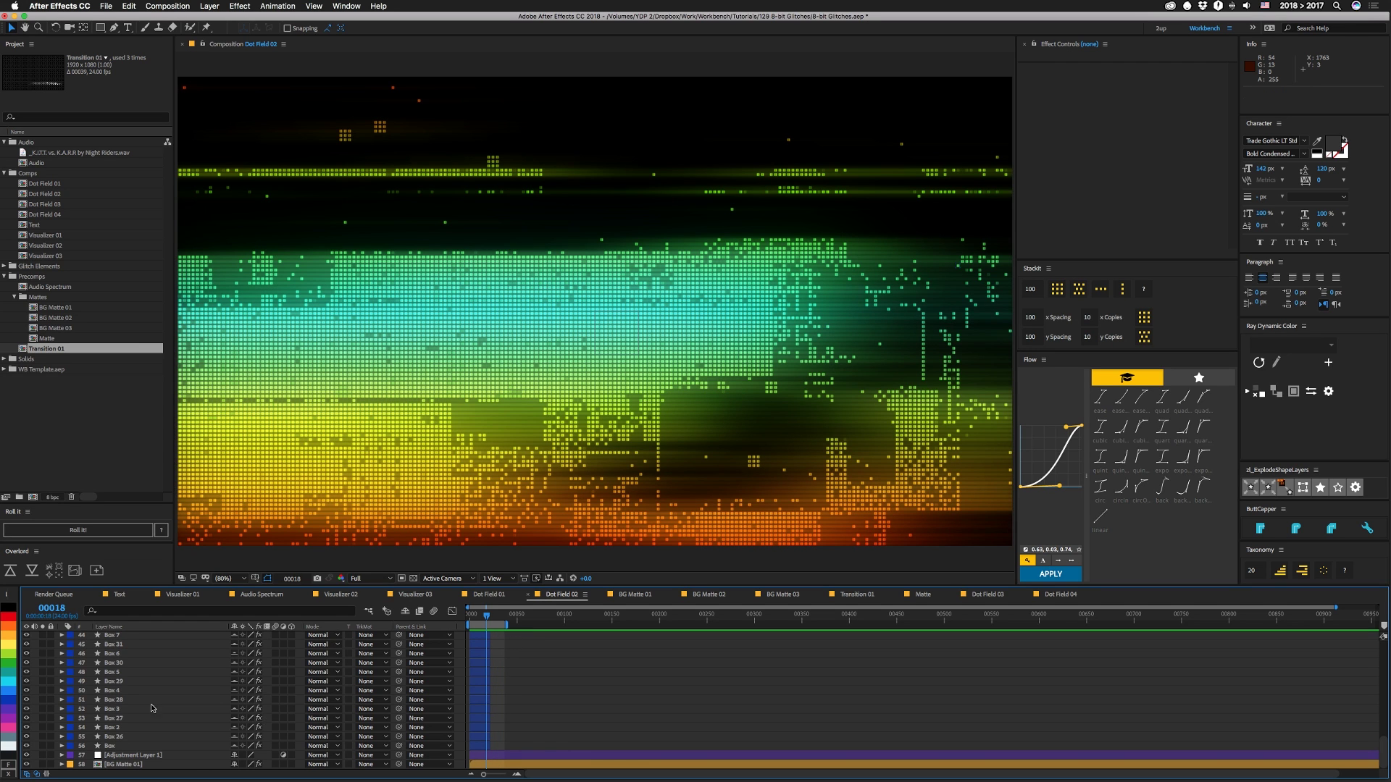
left_click(121, 763)
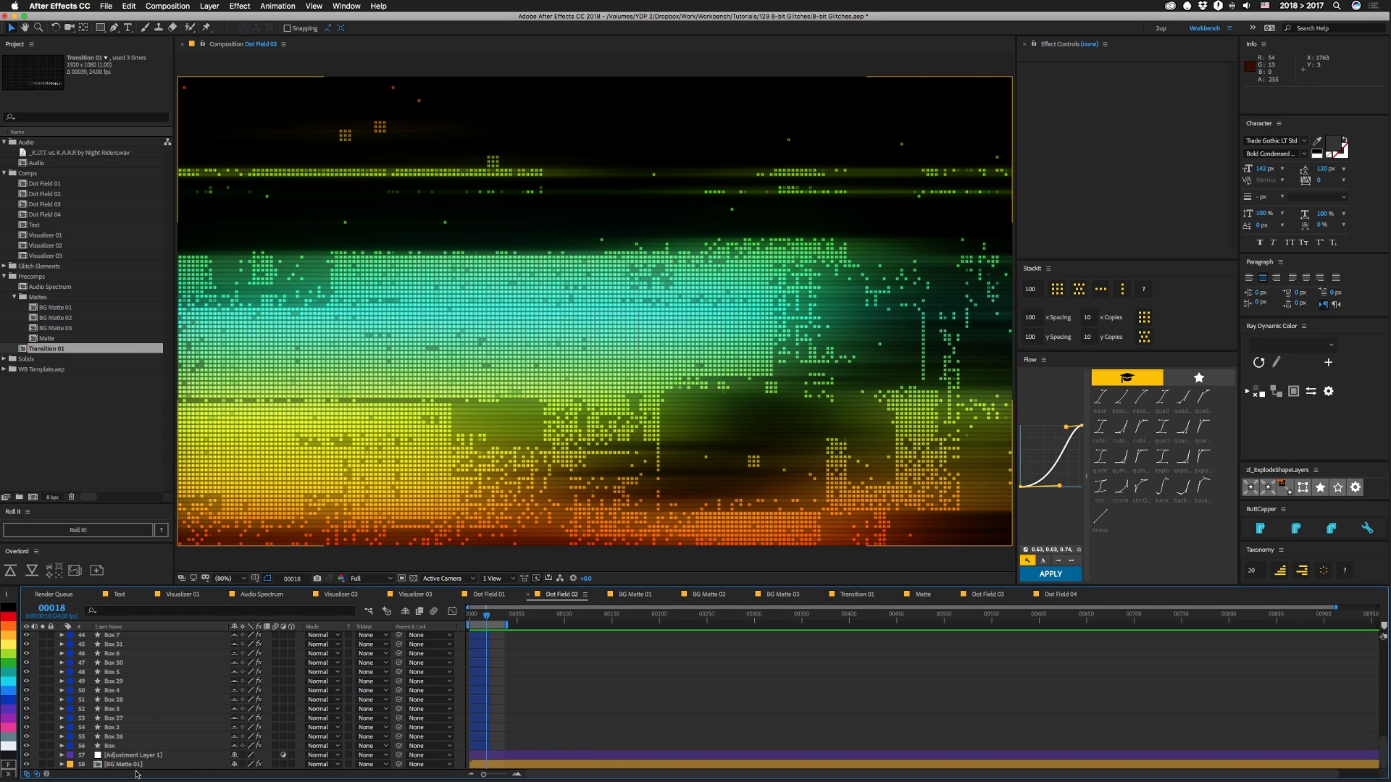
scroll(161, 748, "up", 15)
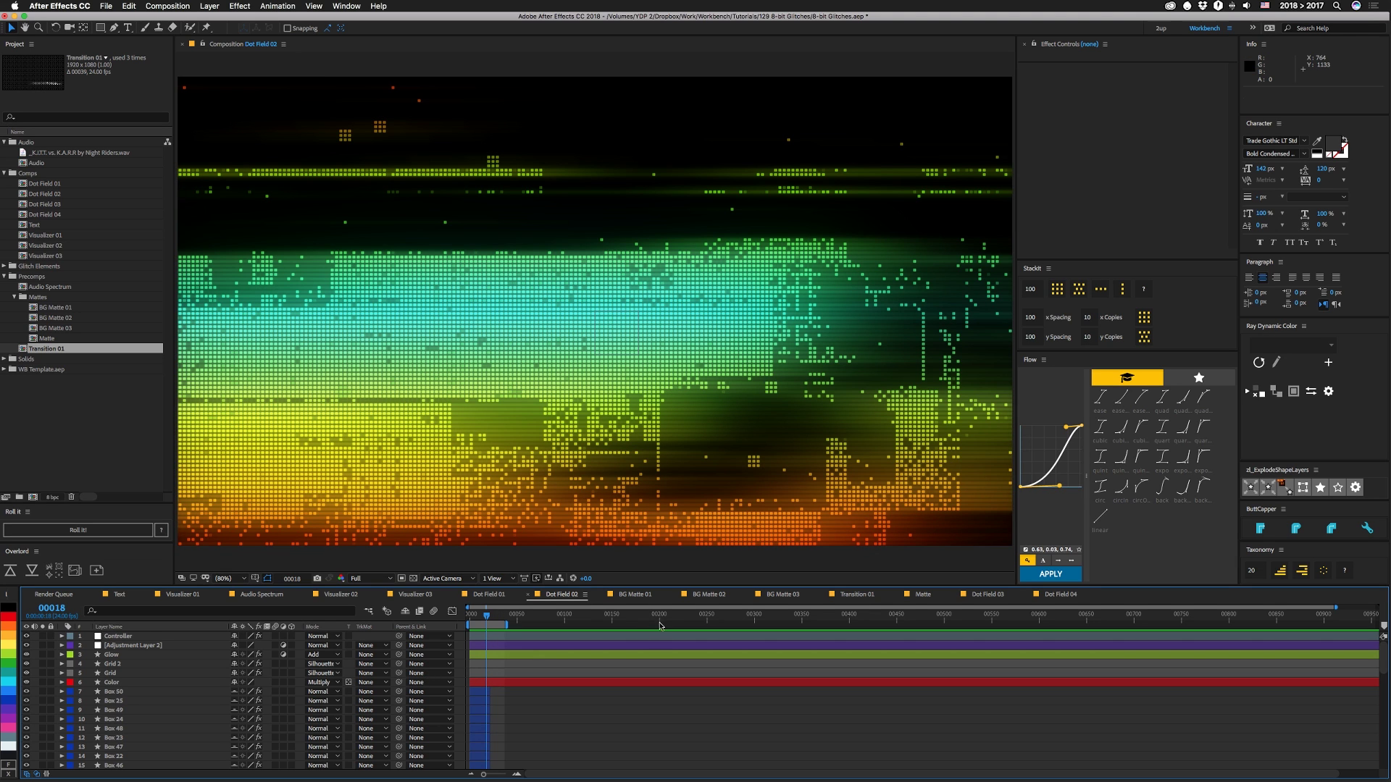
left_click(640, 600)
key("space")
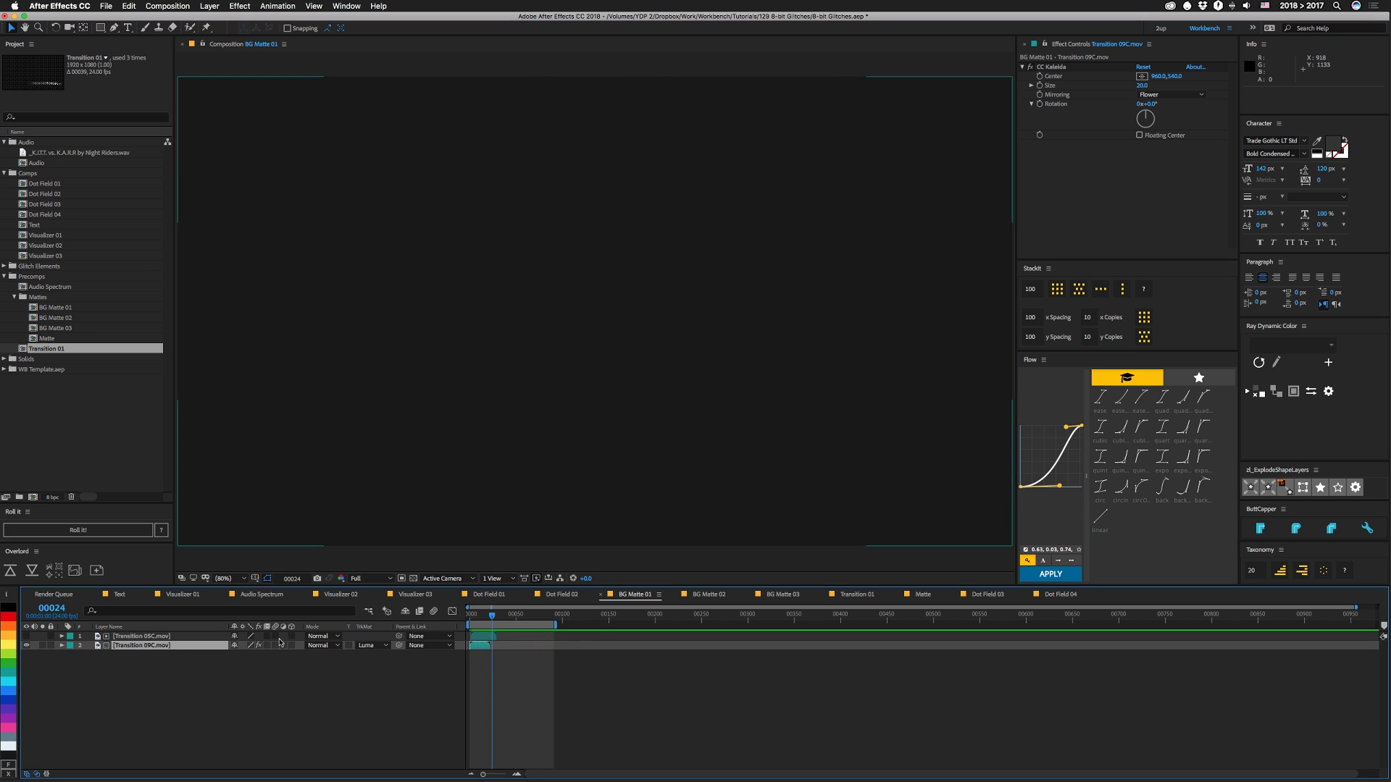
Step: Preview the BG Matte 02 and BG Matte 03 compositions
left_click(702, 595)
key("space")
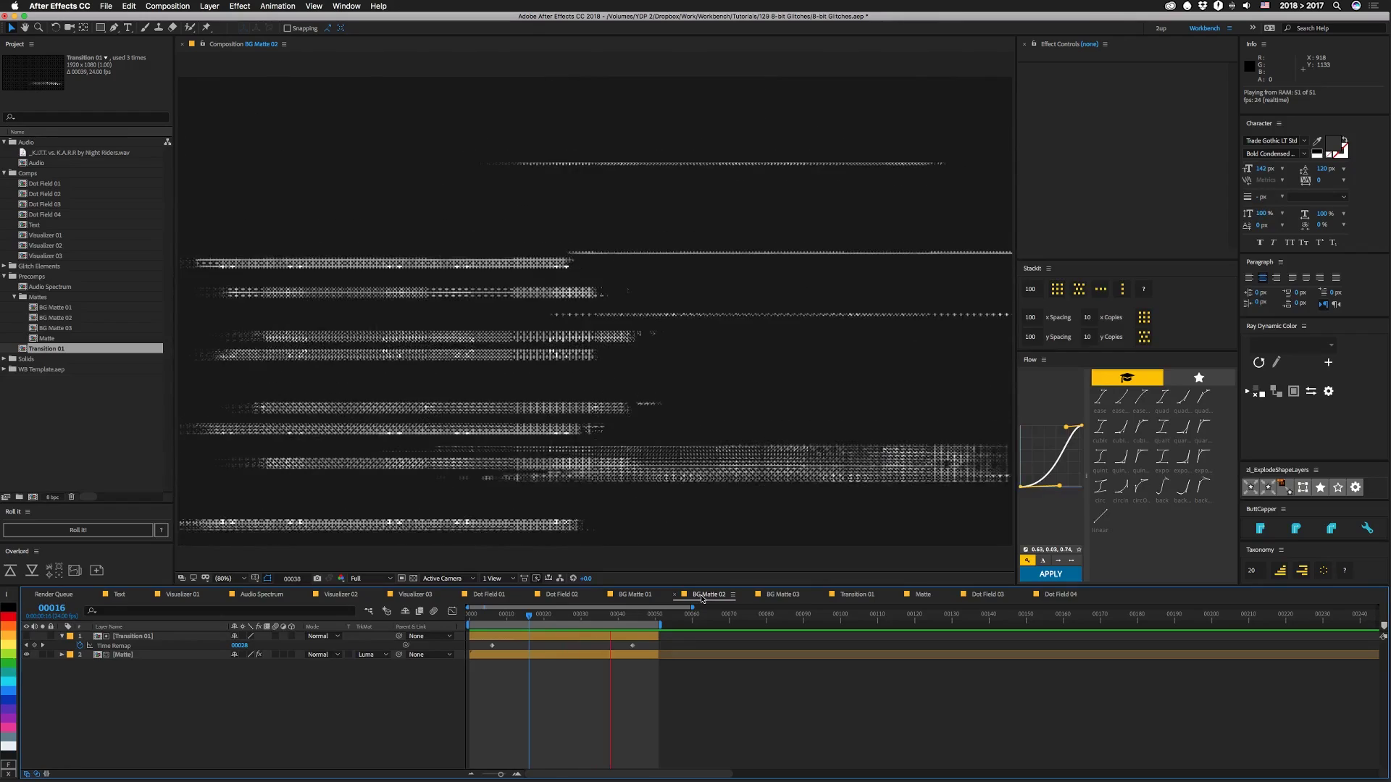
left_click(782, 595)
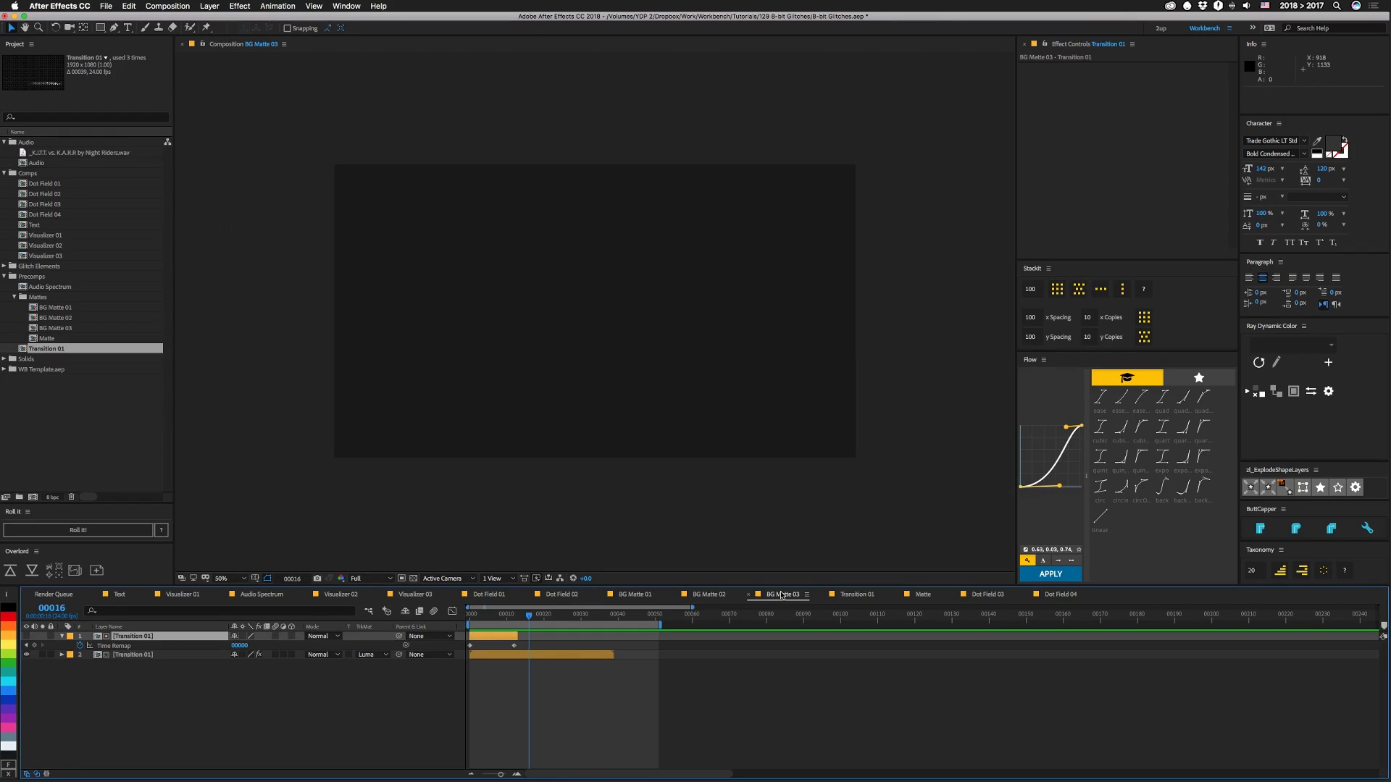
key("space")
Step: Step through the Transition 01, Matte and Dot Field 04 compositions, stopping the previews
left_click(857, 595)
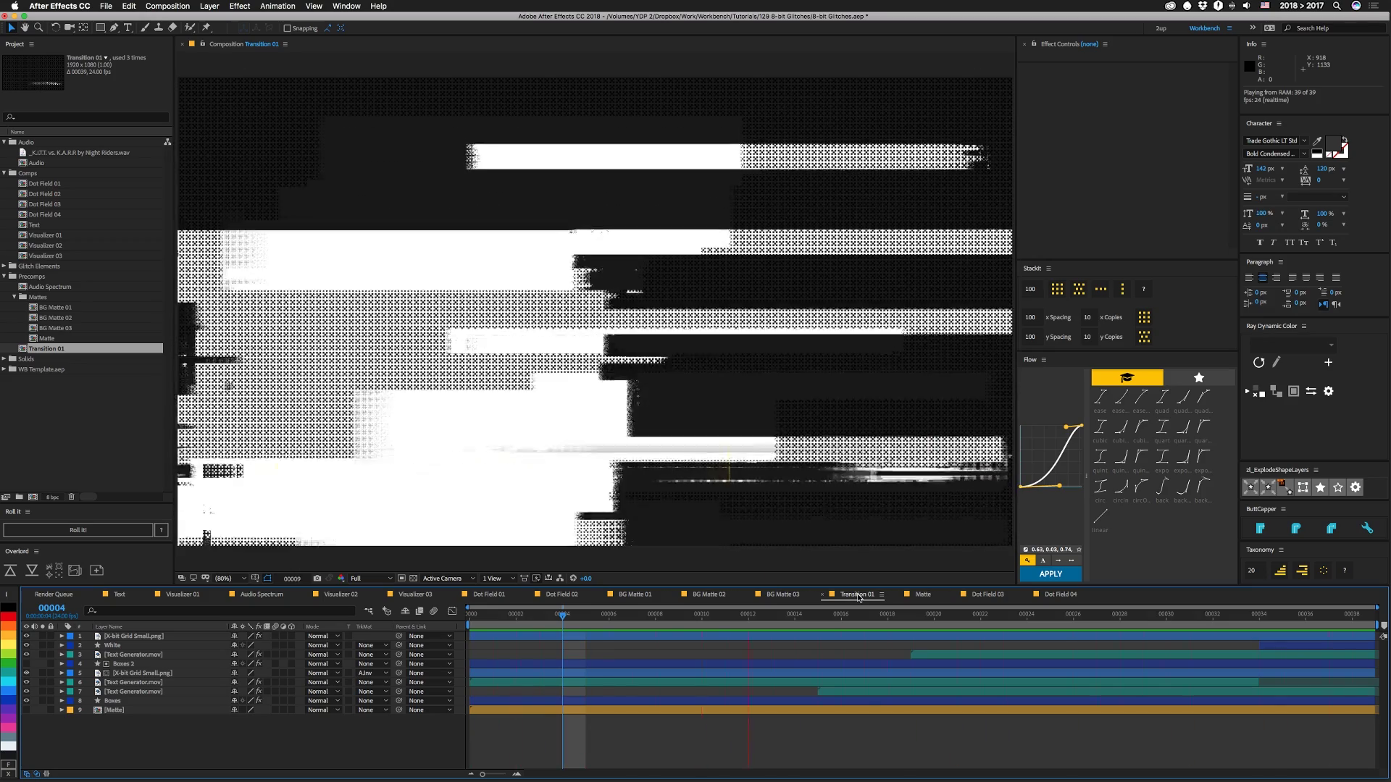
key("space")
left_click(932, 597)
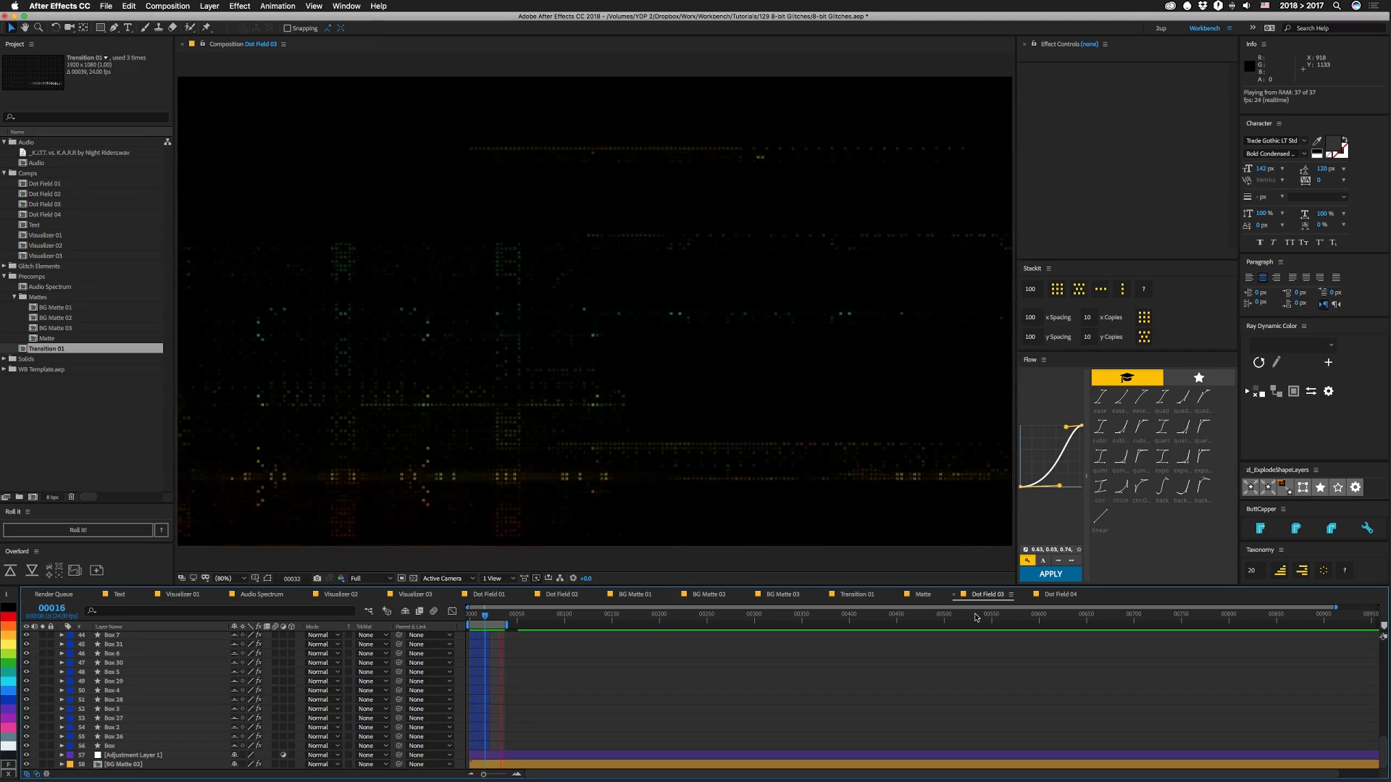
left_click(1052, 594)
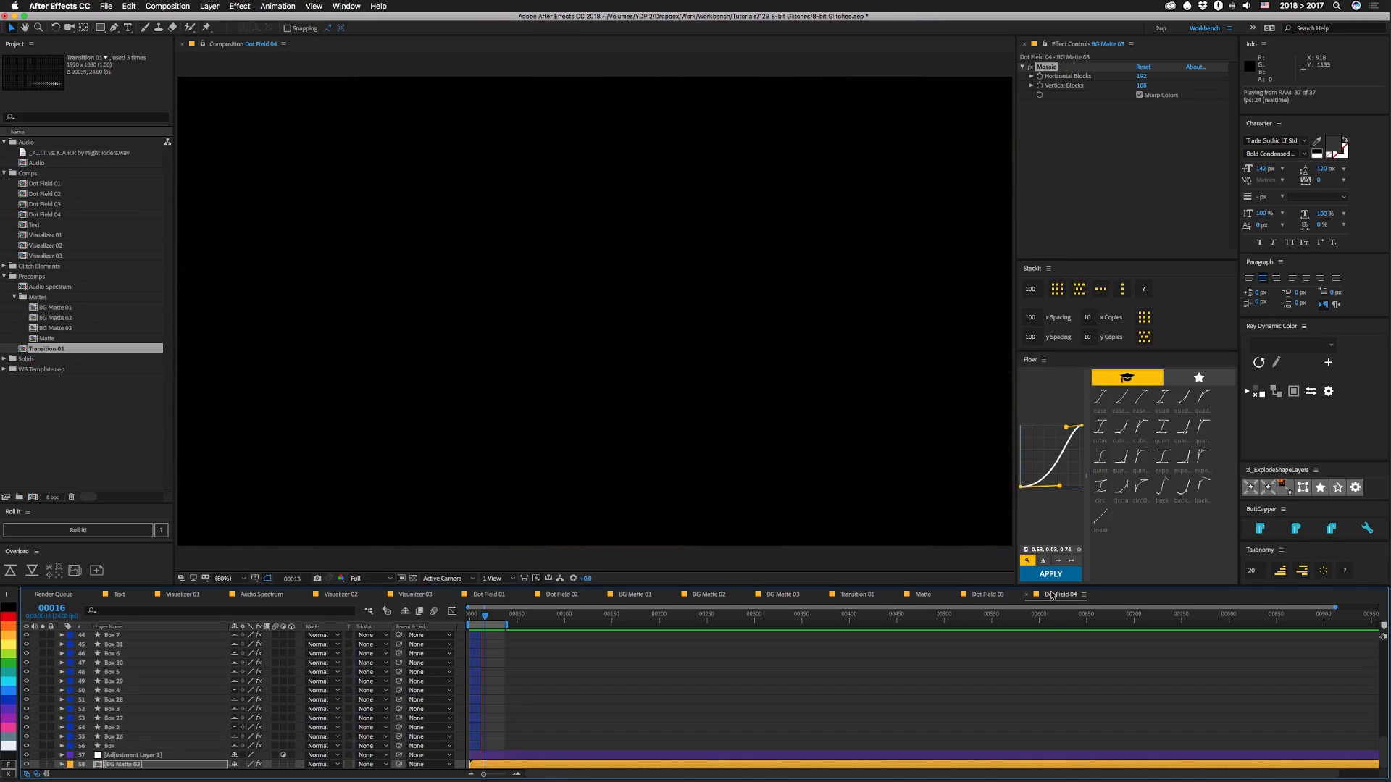
key("space")
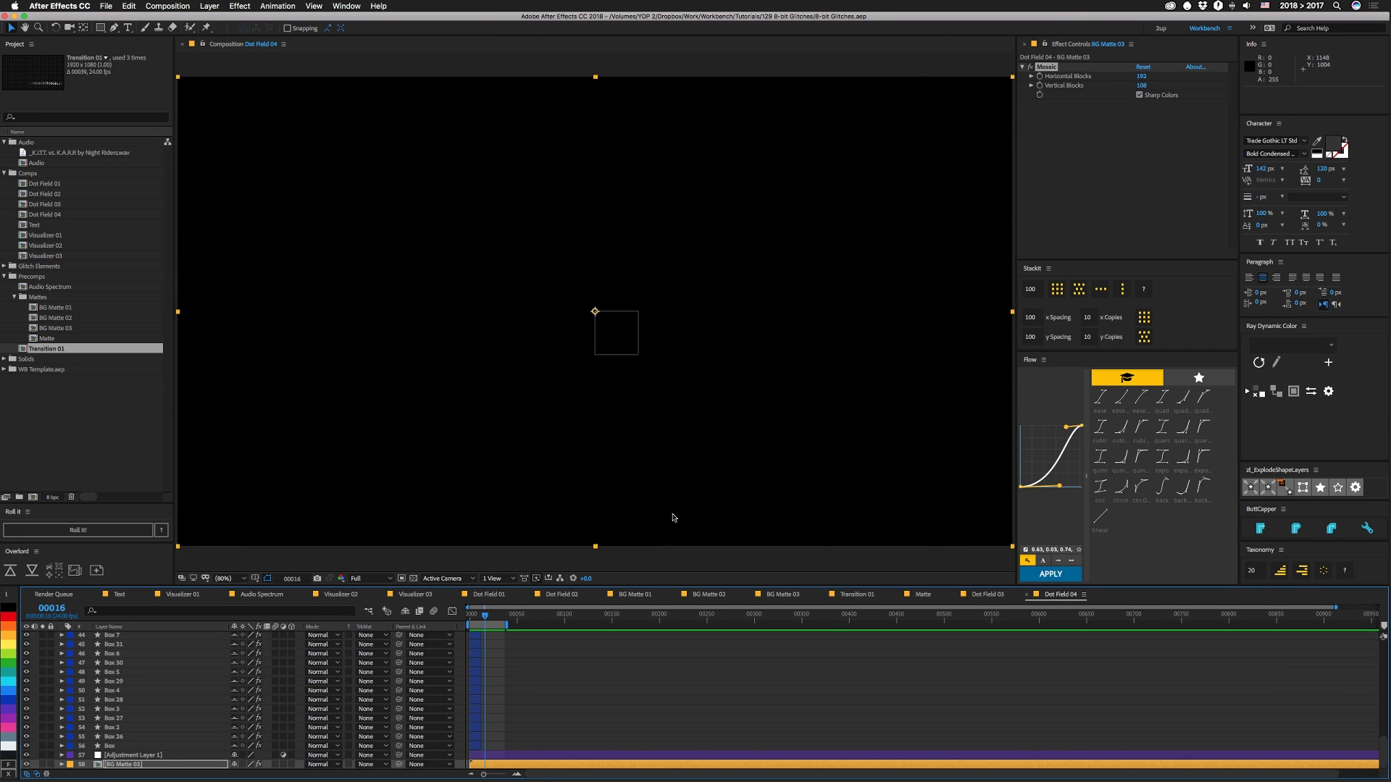
Step: Create a new composition named 'Matte 02' and check the Matte comp's settings
left_click(165, 6)
left_click(178, 29)
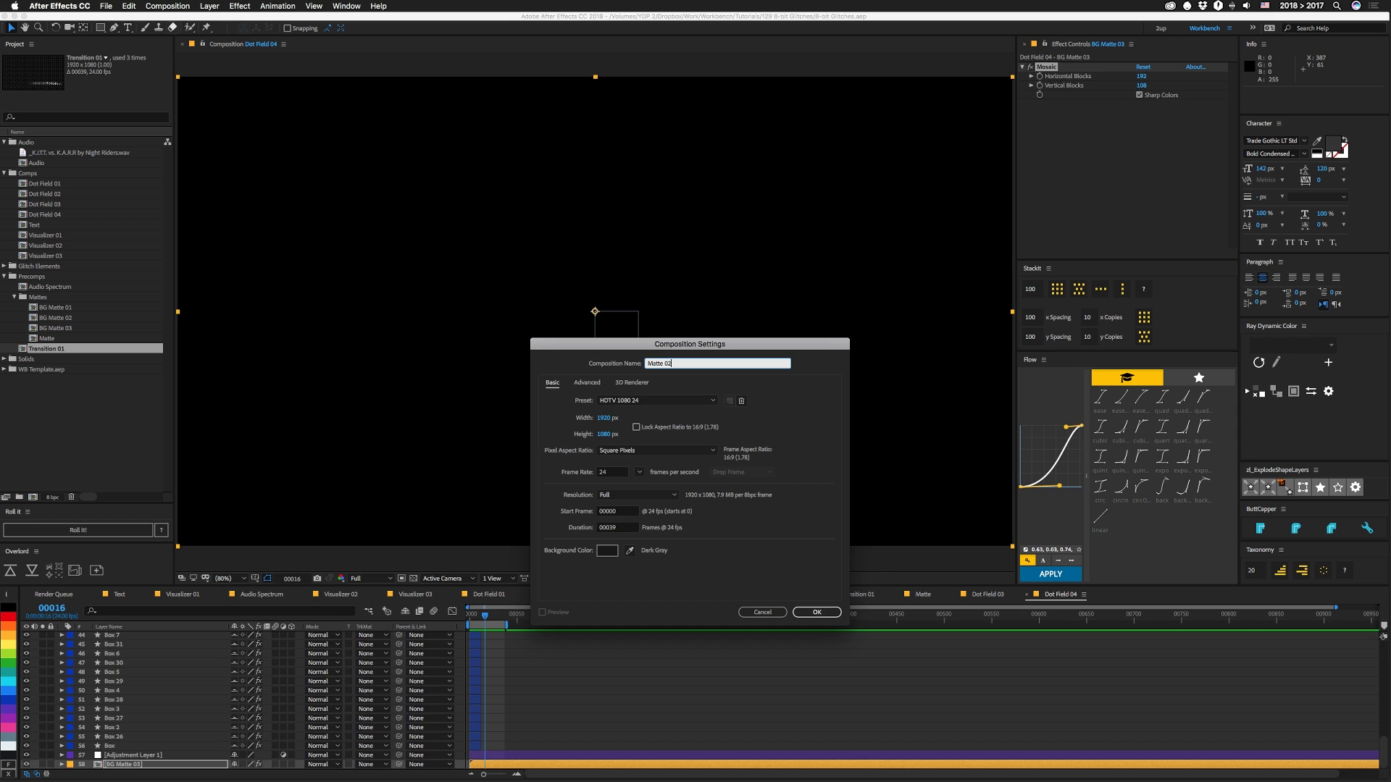
type("Matte 02")
key("Return")
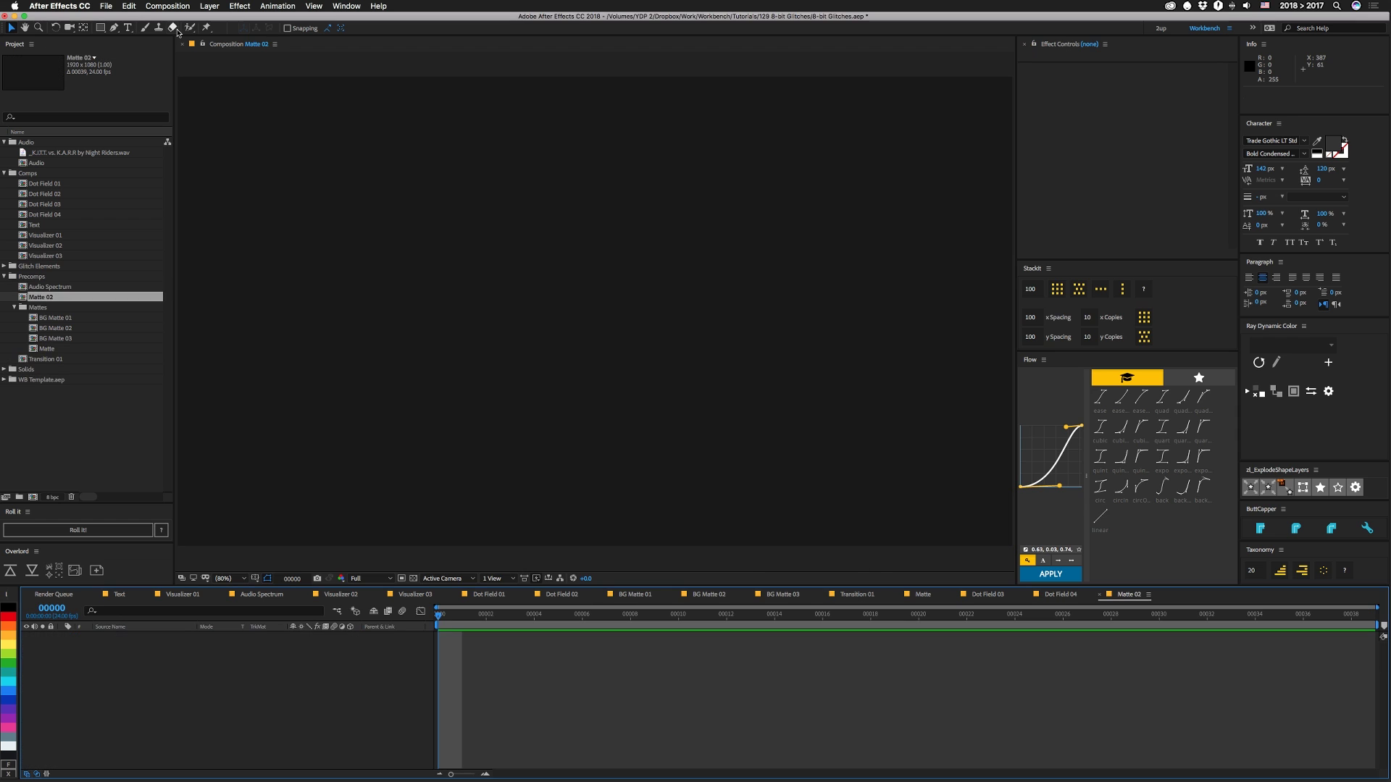
left_click(924, 595)
key("super+k")
Step: Add JS-Classic-04.png from Glitch Elements to Matte 02 and rotate it 90°
left_click(4, 267)
left_click(50, 289)
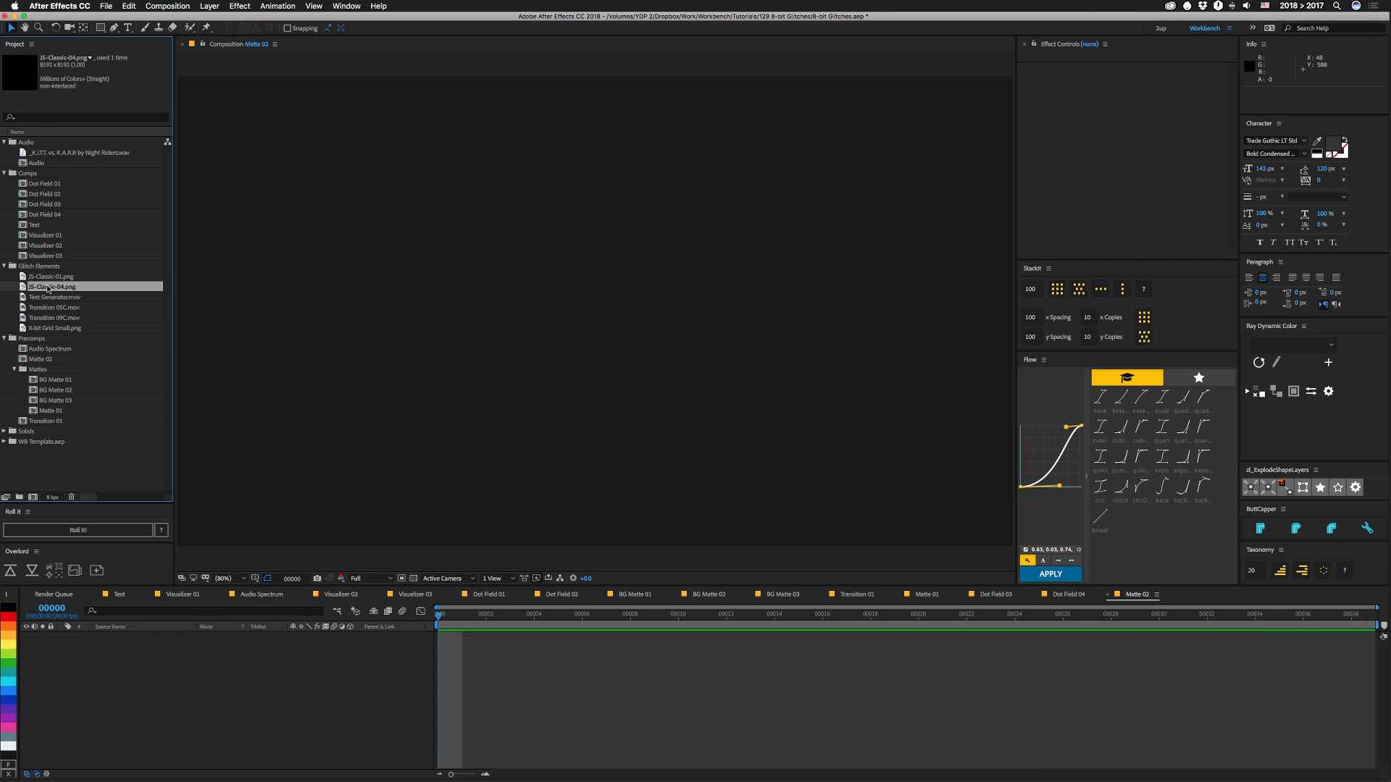
left_click_drag(42, 290, 193, 655)
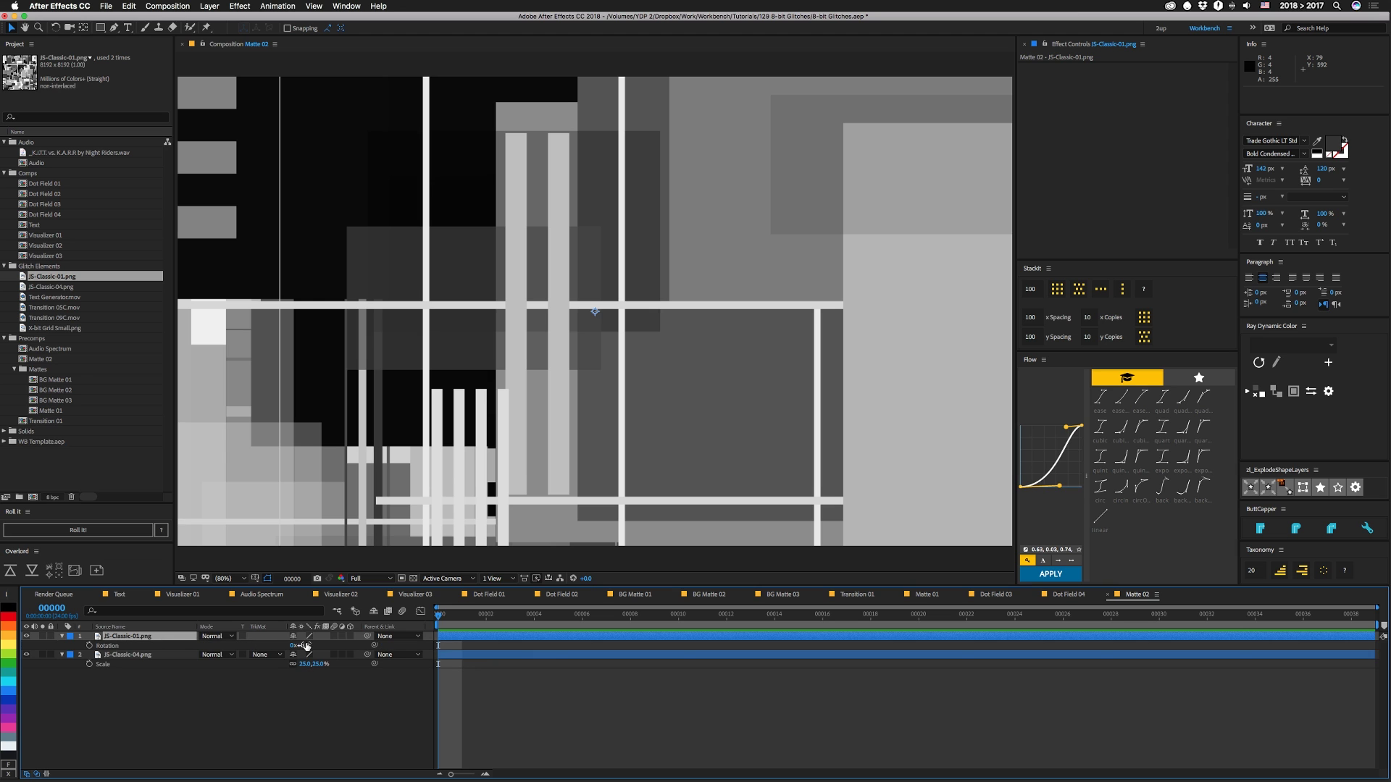
left_click(308, 645)
type("90")
key("Return")
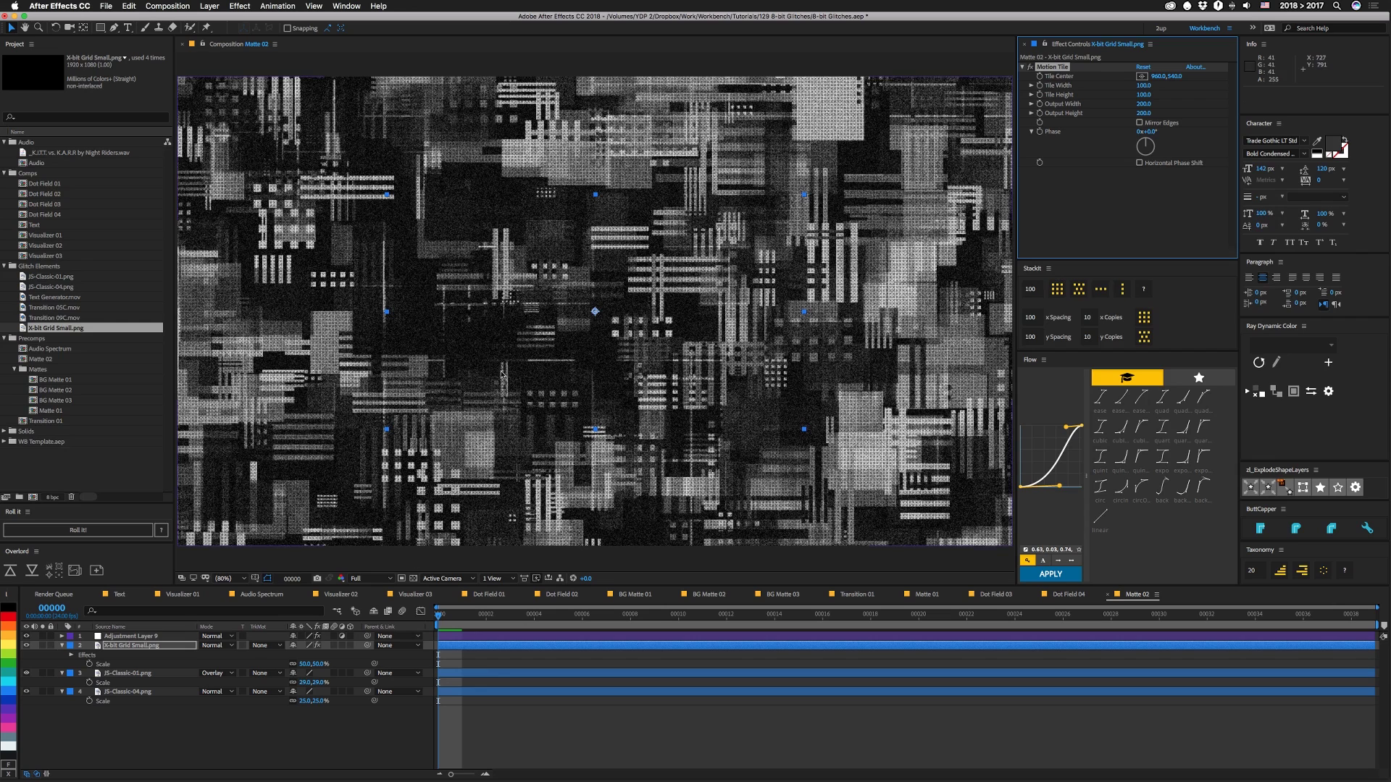
Step: Keyframe JS-Classic-01's Position at successive frames so it moves progressively upward
left_click(125, 675)
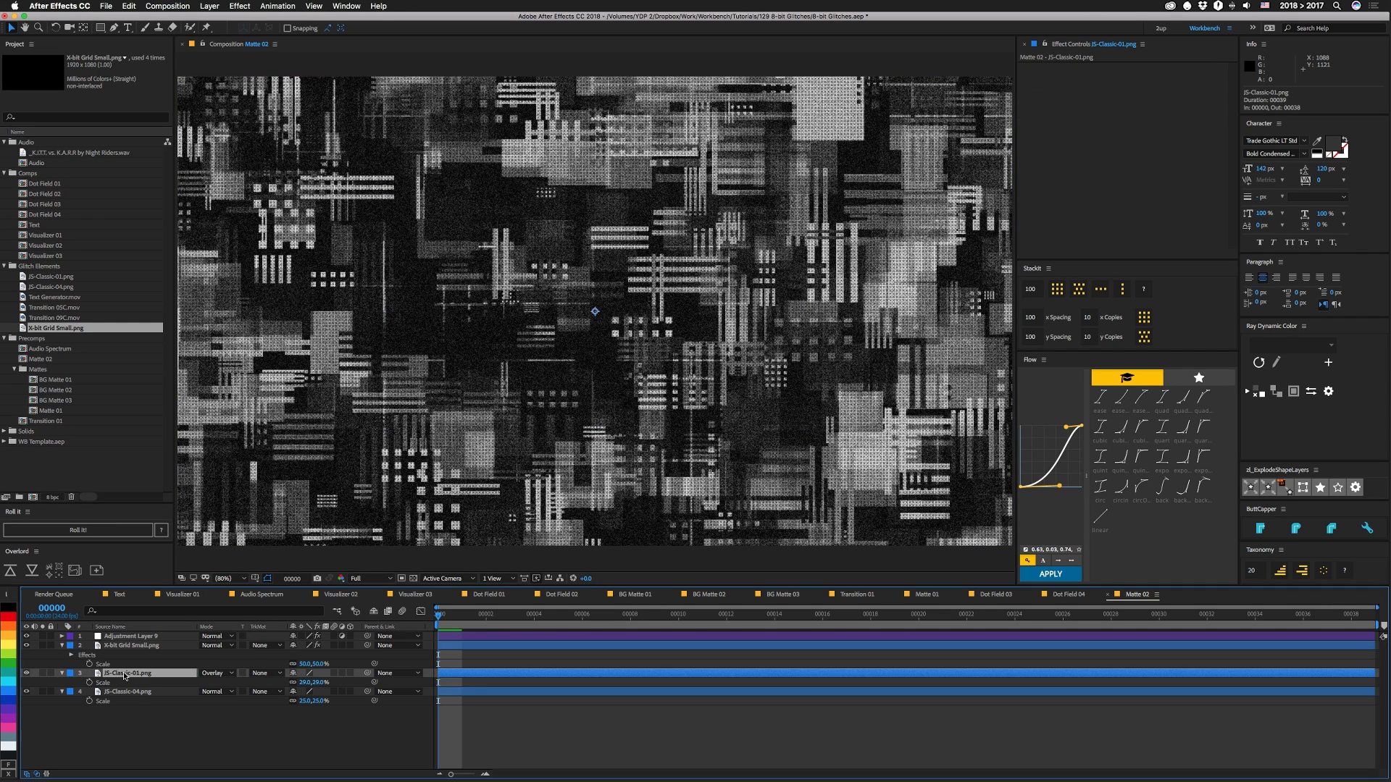
left_click(89, 683)
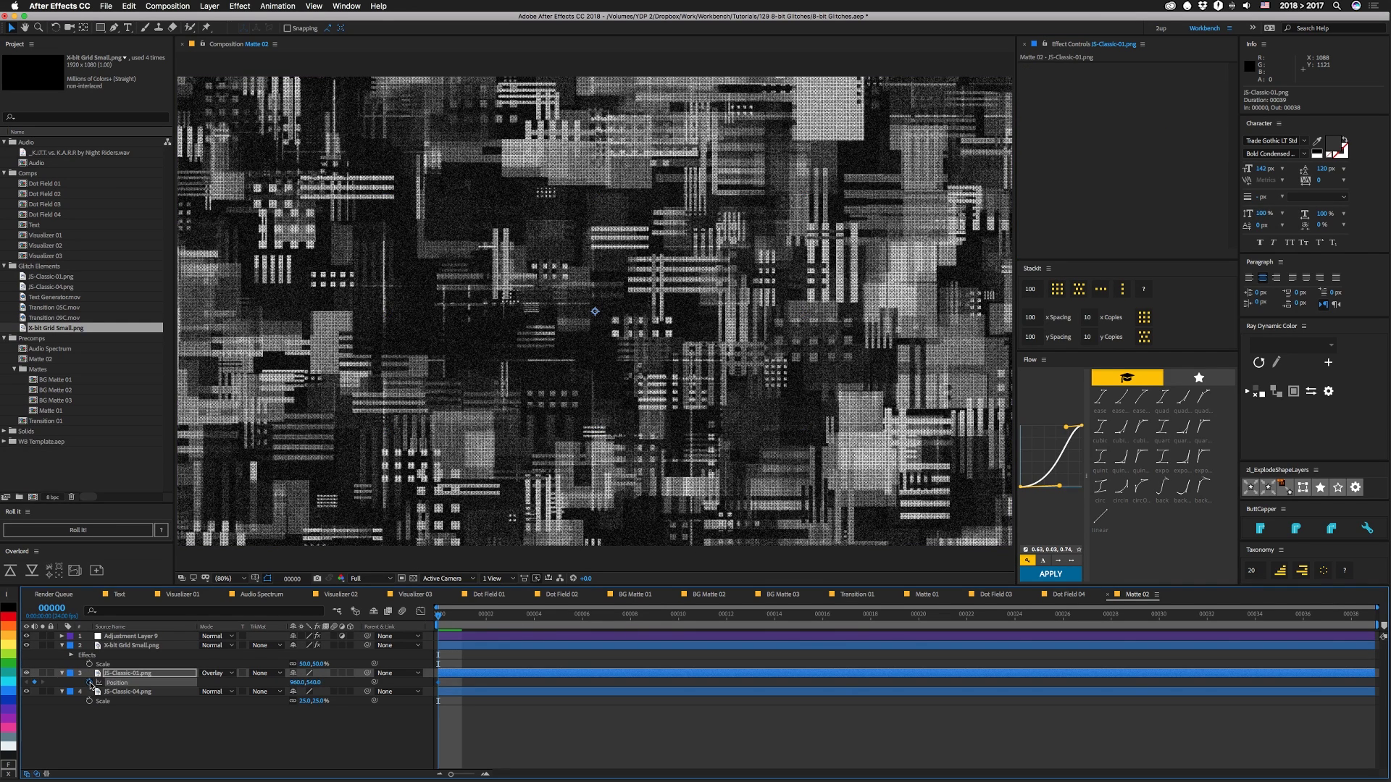
key("space")
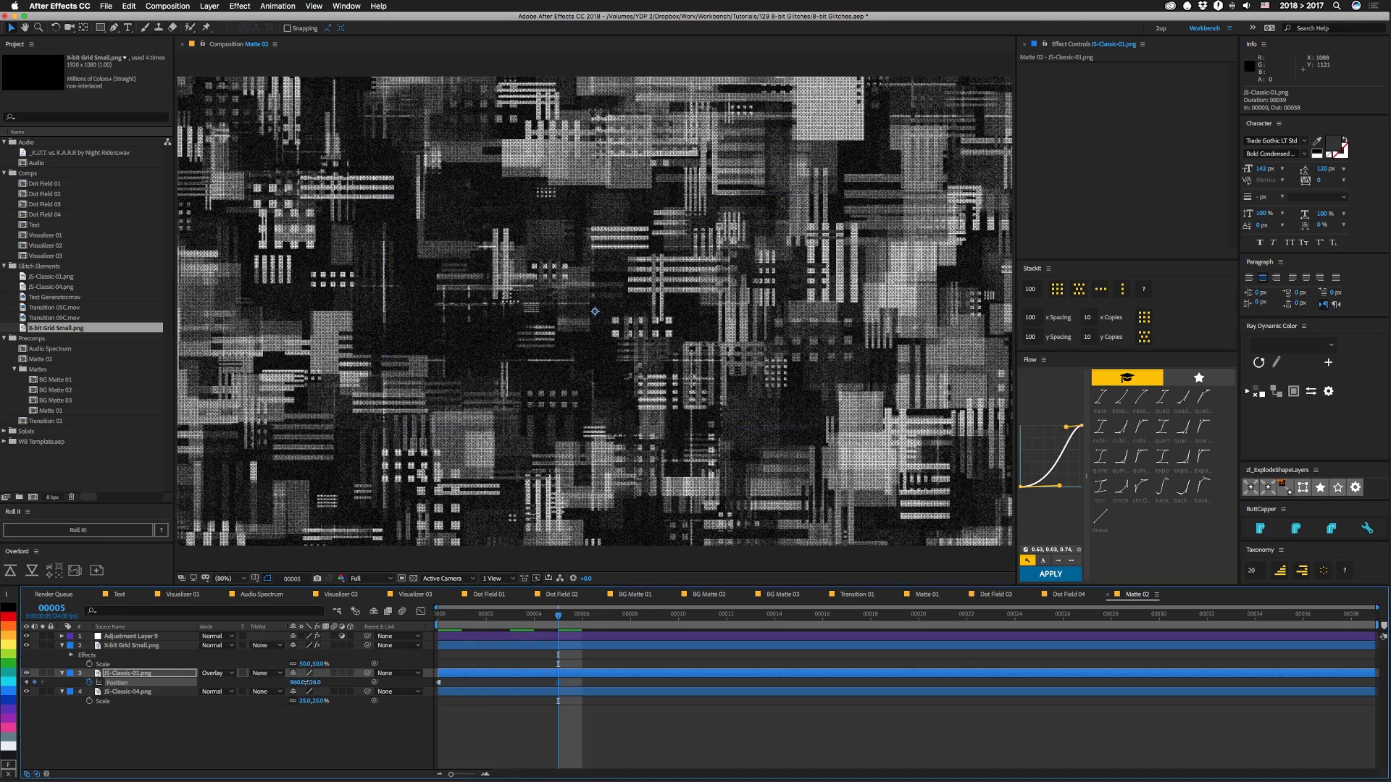
left_click_drag(759, 477, 748, 355)
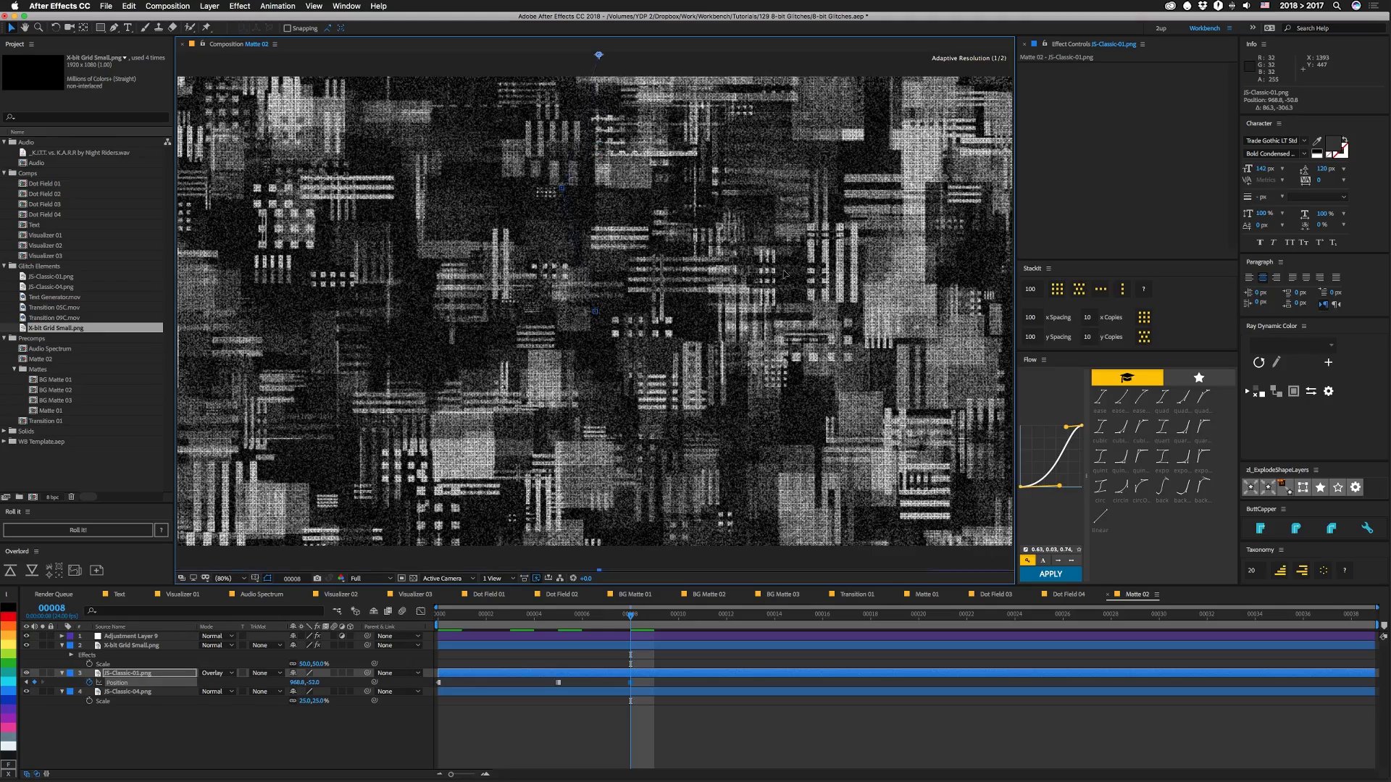
key("Page_Down")
key("Page_Down")
key("Page_Down")
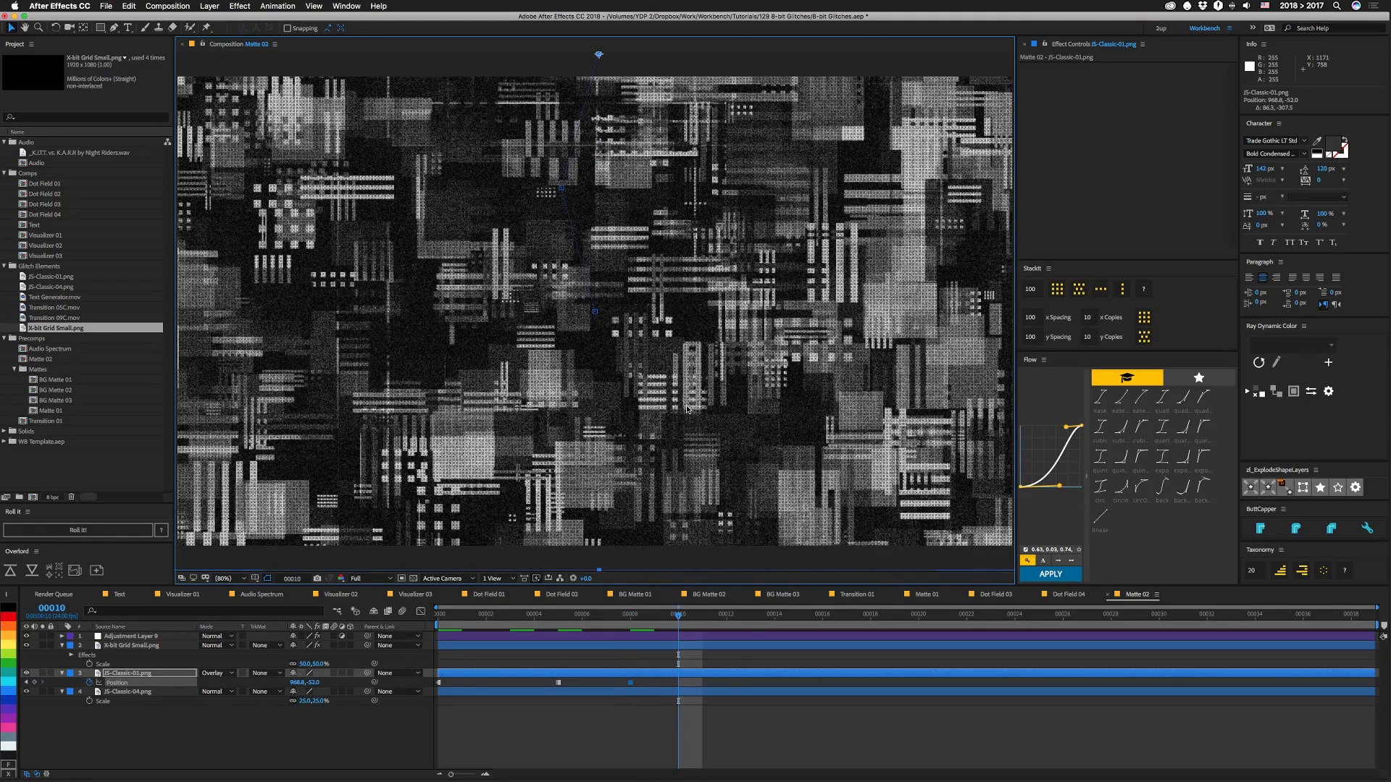
left_click_drag(746, 403, 703, 328)
key("Page_Down")
key("Page_Down")
key("Page_Down")
key("Page_Down")
key("Page_Down")
key("Page_Down")
key("Page_Down")
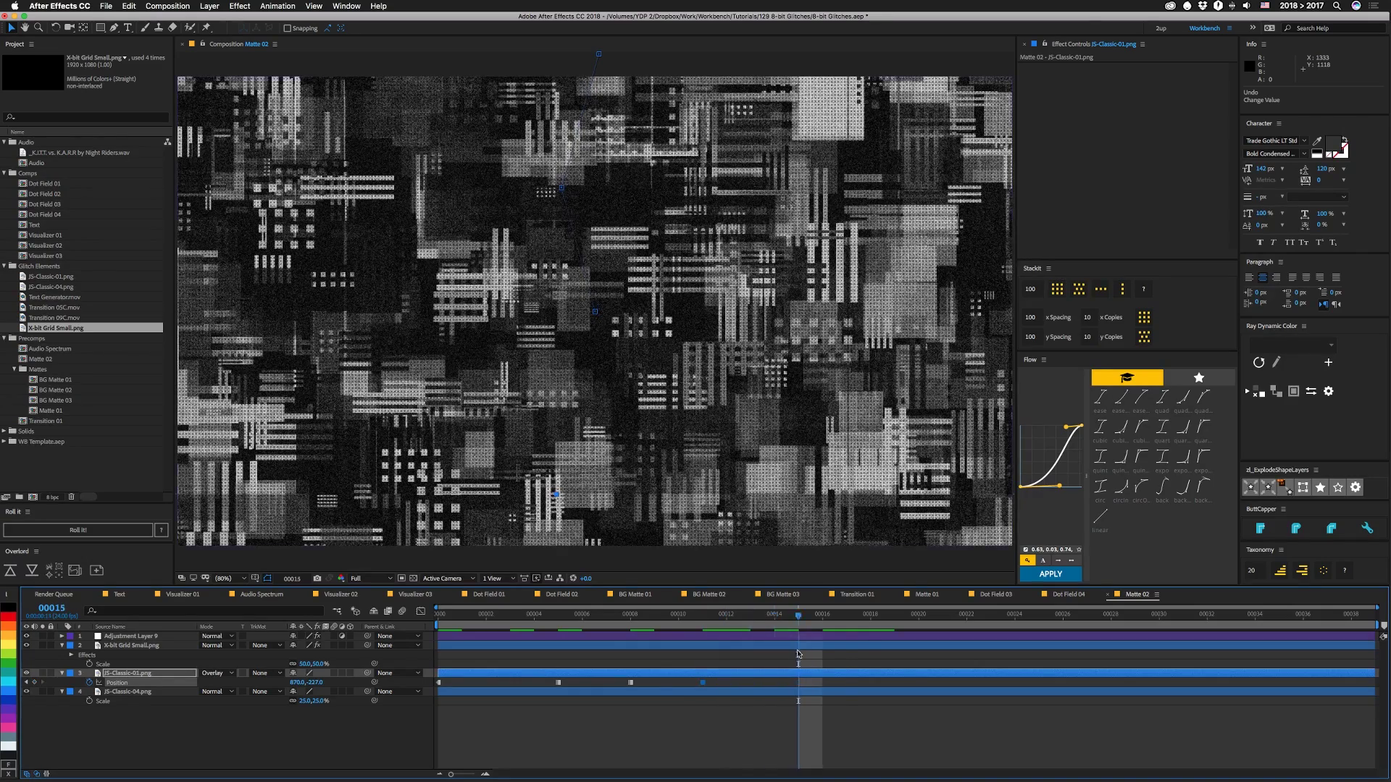
left_click_drag(778, 434, 773, 240)
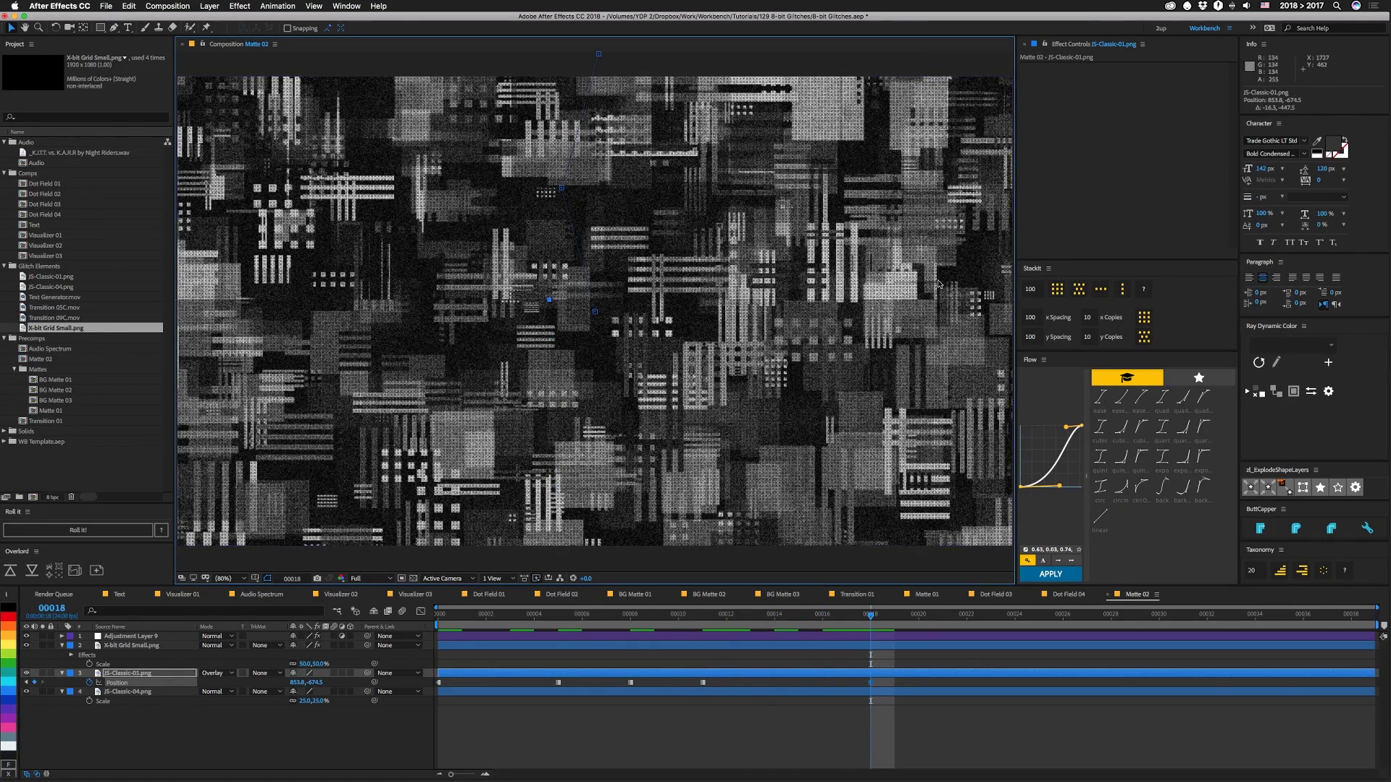
Step: Preview the slide-up animation from the first frame
key("Home")
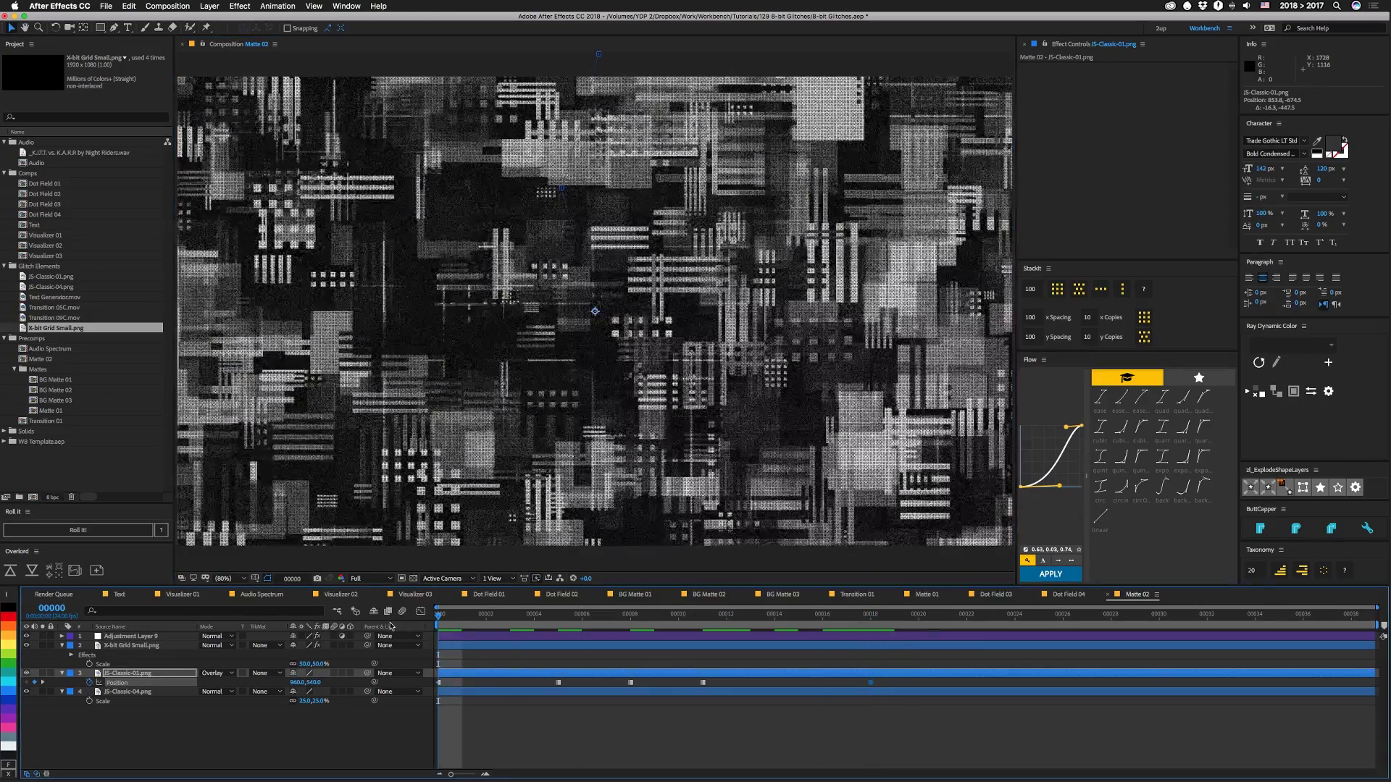
key("space")
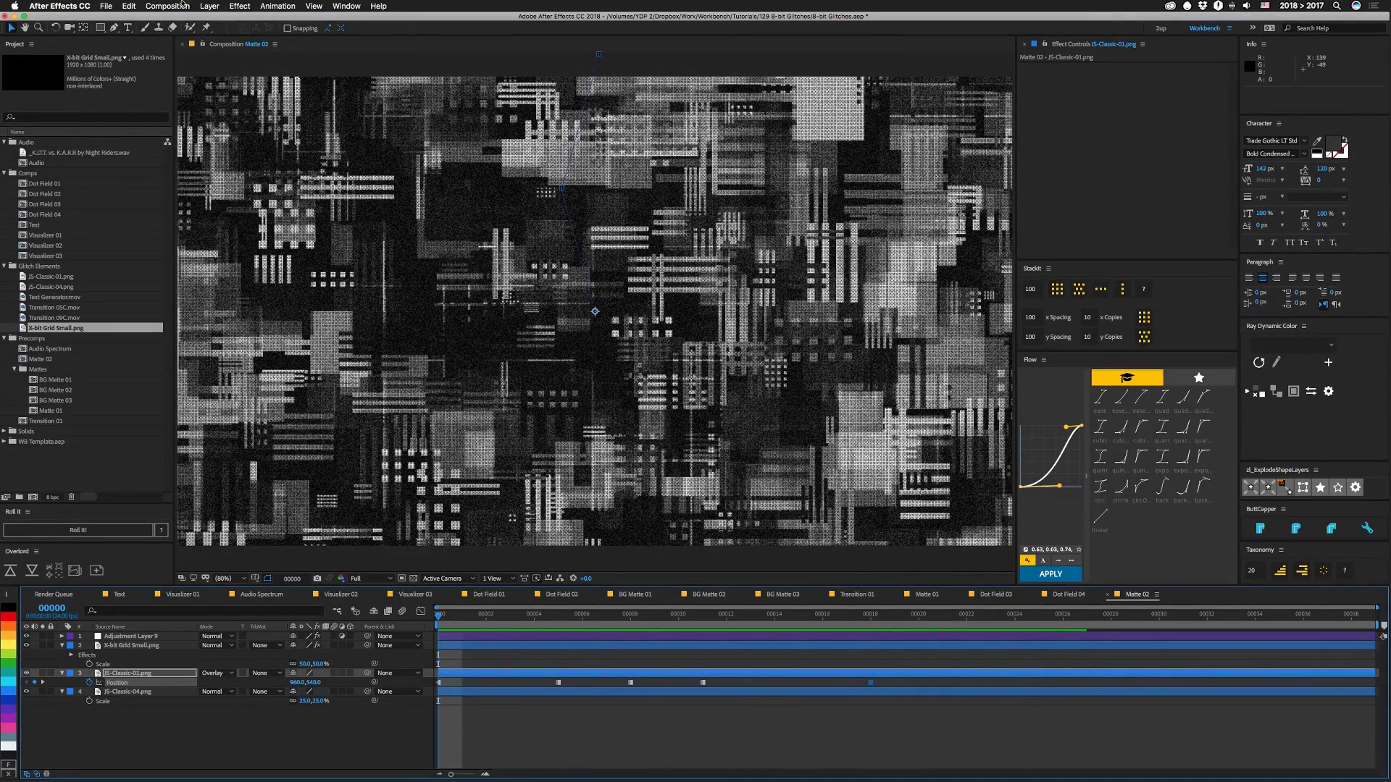
left_click(184, 5)
Step: Create an empty Transition 02 composition and move it into the Precomps folder
left_click(187, 32)
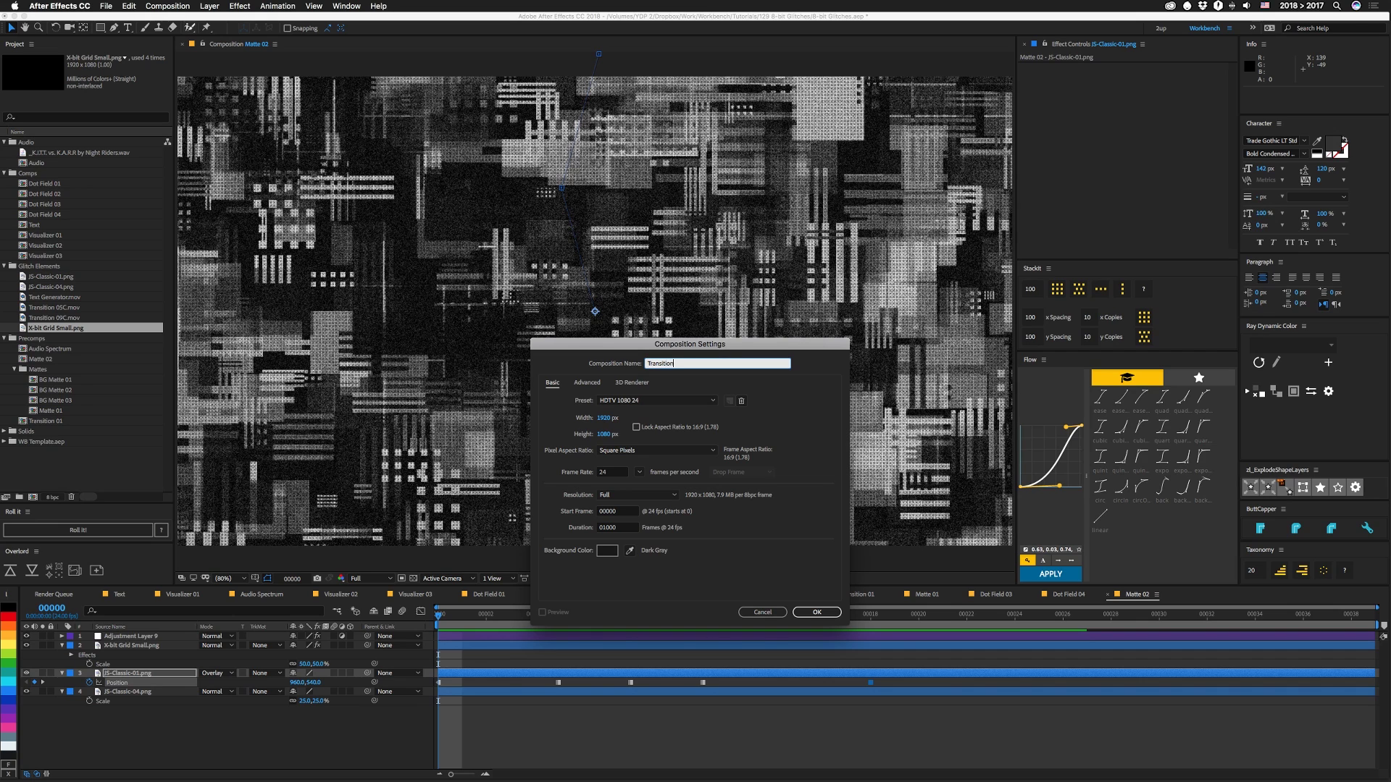
key("Return")
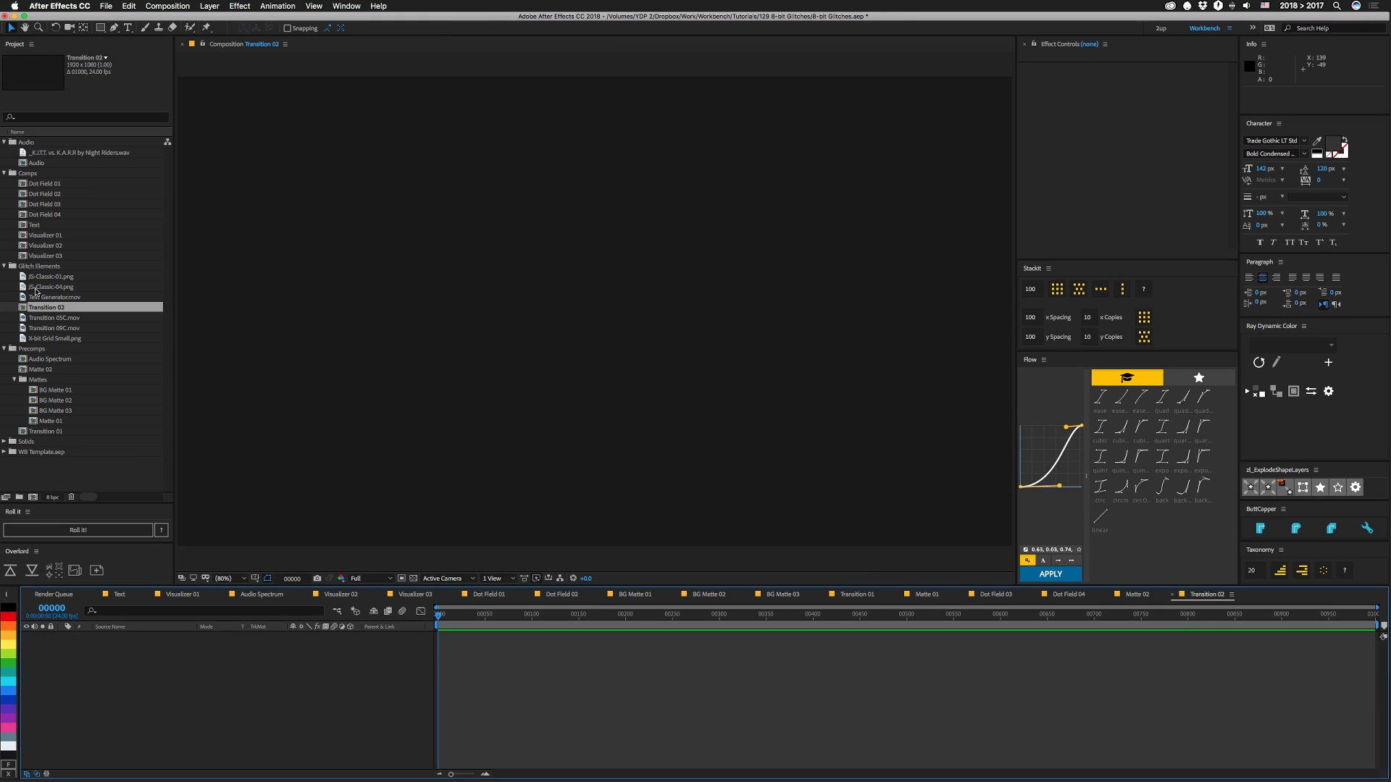
left_click_drag(27, 309, 11, 353)
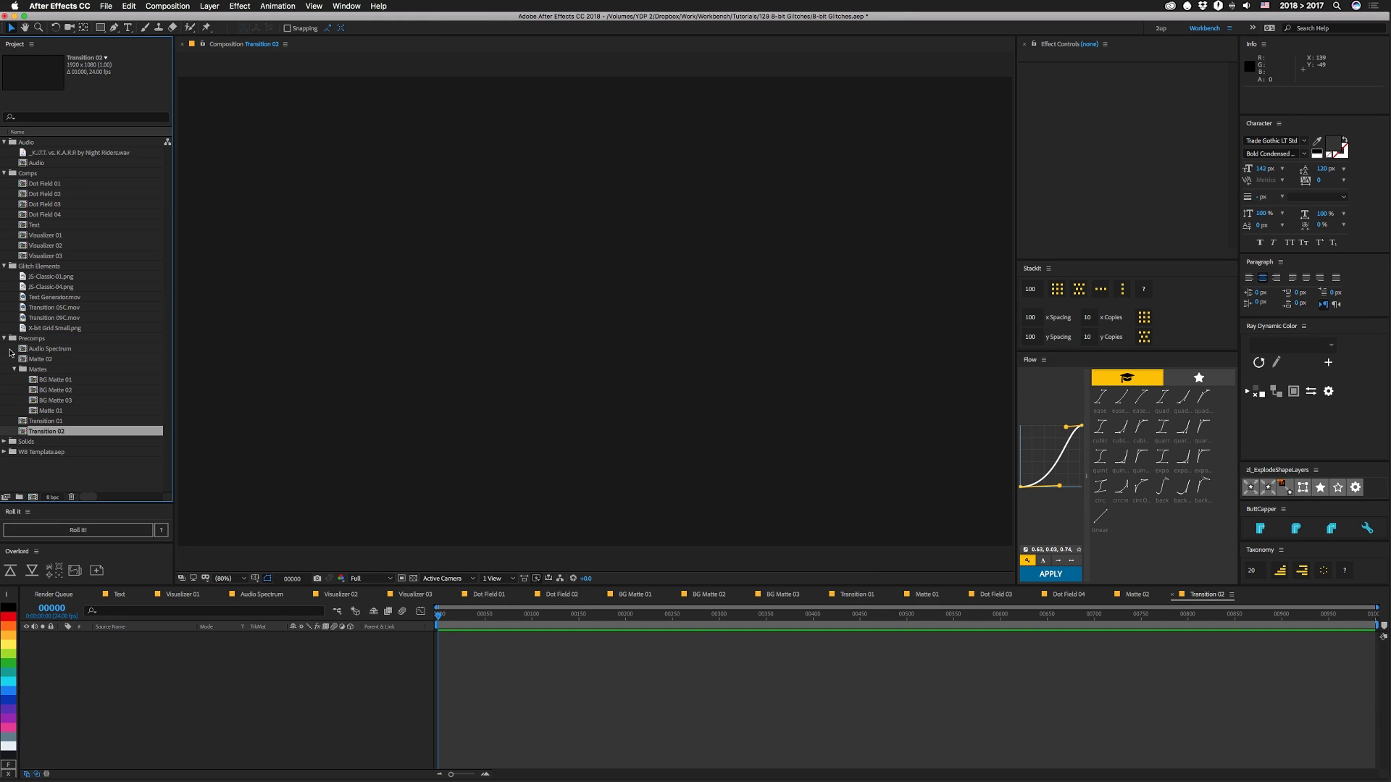
Step: Group Transition 01 and Transition 02 into a new folder named Transitions
left_click(32, 425, "shift")
left_click_drag(32, 425, 20, 498)
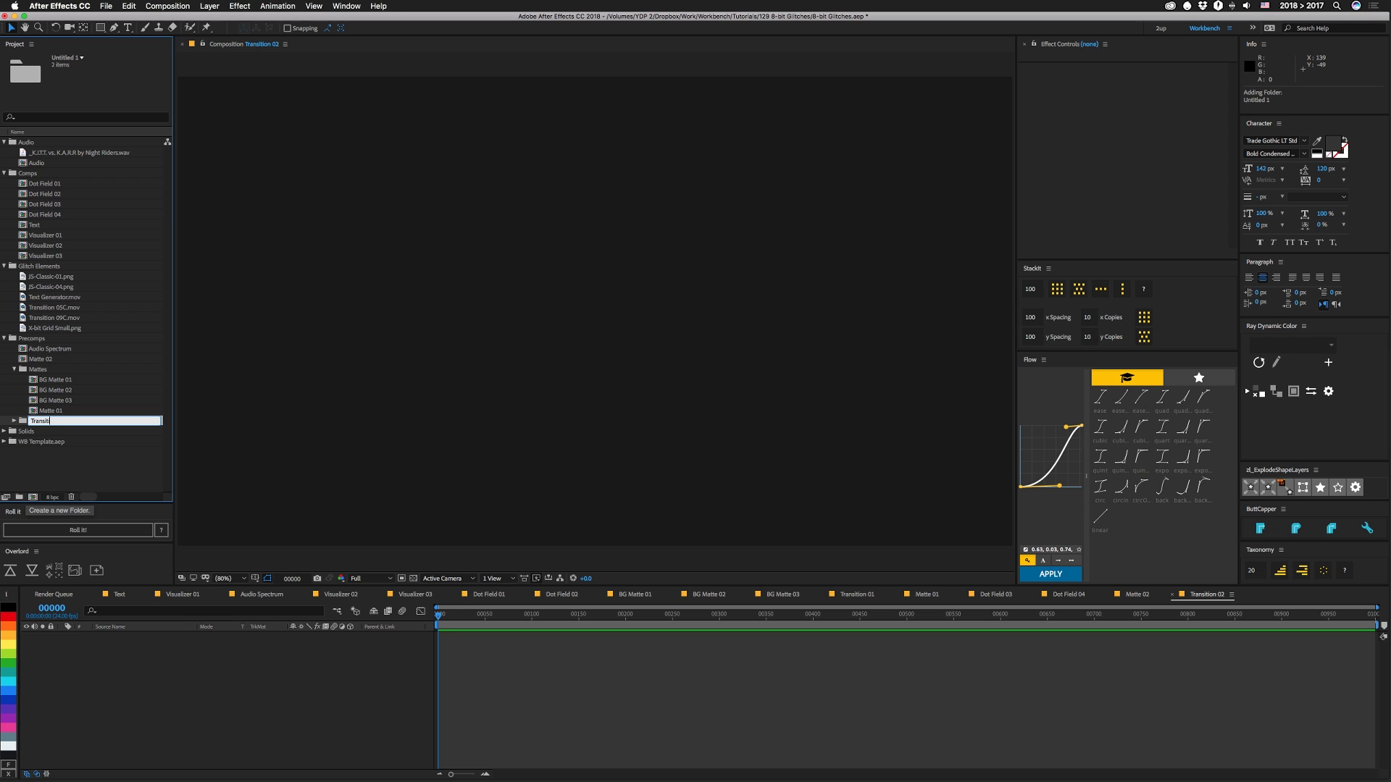
type("Transitions")
key("Return")
left_click_drag(51, 410, 113, 670)
left_click(24, 361)
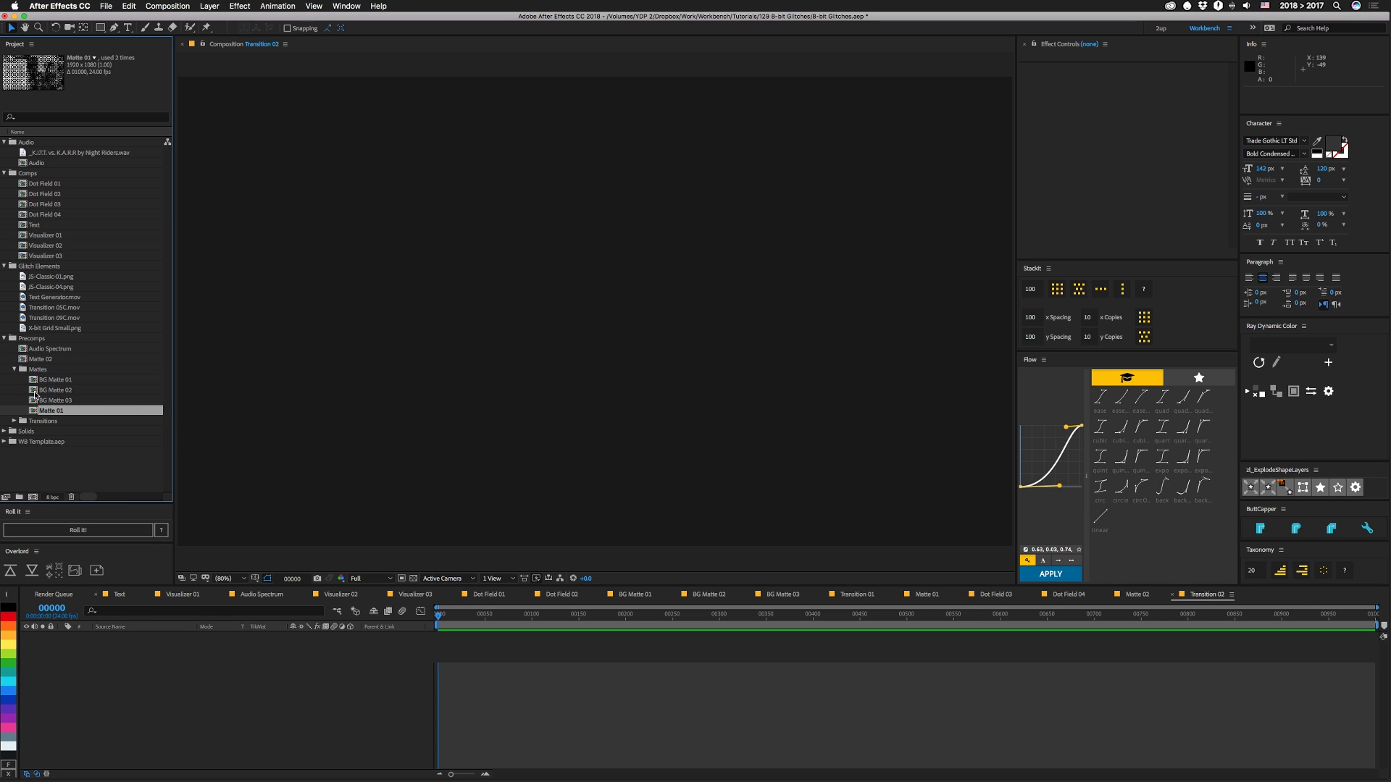
Step: File Matte 02 under Mattes and keyframe its CC Image Wipe Completion ten frames apart, then preview
left_click_drag(24, 360, 24, 372)
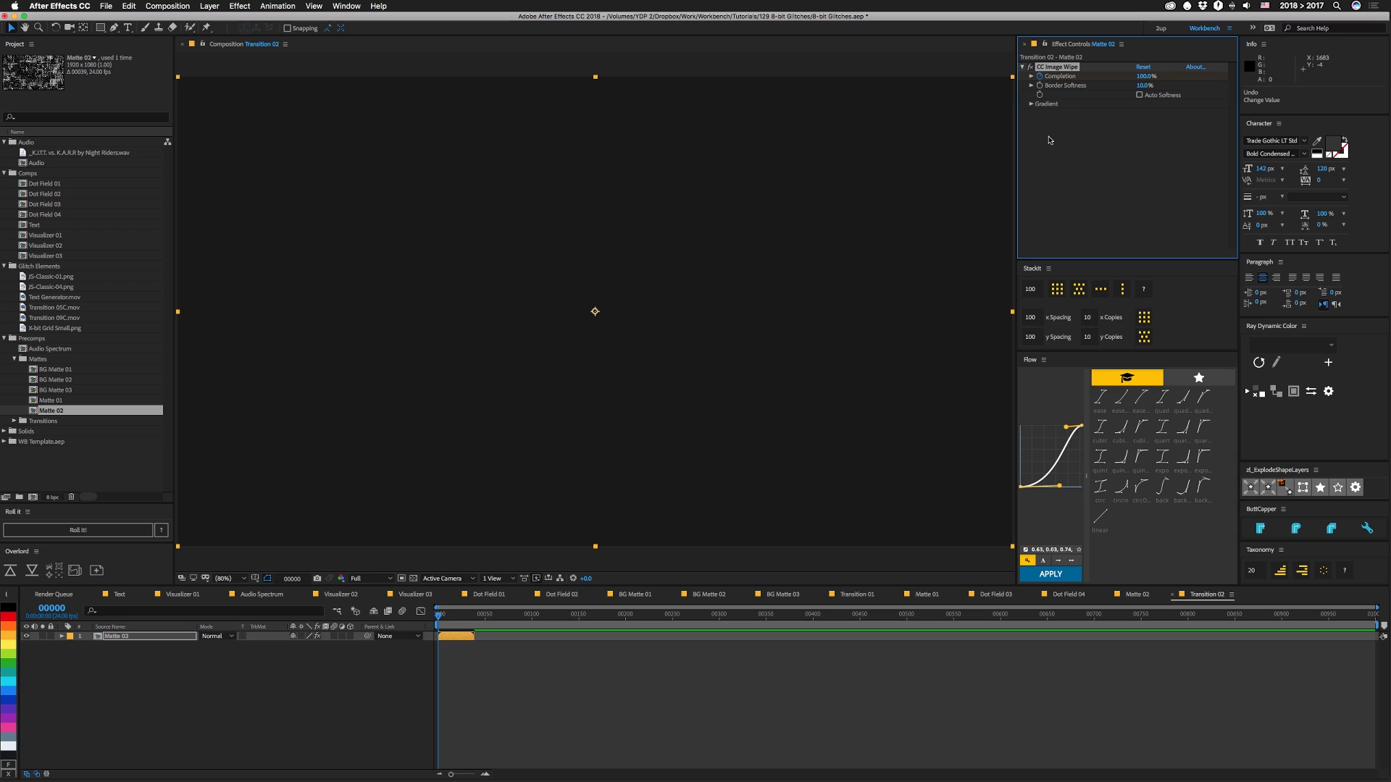
key("shift+Page_Down")
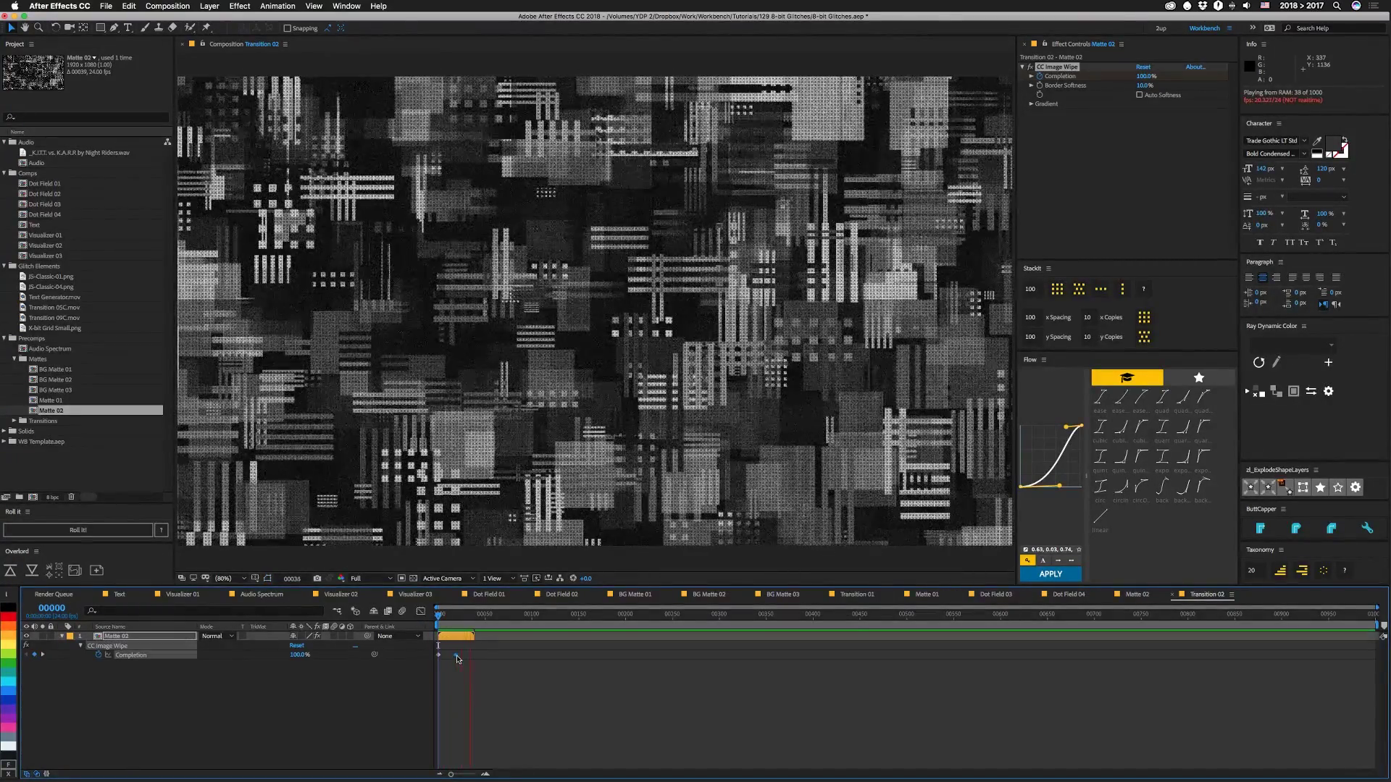
key("space")
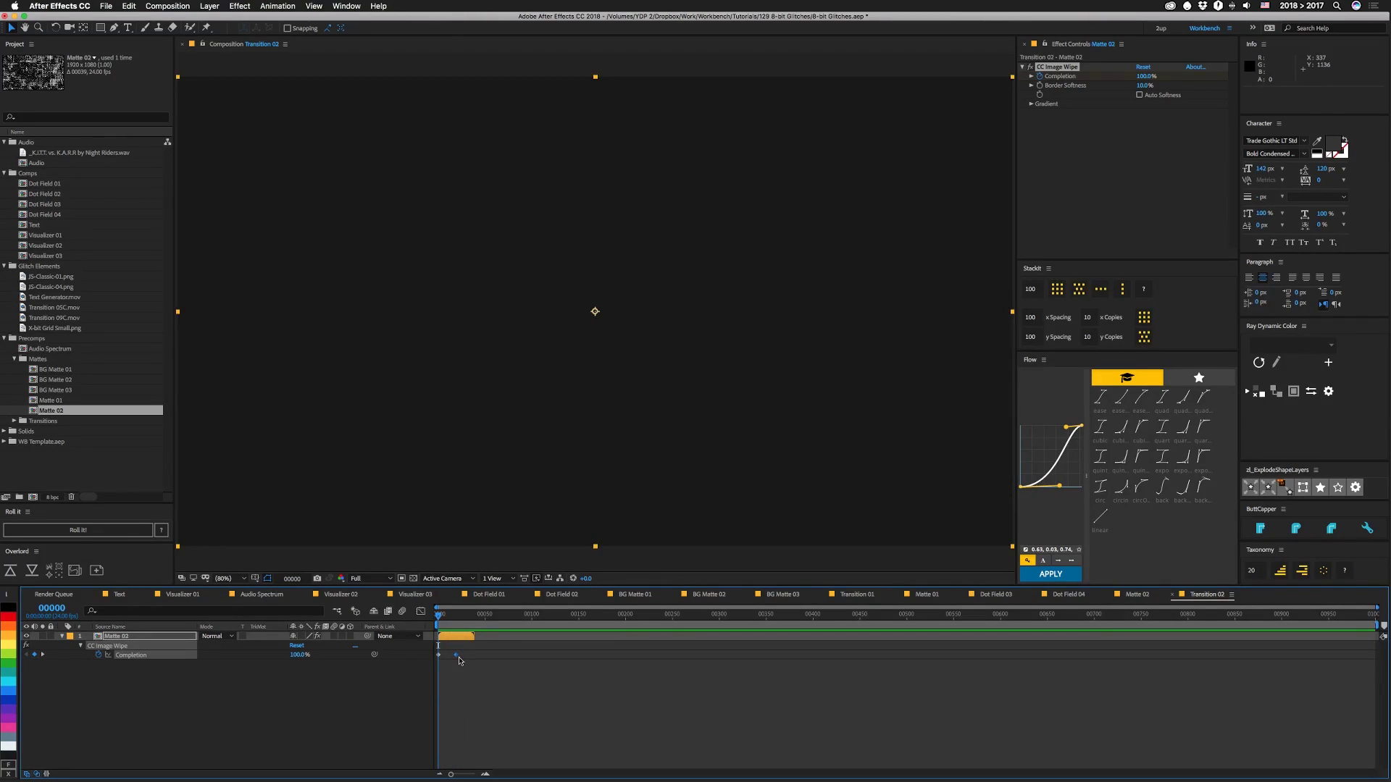
left_click(219, 693)
left_click(101, 27)
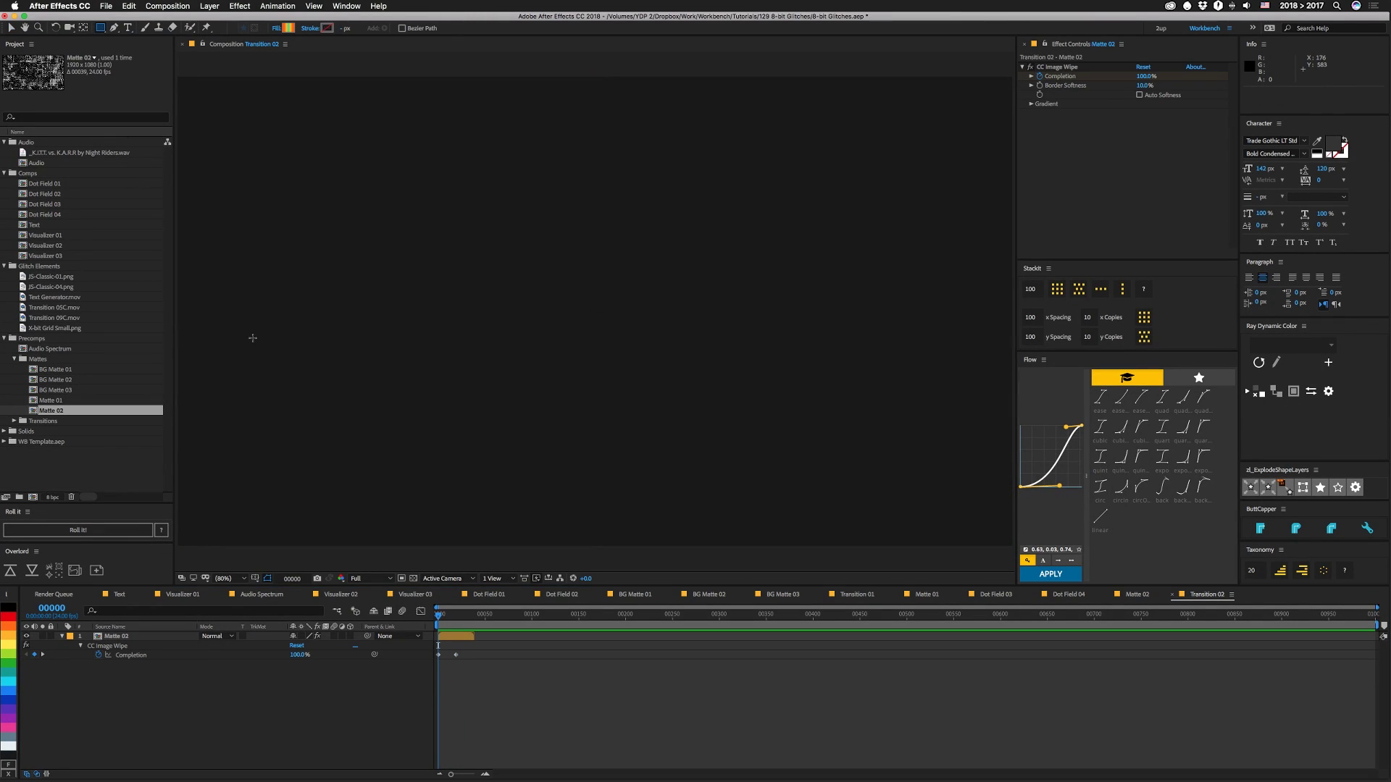
Step: Draw a wide rectangle shape across the comp with a solid white fill
left_click_drag(219, 399, 595, 414)
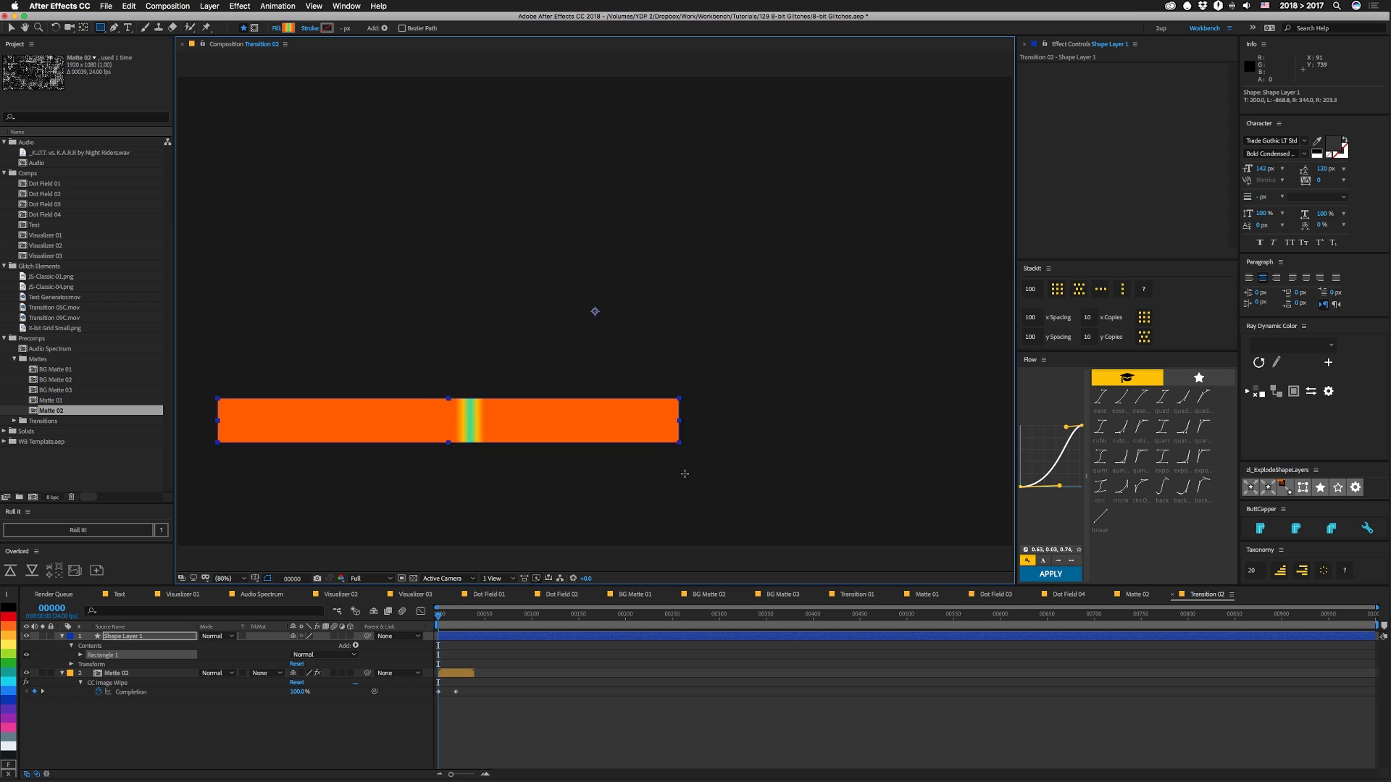
mouse_move(684, 474)
left_mouse_down()
mouse_move(689, 534)
mouse_move(677, 452)
left_mouse_up()
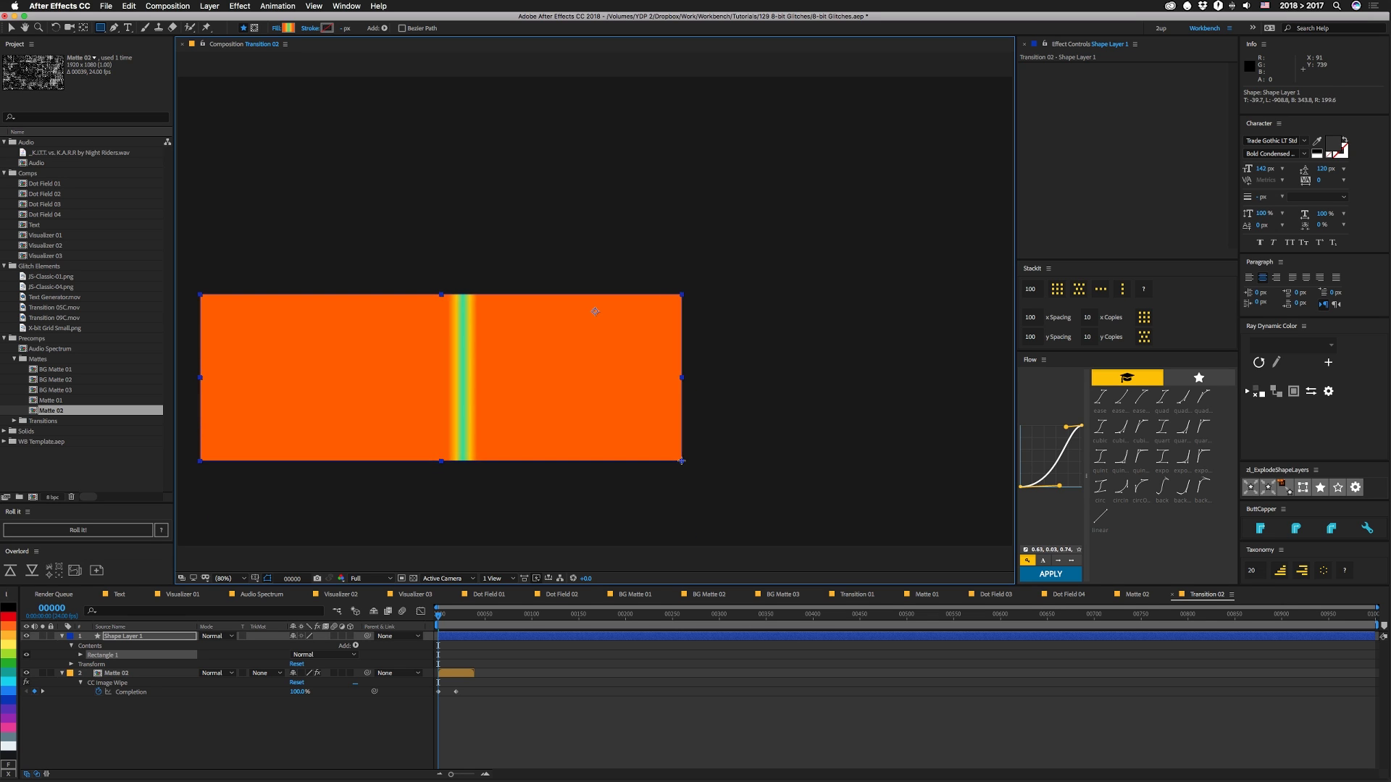
left_click_drag(681, 460, 960, 455)
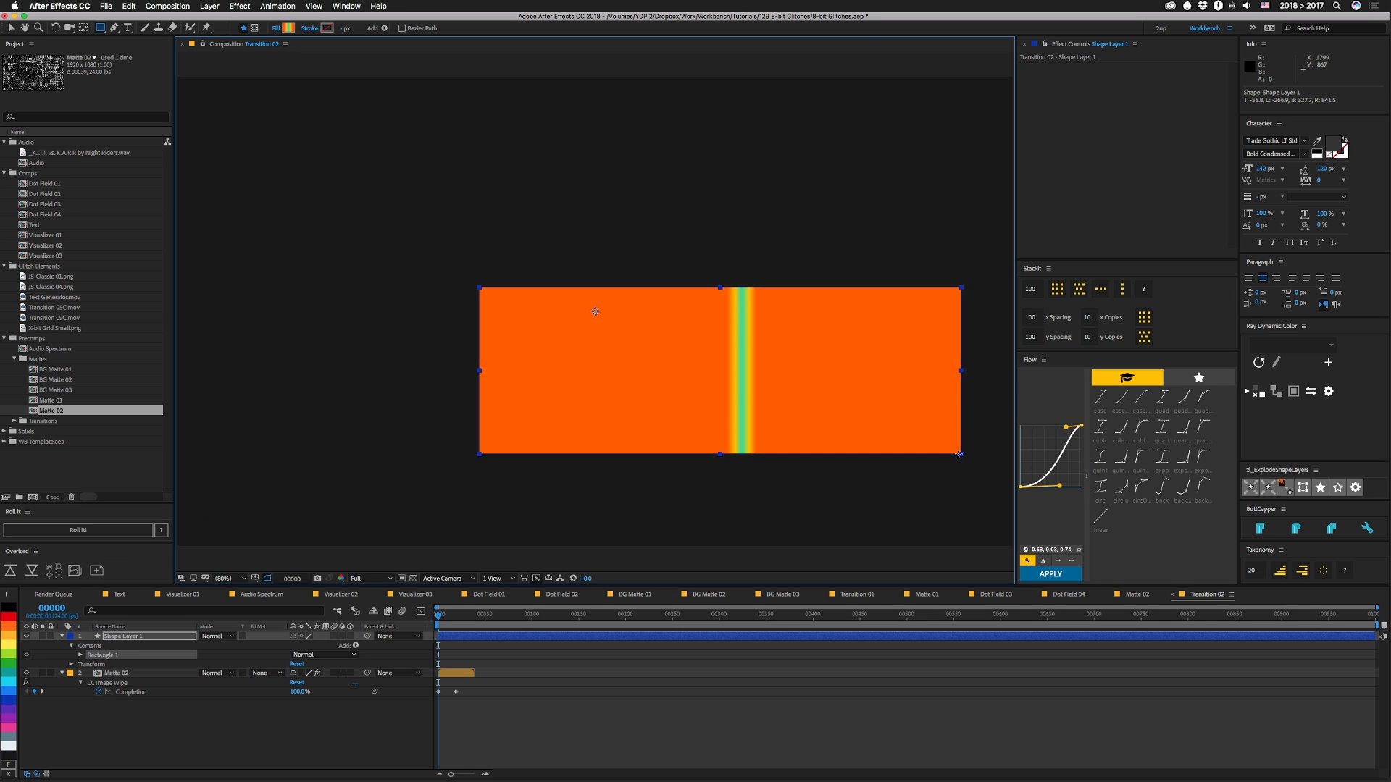
left_click(277, 29)
left_click(87, 154)
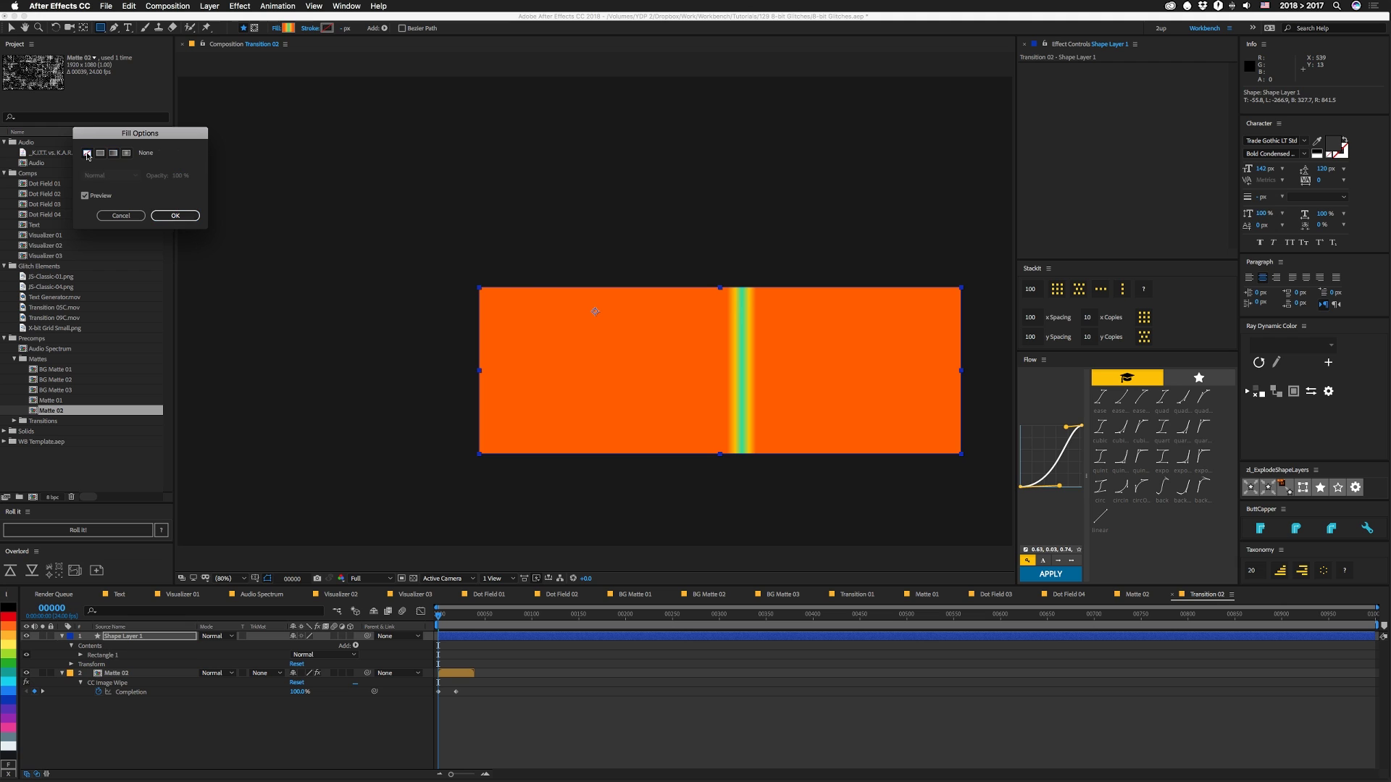
left_click(176, 216)
left_click(288, 31)
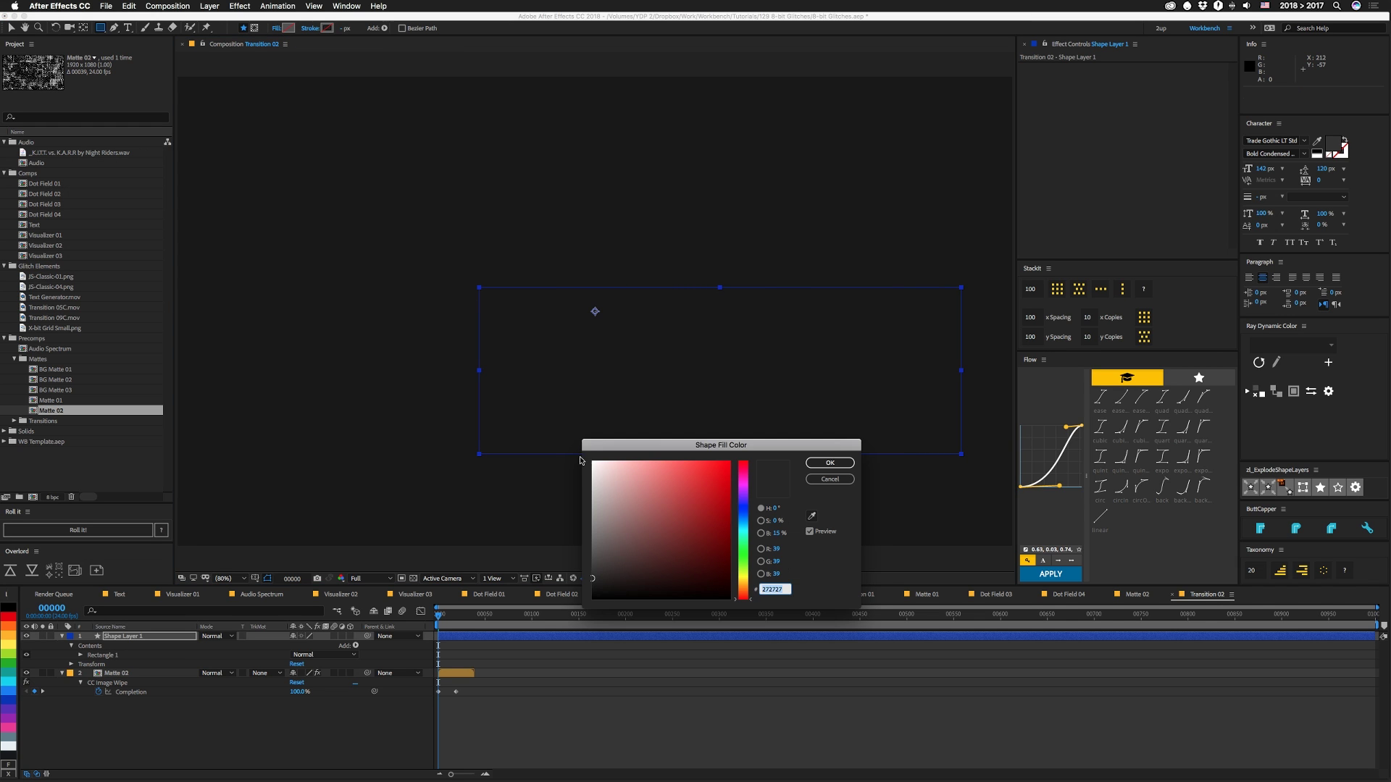
left_click(592, 461)
key("Return")
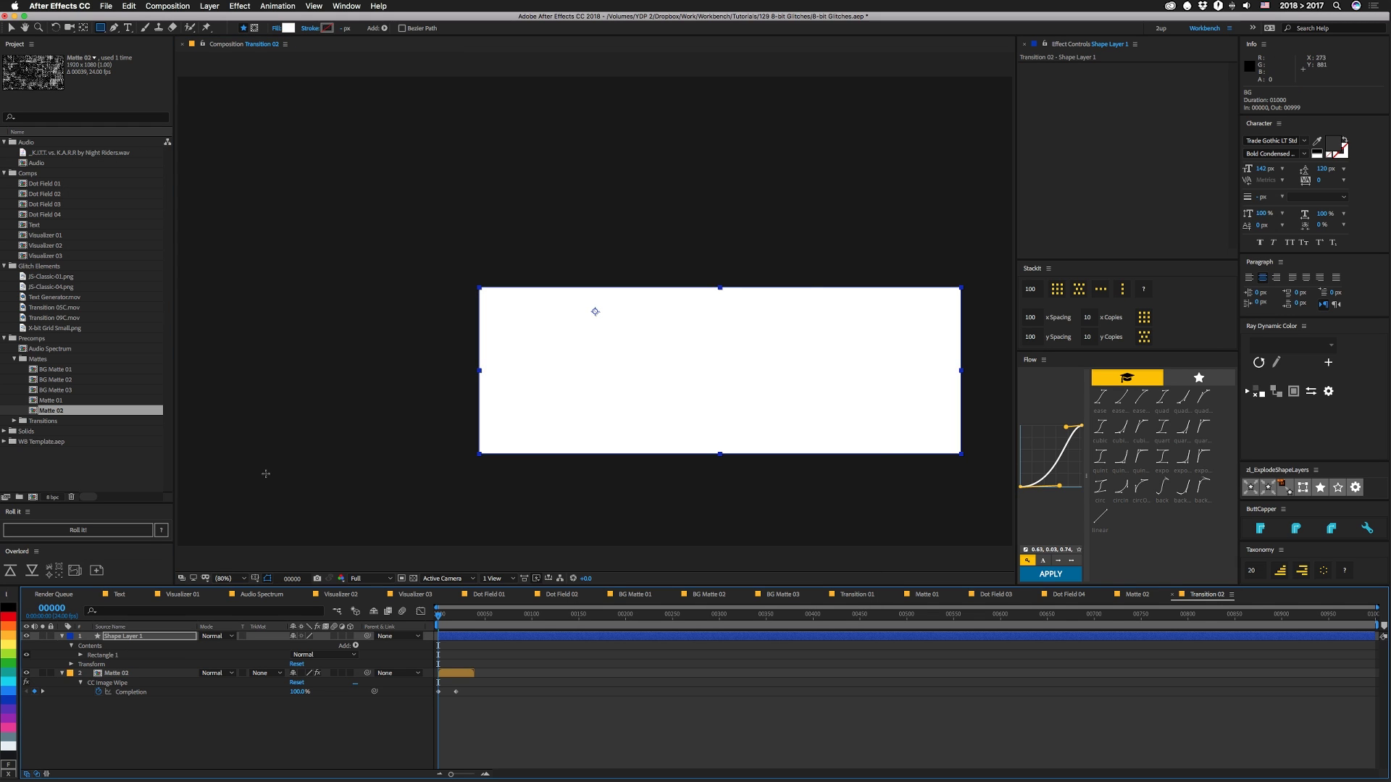
Step: Keyframe Rectangle Path 1 Size at frame 28, with height 0 at frame 0
left_click(80, 656)
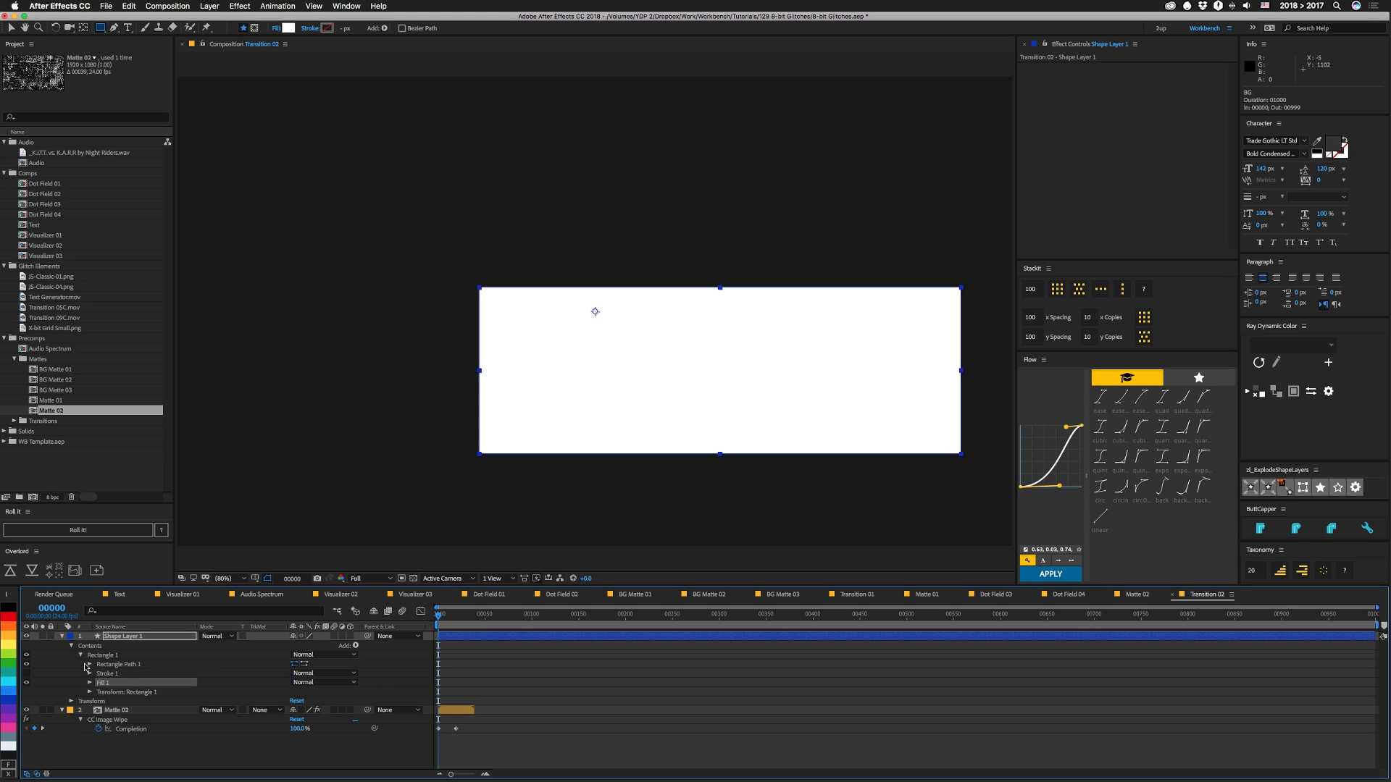
left_click(90, 664)
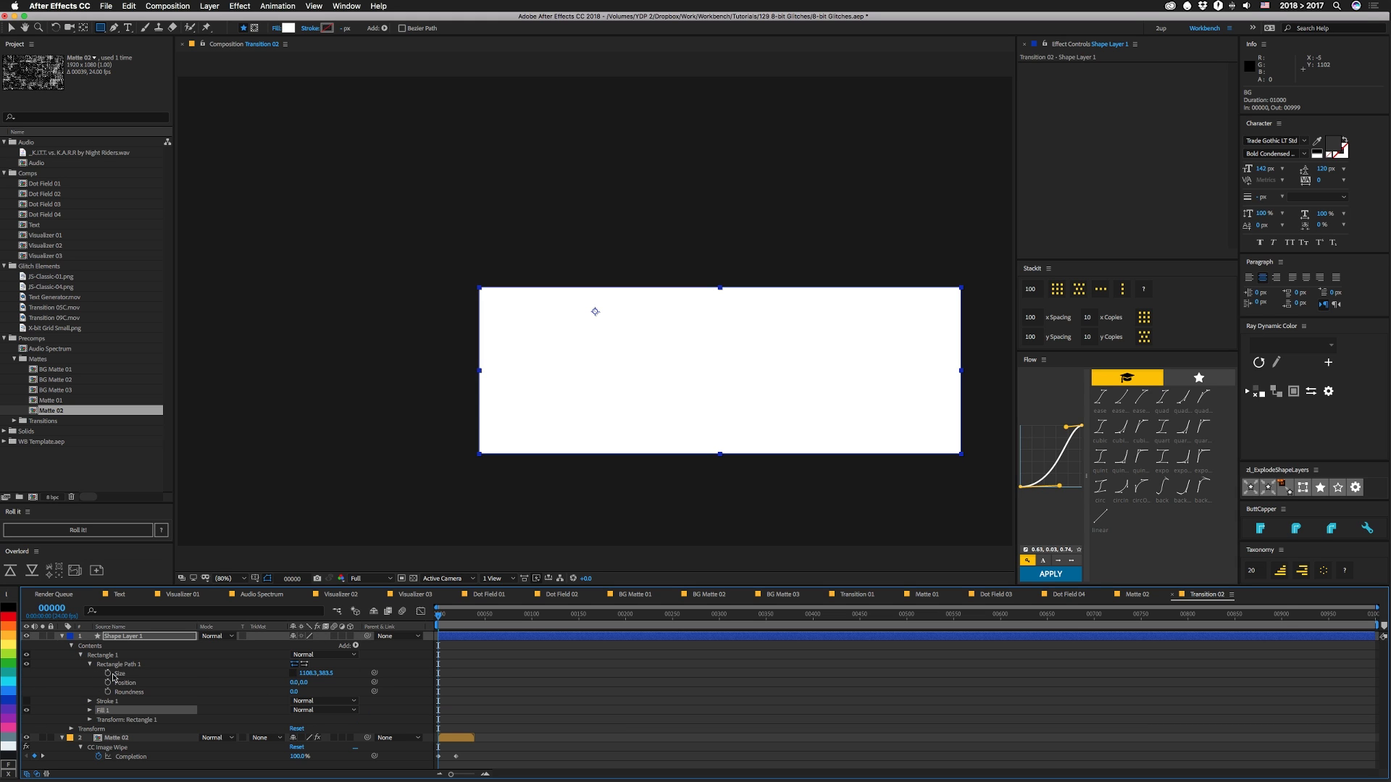
left_click(108, 673)
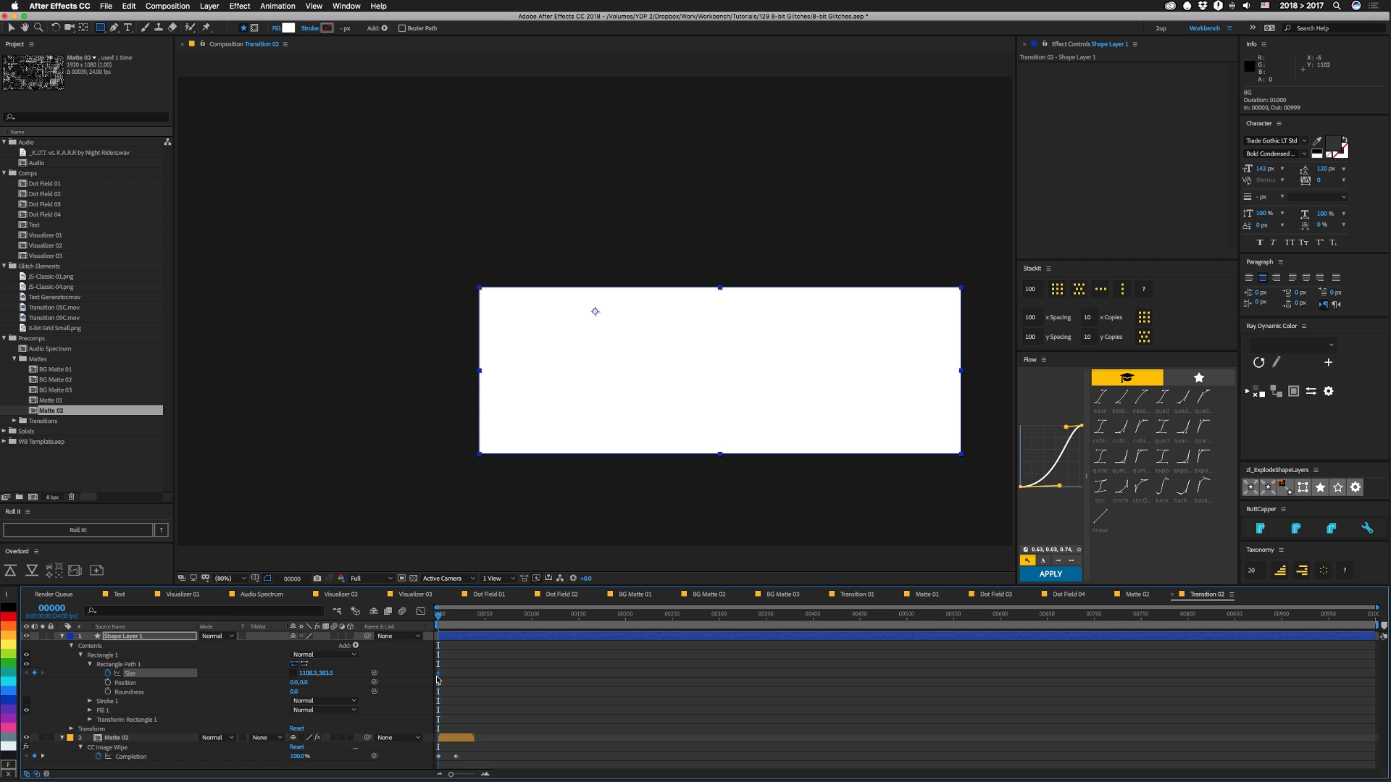
left_click_drag(438, 673, 464, 673)
left_click(325, 674)
type("0")
key("Return")
key("space")
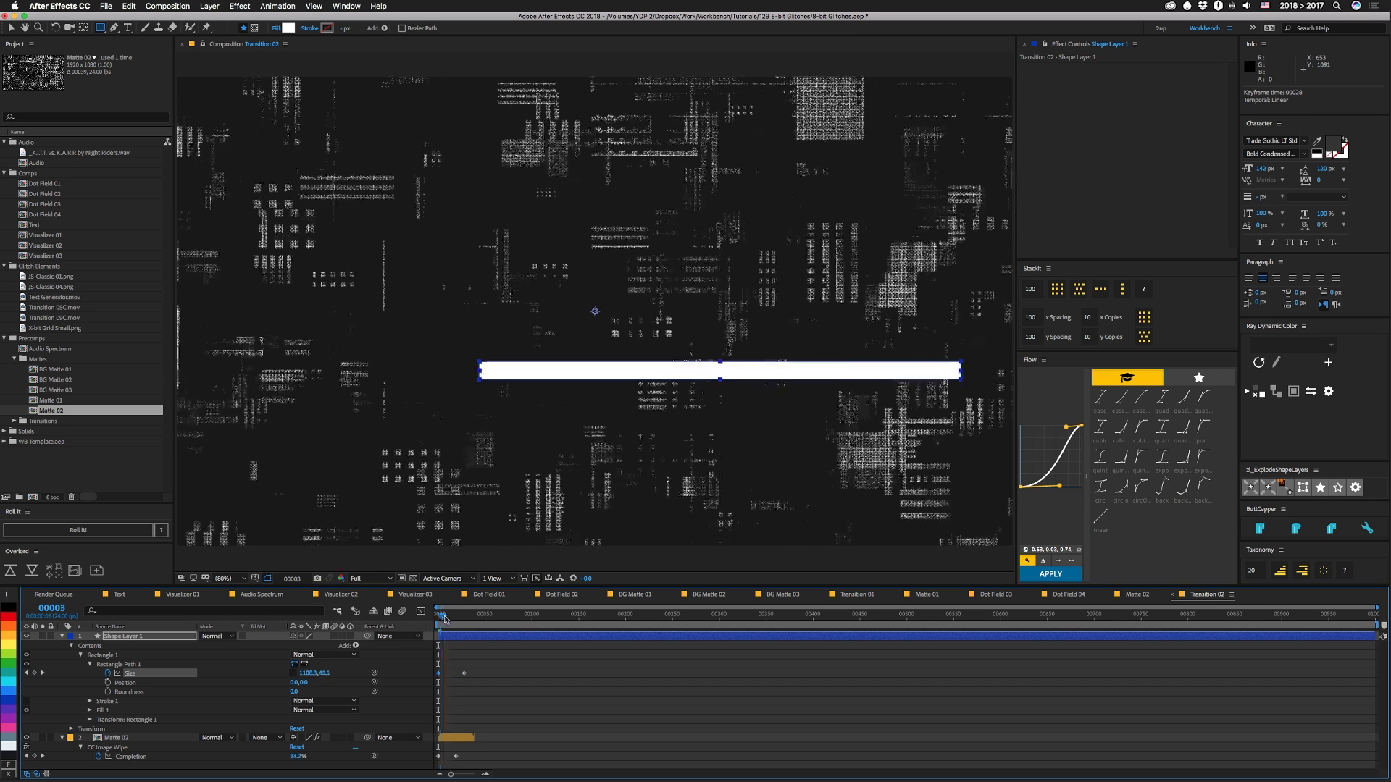
key("space")
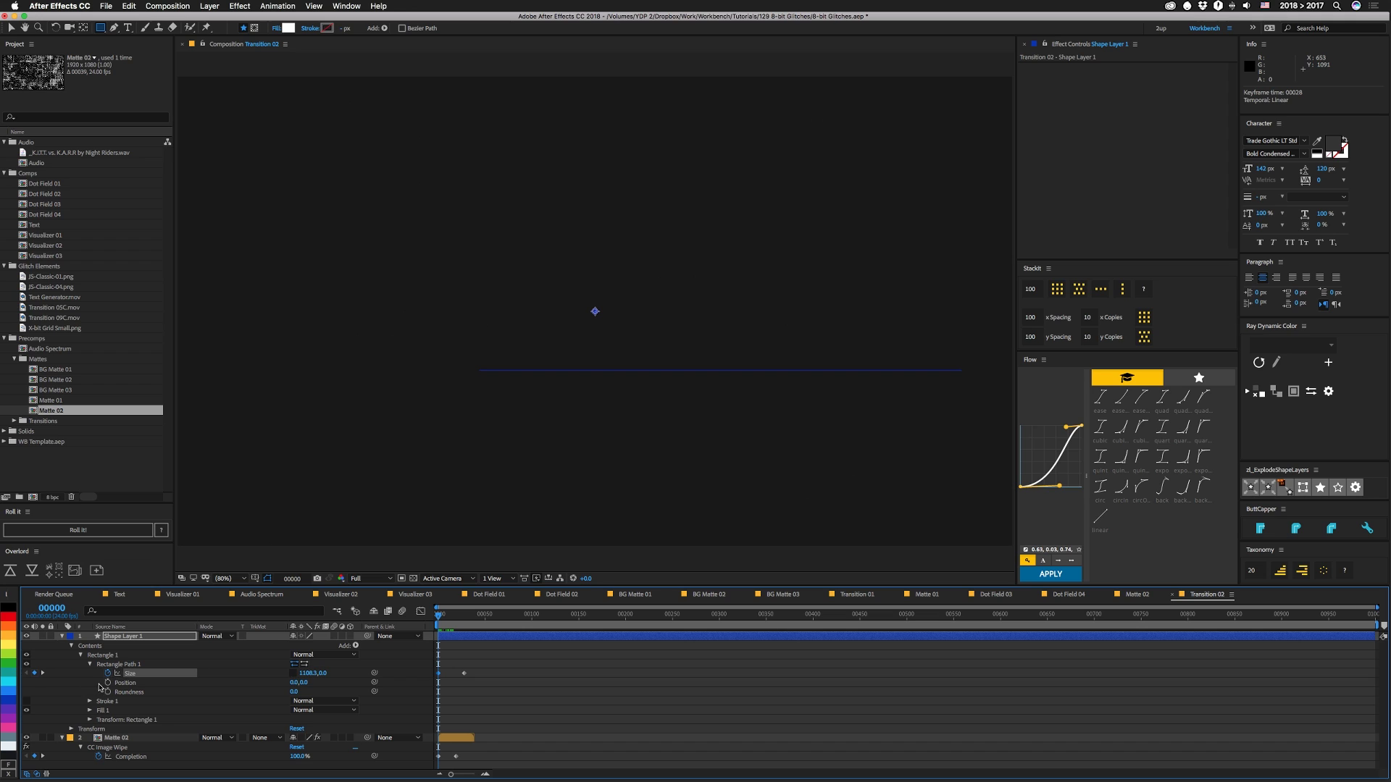
Step: Keyframe the rectangle's Position at frame 28 and lower the starting line at frame 0
left_click(107, 683)
left_click_drag(443, 685, 468, 685)
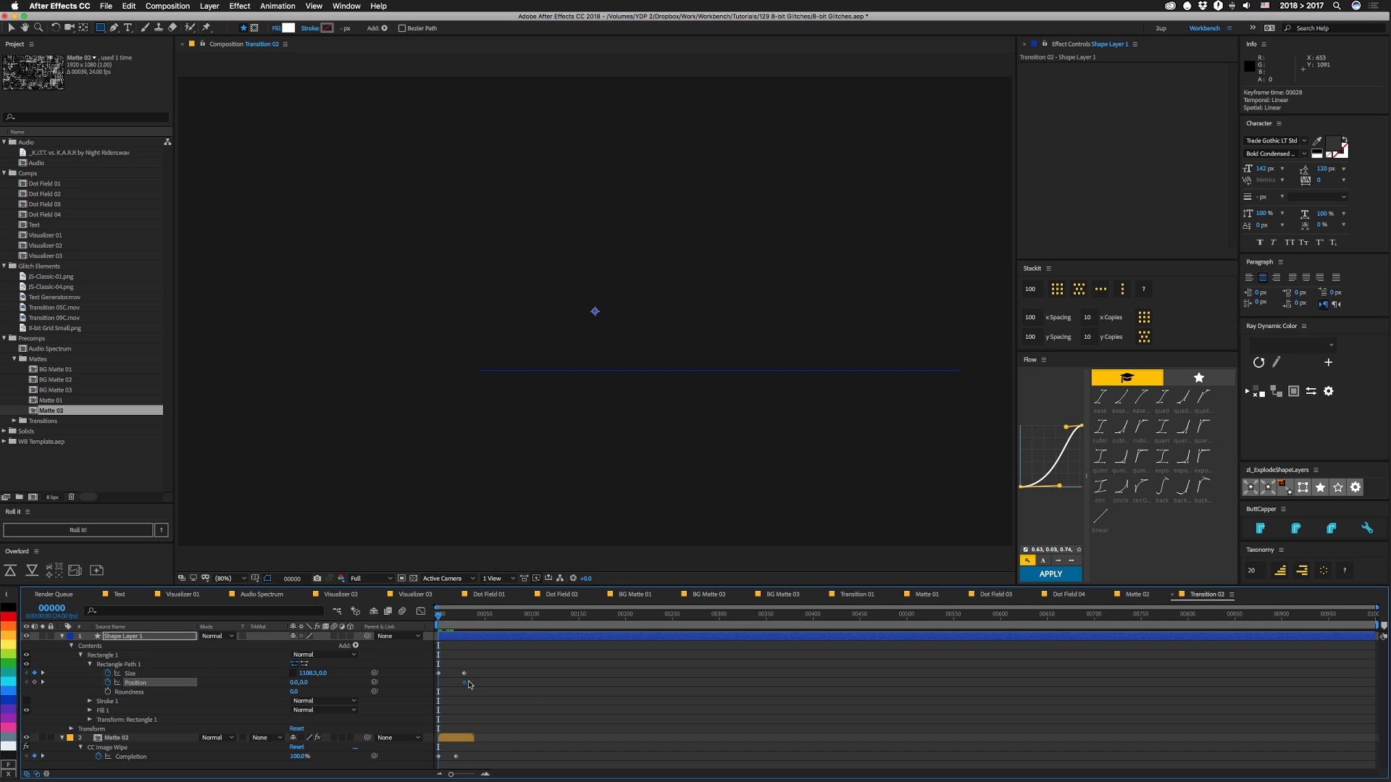
left_click_drag(304, 682, 398, 684)
mouse_move(438, 615)
left_mouse_down()
mouse_move(483, 617)
mouse_move(426, 625)
left_mouse_up()
key("k")
left_click(426, 625)
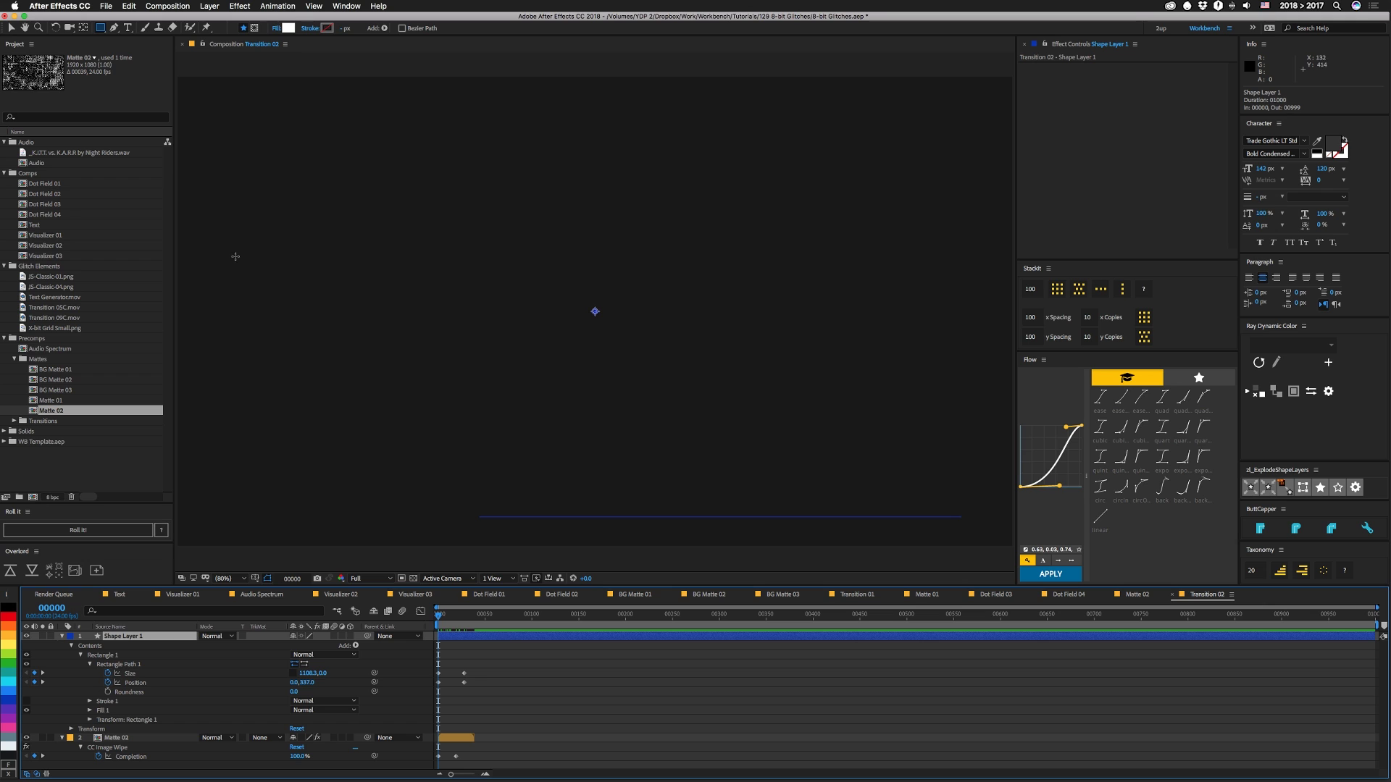
Step: Draw a thin second white bar and keyframe its Size at frame 40
left_click_drag(186, 350, 770, 356)
left_click(81, 655)
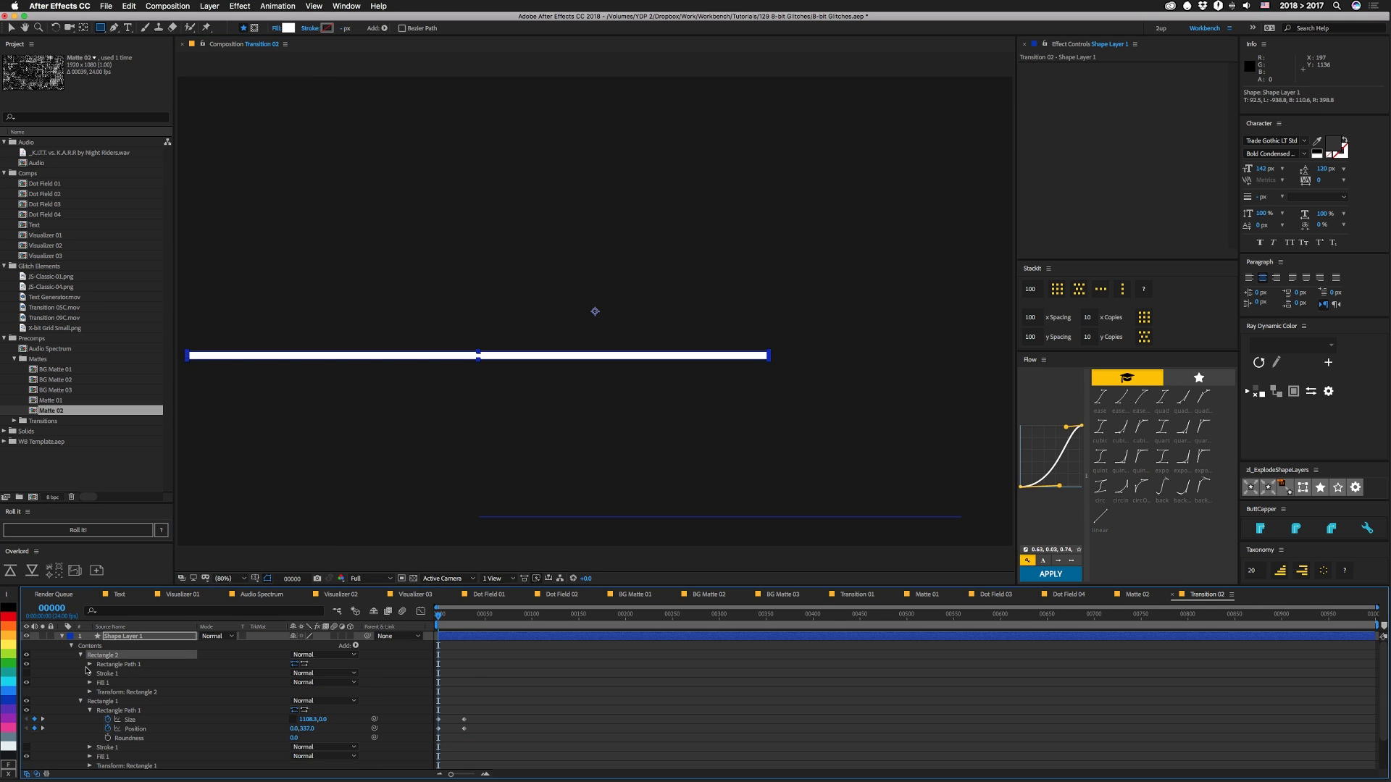
left_click(89, 665)
left_click(131, 673)
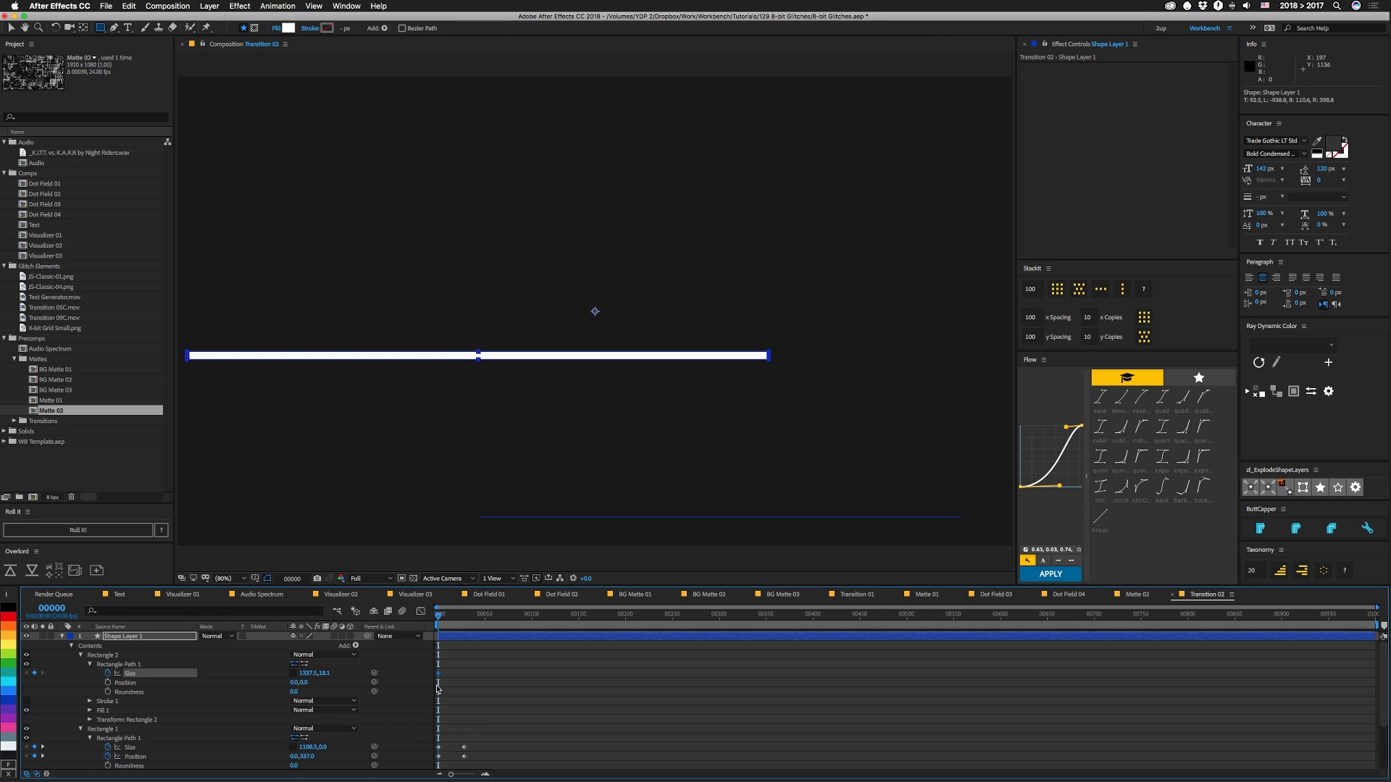
left_click_drag(438, 673, 475, 673)
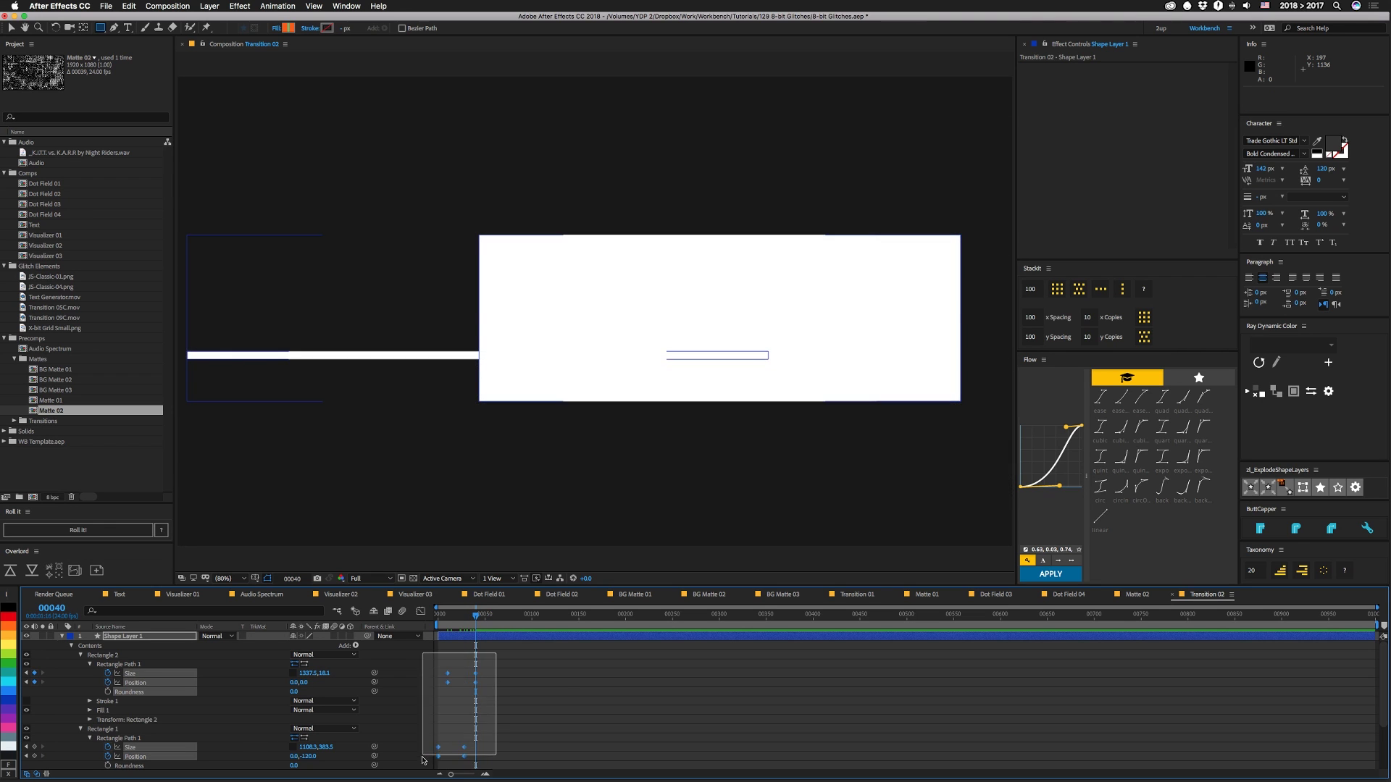
Step: Ease the keyframes with Flow and shift both rectangles' later keyframes earlier
left_click(1062, 576)
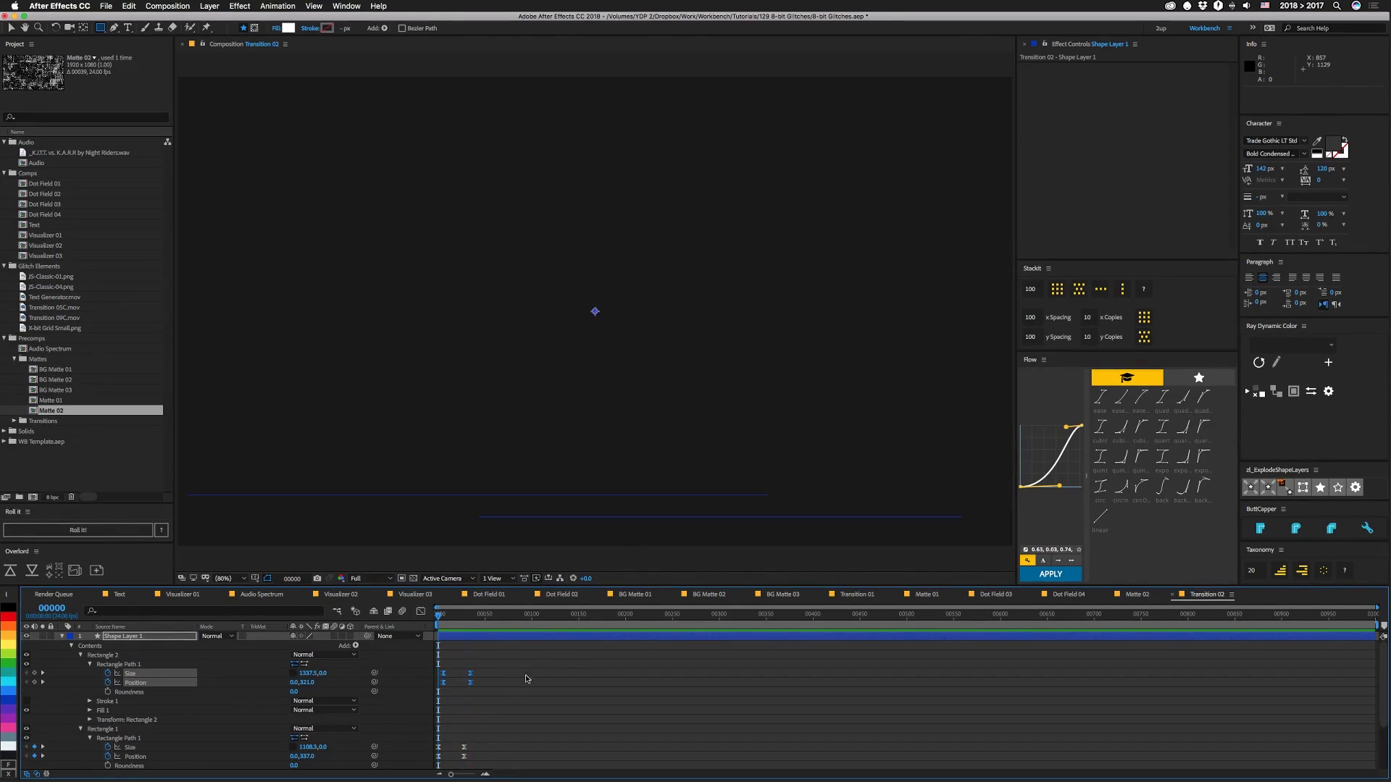
left_click_drag(506, 650, 448, 774)
left_click_drag(471, 677, 459, 679)
key("space")
key("space")
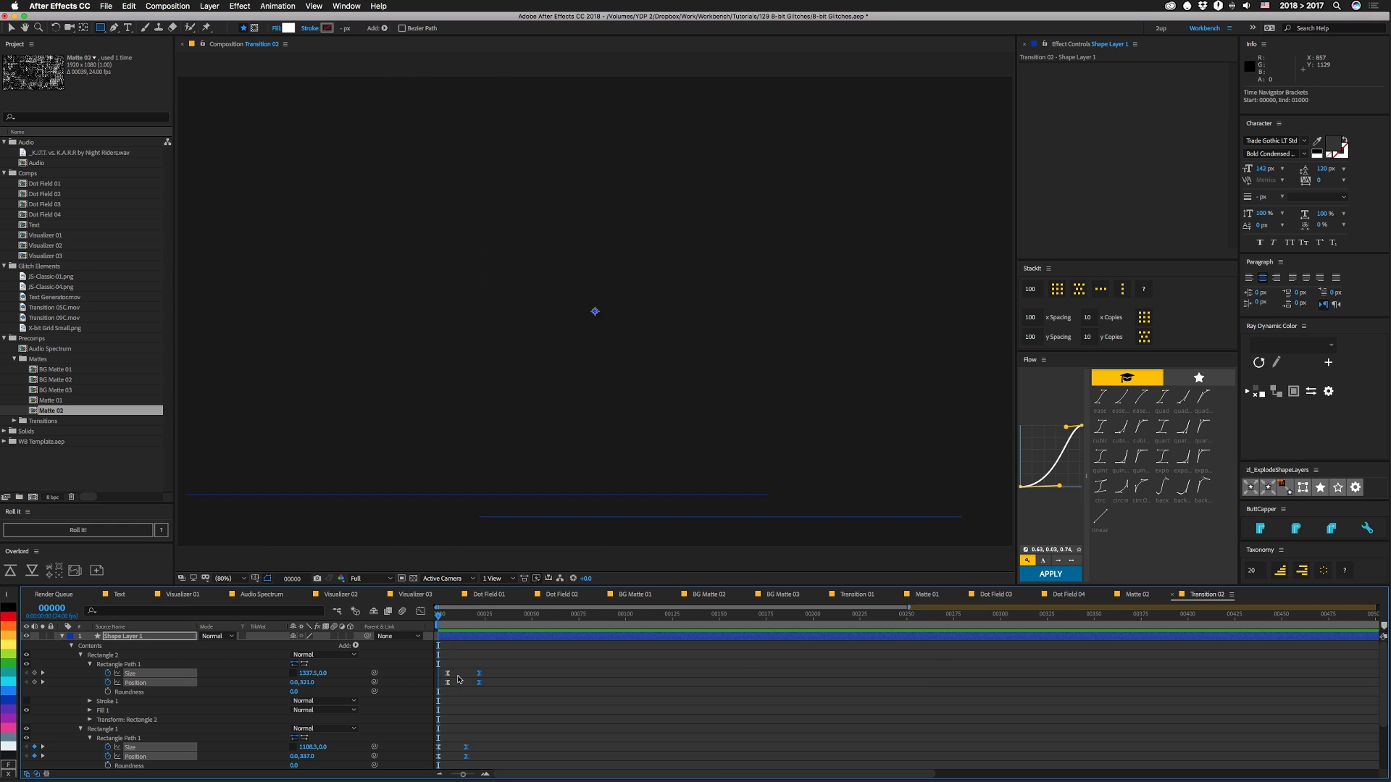
key("equal")
key("equal")
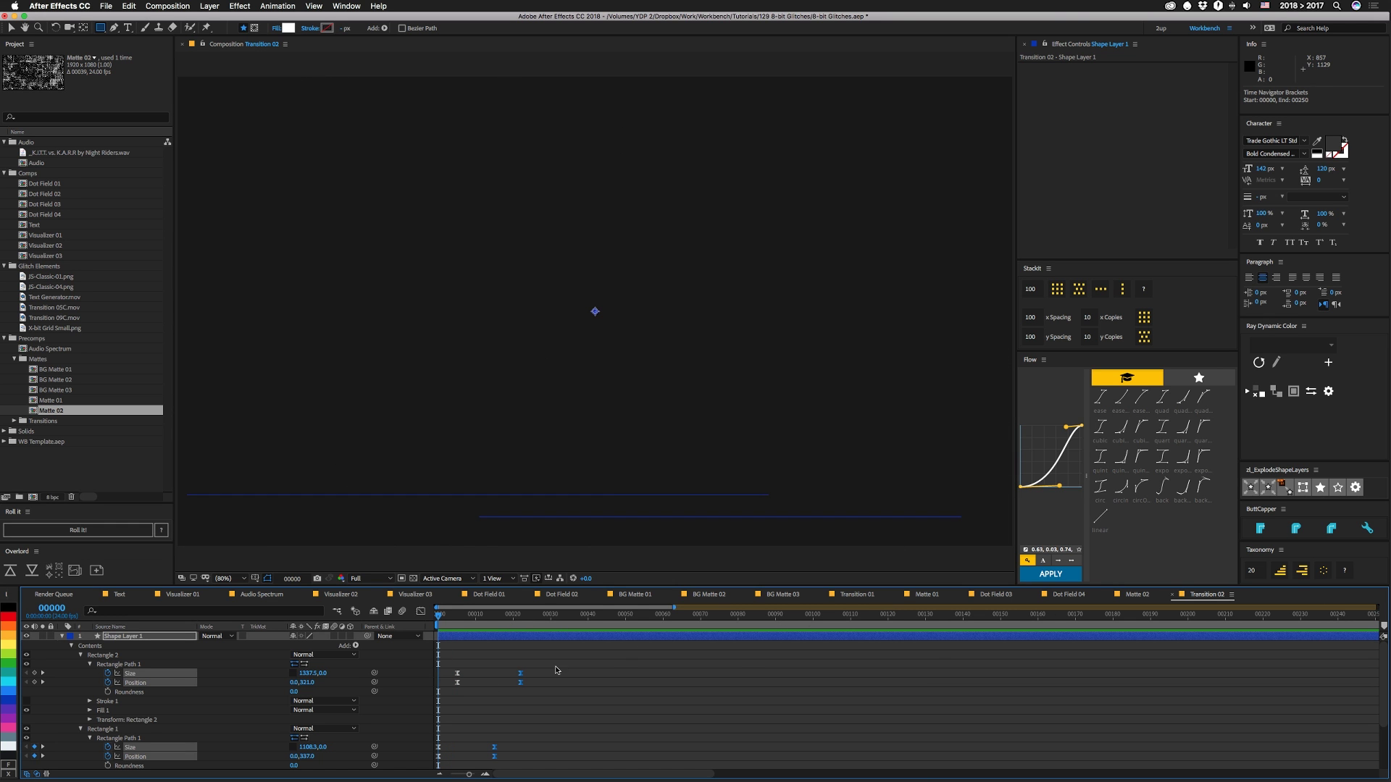
left_click_drag(546, 668, 486, 752)
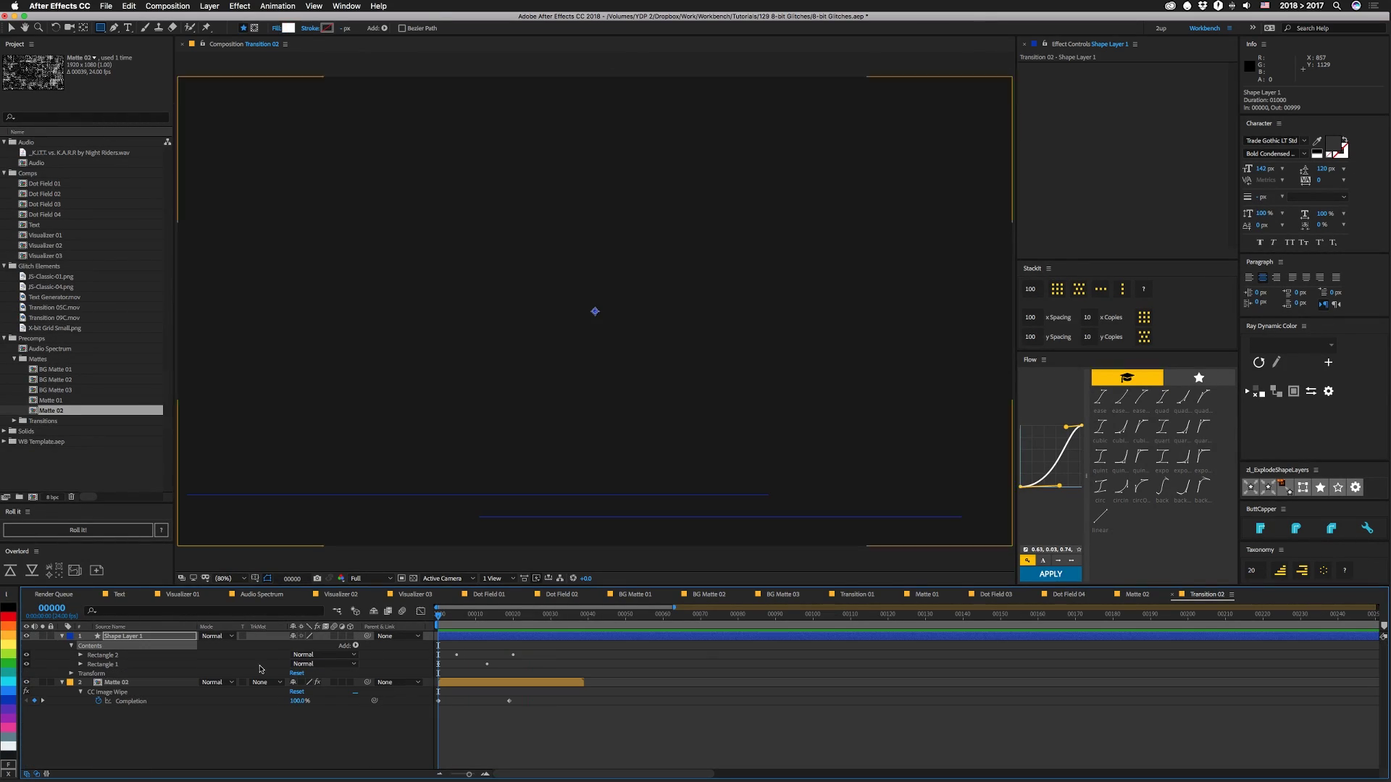
Step: Add a Repeater to the shape layer with 20 copies
left_click(355, 646)
key("Return")
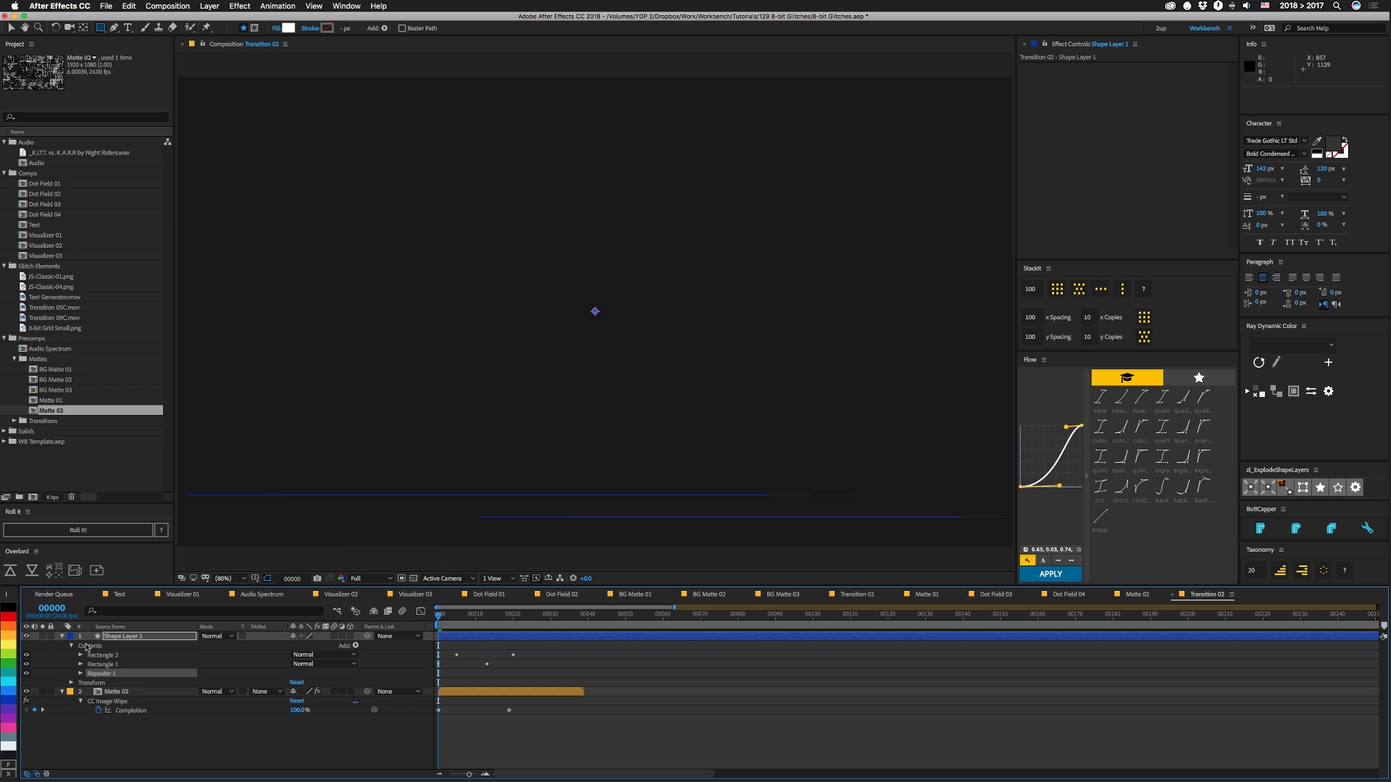
left_click(80, 675)
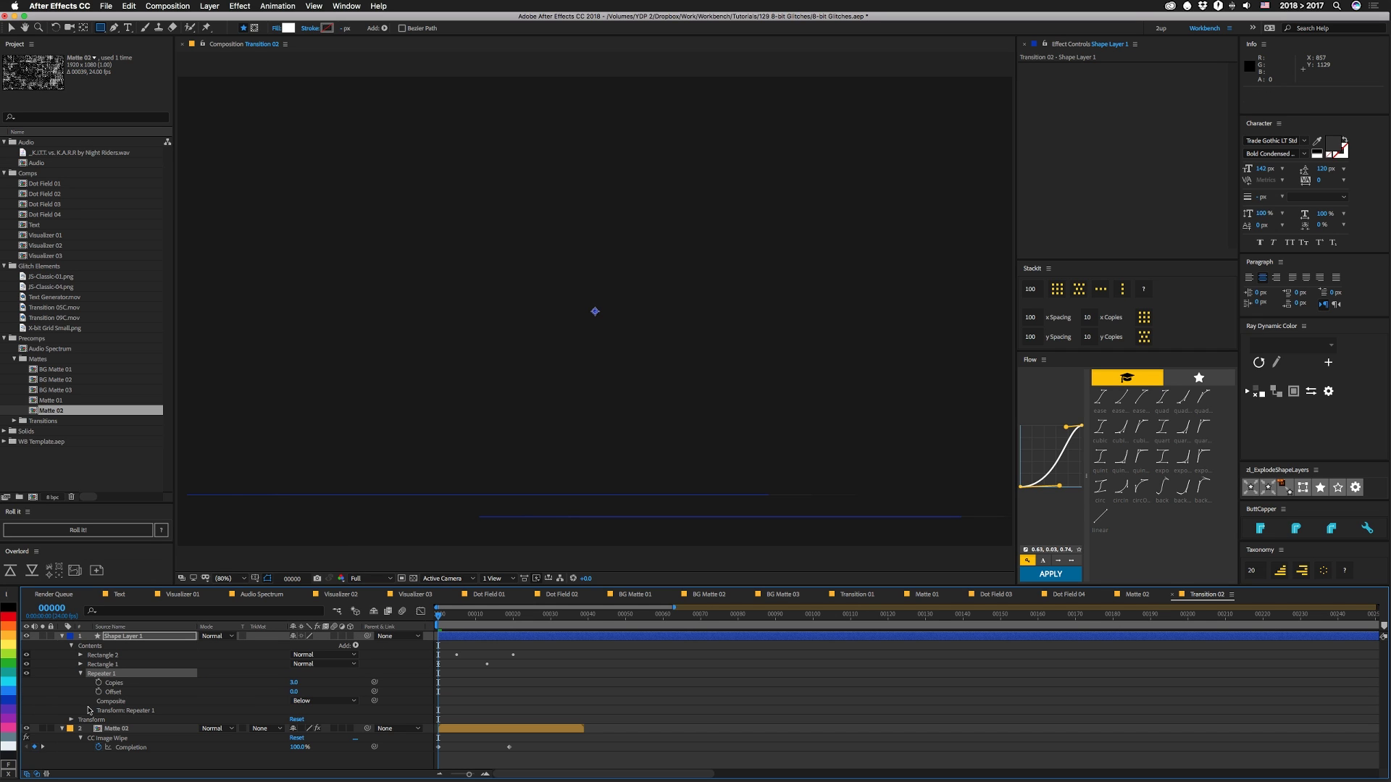
left_click(293, 682)
type("20")
key("Return")
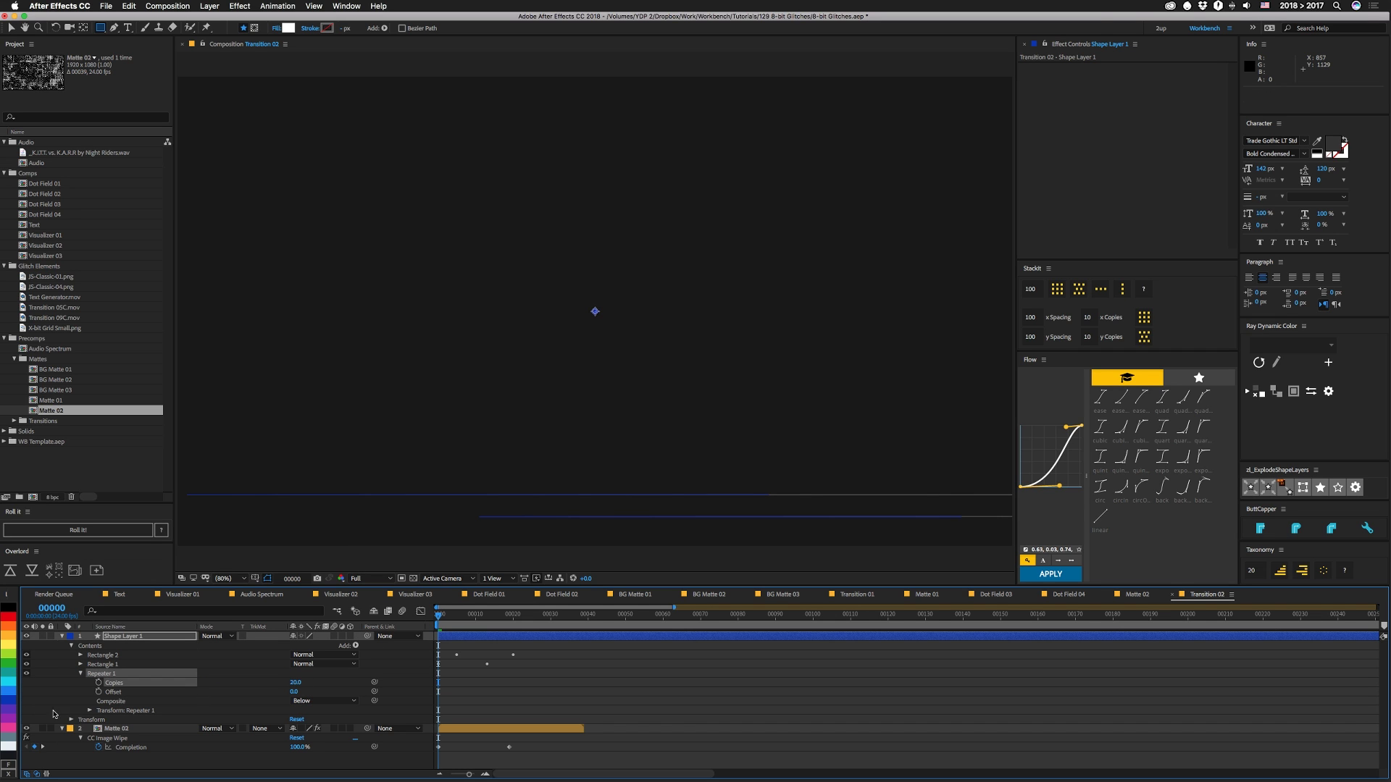
Step: Set the Repeater transform Position to 0,66 so bars stack vertically, then adjust the copy count
left_click(90, 710)
left_click(298, 727)
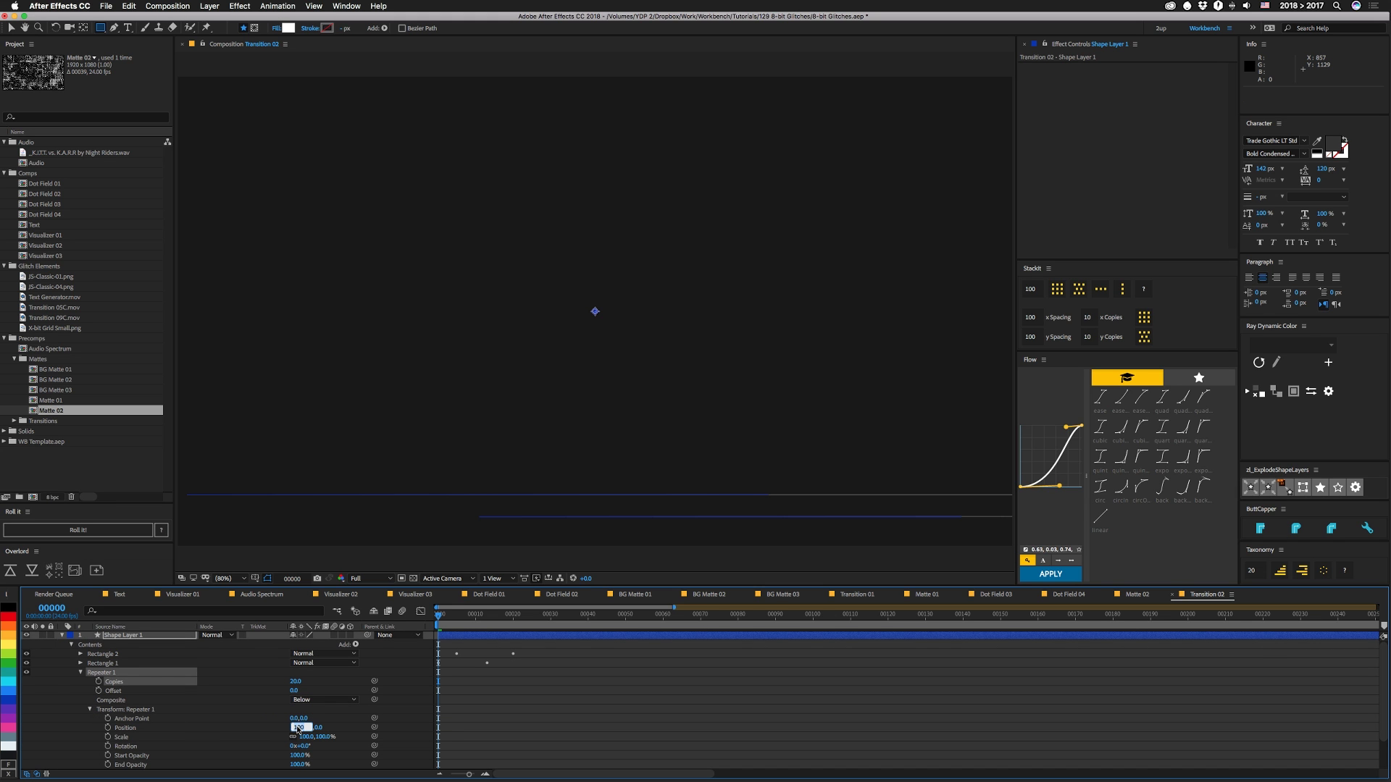
type("0")
key("Return")
left_click_drag(305, 728, 347, 720)
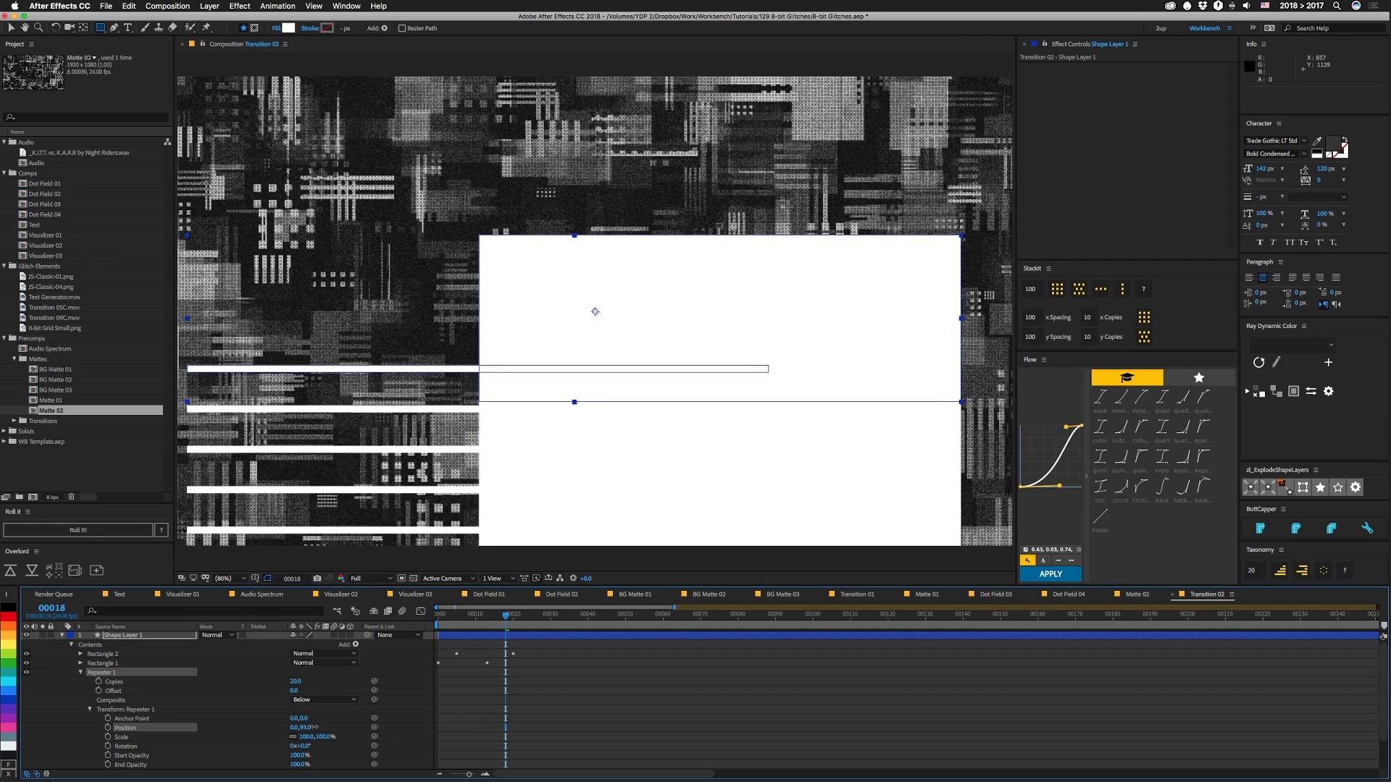
left_click_drag(297, 684, 293, 681)
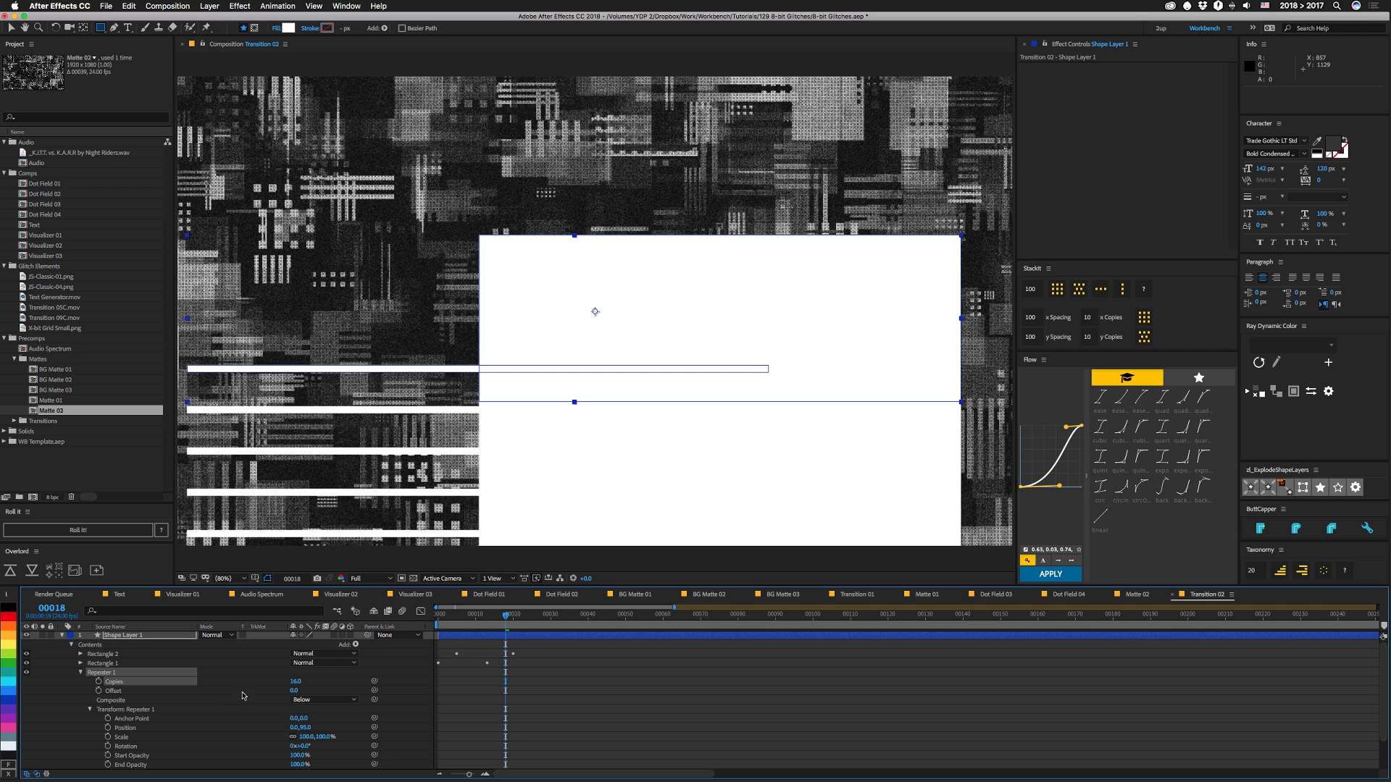
Step: Add a Wiggle Transform below Repeater 1 and change its Random Seed
left_click(355, 644)
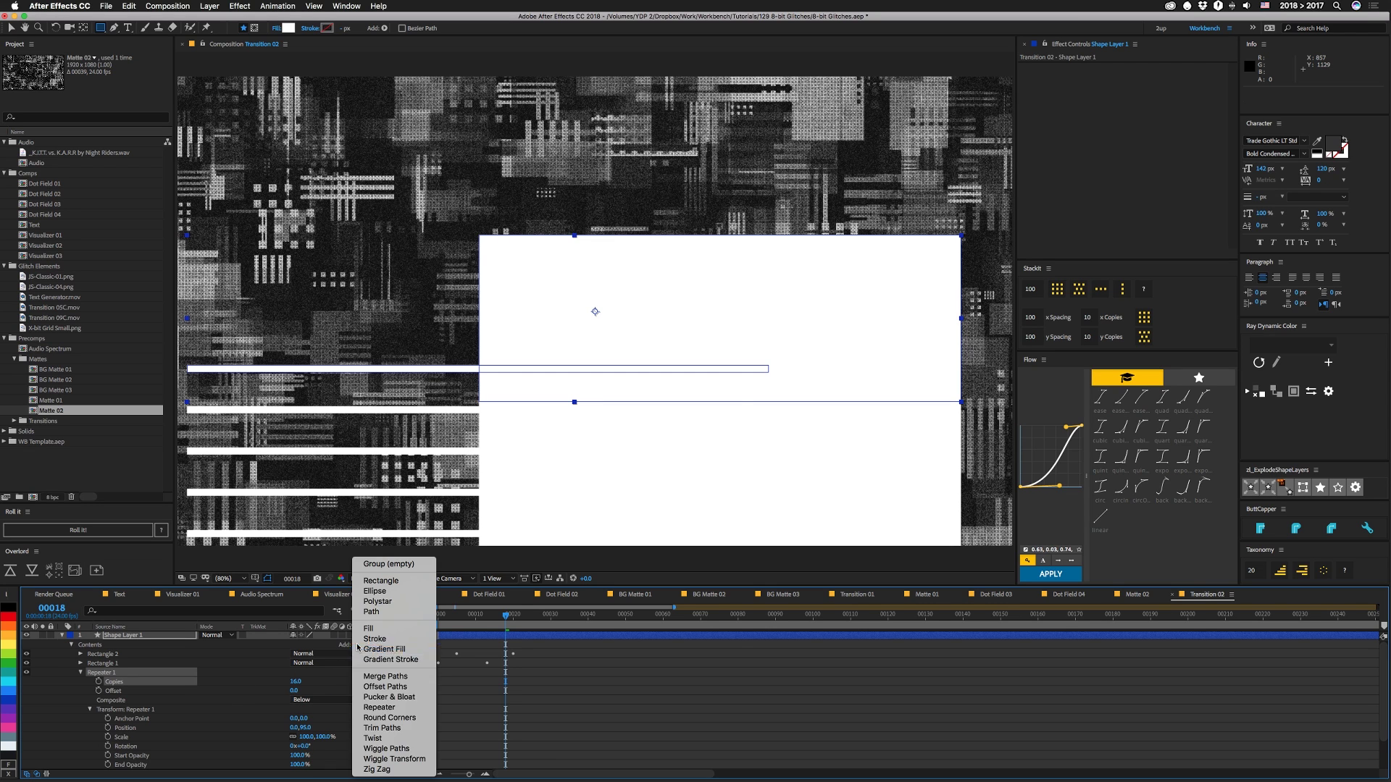
left_click(392, 759)
mouse_move(102, 674)
left_mouse_down()
mouse_move(108, 687)
mouse_move(80, 687)
left_mouse_up()
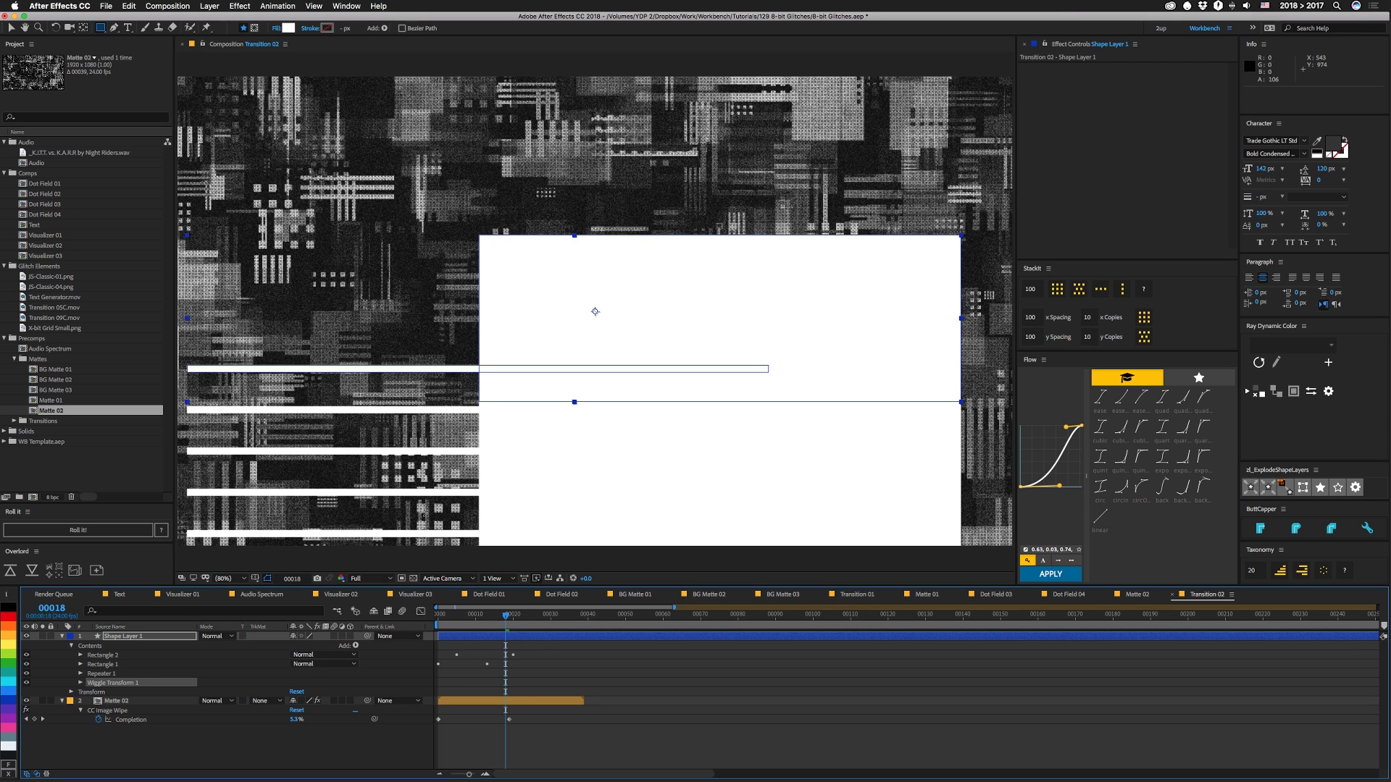
left_click(80, 683)
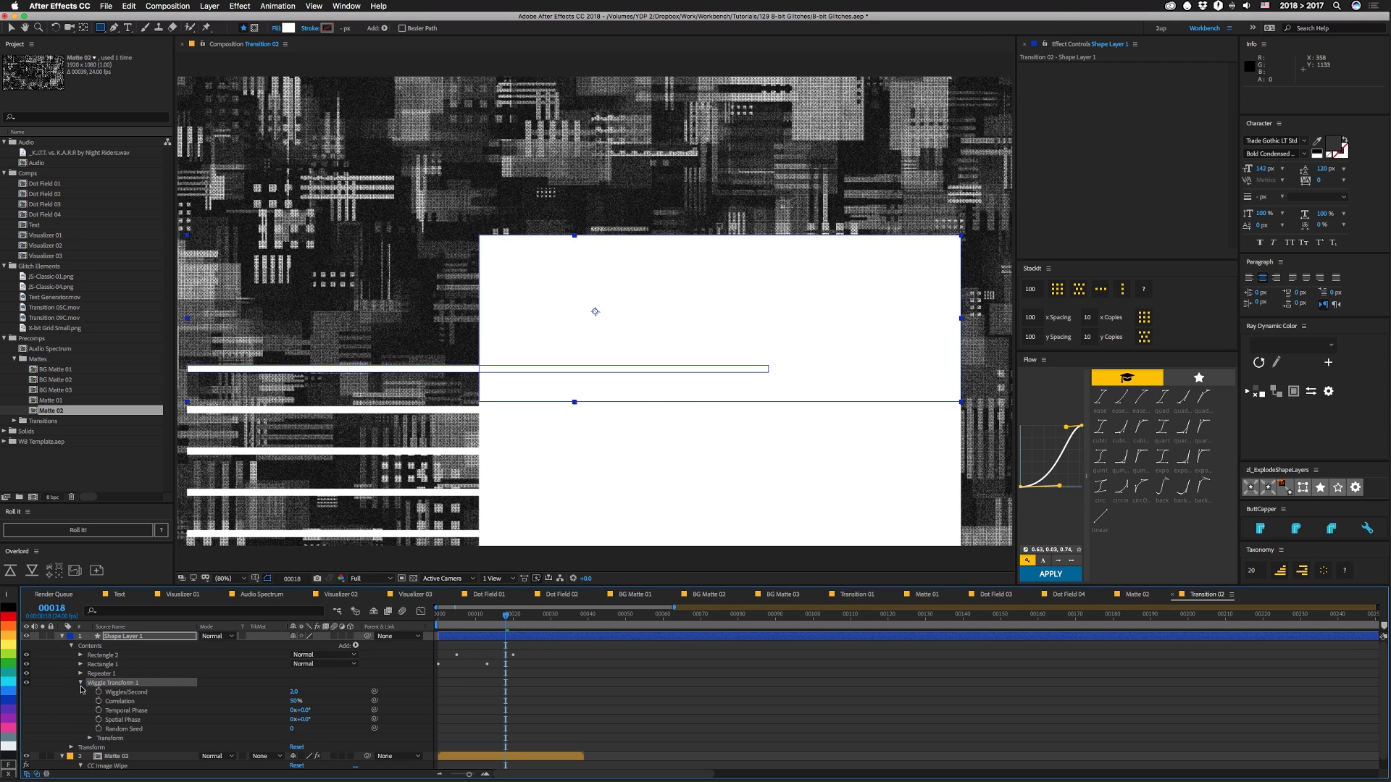
left_click(294, 731)
Step: Set the Wiggle Transform Position to 106,411 and preview the jittering bars
scroll(294, 699, "down", 3)
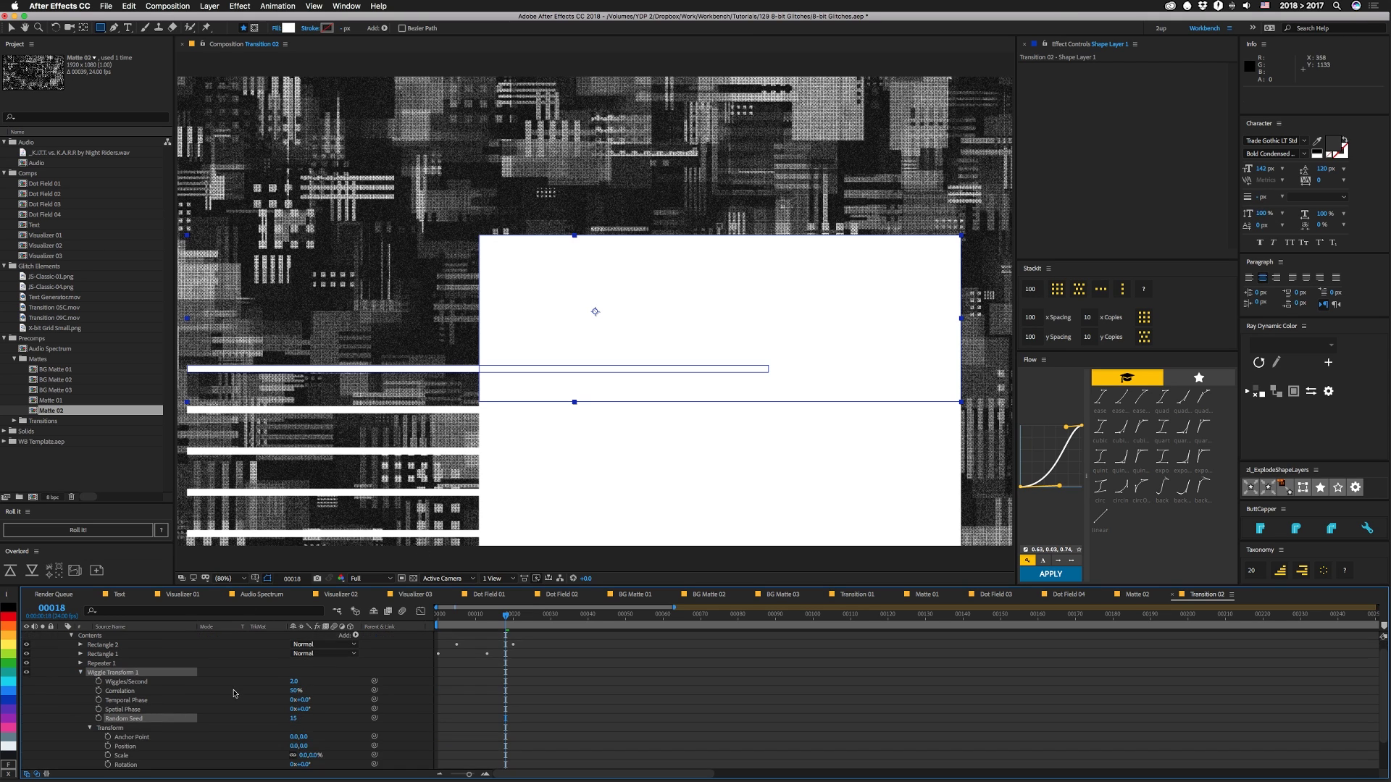
left_click_drag(298, 714, 421, 708)
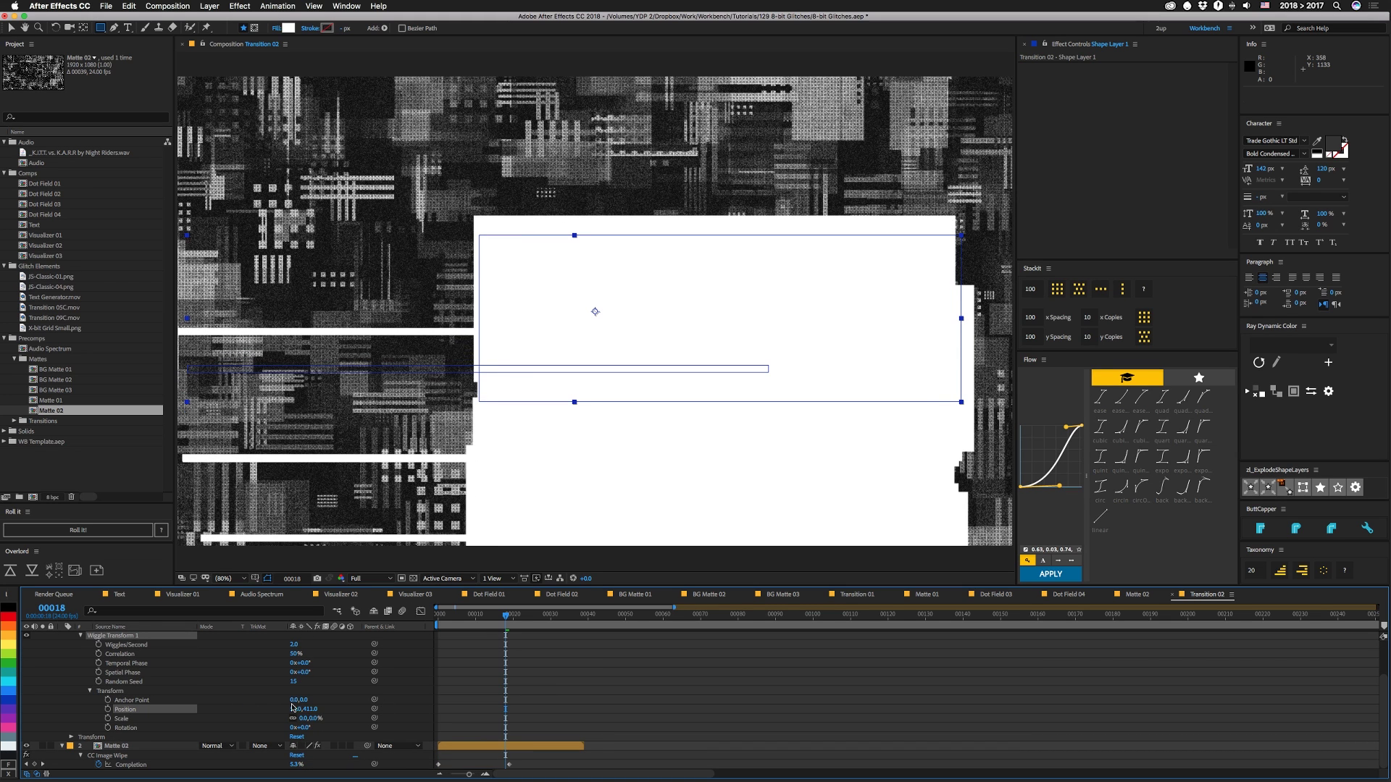
left_click_drag(292, 708, 857, 719)
key("space")
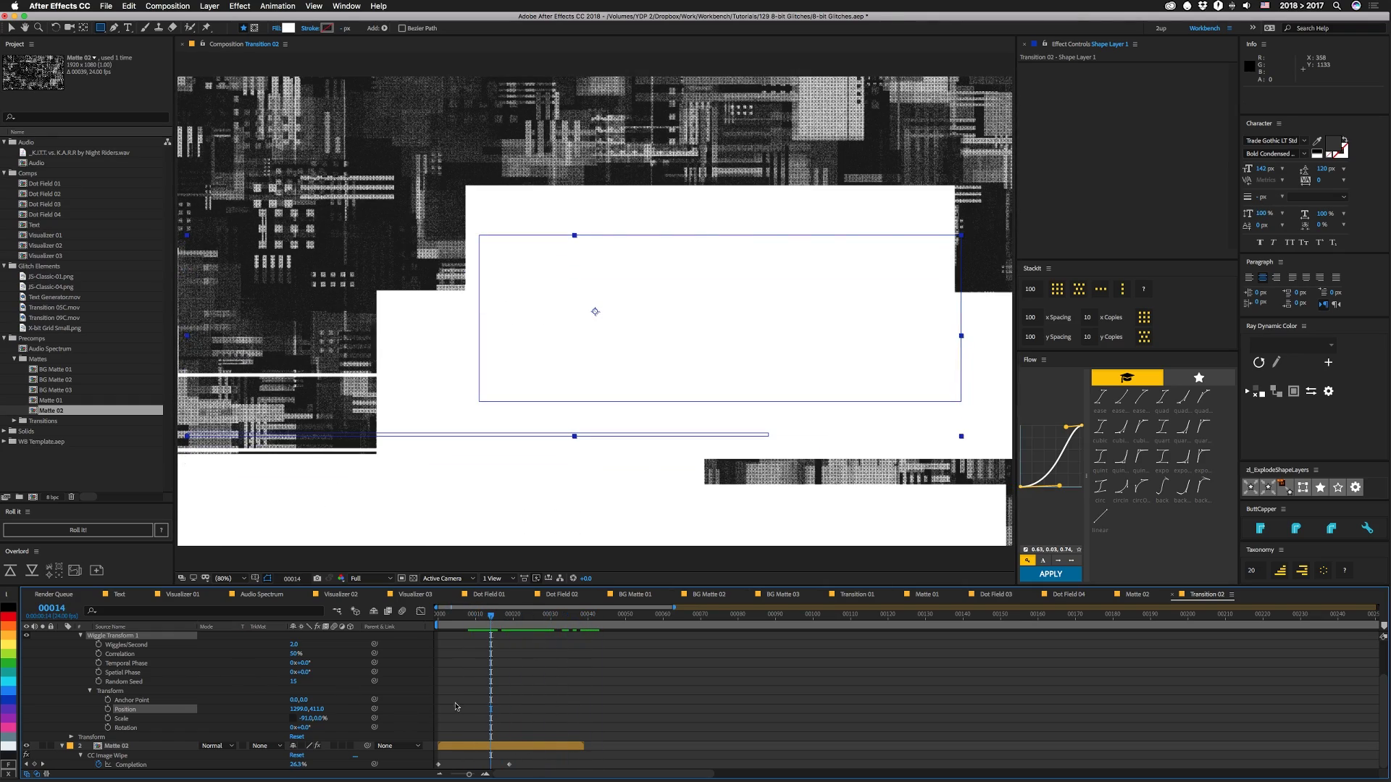
scroll(123, 666, "up", 3)
Step: At frame 20, make Rectangle 2 taller (343.1) and move it up to -260, then preview
left_click(95, 656)
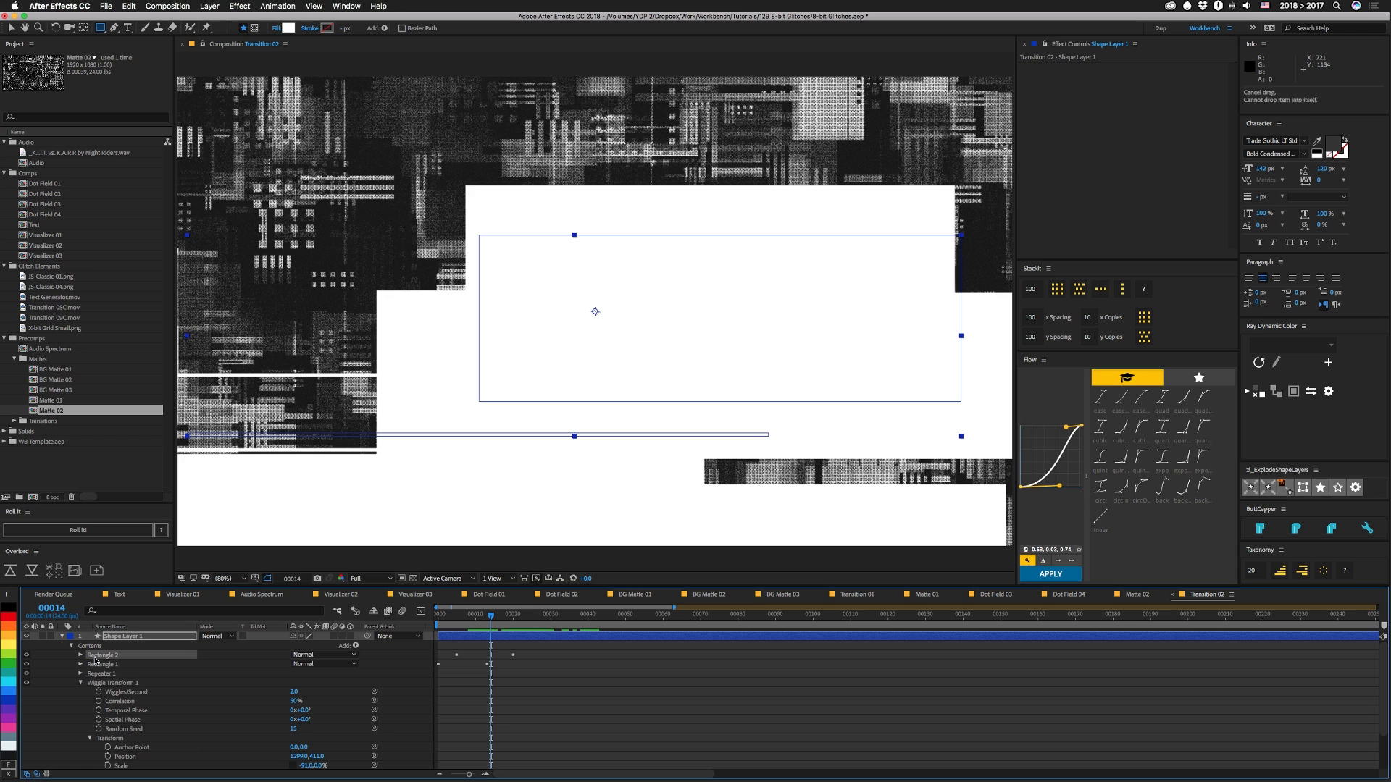
left_click(81, 664)
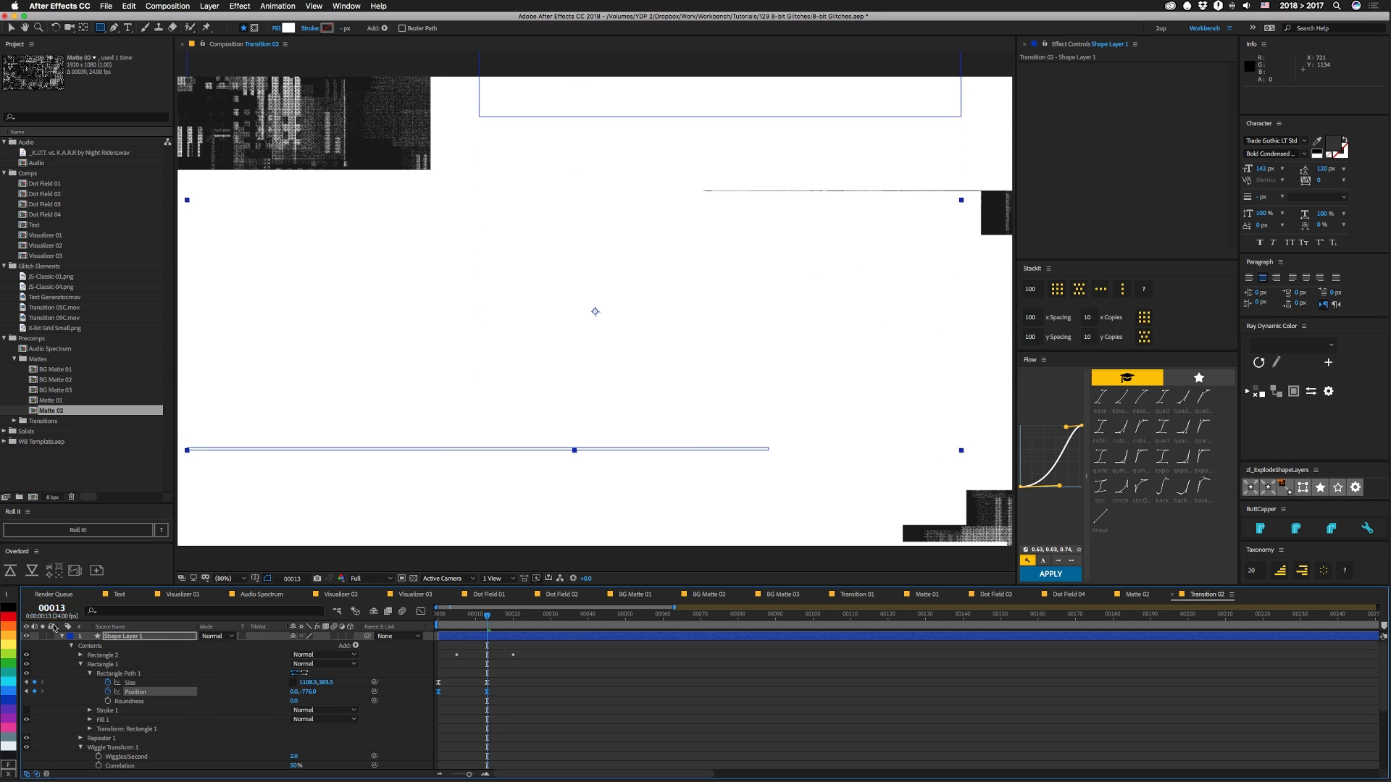
left_click(81, 655)
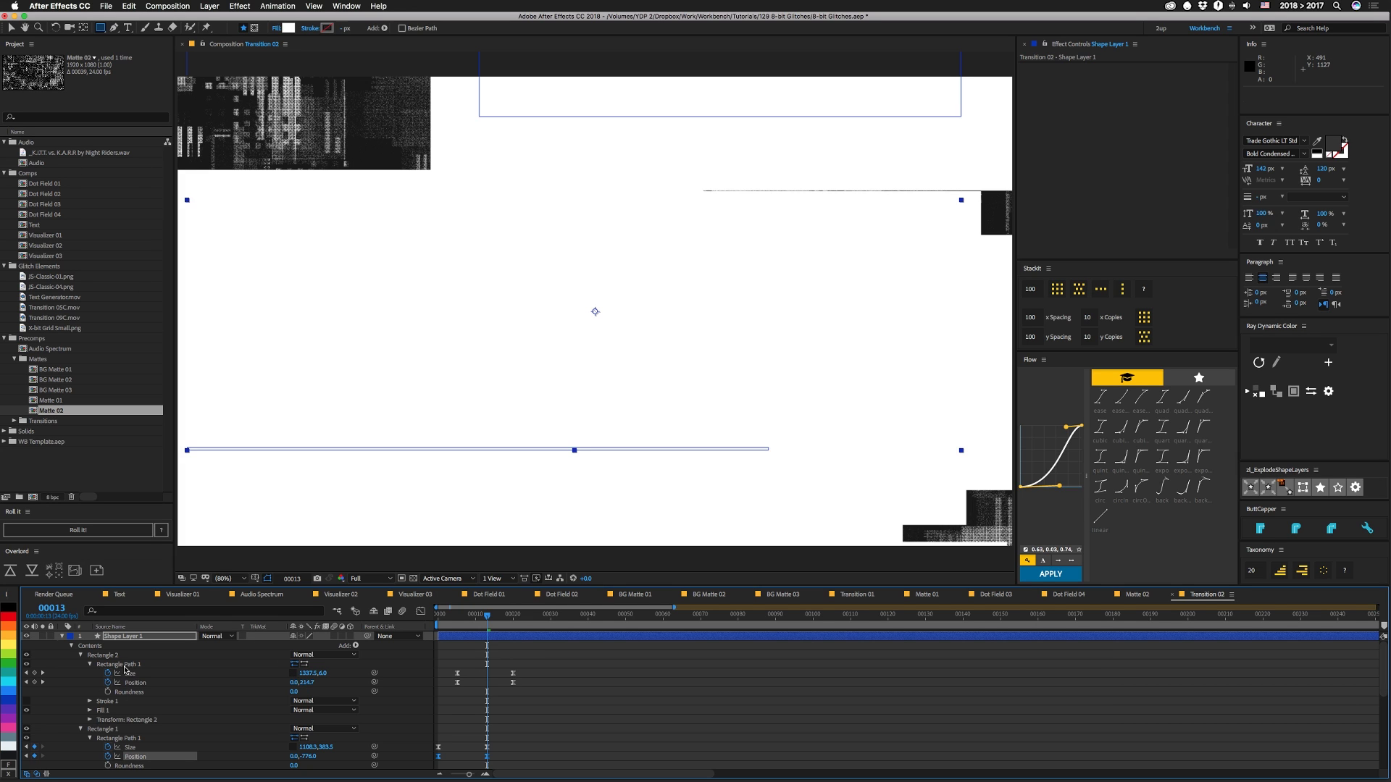
left_click(515, 617)
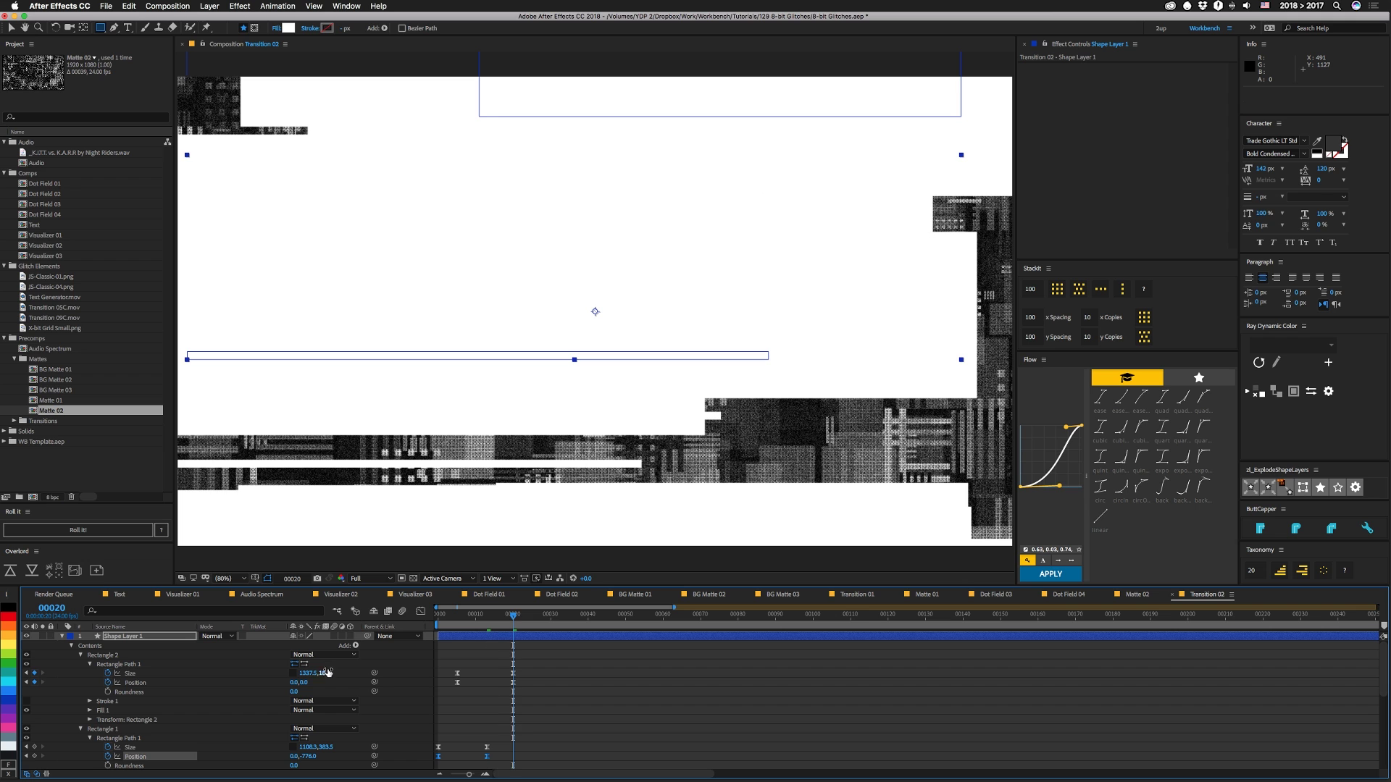
left_click_drag(326, 675, 490, 667)
left_click_drag(303, 683, 166, 681)
left_click(166, 681)
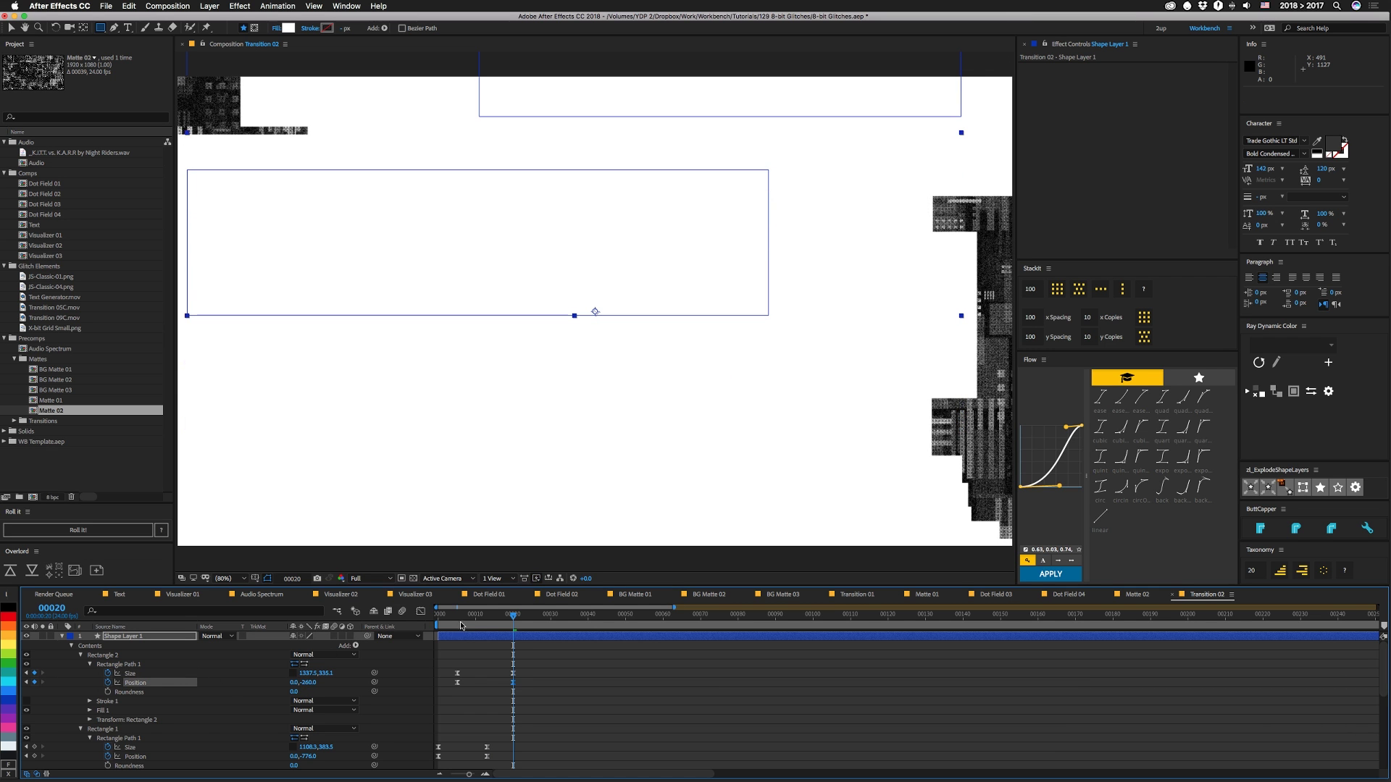
left_click_drag(460, 626, 413, 623)
key("space")
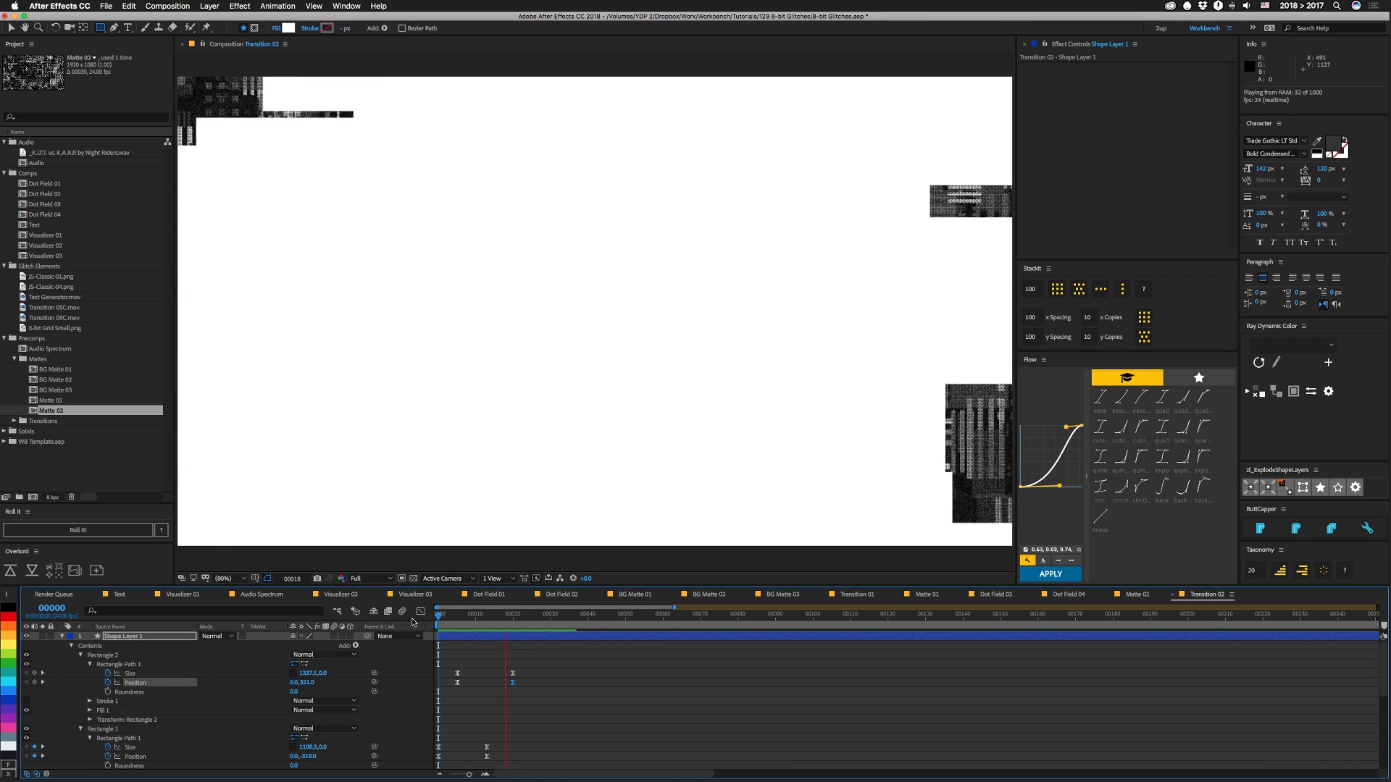
key("space")
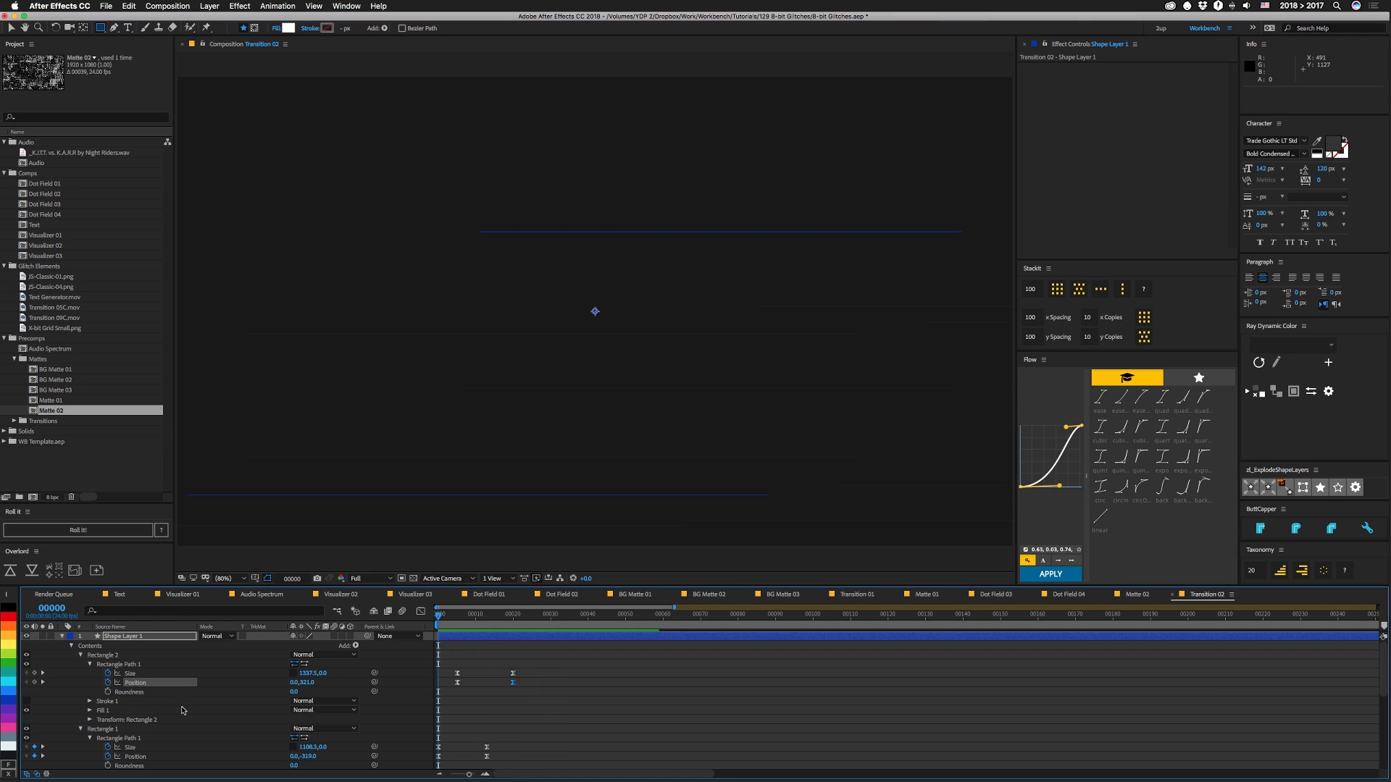
Step: Set Wiggles/Second to 0.5 and preview, checking the glitch boxes at frame 14
scroll(182, 711, "down", 3)
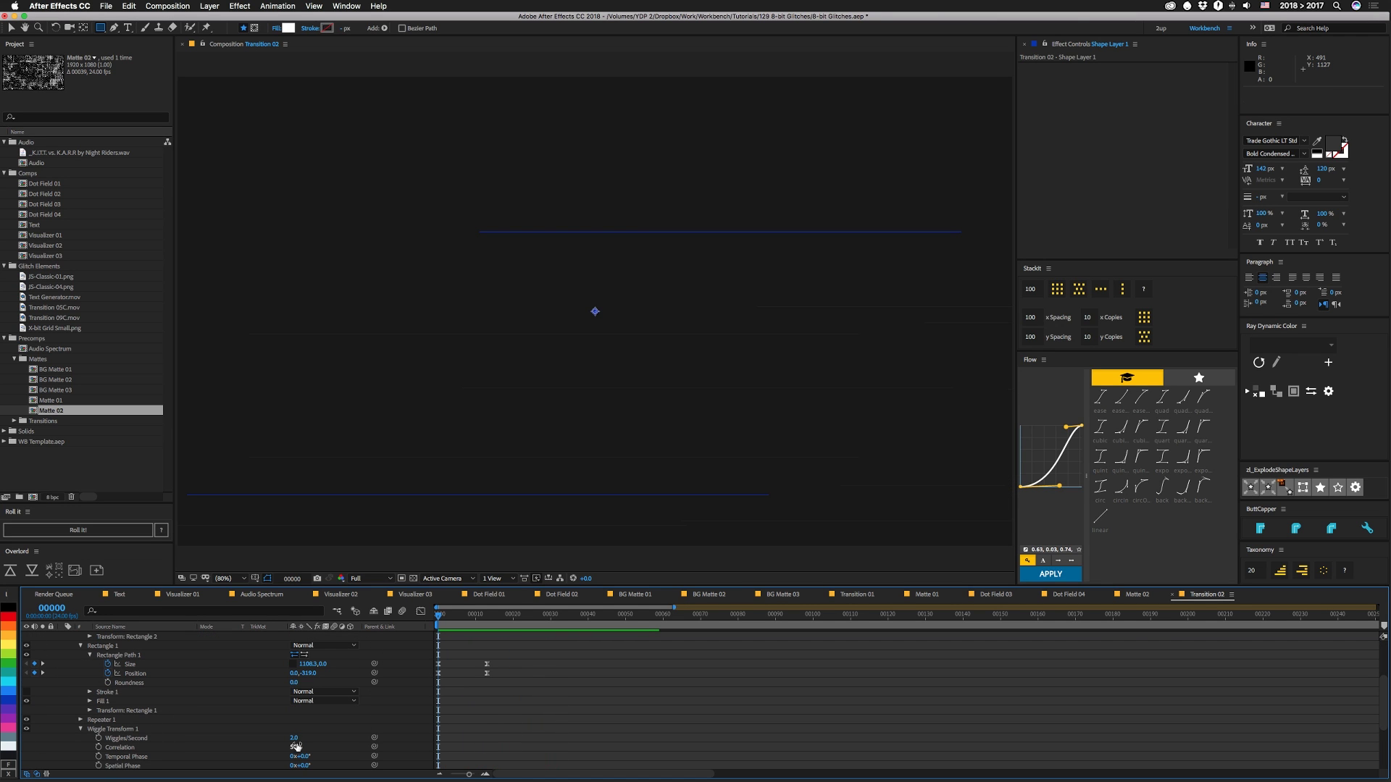
left_click(294, 739)
type(".5")
key("Return")
key("space")
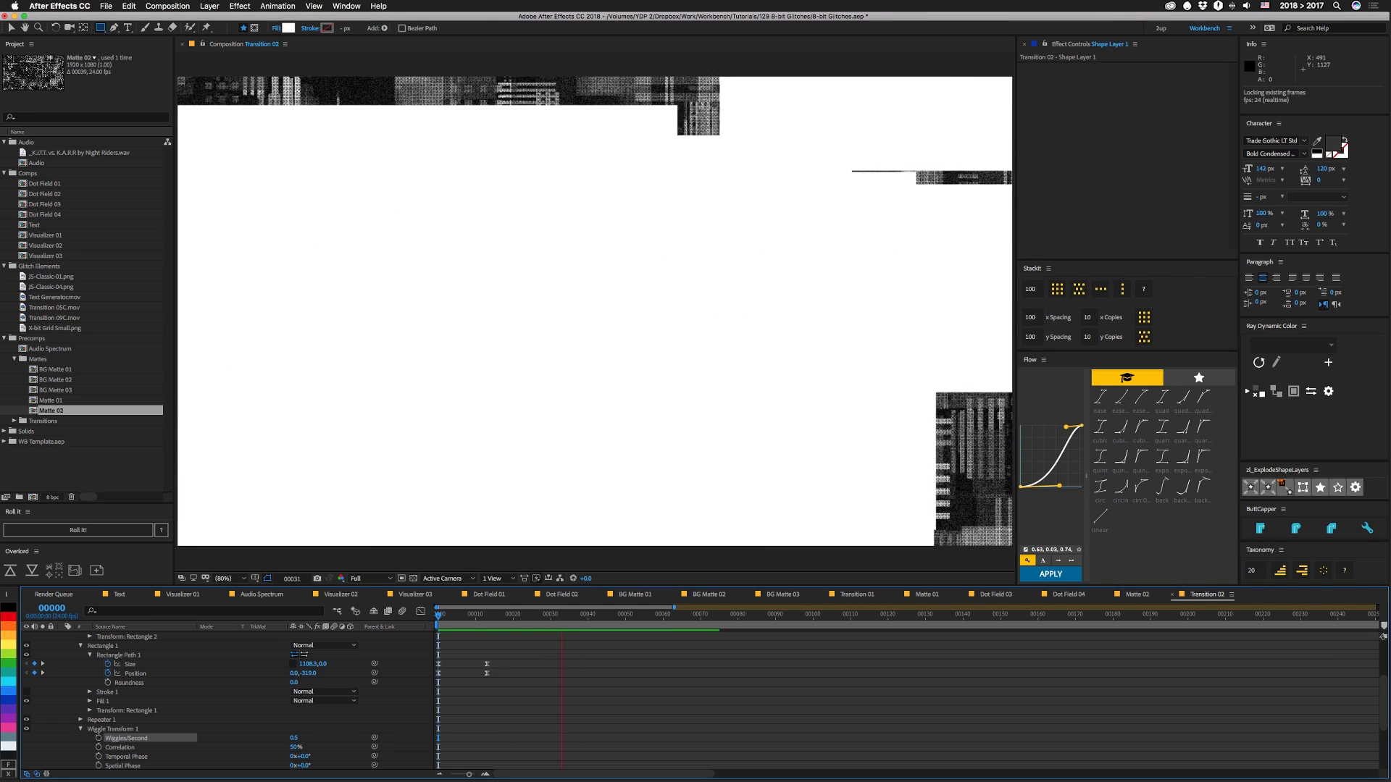
key("space")
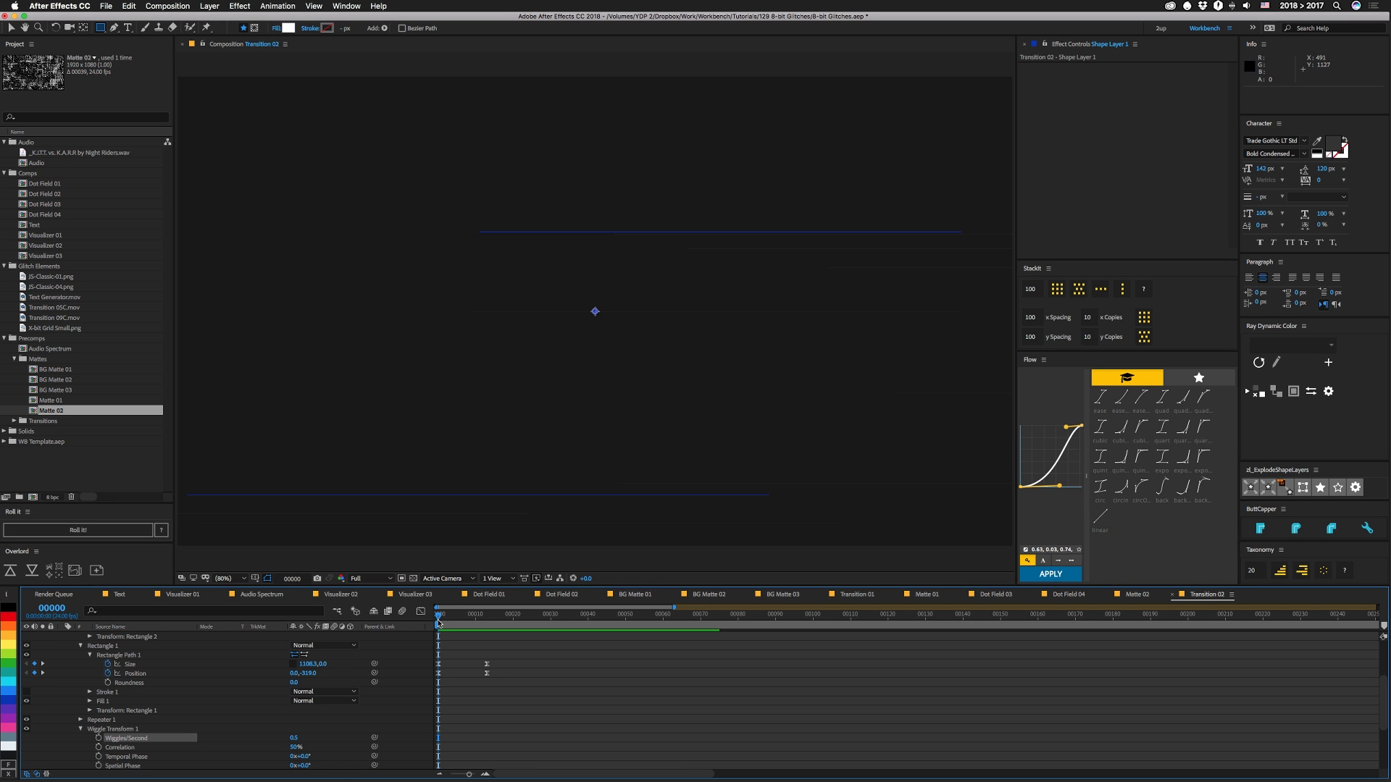
left_click_drag(438, 622, 498, 618)
scroll(116, 688, "up", 5)
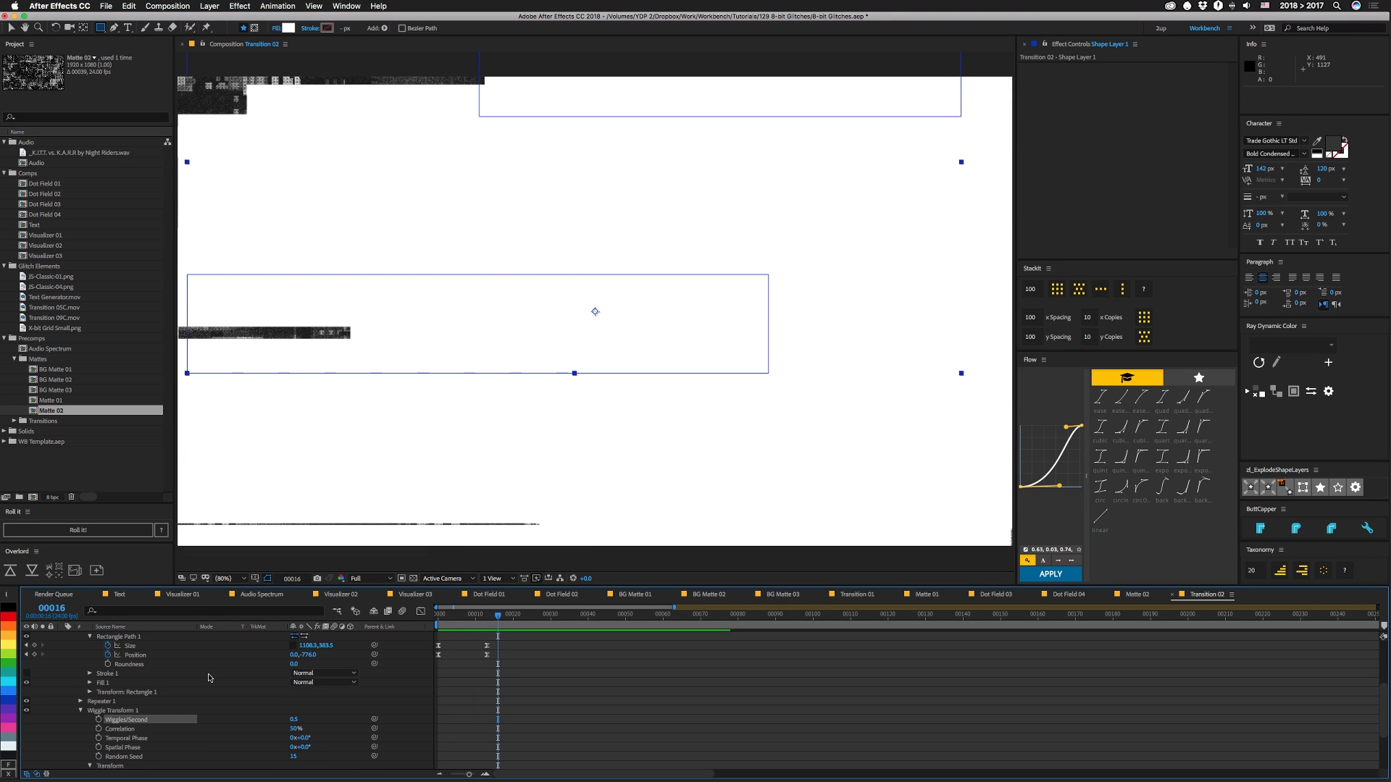
Step: Rename Shape Layer 1 to Boxes
left_click(119, 638)
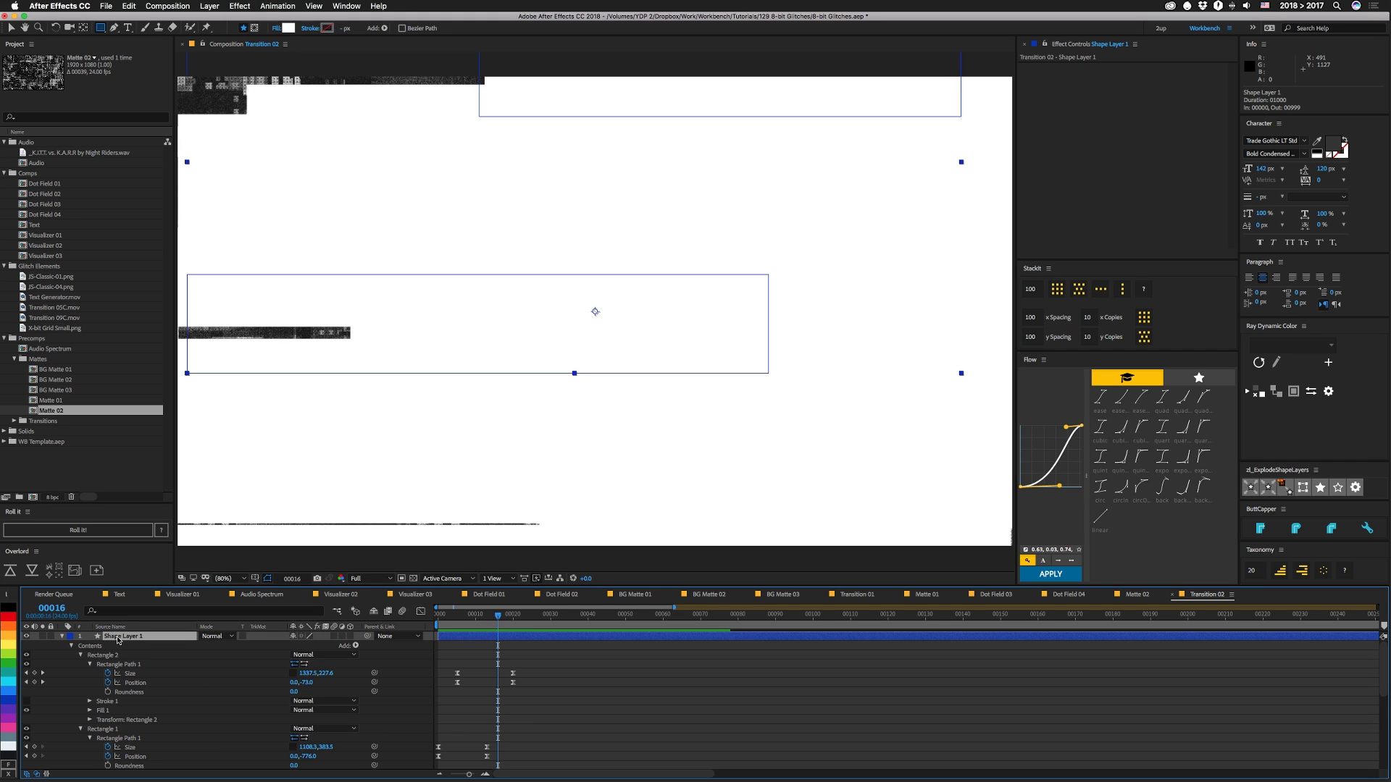
type("Boxes")
key("Return")
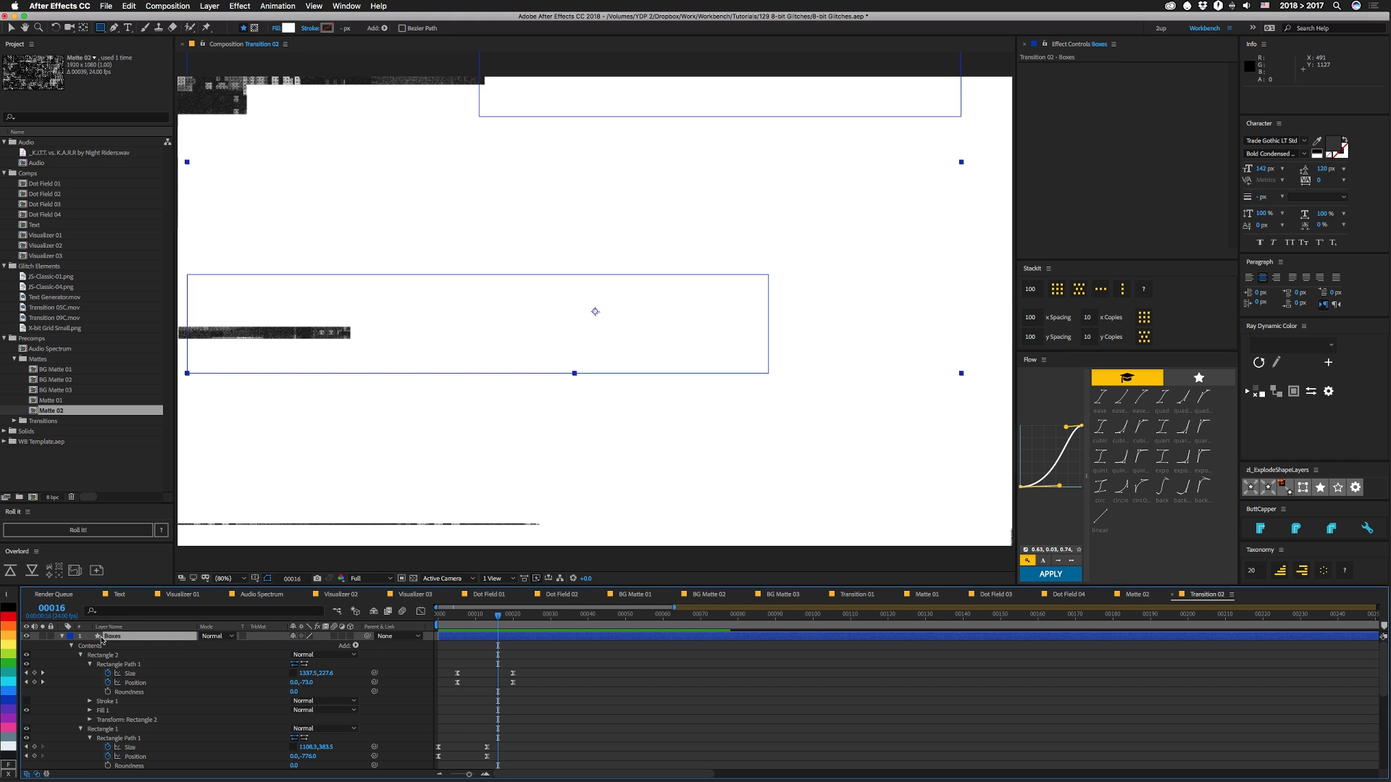
left_click(61, 637)
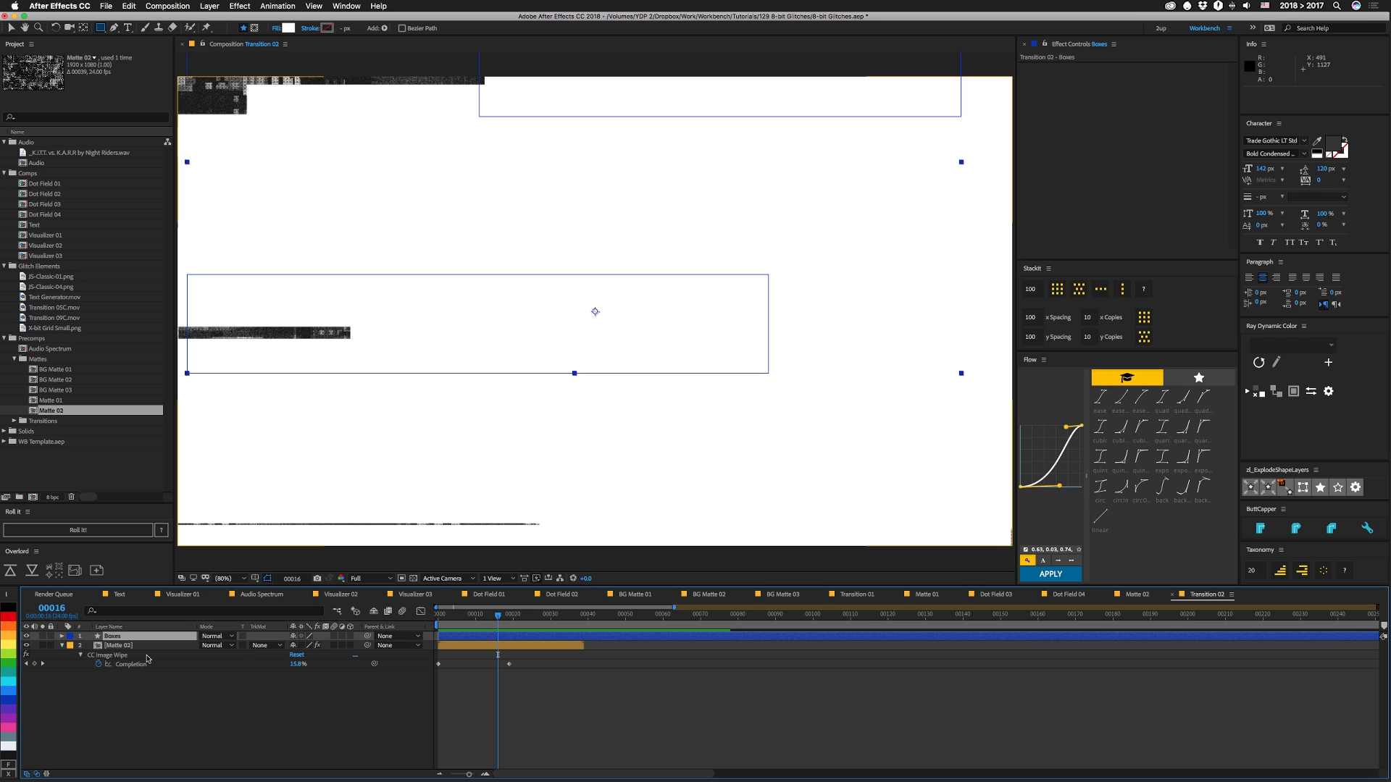
Step: Apply a Displacement Map to Boxes using Matte 02 as the map layer
key("ctrl+space")
type("dis")
key("Return")
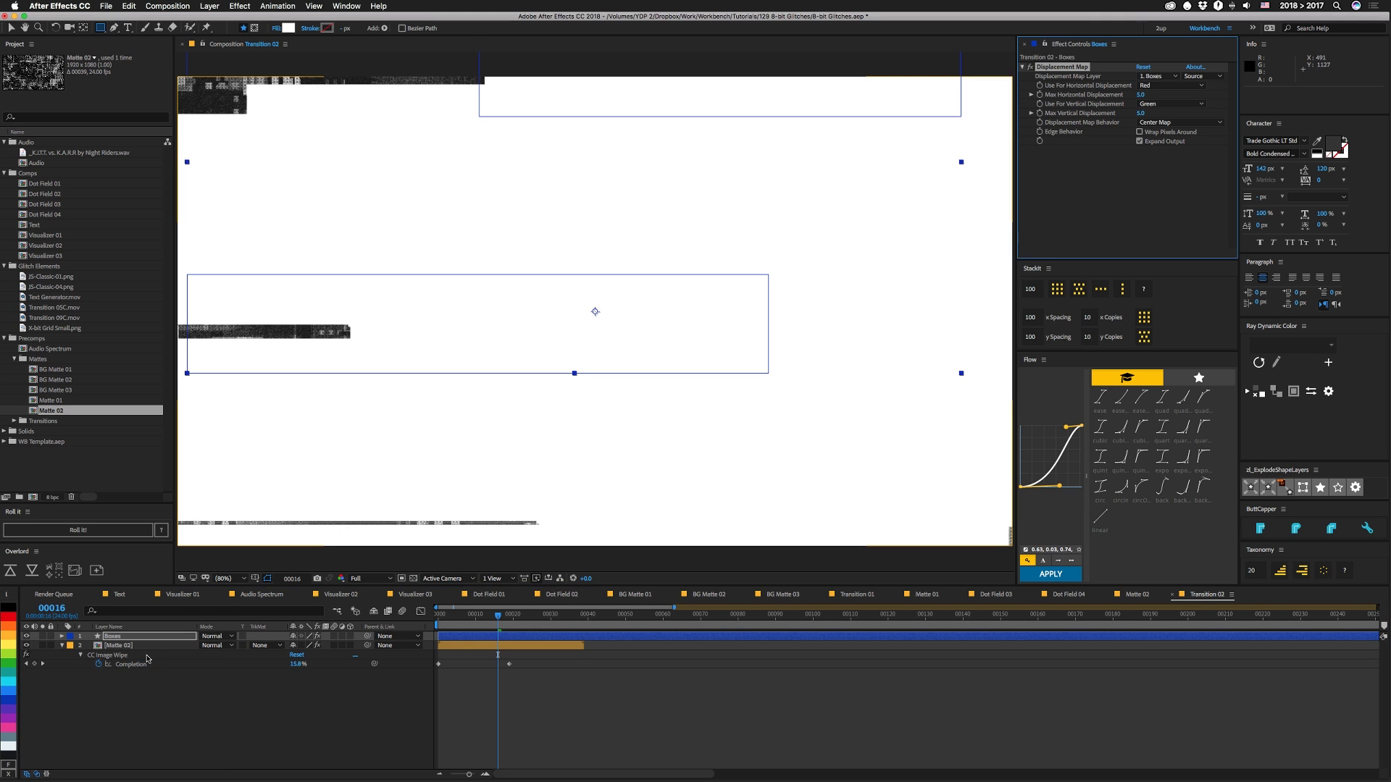
left_click(1157, 76)
left_click(1157, 115)
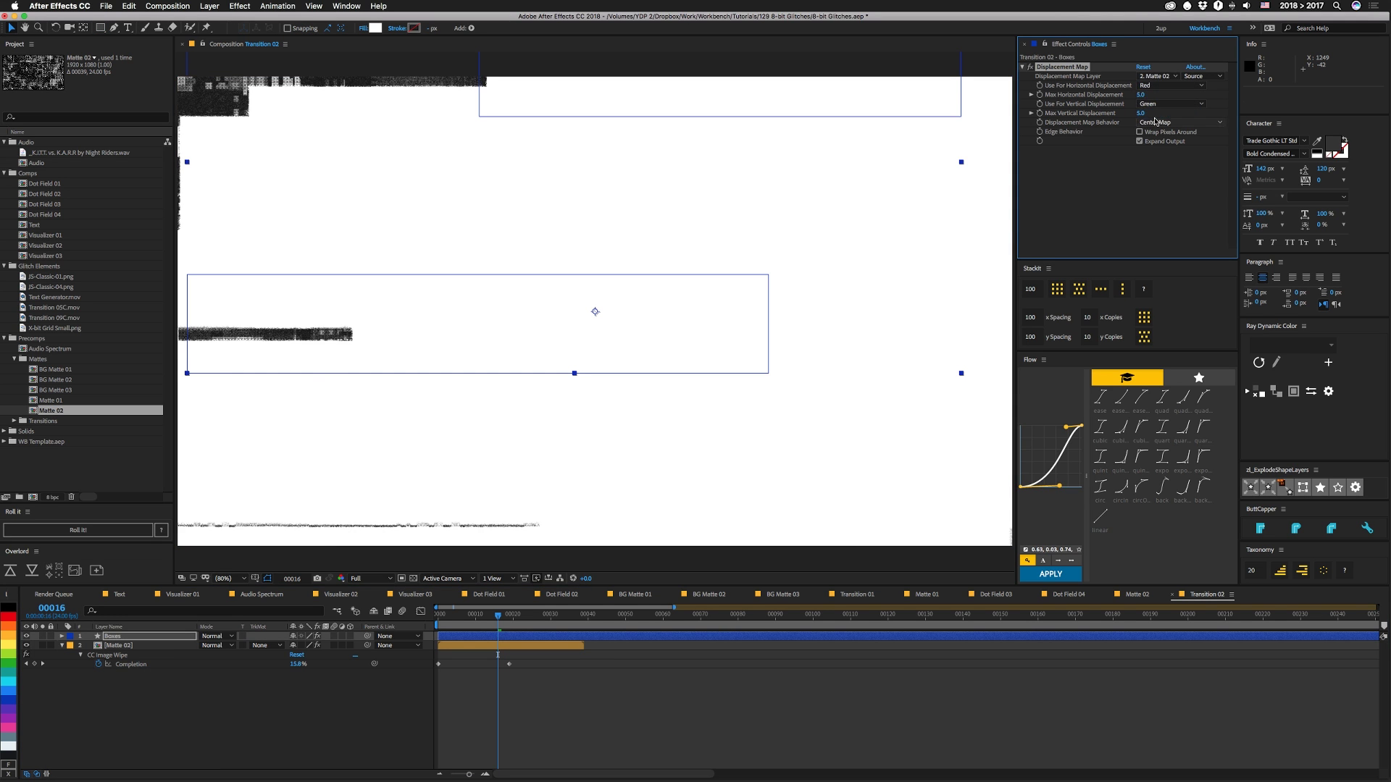
Step: Set max horizontal displacement to 162 and vertical to 5, then preview the glitch
left_click_drag(1228, 102, 1233, 105)
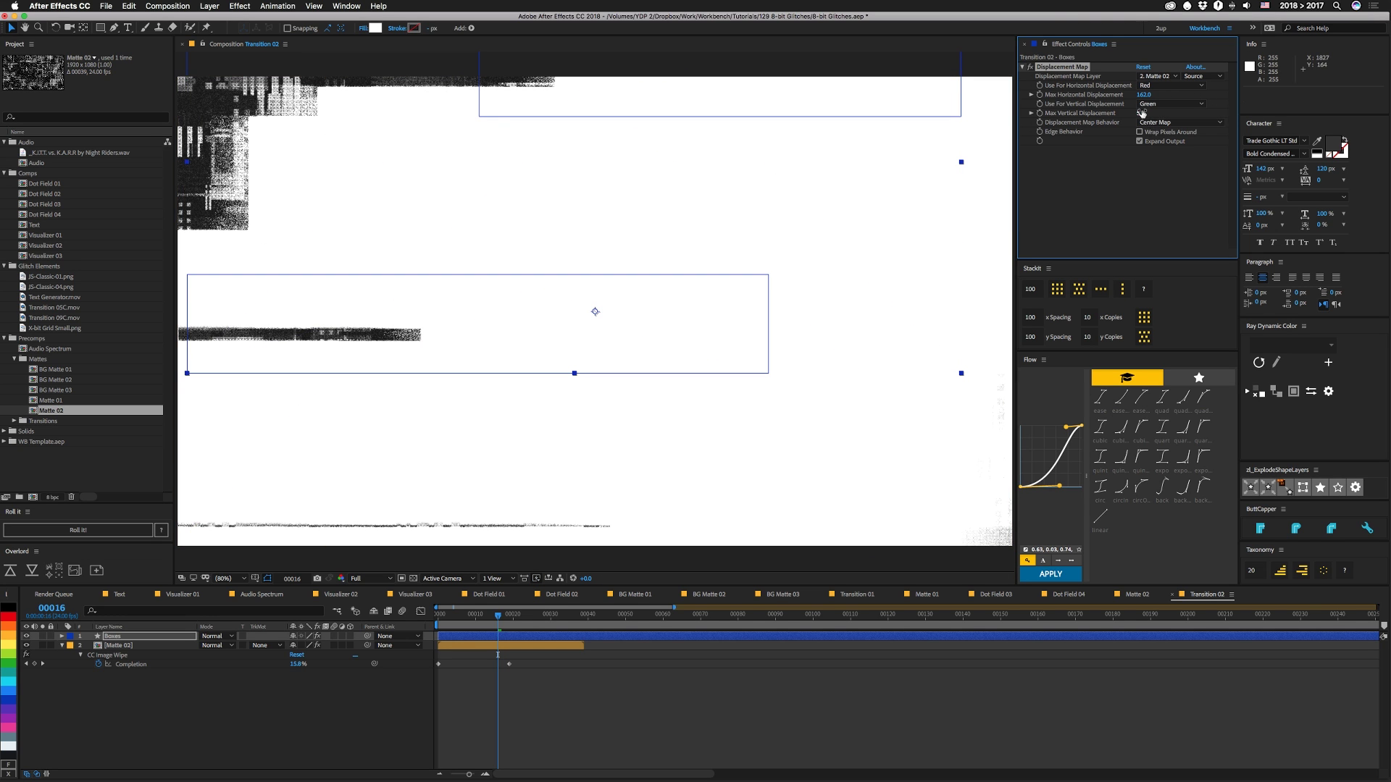
left_click_drag(1153, 114, 1175, 113)
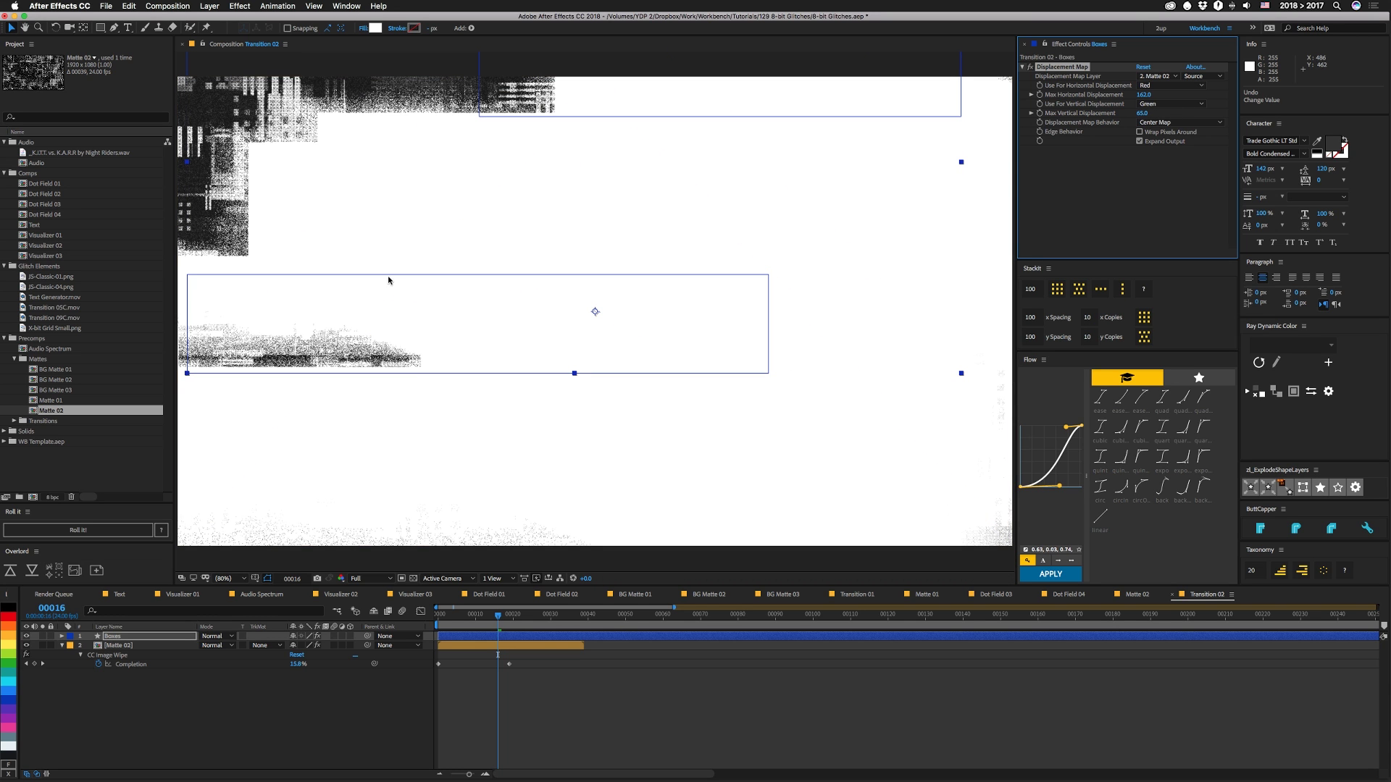
left_click(1144, 114)
type("5")
key("Return")
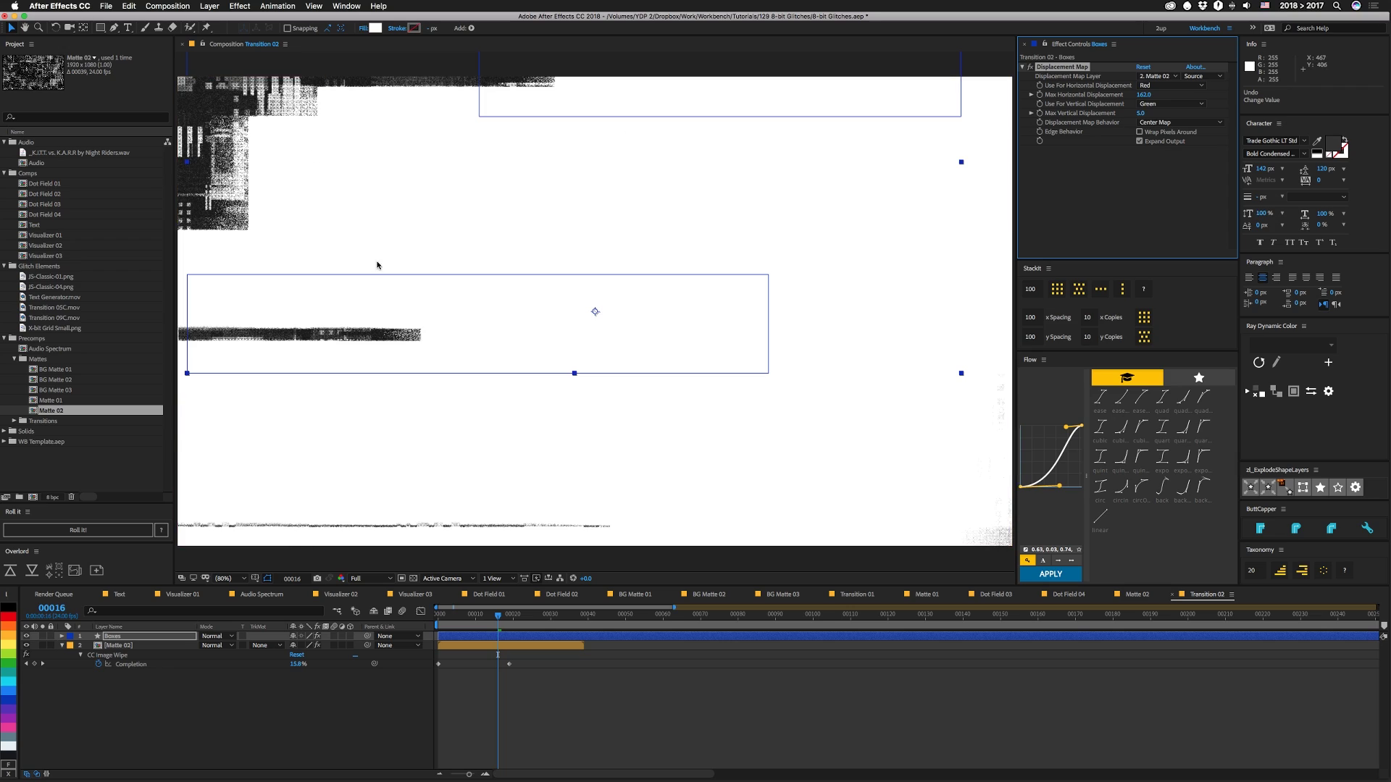
key("space")
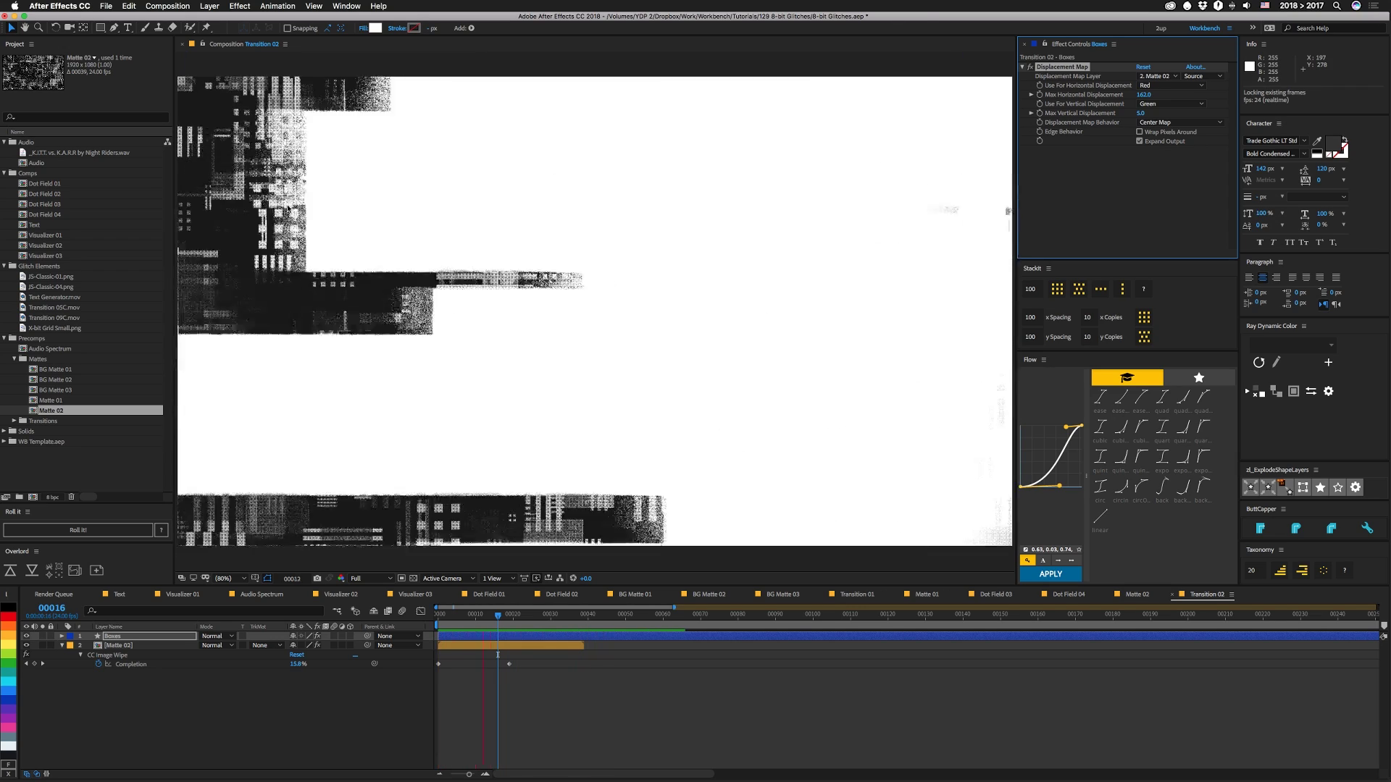
mouse_move(498, 615)
left_mouse_down()
mouse_move(509, 615)
mouse_move(464, 613)
mouse_move(495, 614)
left_mouse_up()
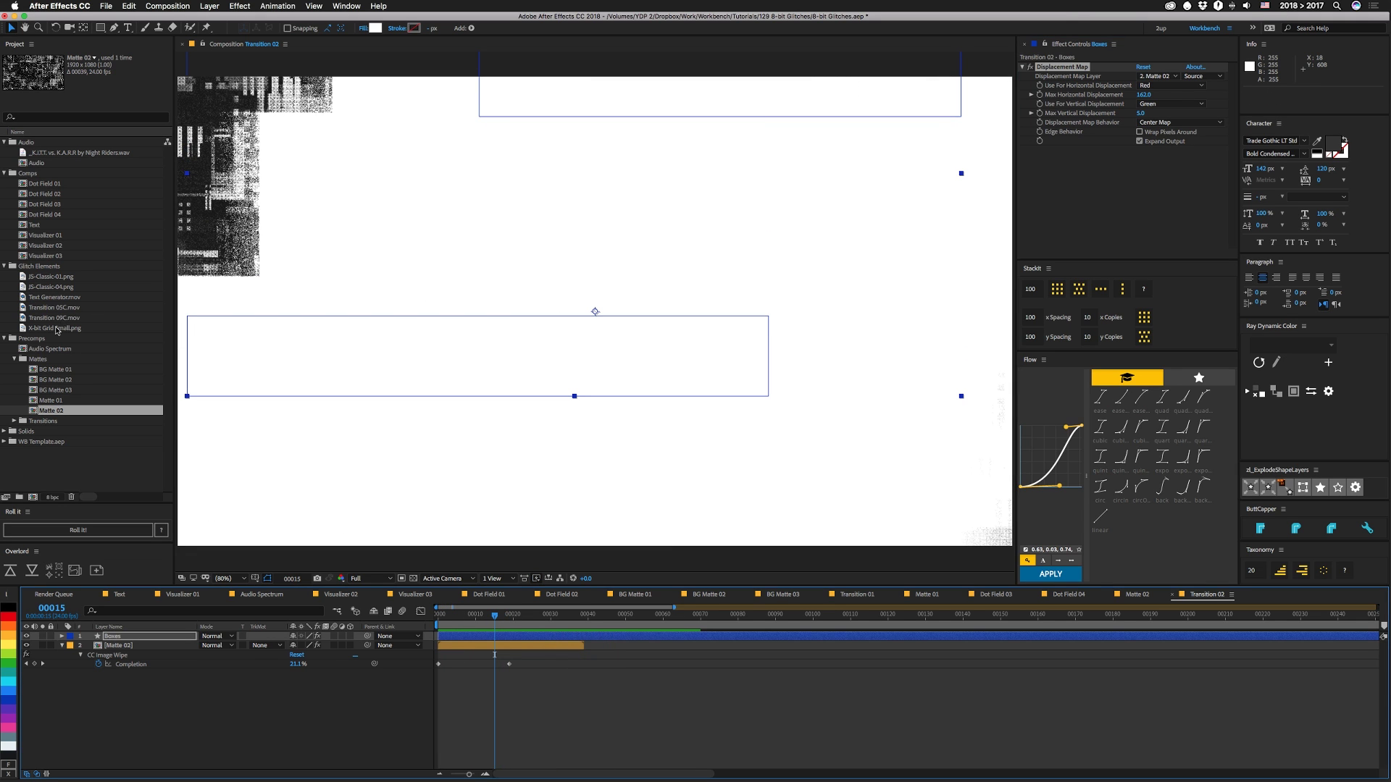
Step: Add X-bit Grid Small.png to Transition 02 and rotate it -45°
left_click_drag(57, 330, 201, 637)
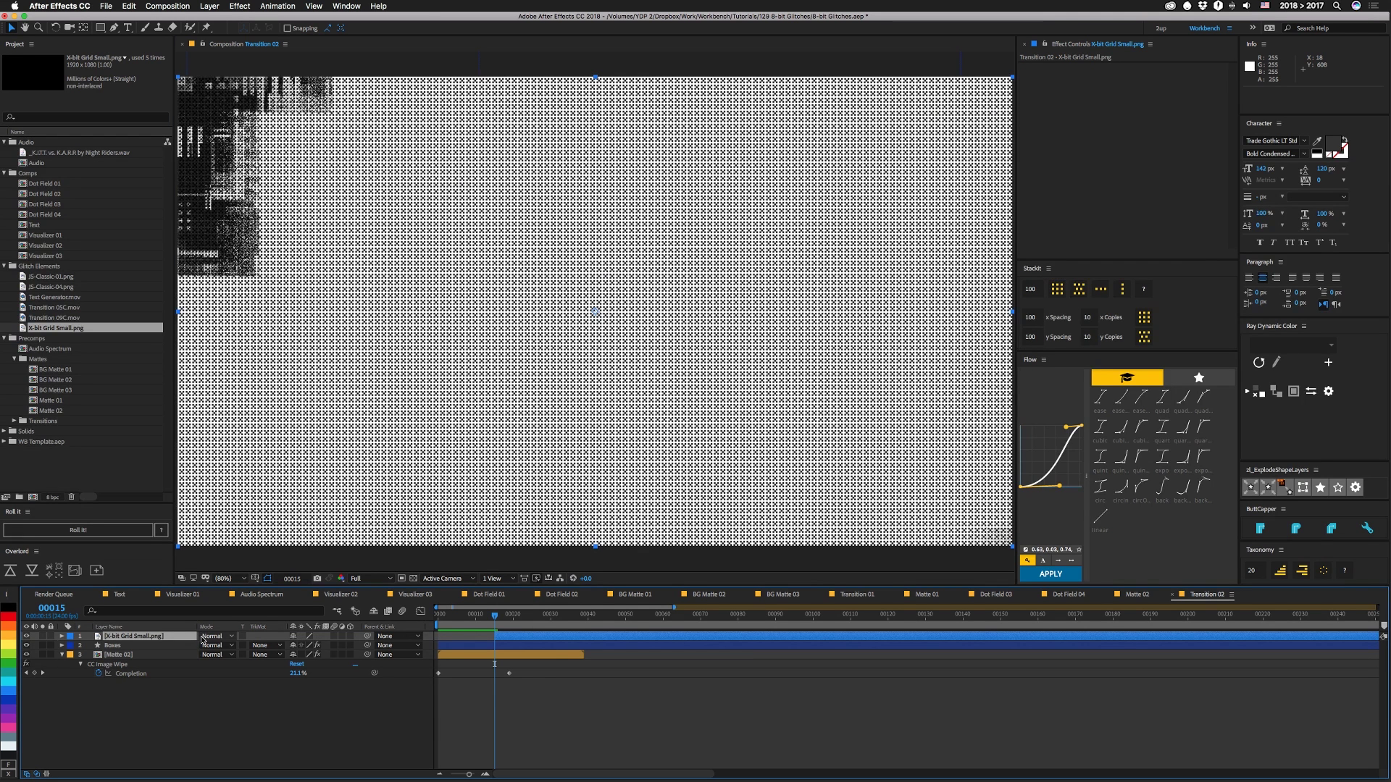
key("r")
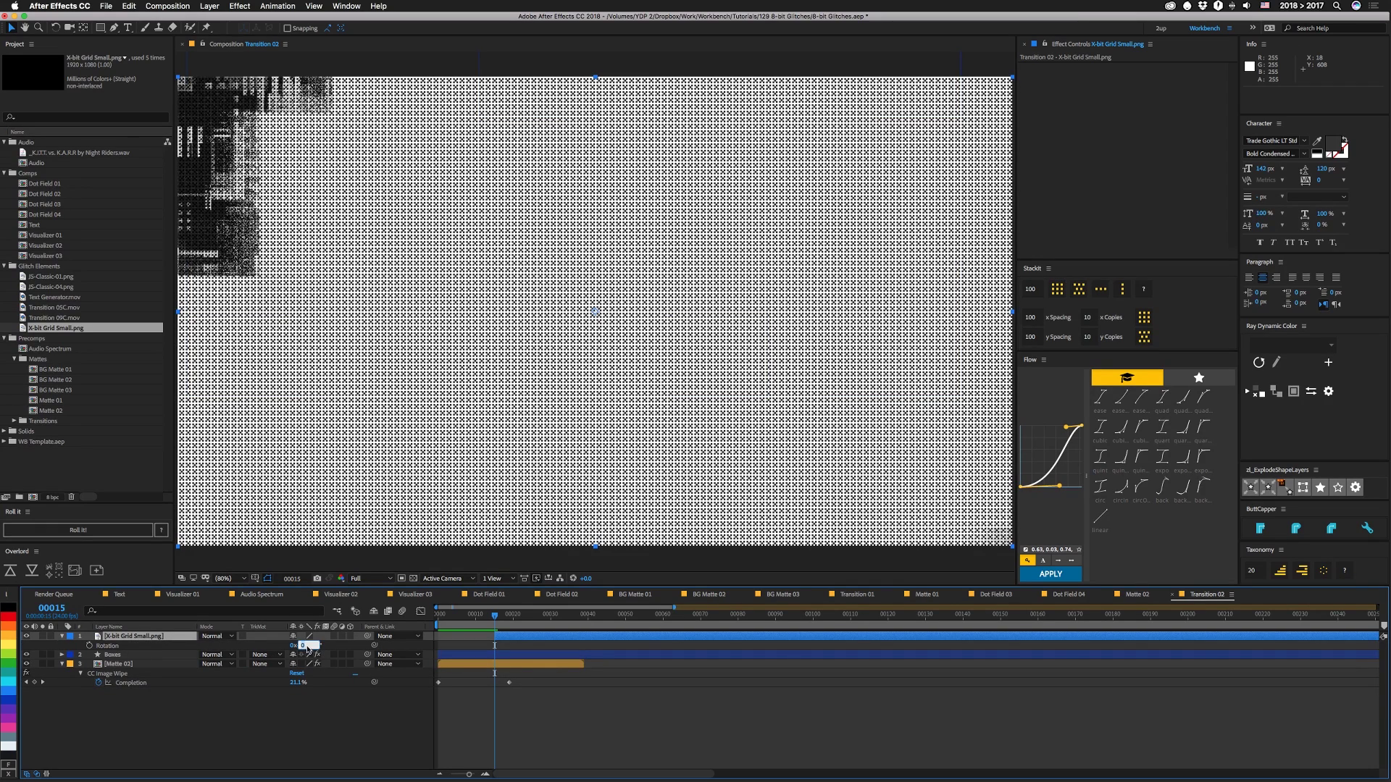
type("-45")
key("Return")
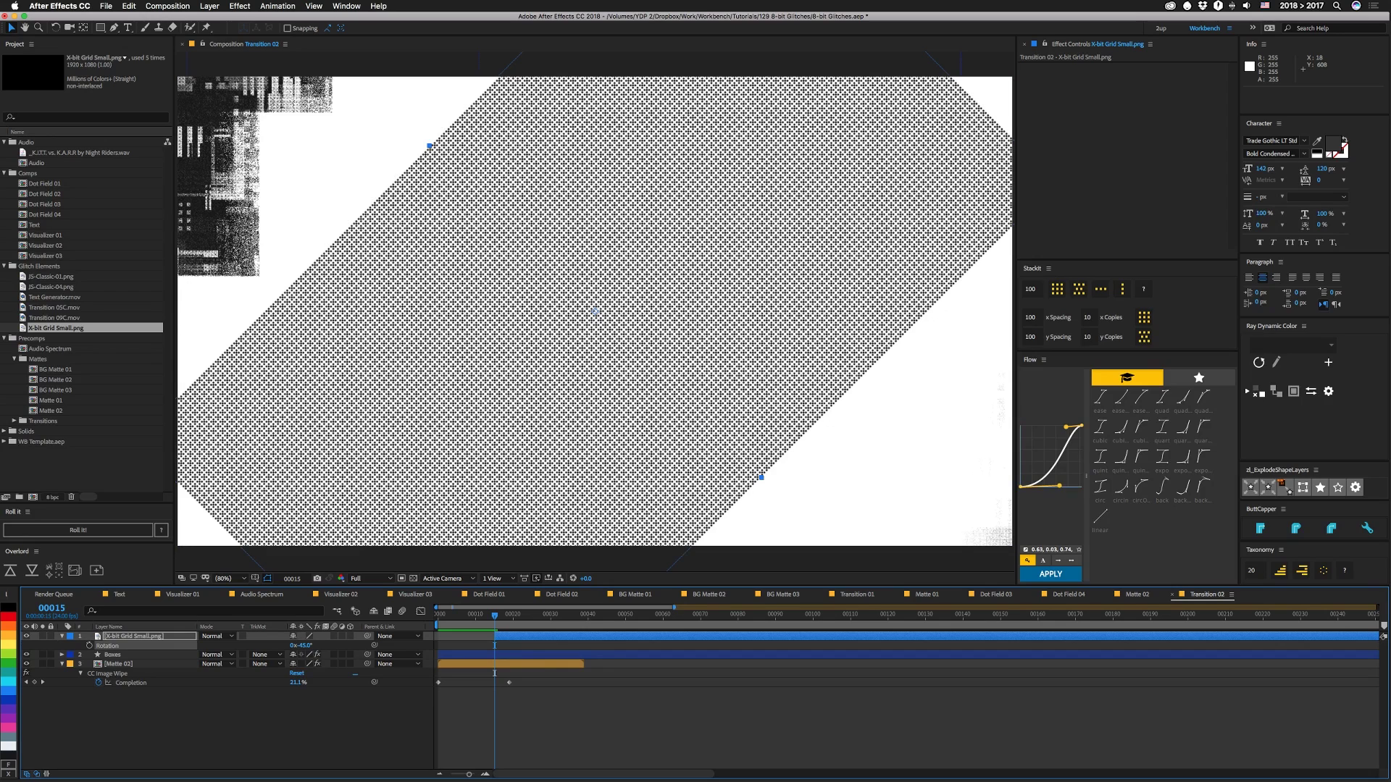
Step: Apply Motion Tile to the grid with Output Width 200 and Output Height raised from 120
key("ctrl+space")
type("mot")
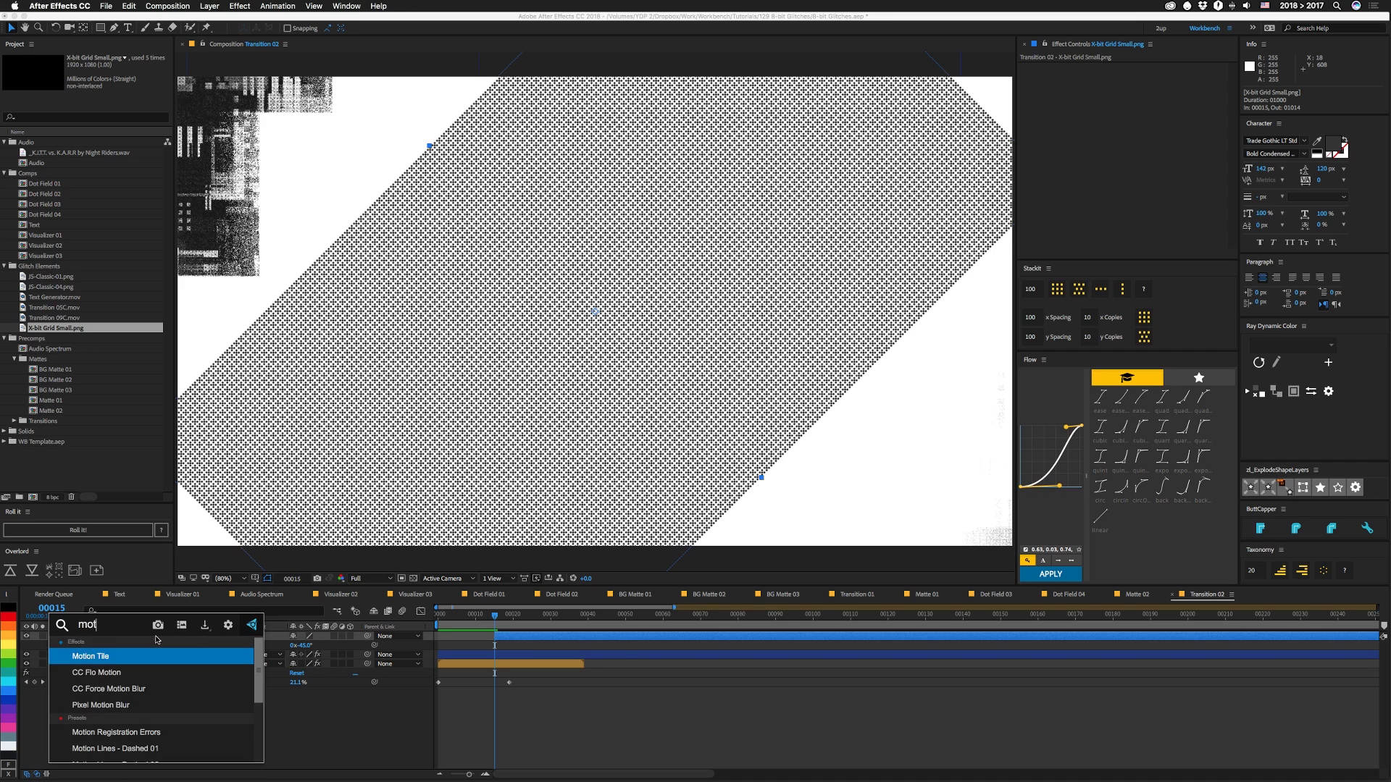
key("Return")
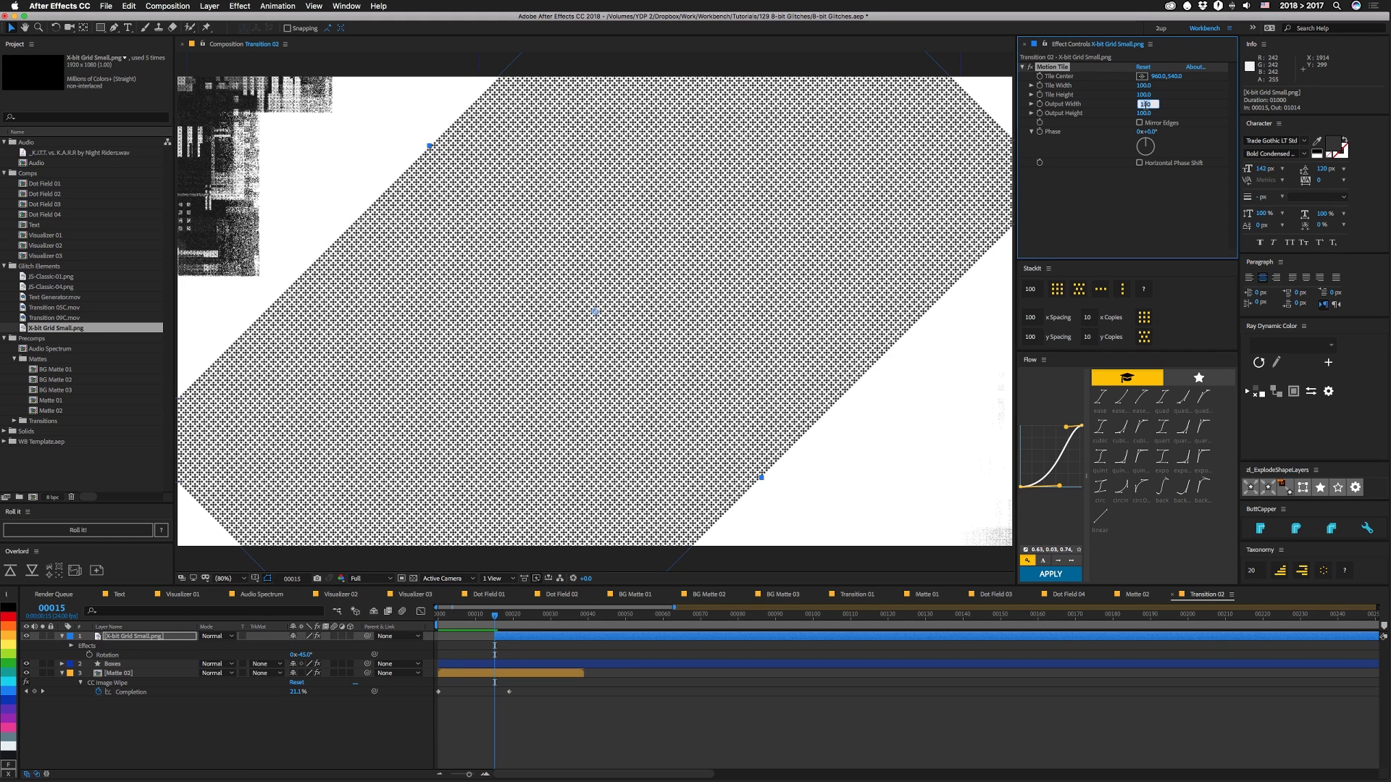
type("200")
key("Return")
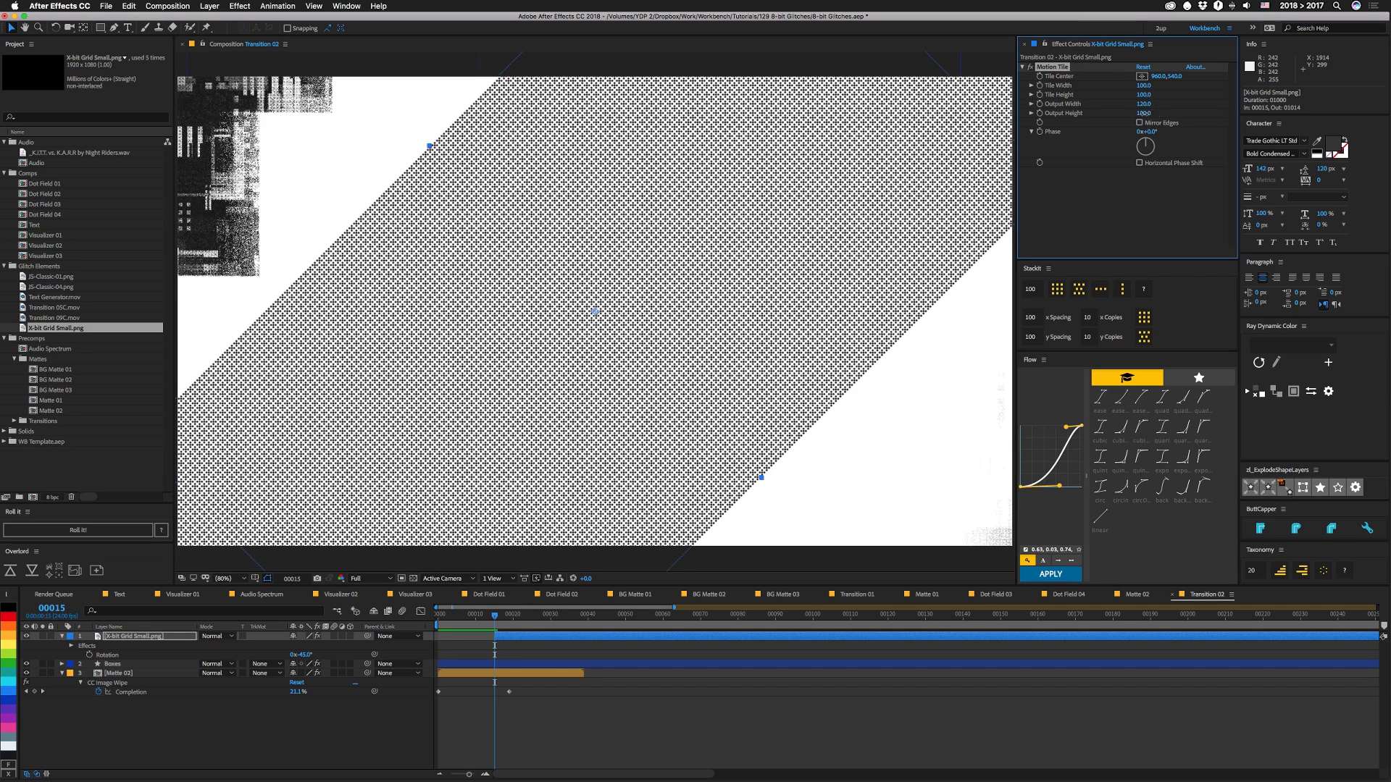
type("120")
key("Return")
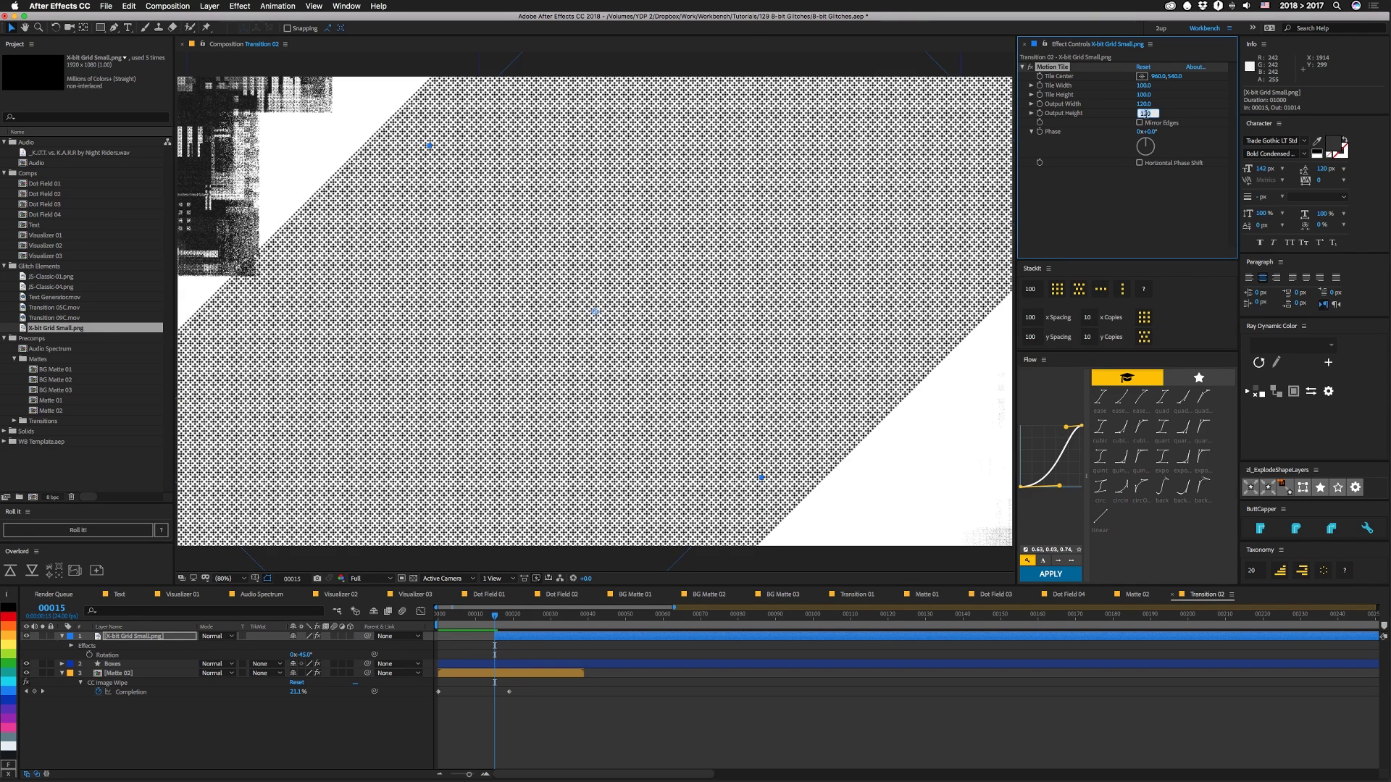
key("Up")
key("Up")
key("Up")
key("Up")
key("Up")
key("Up")
key("Up")
key("Up")
key("Up")
key("Up")
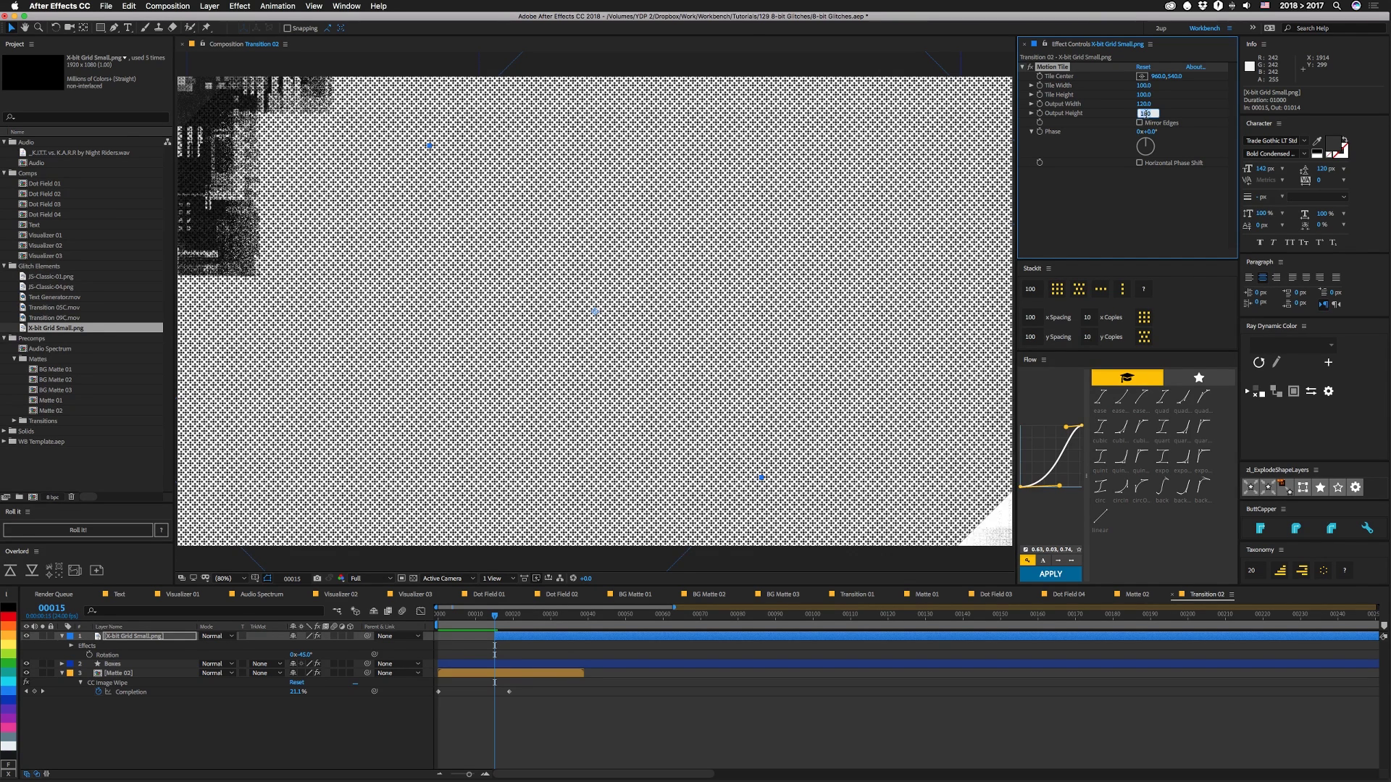
key("Up")
key("Up")
key("Up")
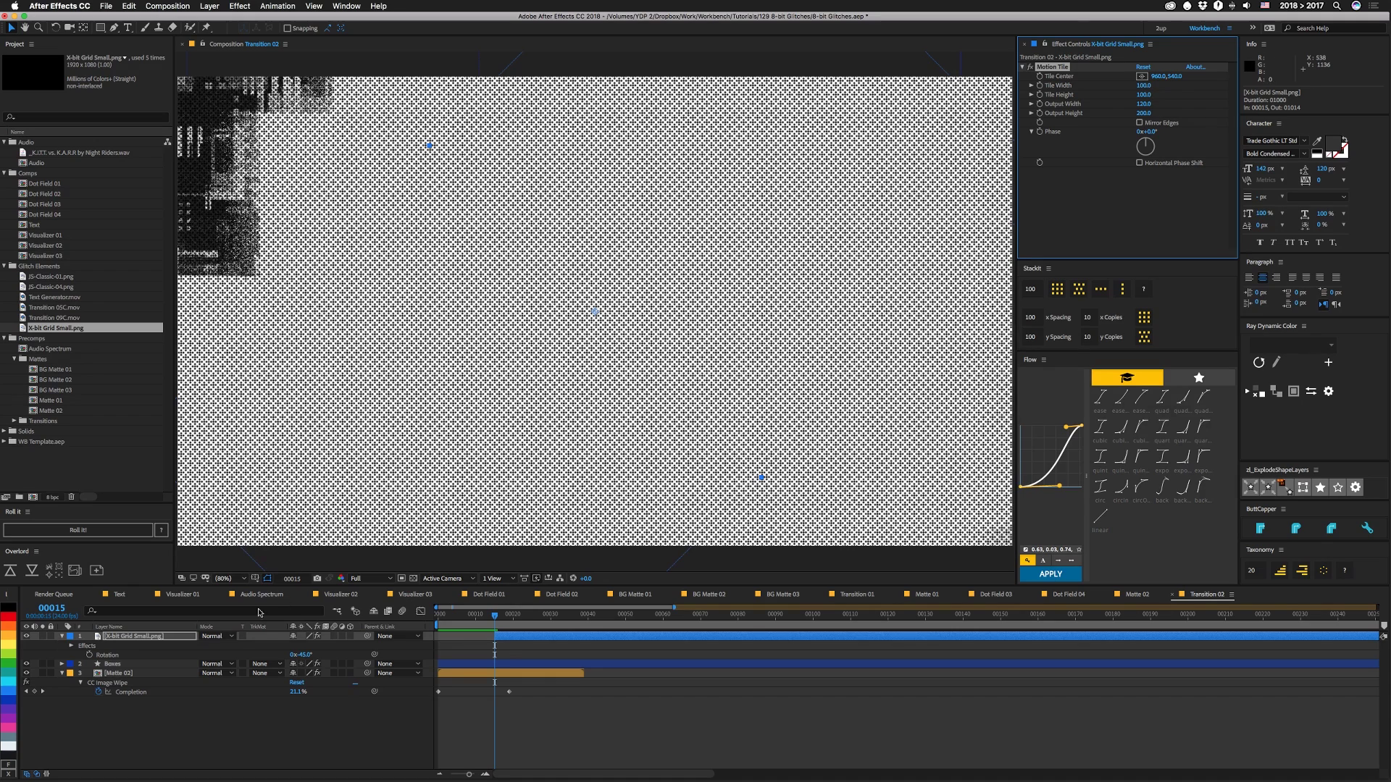
key("ctrl+space")
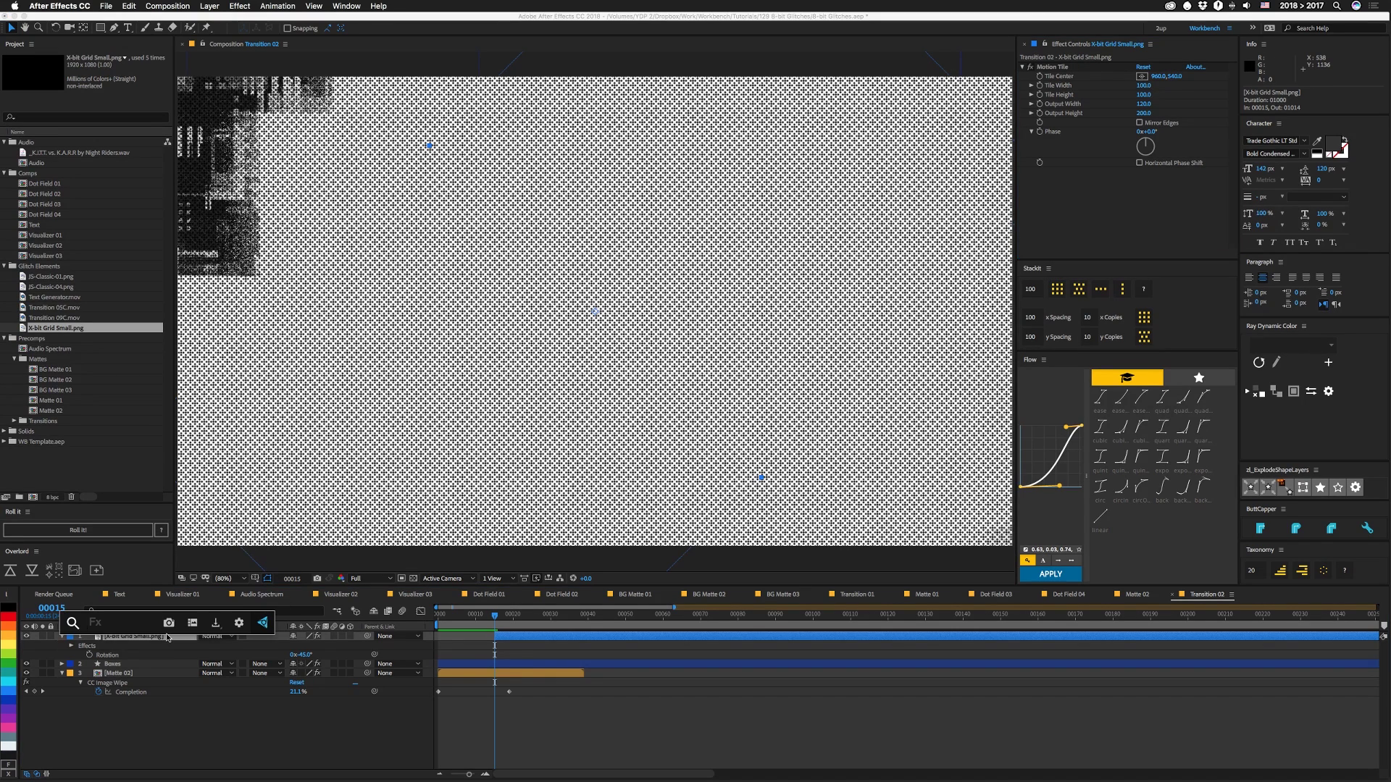
Step: Apply Displacement Map to the grid layer from Matte 02, placed above Motion Tile
type("dis")
key("Return")
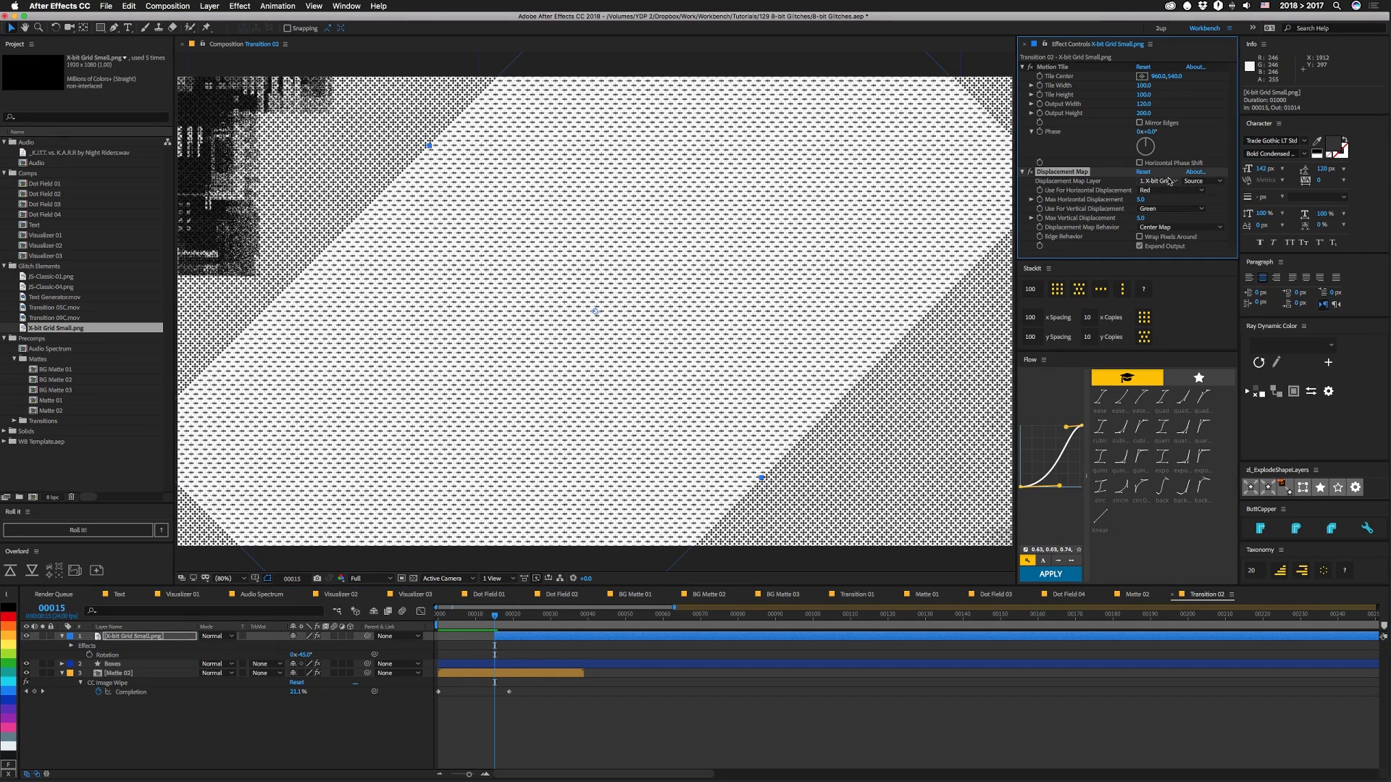
left_click(1158, 180)
left_click(1163, 230)
left_click_drag(1062, 172, 1045, 66)
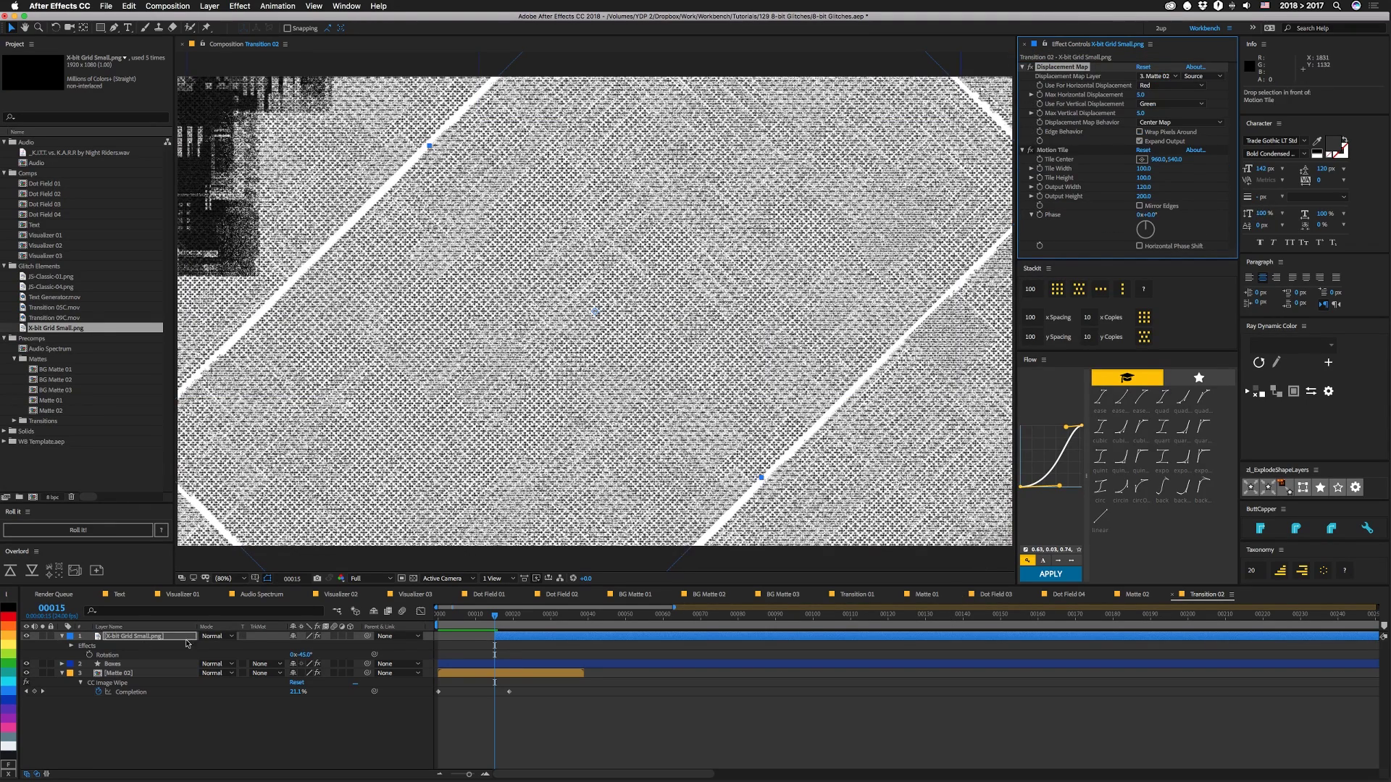
Step: Delay the X-bit Grid four frames and add CC Image Wipe from Matte 02 at ~60% completion
left_click_drag(476, 637, 491, 637)
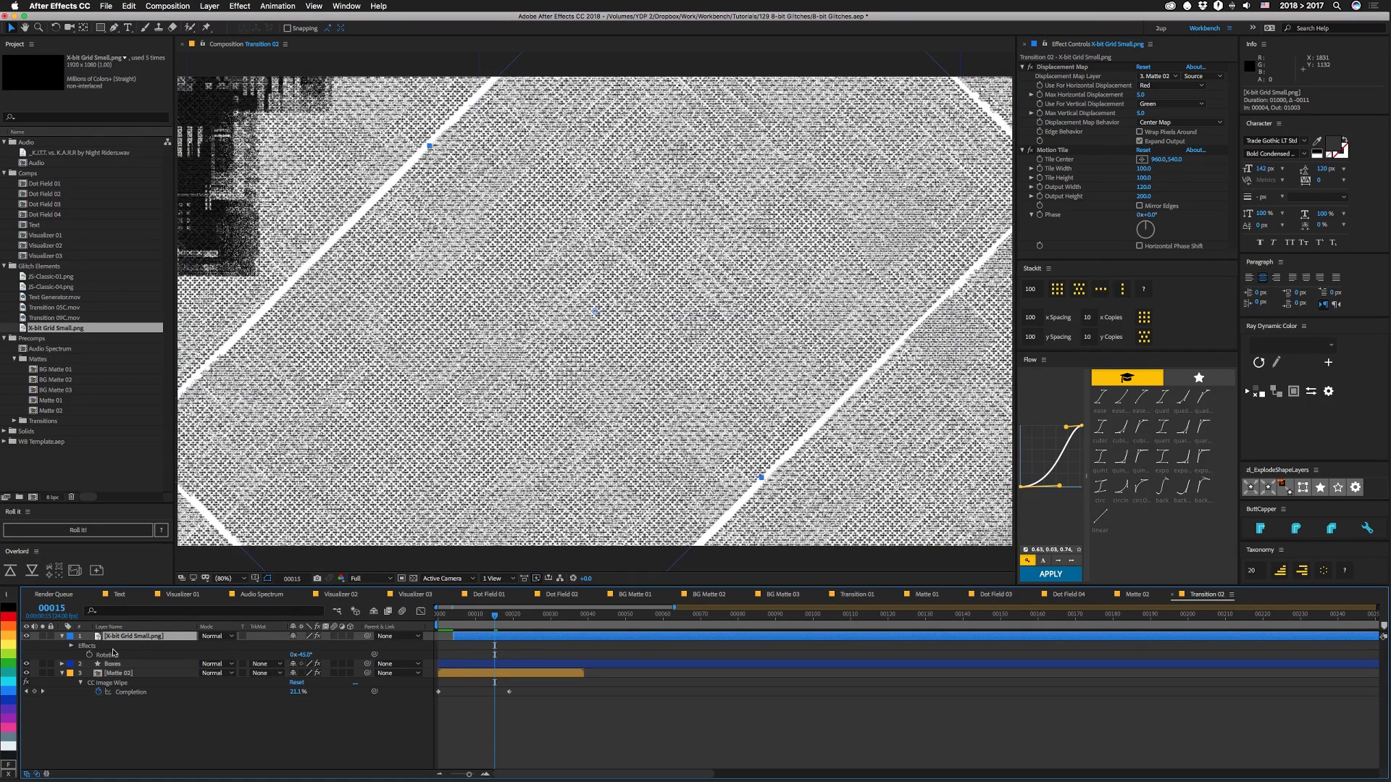
key("ctrl+space")
type("cc")
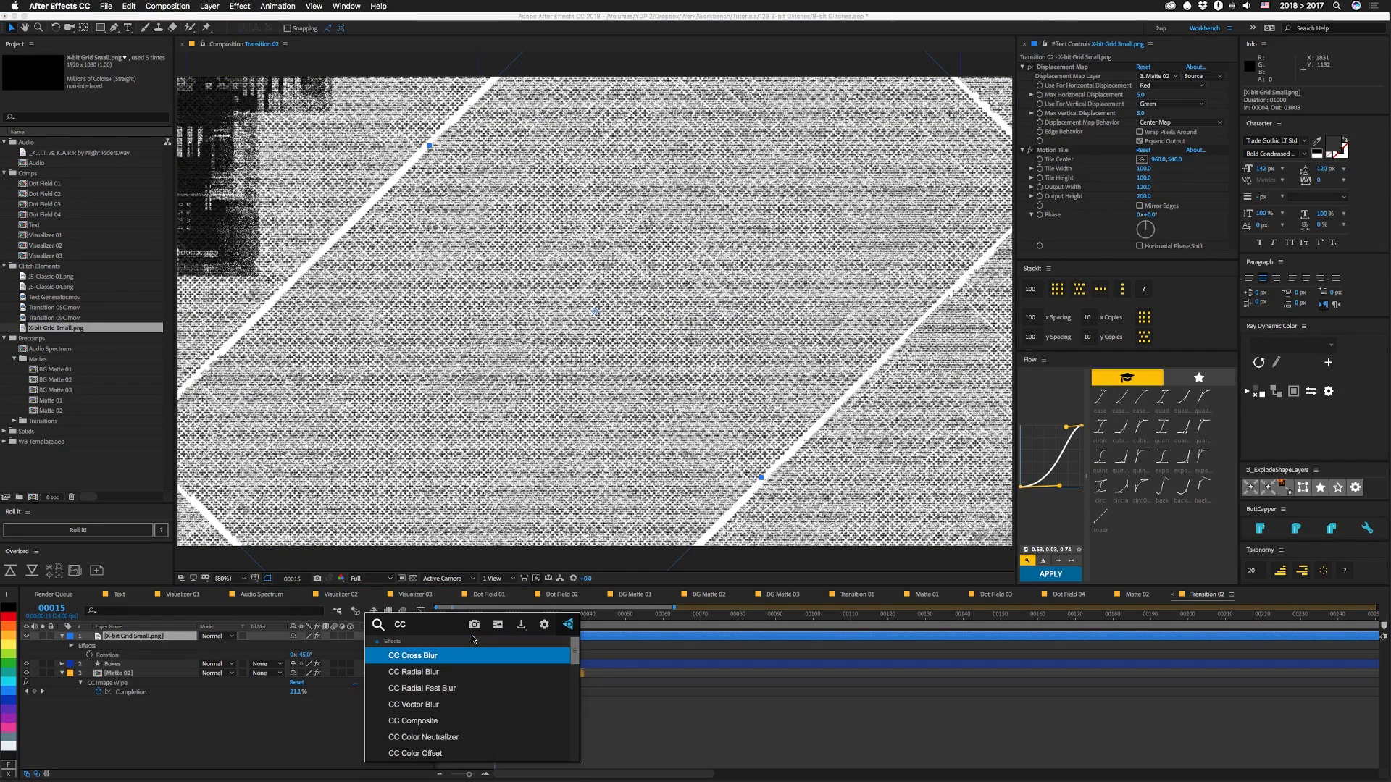
type(" image")
key("Return")
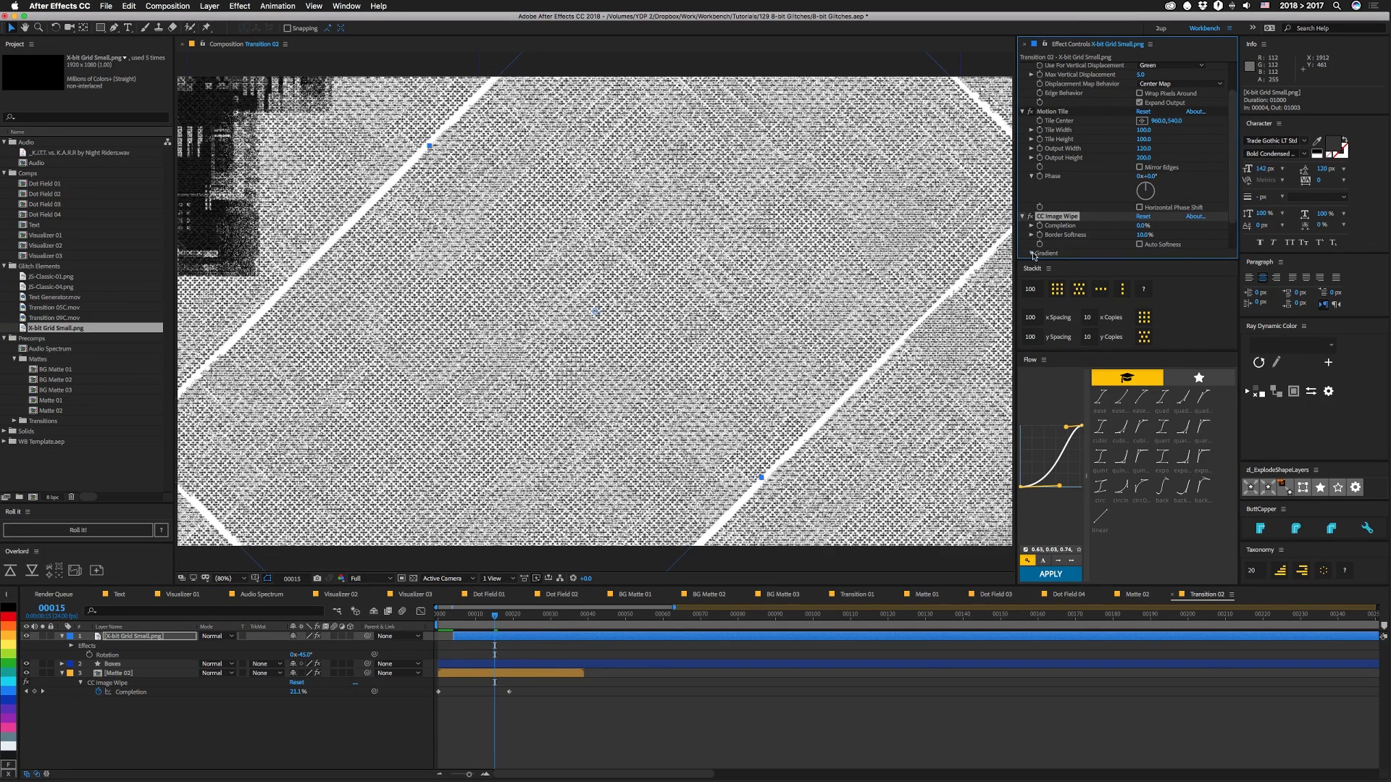
left_click(1032, 253)
left_click(1158, 225)
left_click(1163, 262)
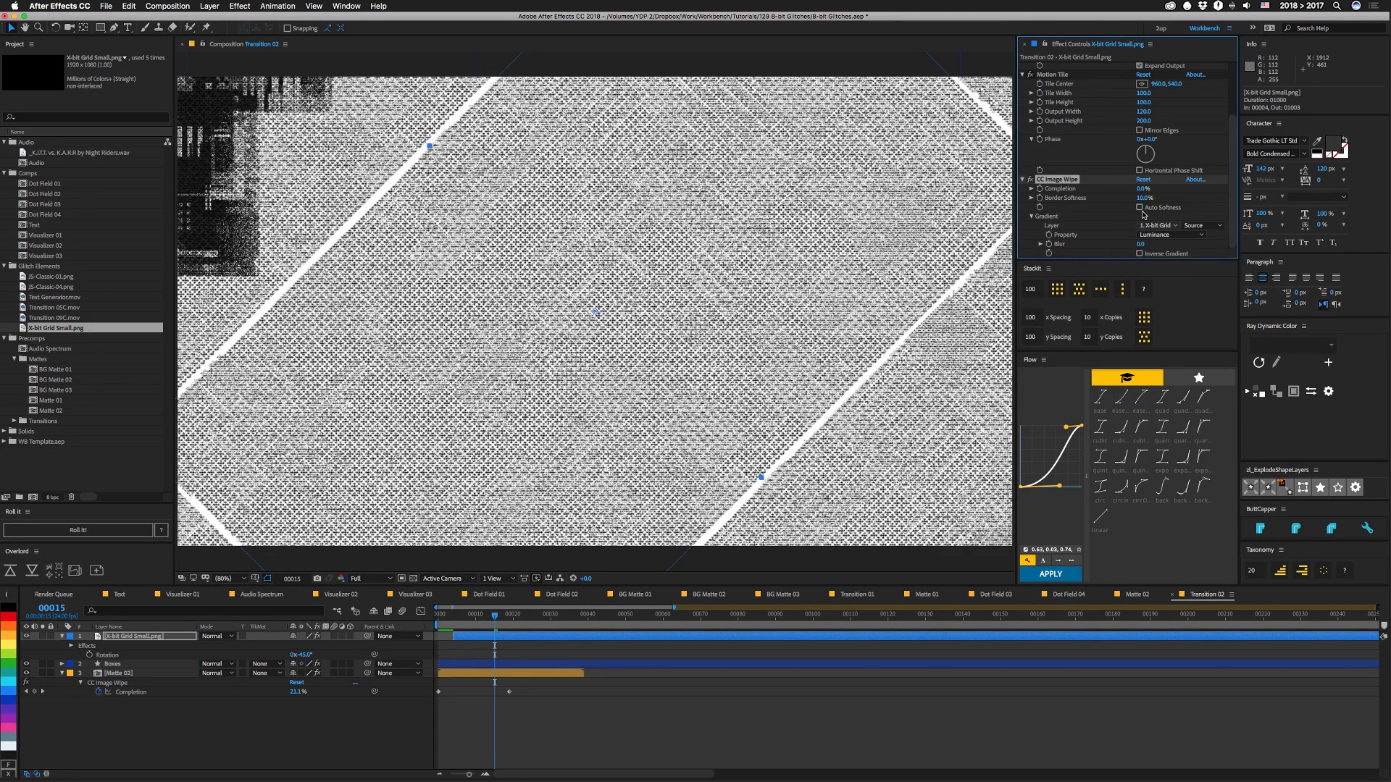
mouse_move(1142, 191)
left_mouse_down()
mouse_move(1188, 192)
mouse_move(1135, 193)
left_mouse_up()
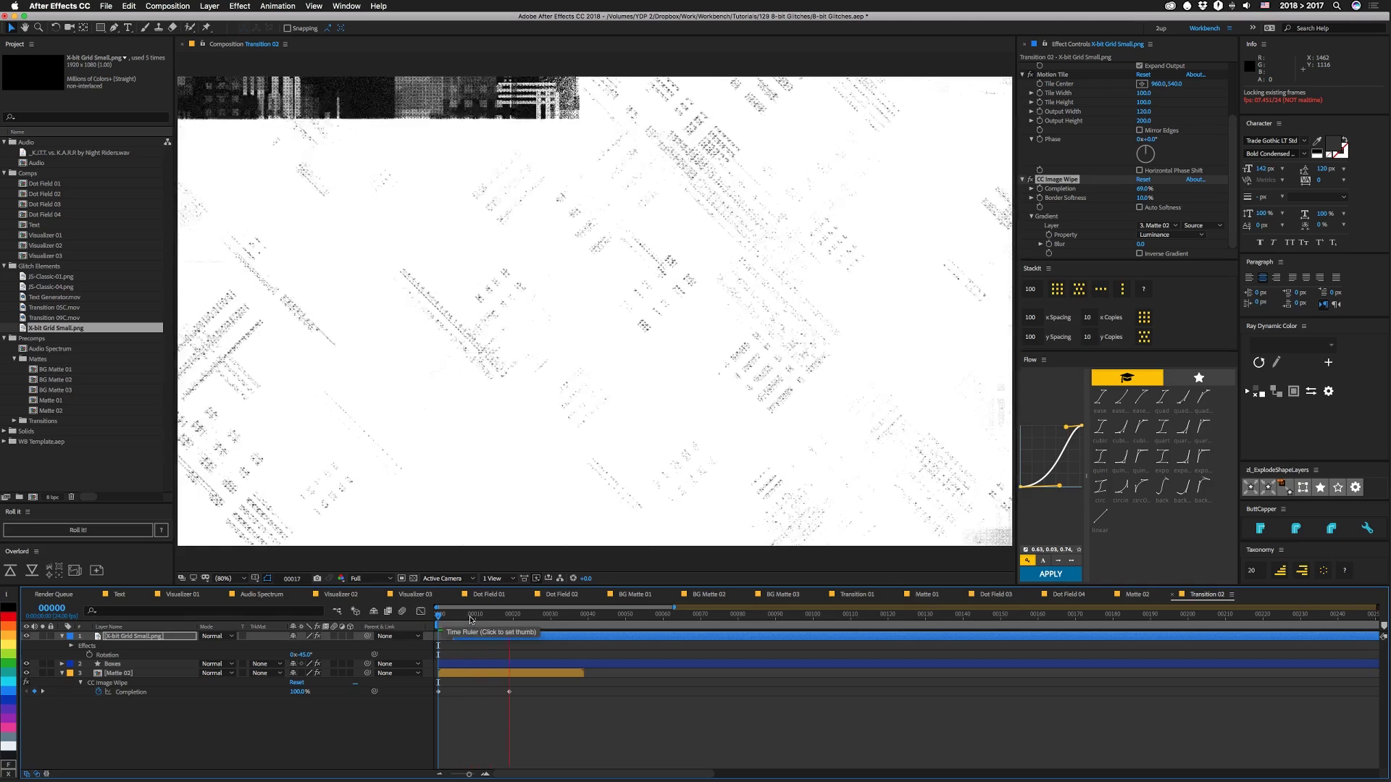
Step: Keyframe the wipe Completion at frame 20 and add a 0% keyframe at frame 25
left_click(517, 618)
left_click_drag(517, 621, 513, 621)
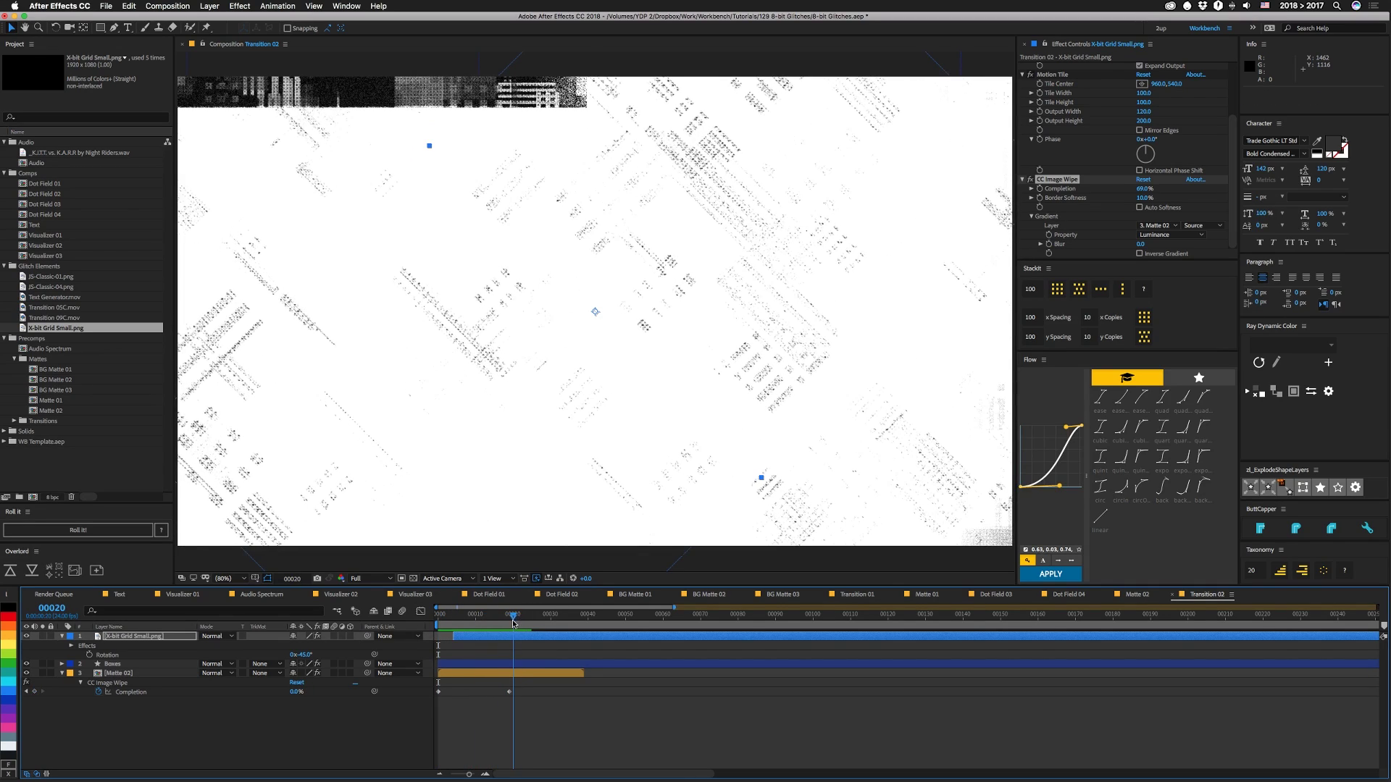
left_click(1040, 188)
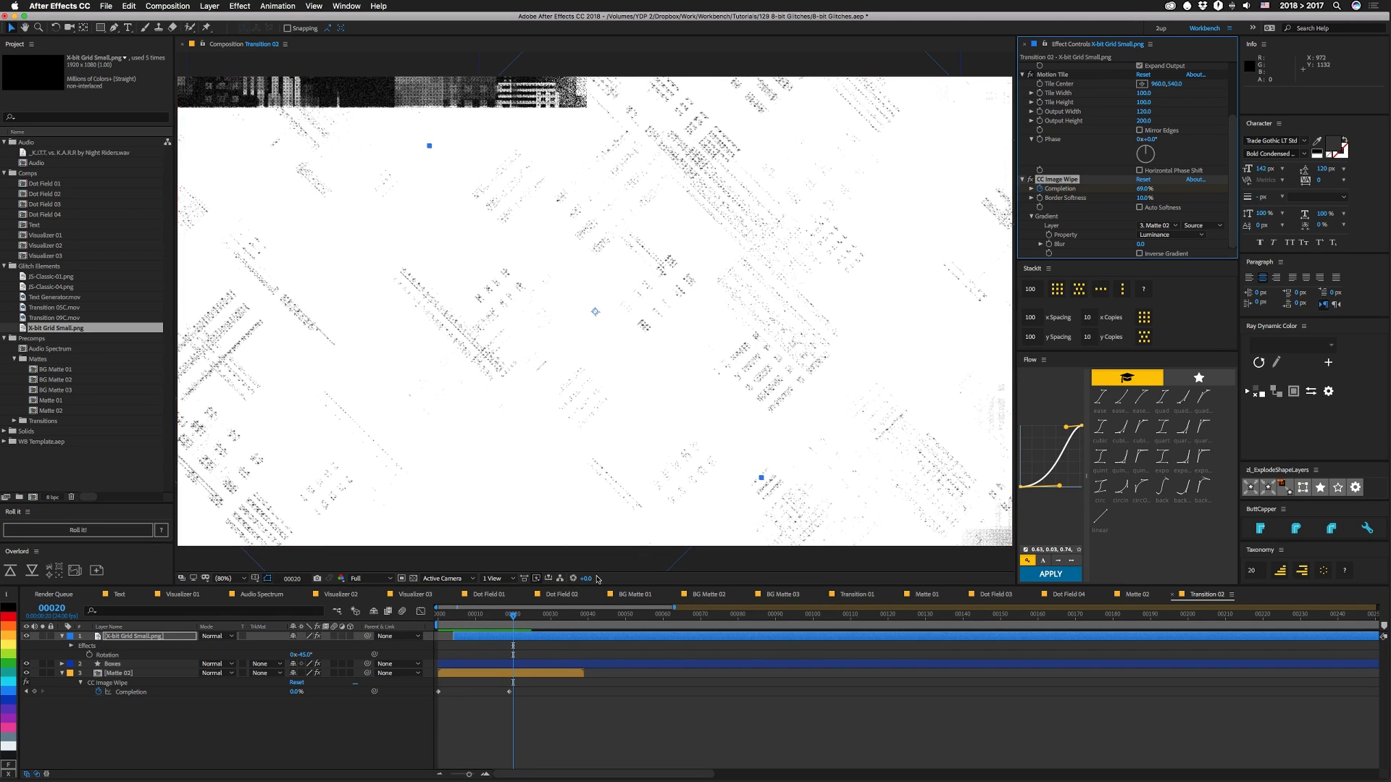
key("u")
left_click_drag(513, 618, 532, 617)
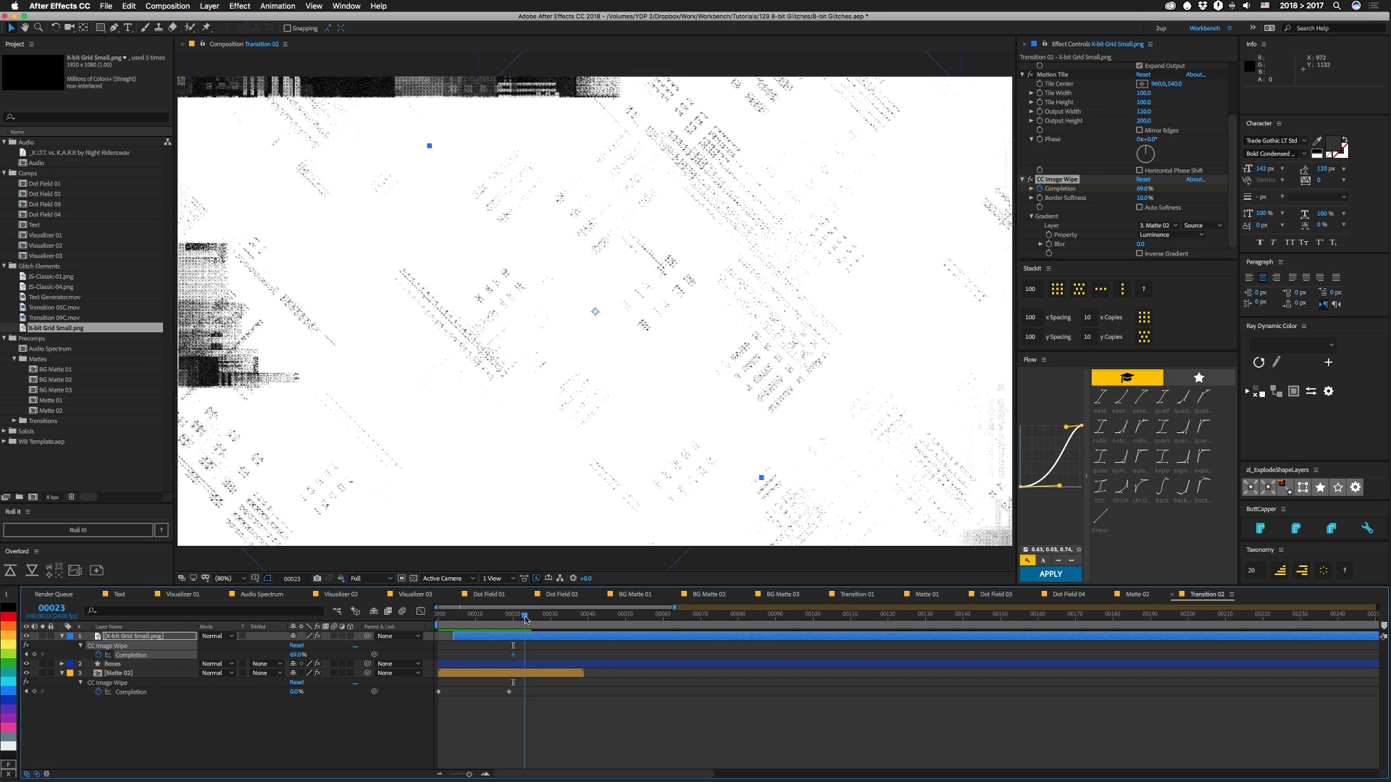
left_click(1142, 189)
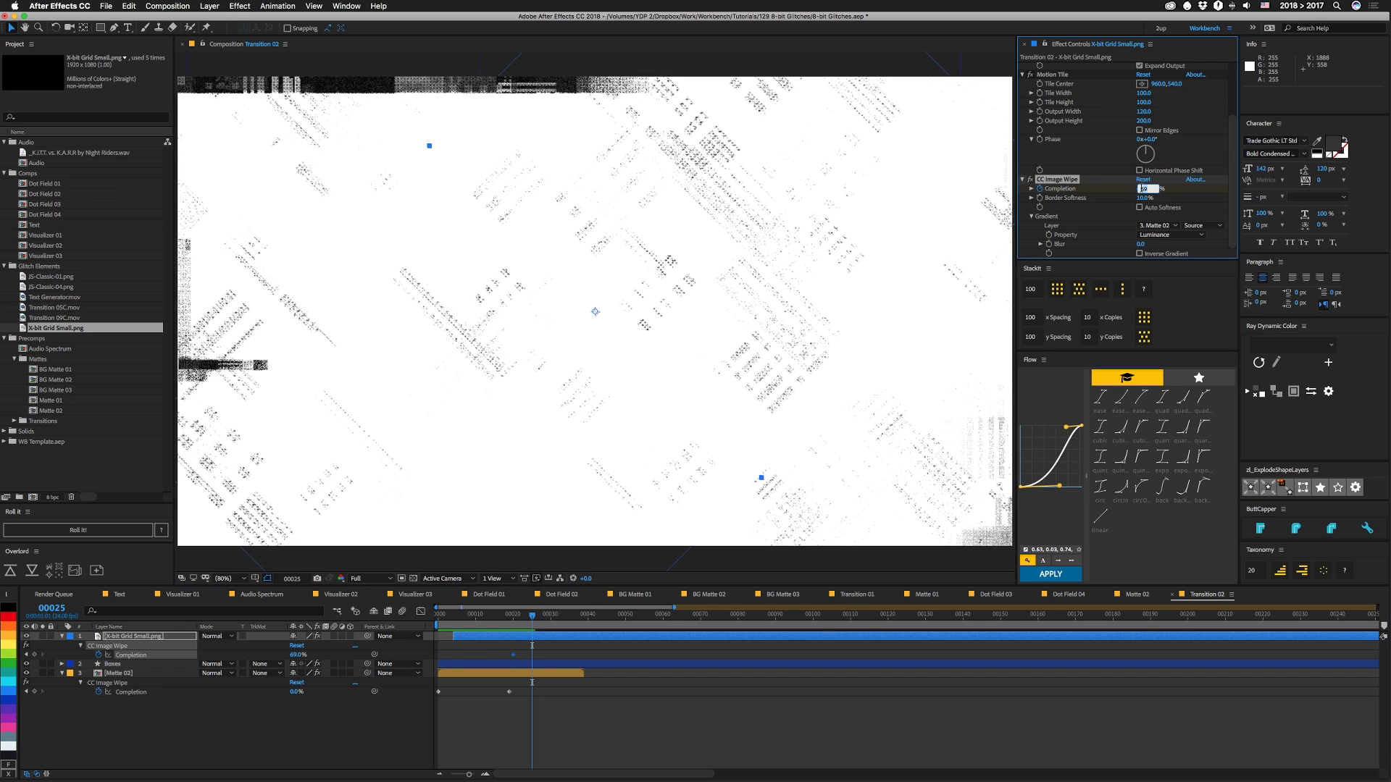
type("0")
key("Return")
Step: Shift both Completion keyframes five frames earlier and set the later keyframe to 100%
left_click_drag(552, 656, 495, 655)
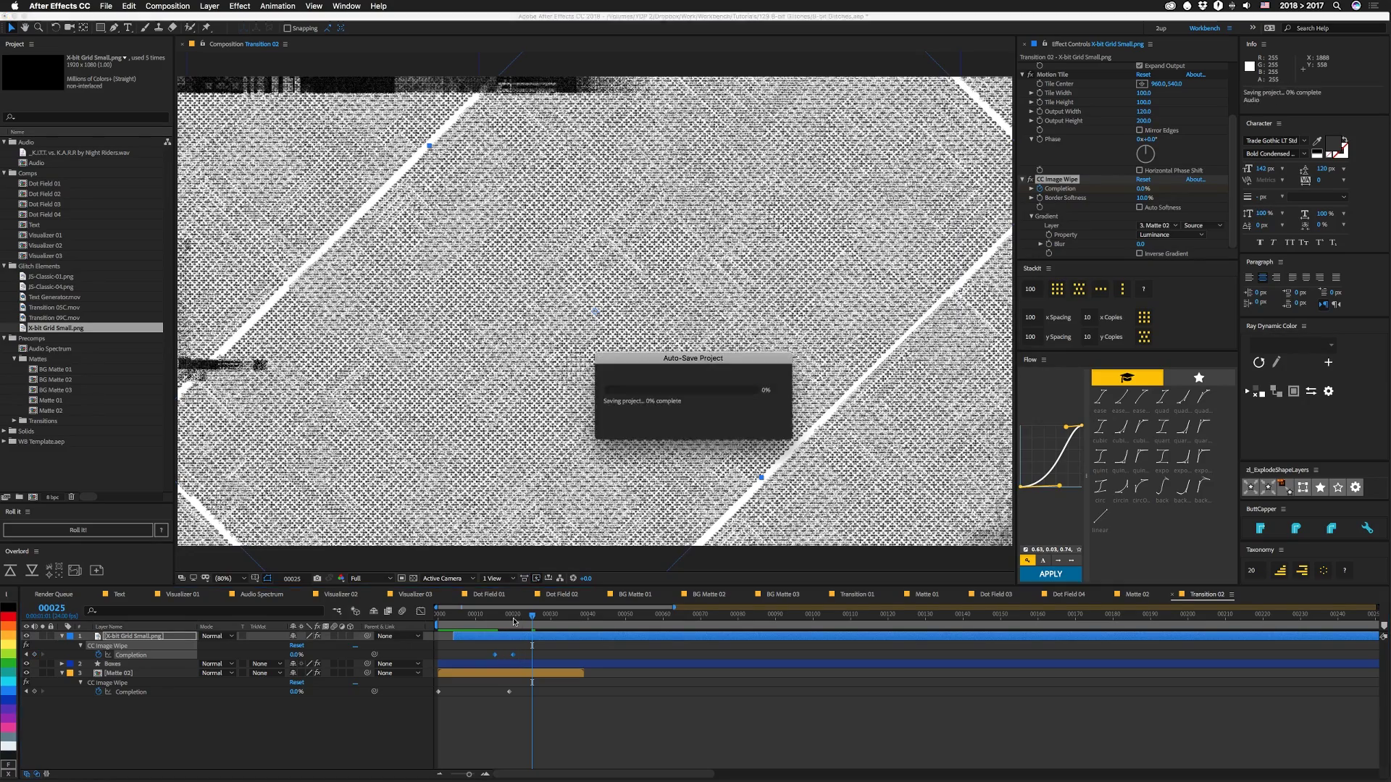
left_click(513, 616)
left_click(1142, 188)
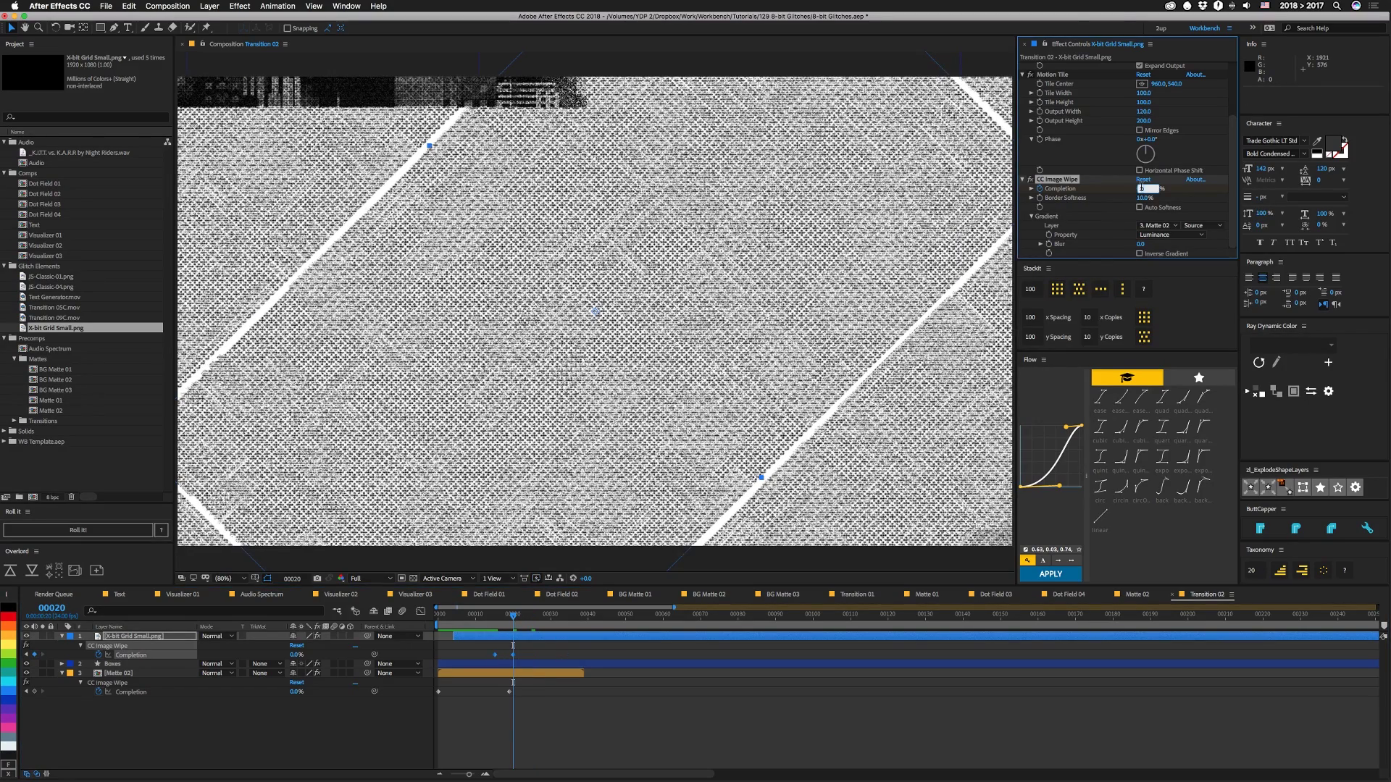
type("100")
key("Return")
left_click_drag(512, 616, 513, 618)
key("super+z")
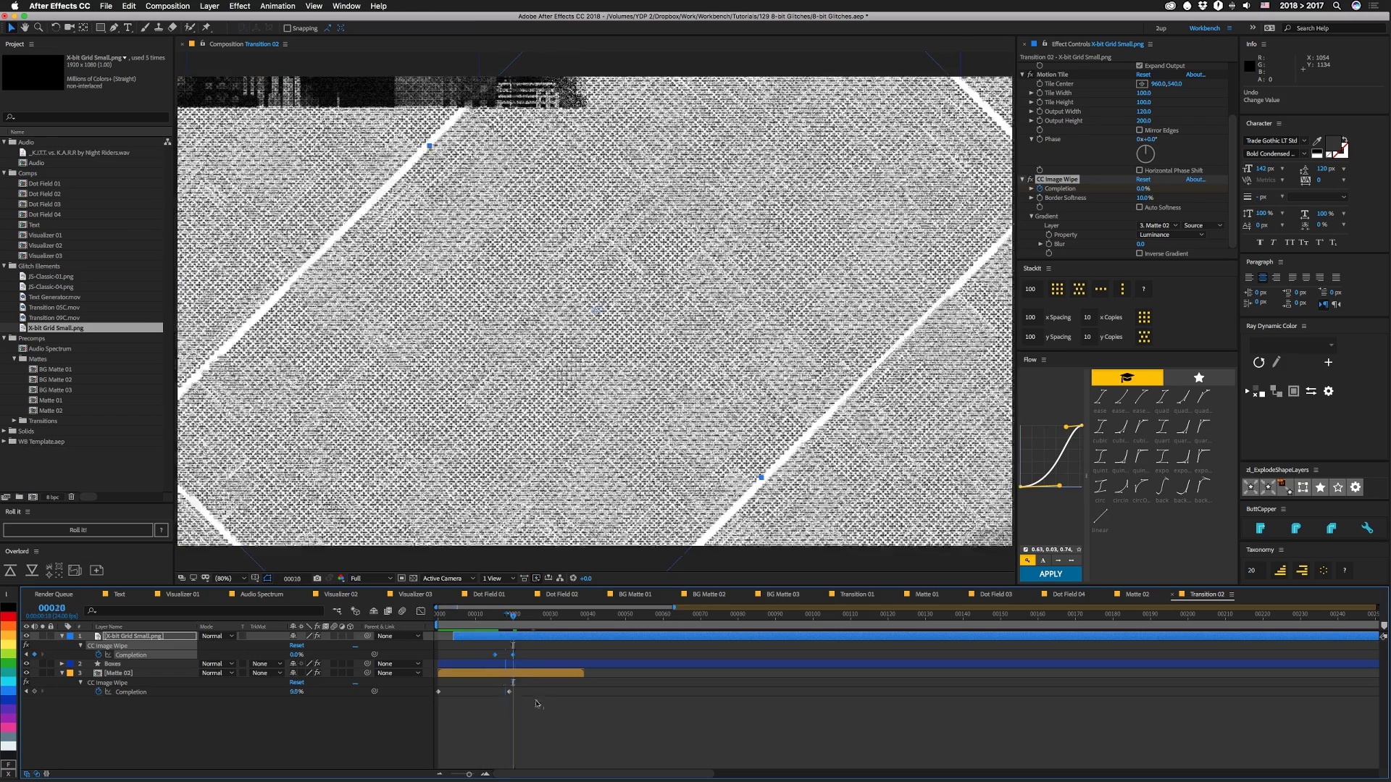
left_click_drag(512, 617, 495, 616)
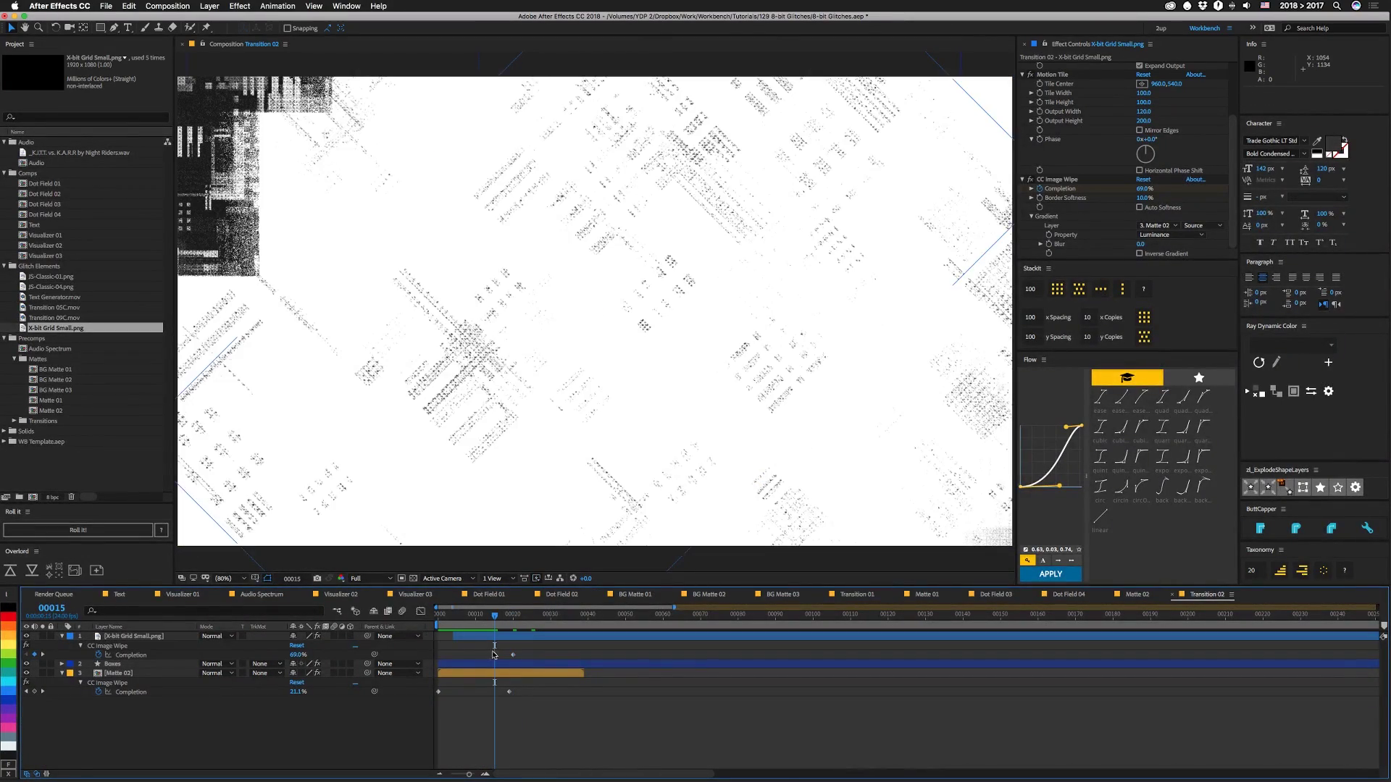
key("k")
left_click(1142, 189)
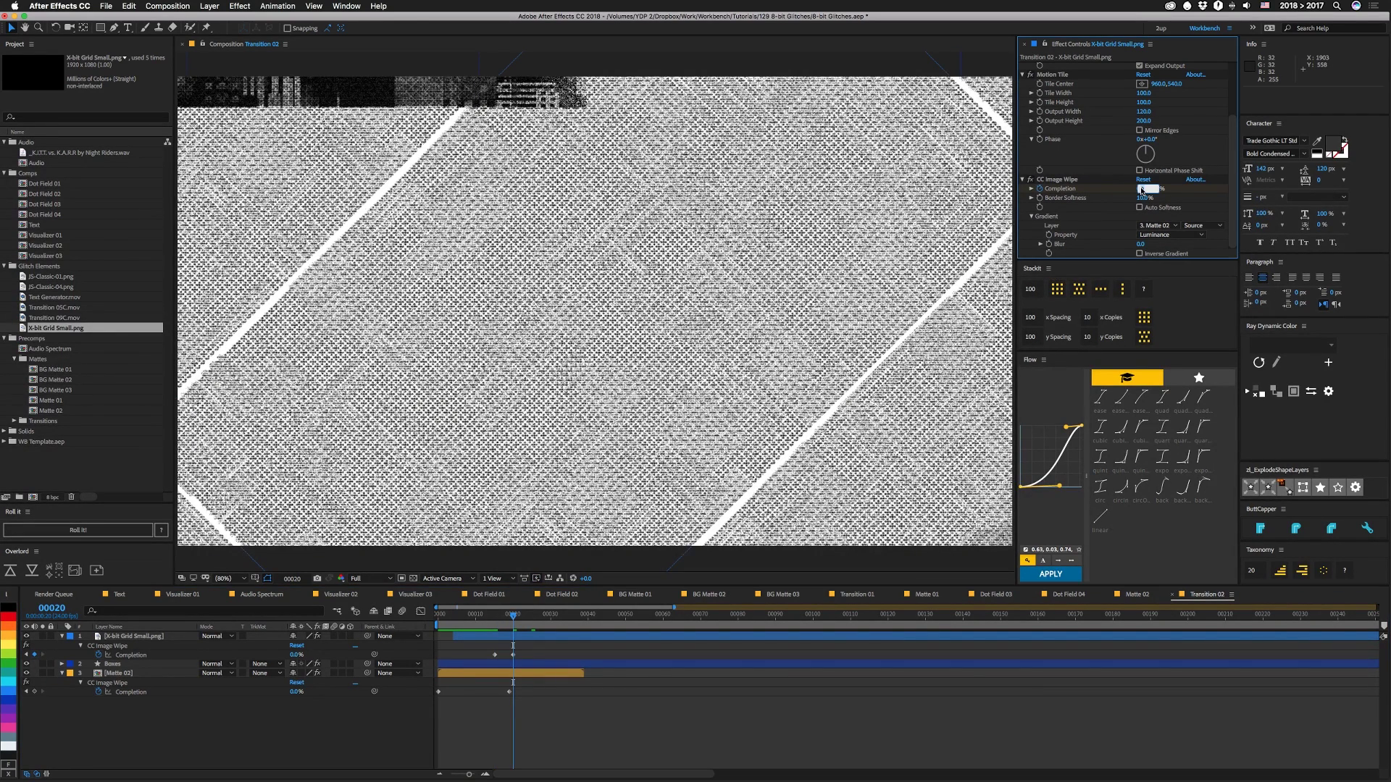
type("100")
key("Return")
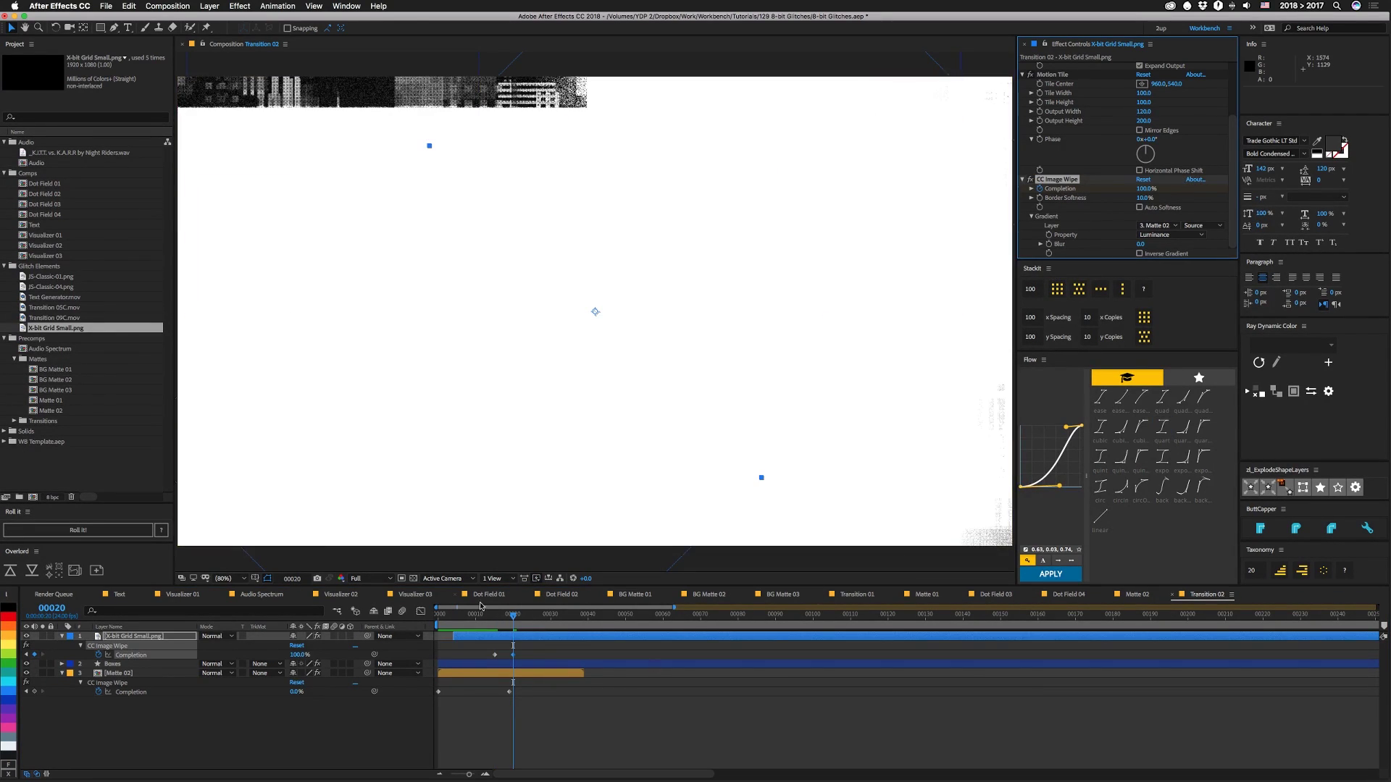
Step: Scrub and preview the wipe animation, then park the playhead at frame 12
left_click_drag(478, 615, 426, 623)
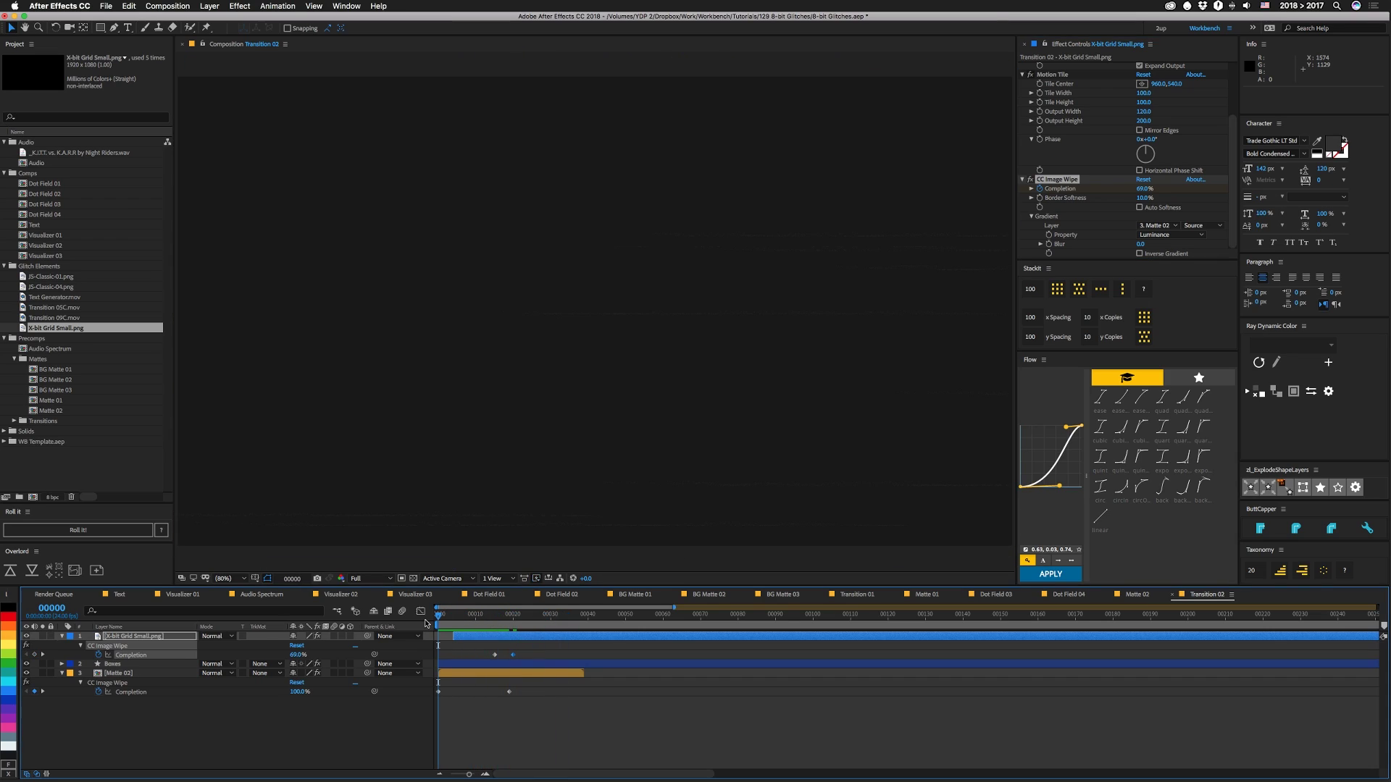
key("space")
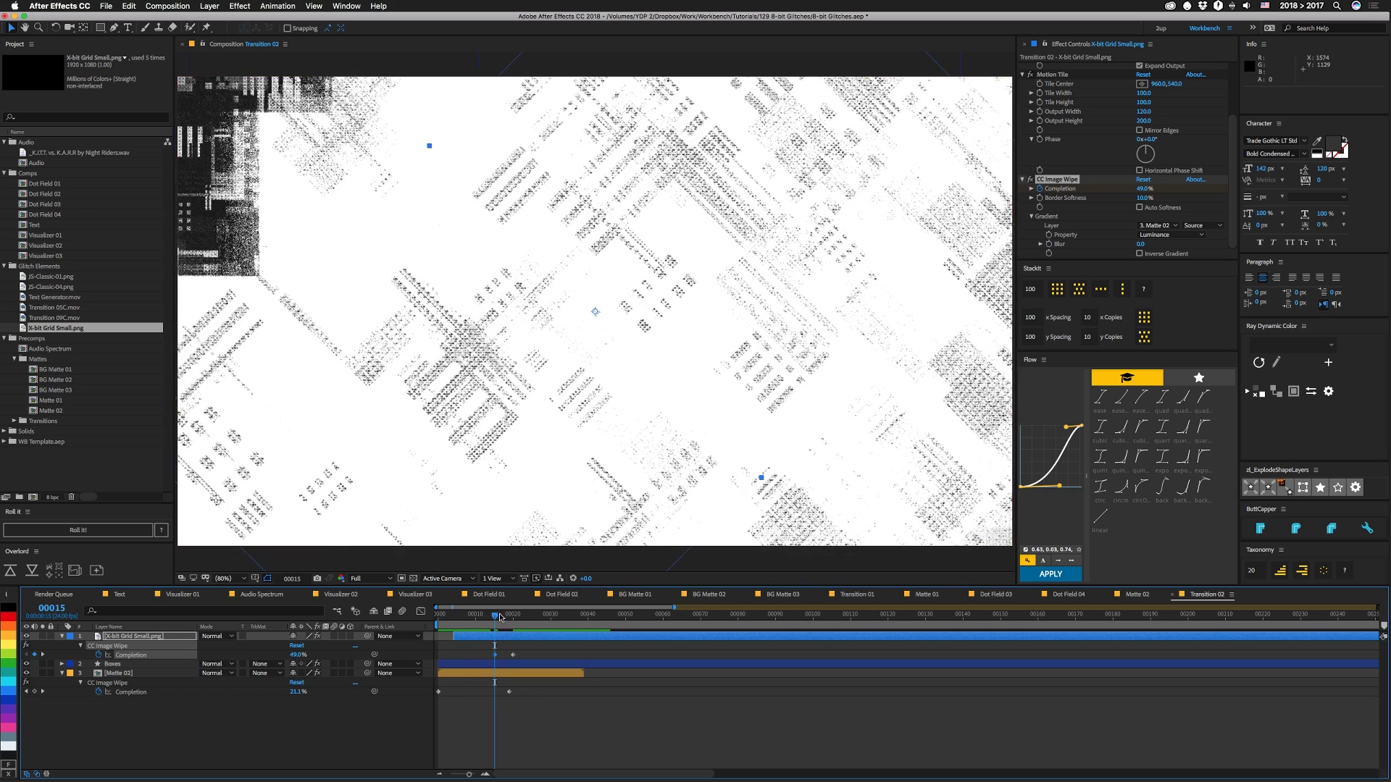
left_click(499, 617)
left_click_drag(500, 616, 482, 617)
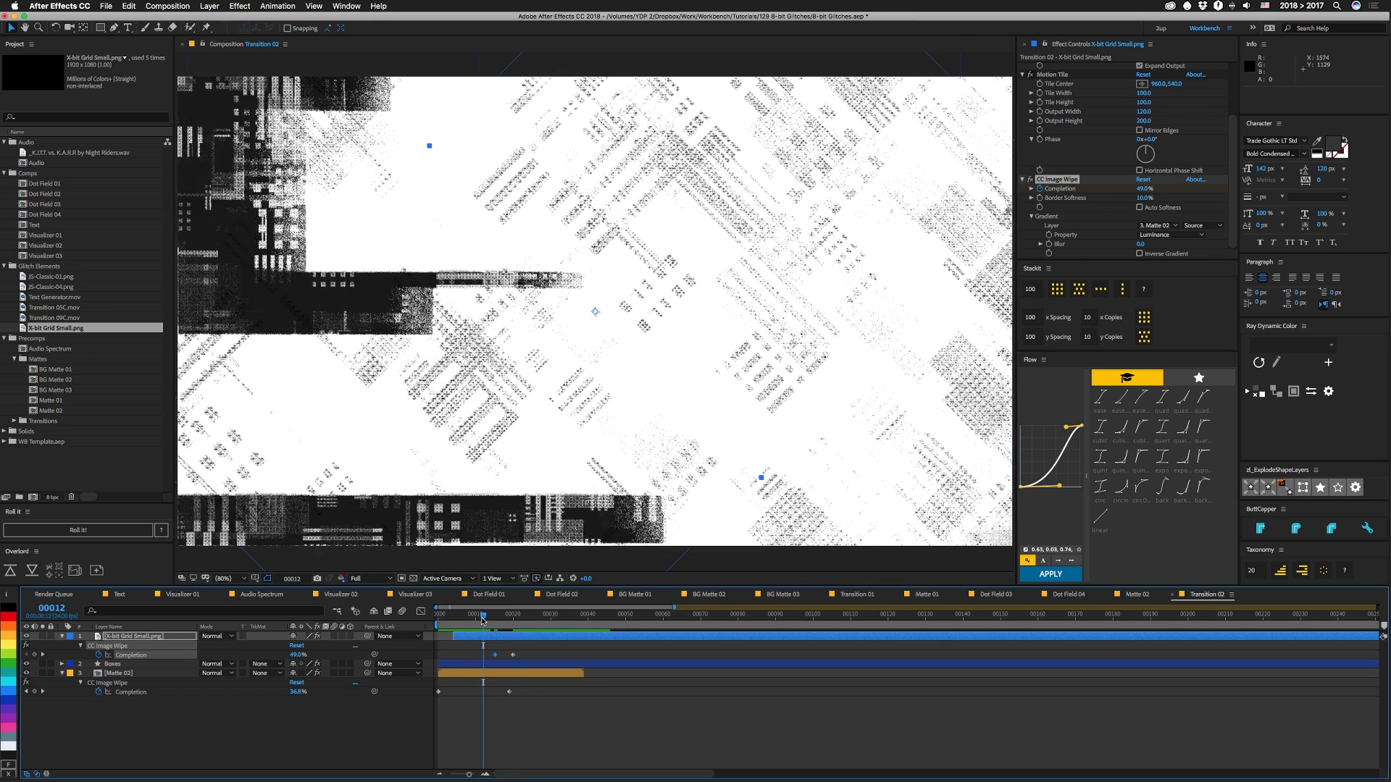
left_click(123, 300)
Step: Drop Text Generator.mov into the timeline at frame 12 and apply Threshold at Level 54
left_click_drag(58, 303, 132, 636)
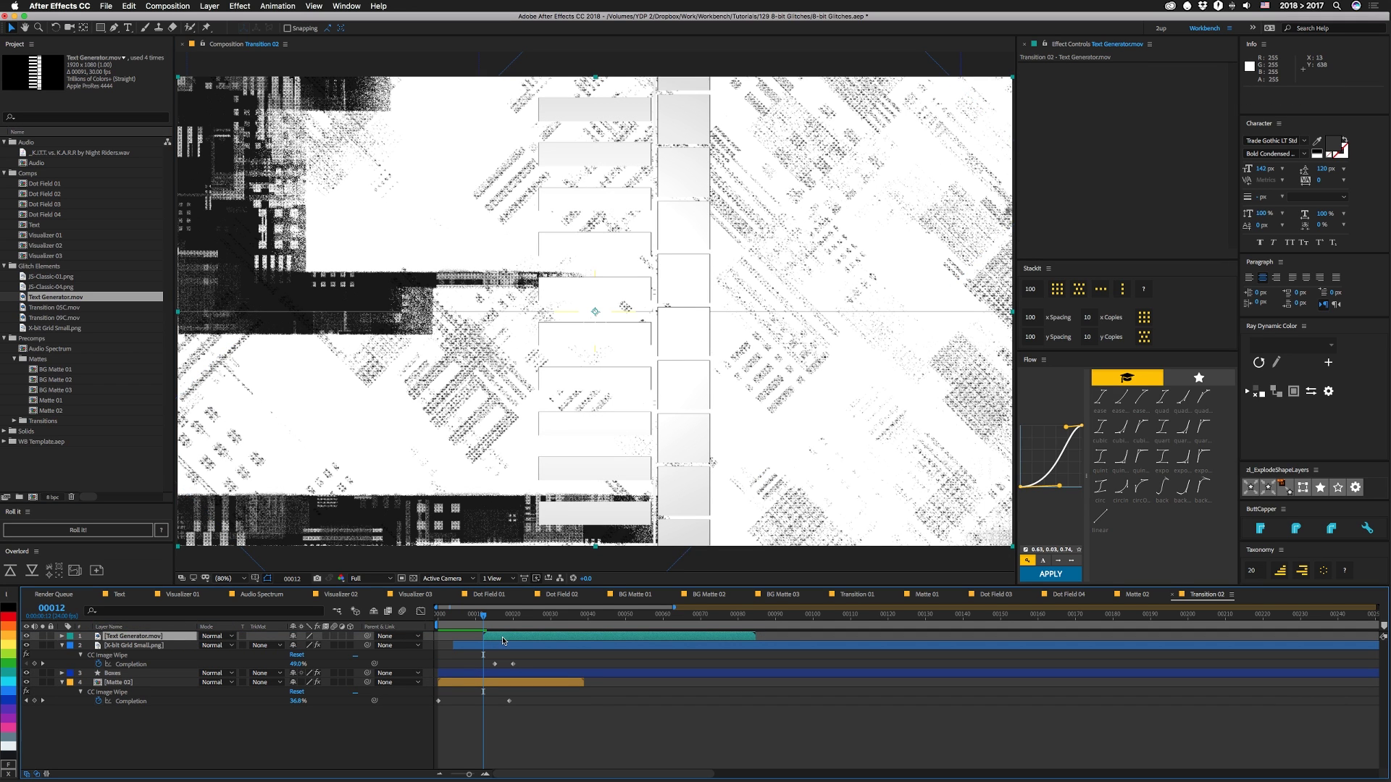
left_click_drag(503, 641, 501, 640)
key("ctrl+space")
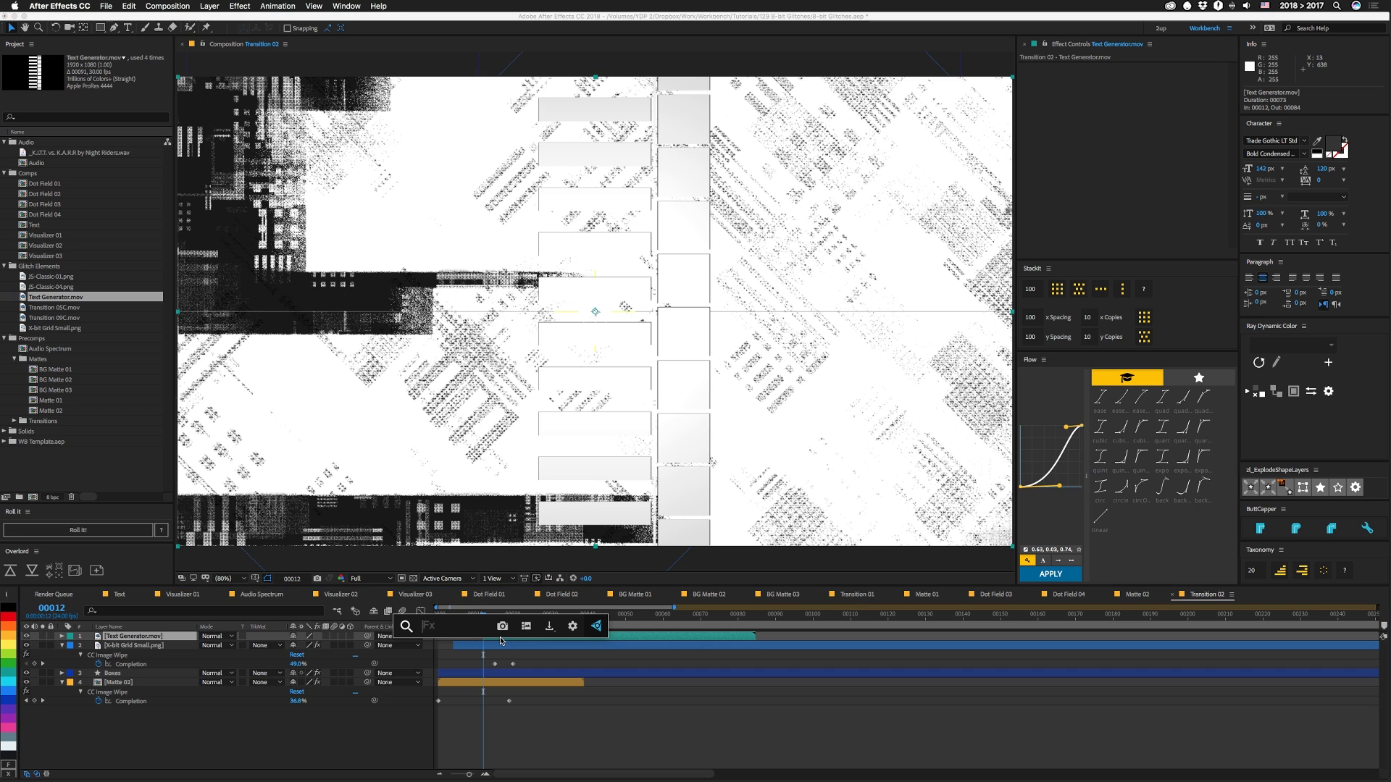
type("thresh")
key("Return")
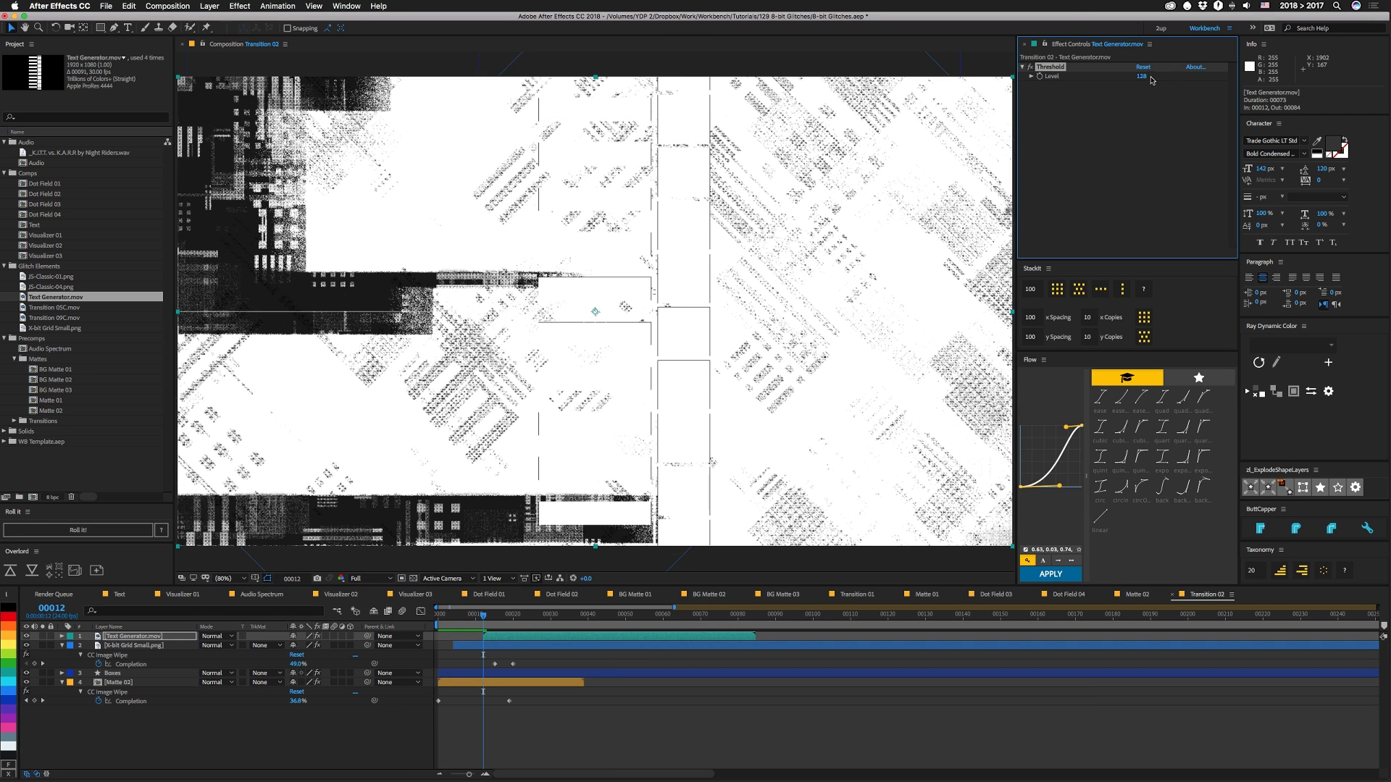
left_click_drag(1152, 80, 1174, 141)
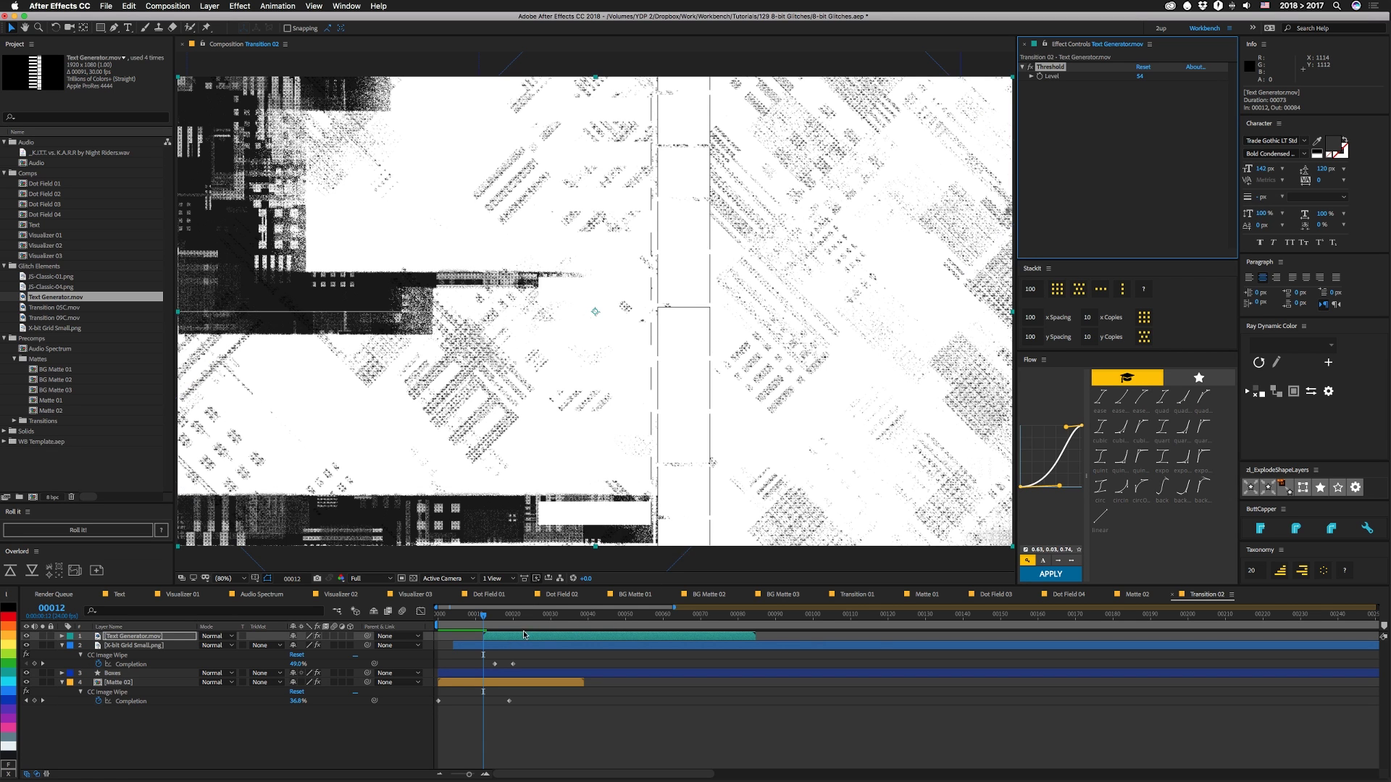
Step: Start the Text Generator layer at frame 5, scale it to 758% by 180%, and move it near the bottom
left_click_drag(528, 639, 501, 640)
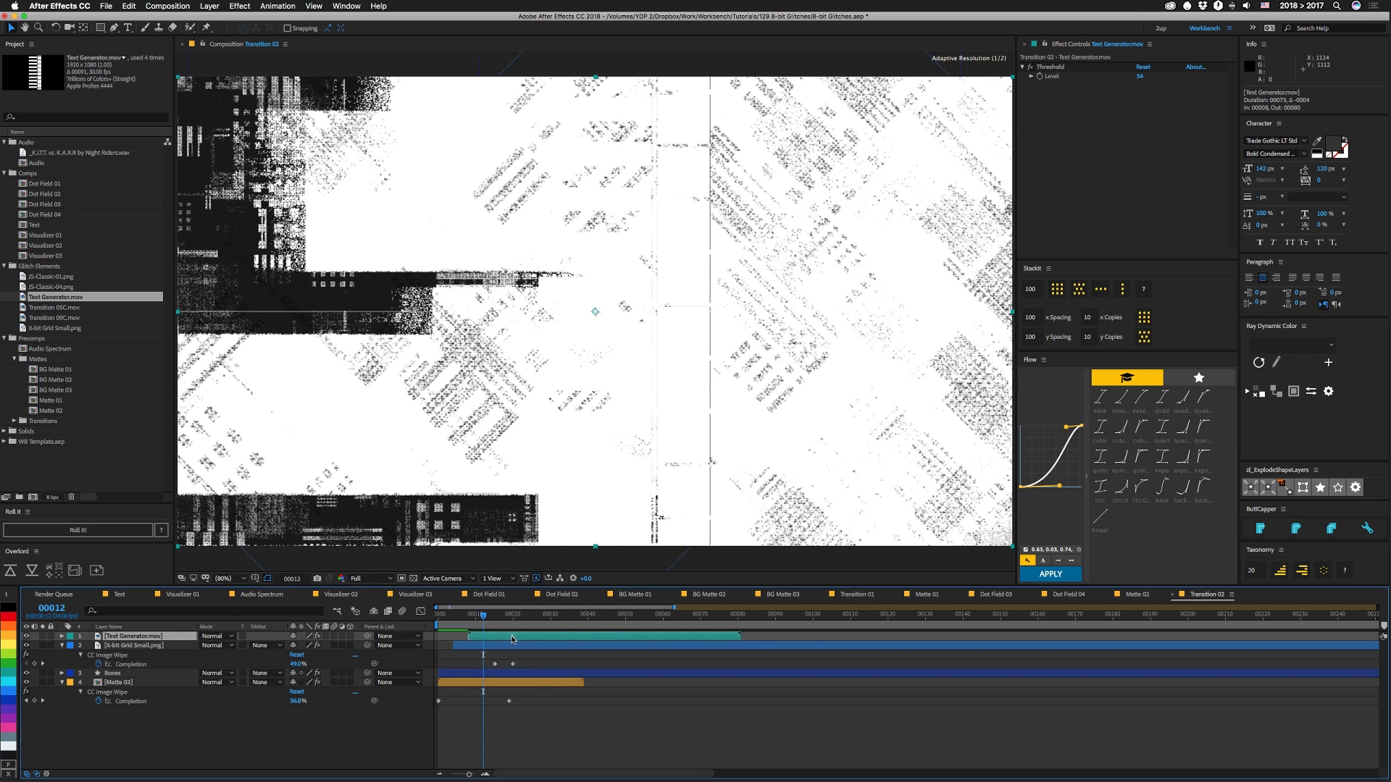
key("s")
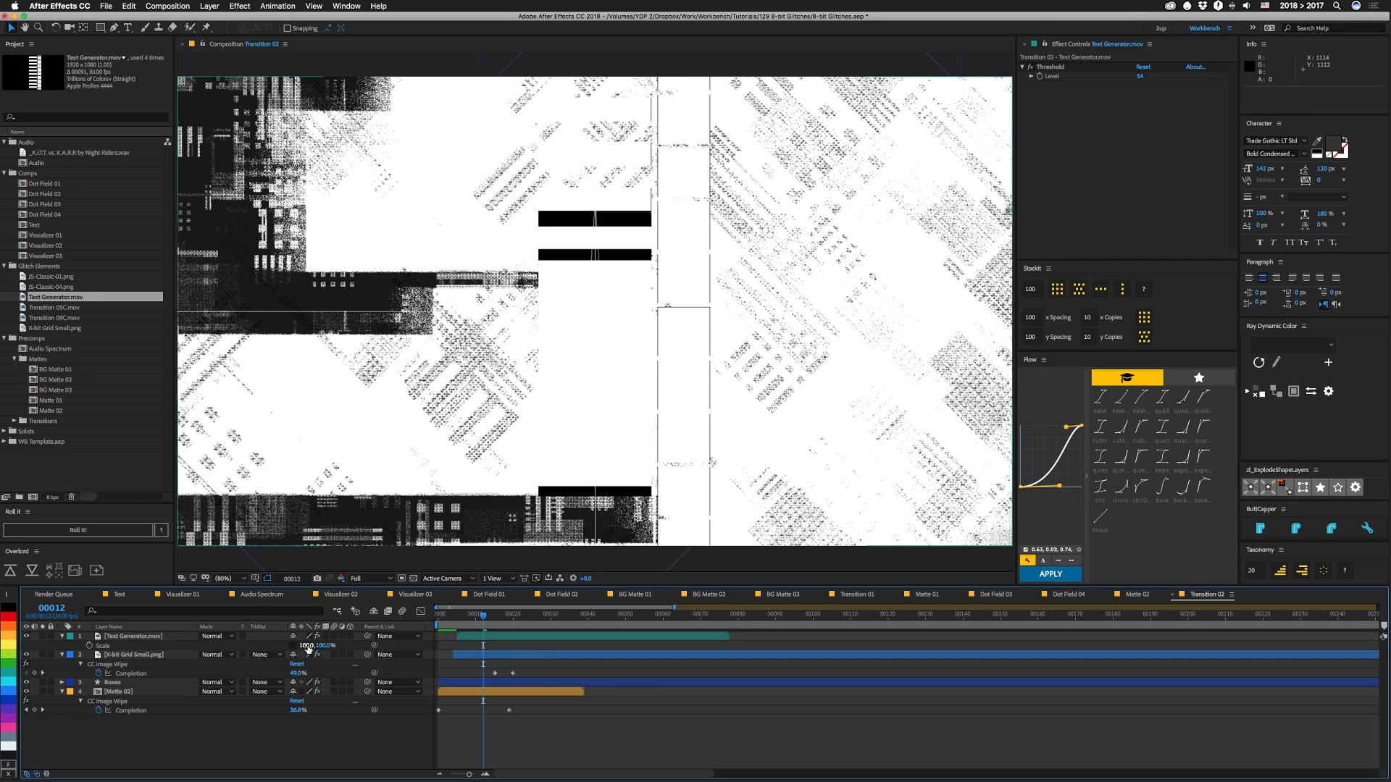
left_click_drag(308, 648, 620, 636)
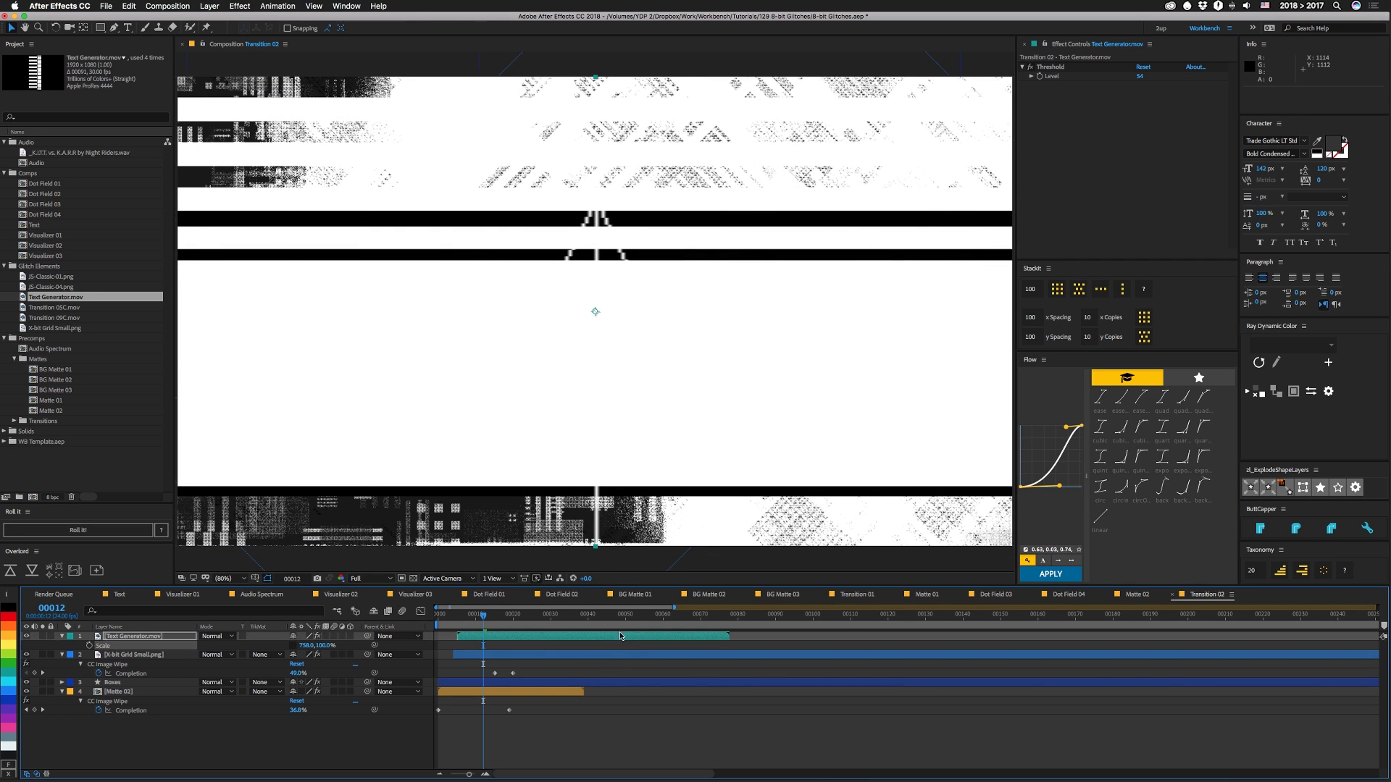
left_click_drag(325, 646, 282, 649)
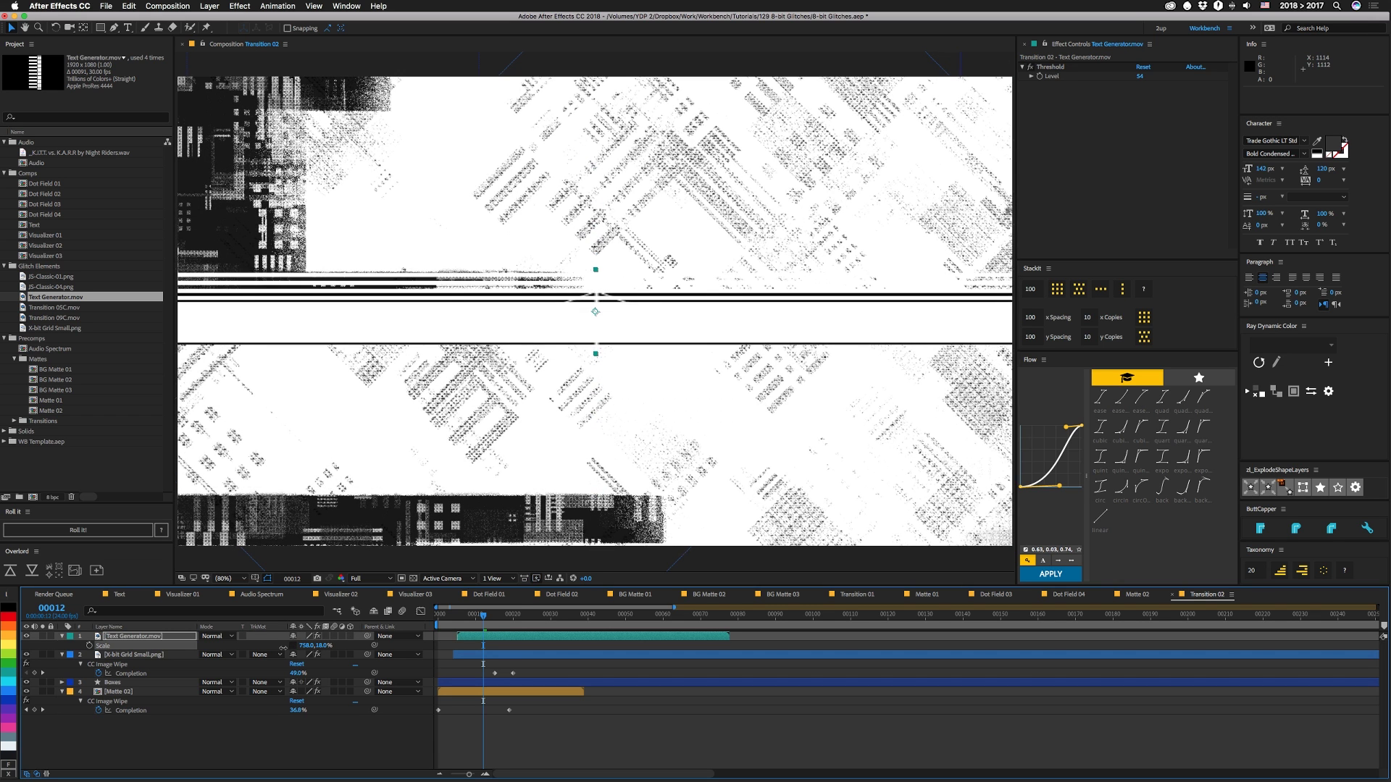
left_click_drag(634, 321, 578, 525)
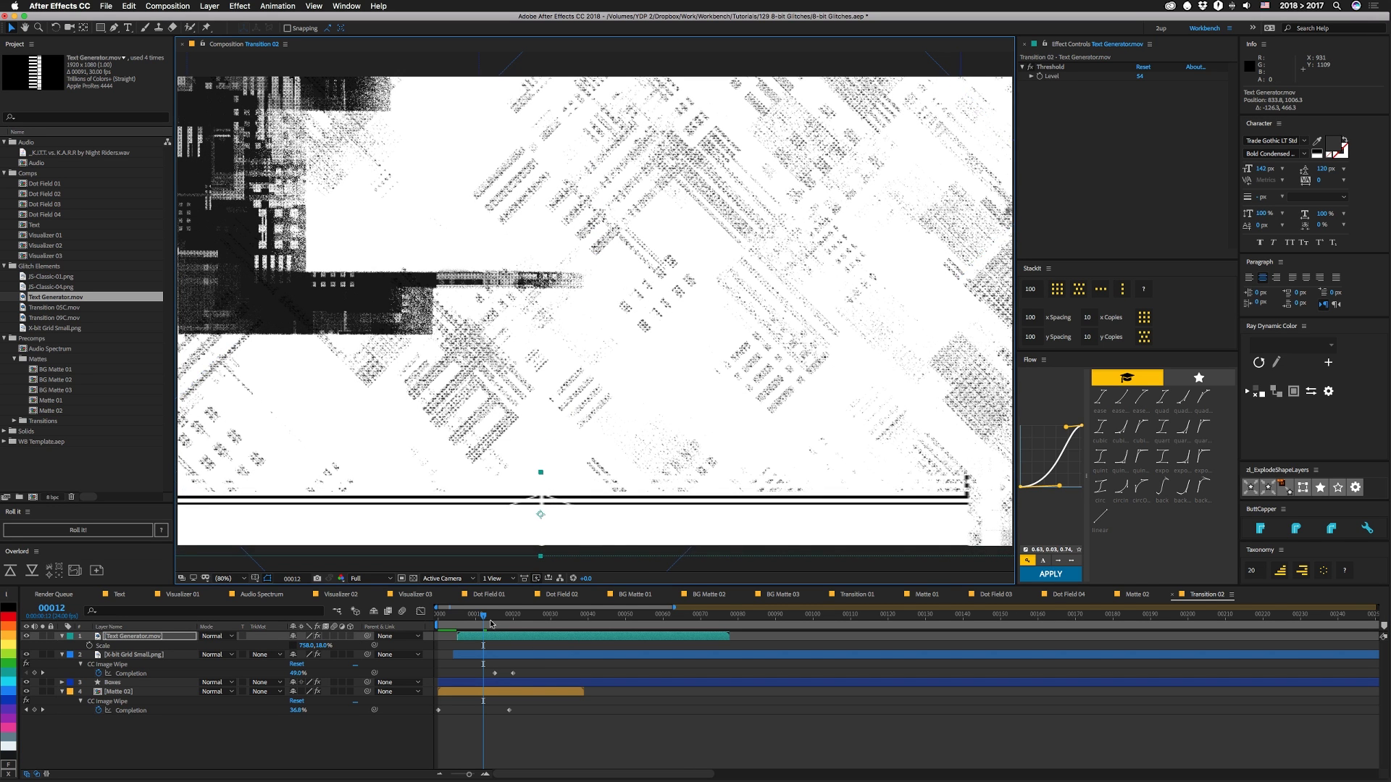
mouse_move(483, 616)
left_mouse_down()
mouse_move(505, 620)
mouse_move(468, 621)
mouse_move(501, 621)
left_mouse_up()
Step: Duplicate the text layer and move the copy's bars up near the top of the frame
left_click(505, 640)
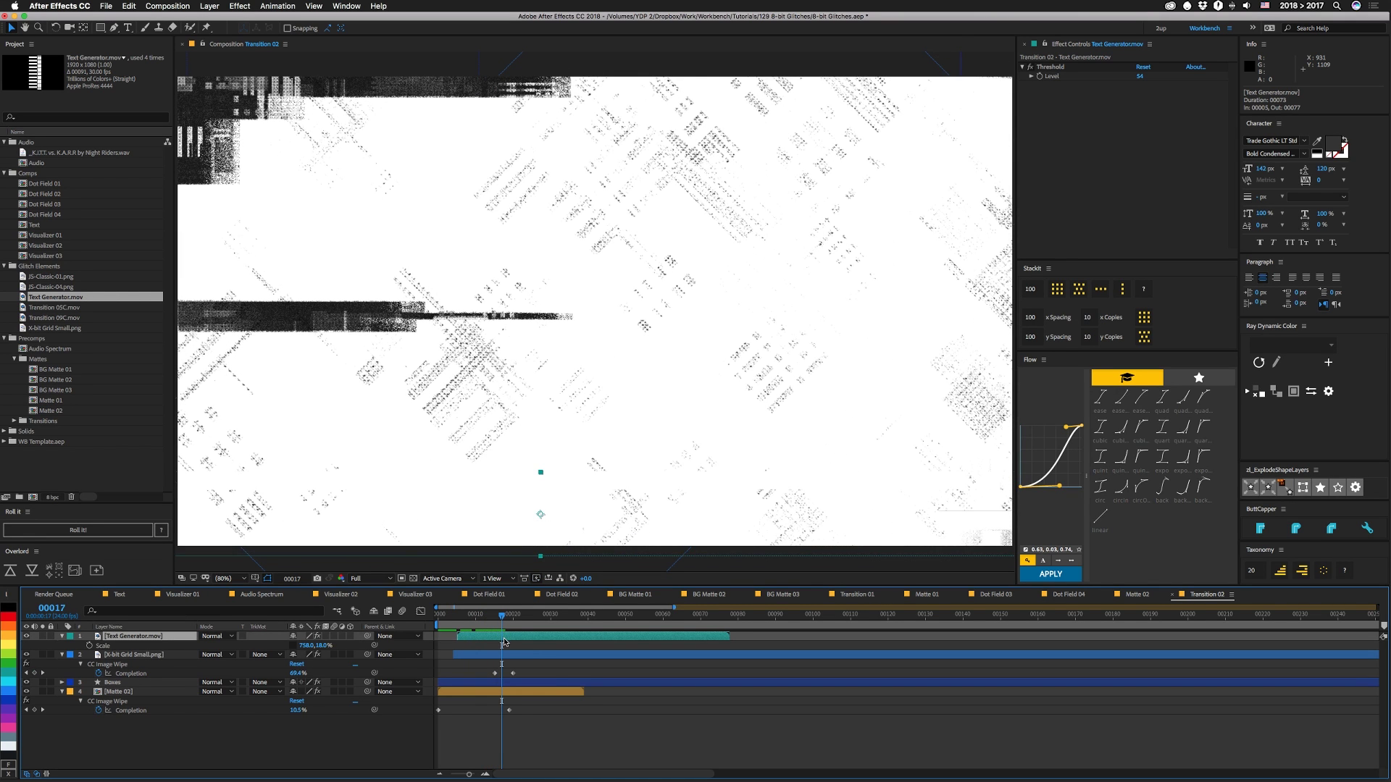
key("super+d")
left_click(567, 510)
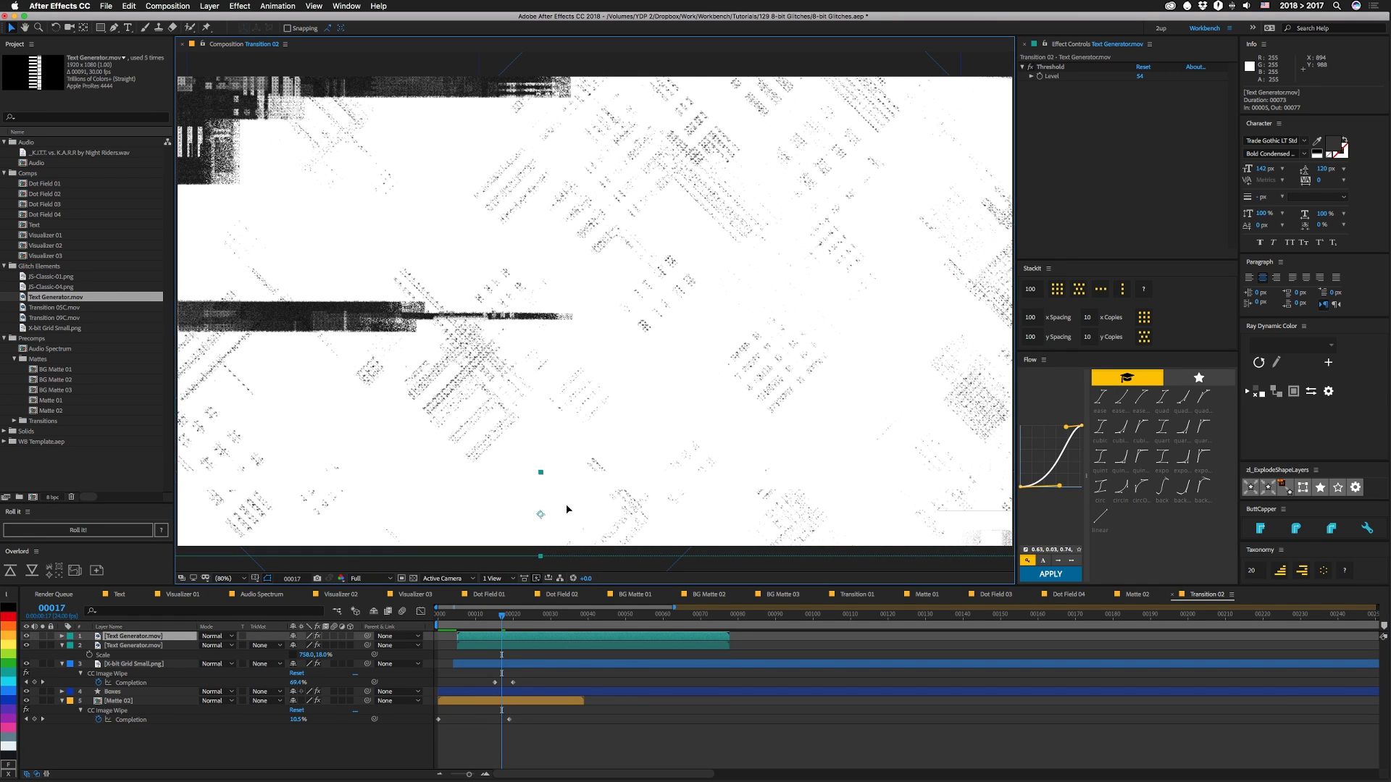
left_click_drag(567, 510, 552, 117)
left_click_drag(510, 616, 517, 618)
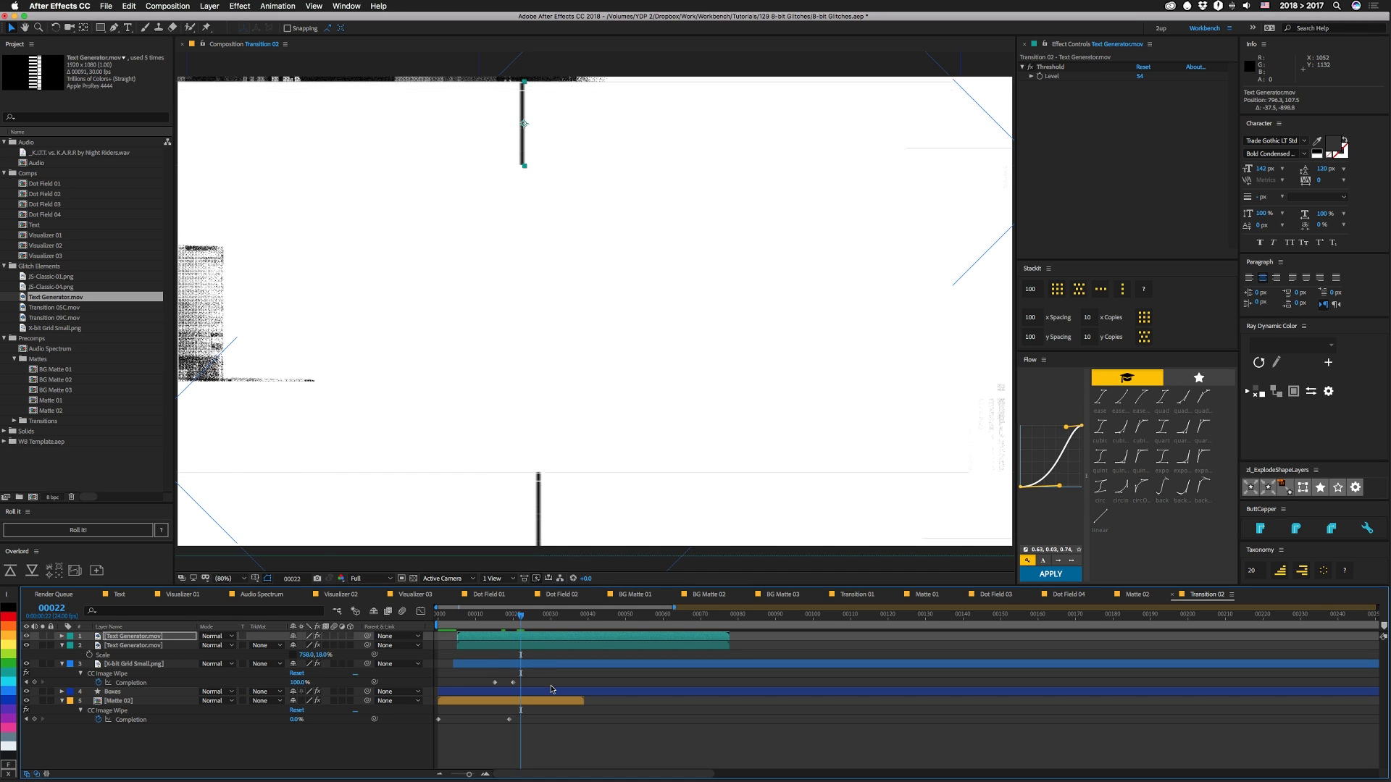
key("super+shift+a")
Step: Add a full-frame rectangle with a solid white fill and name the layer White
double_click(101, 27)
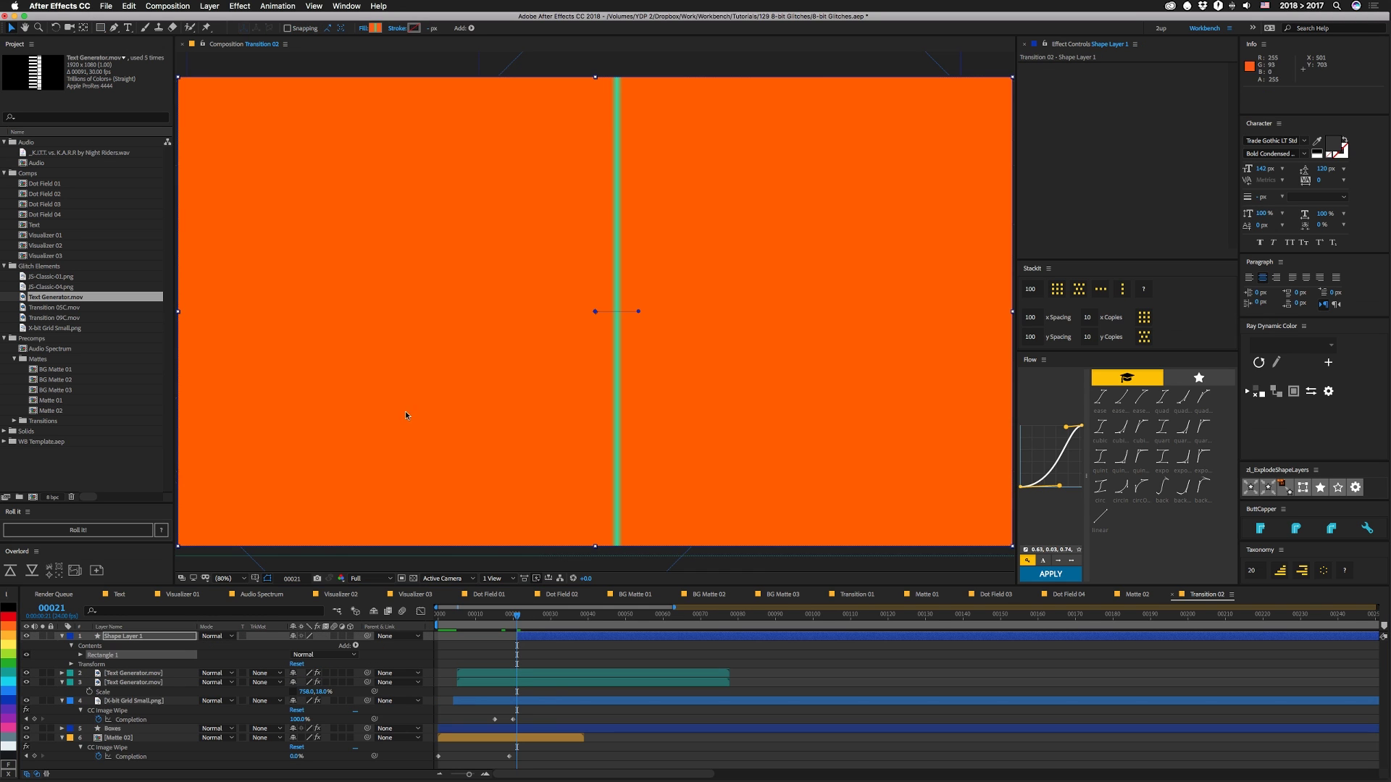
left_click(363, 27)
left_click(100, 153)
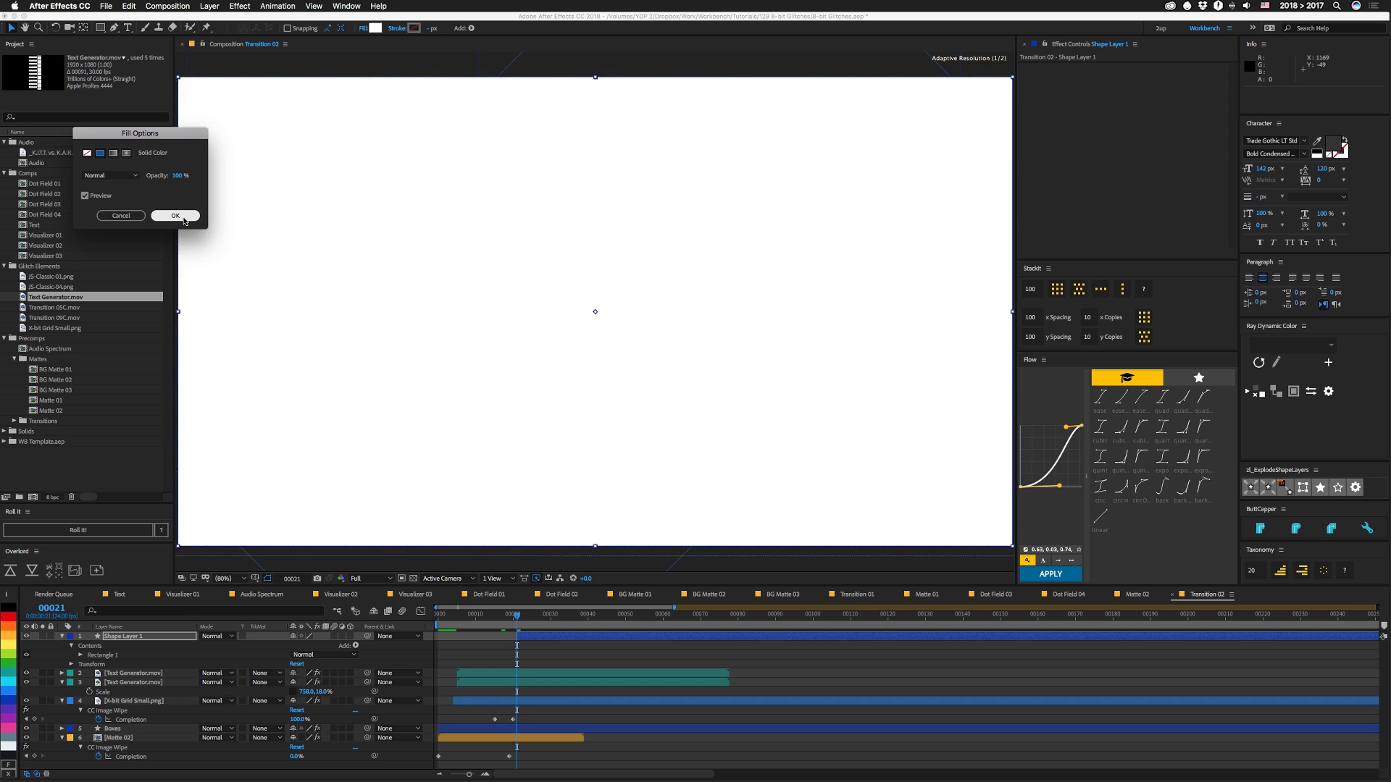
left_click(176, 215)
key("Return")
type("White")
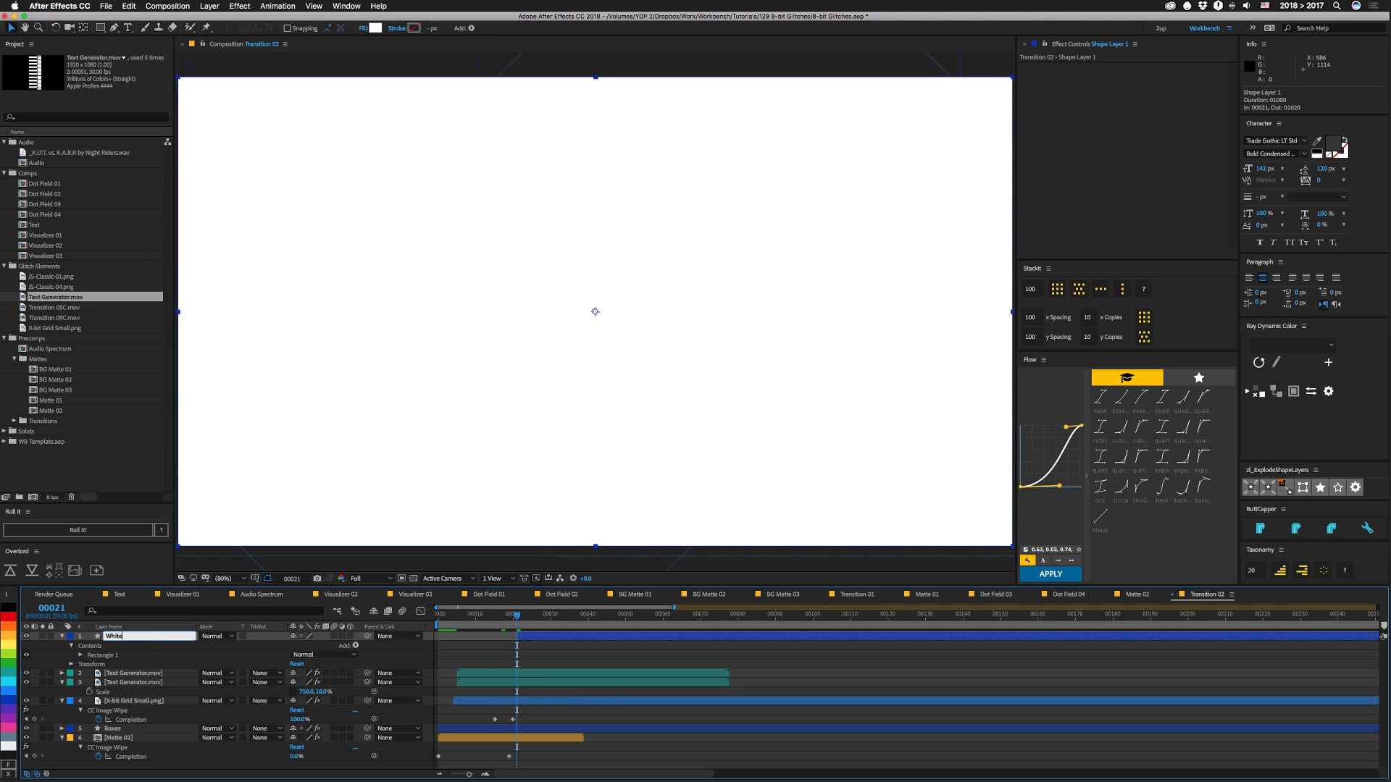
key("Return")
Step: Preview Transition 02, save the project, and switch to BG Matte 03
key("space")
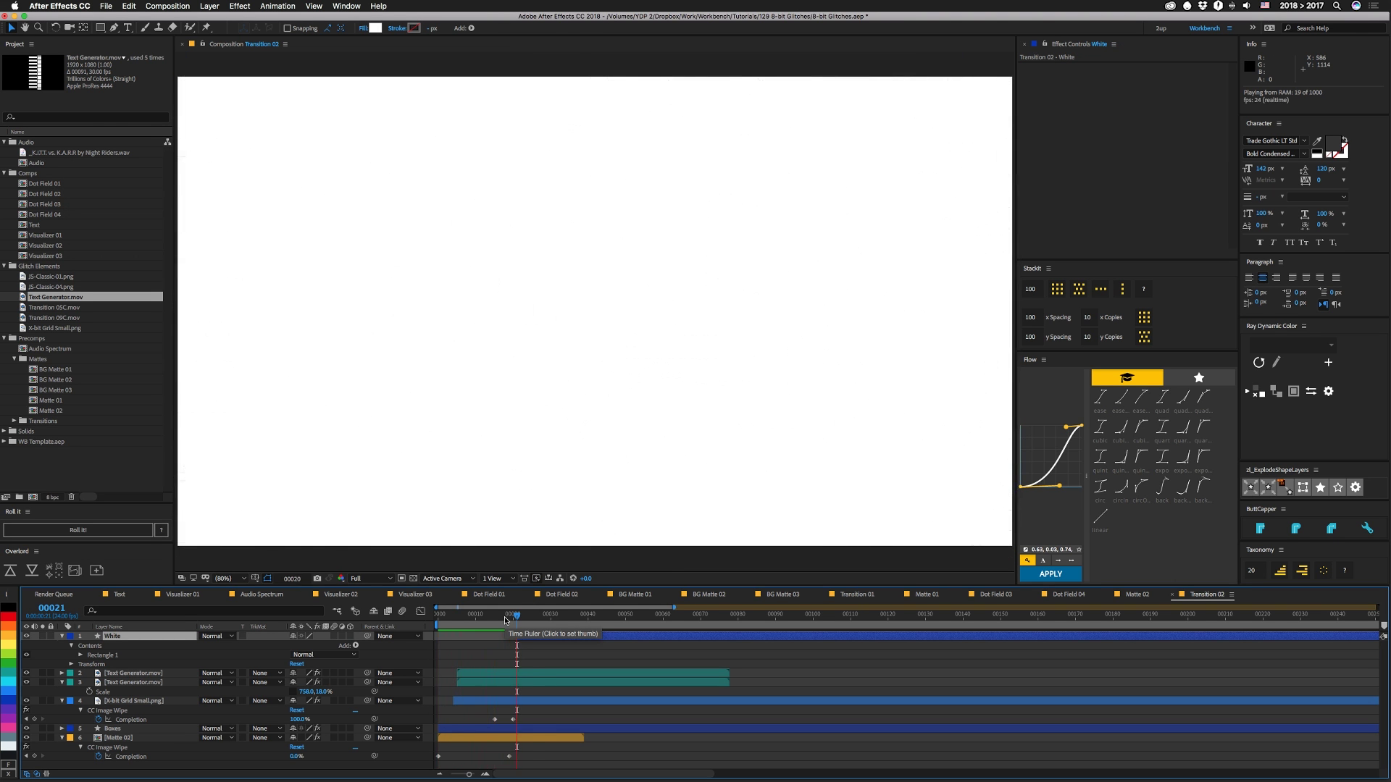
key("space")
key("super+s")
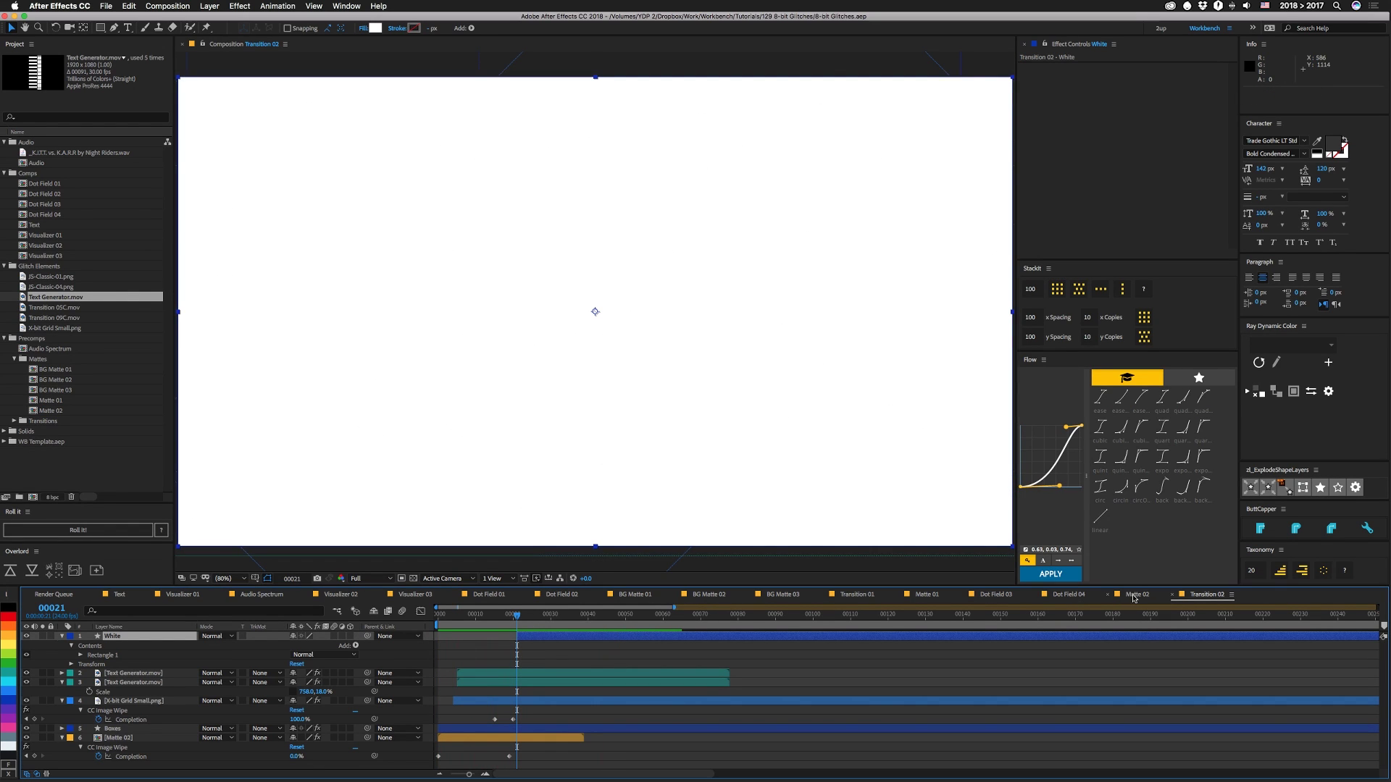
left_click(791, 596)
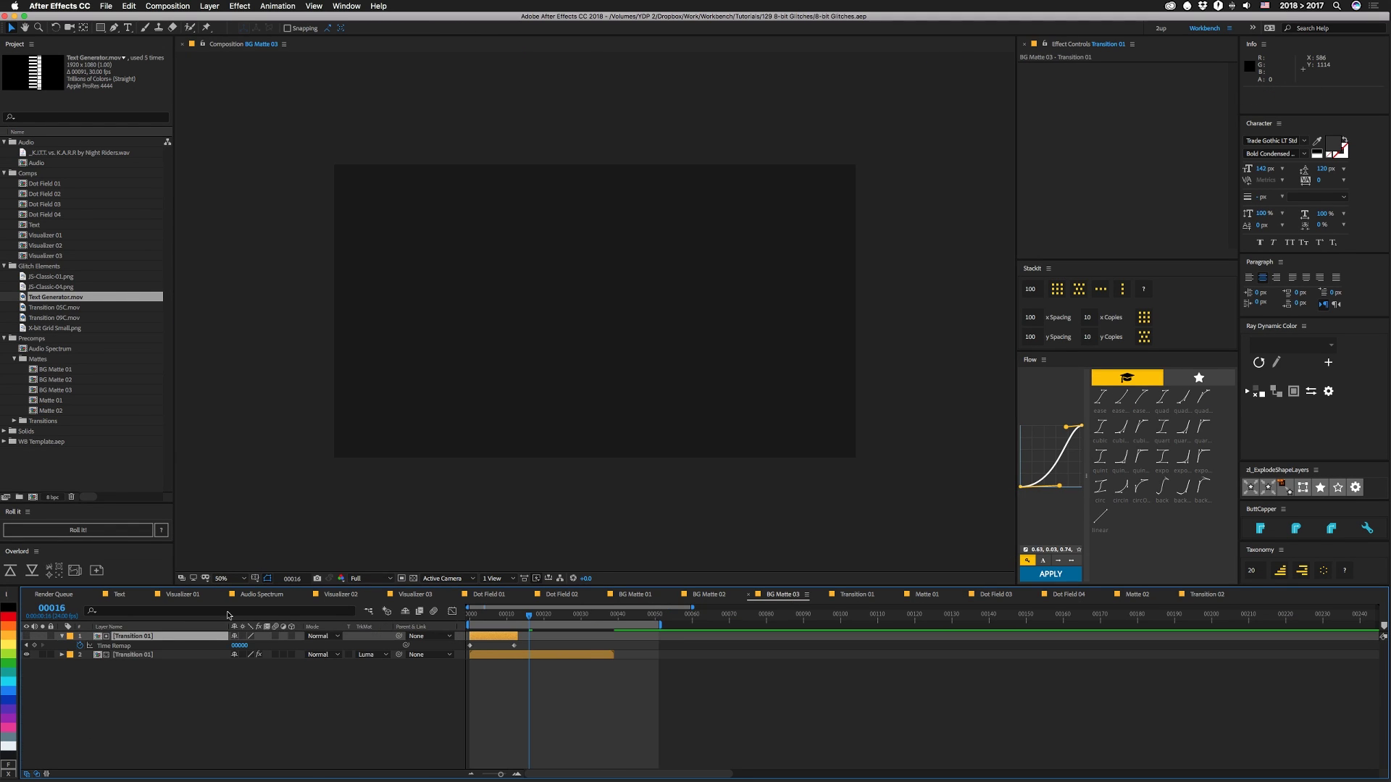
Step: Duplicate BG Matte 03 as BG Matte 04 and replace its two Transition 01 layers with Transition 02
left_click(58, 392)
key("super+d")
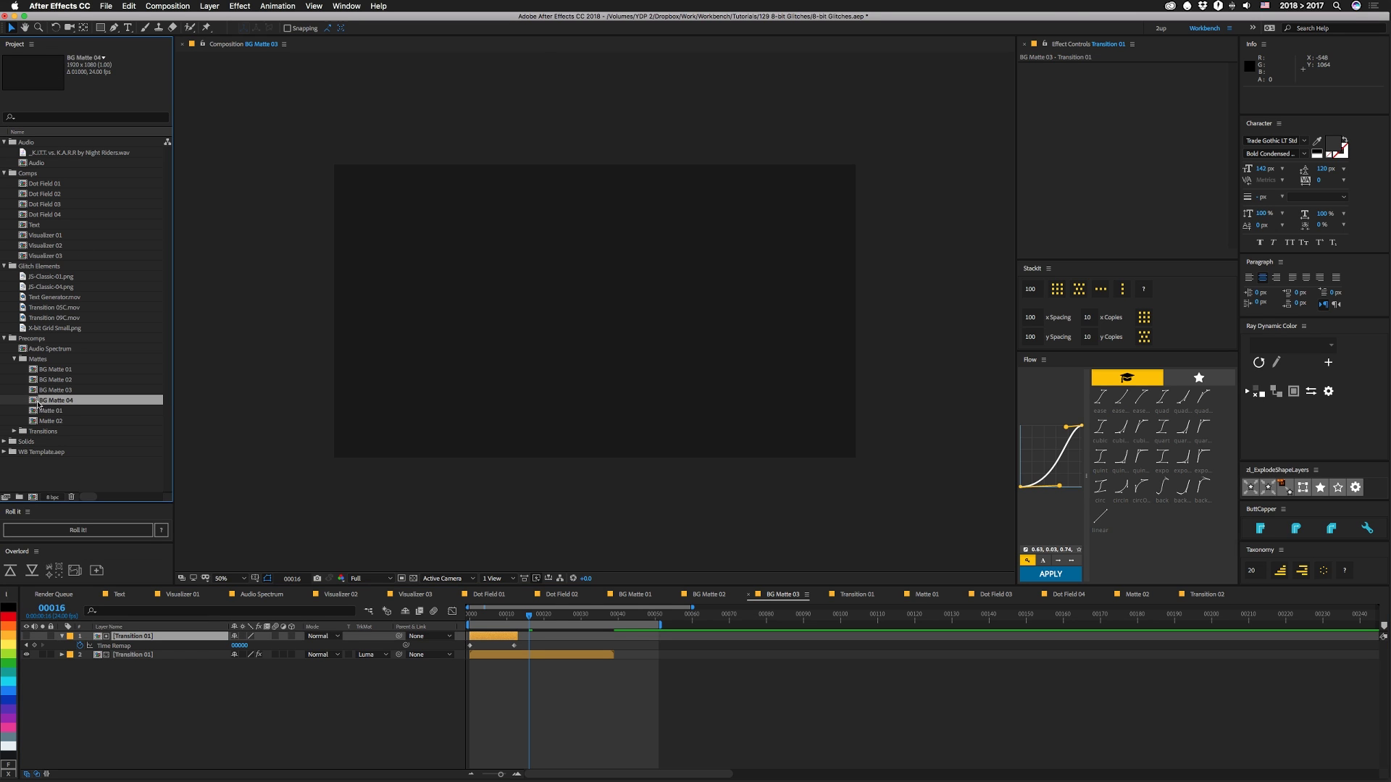
double_click(35, 403)
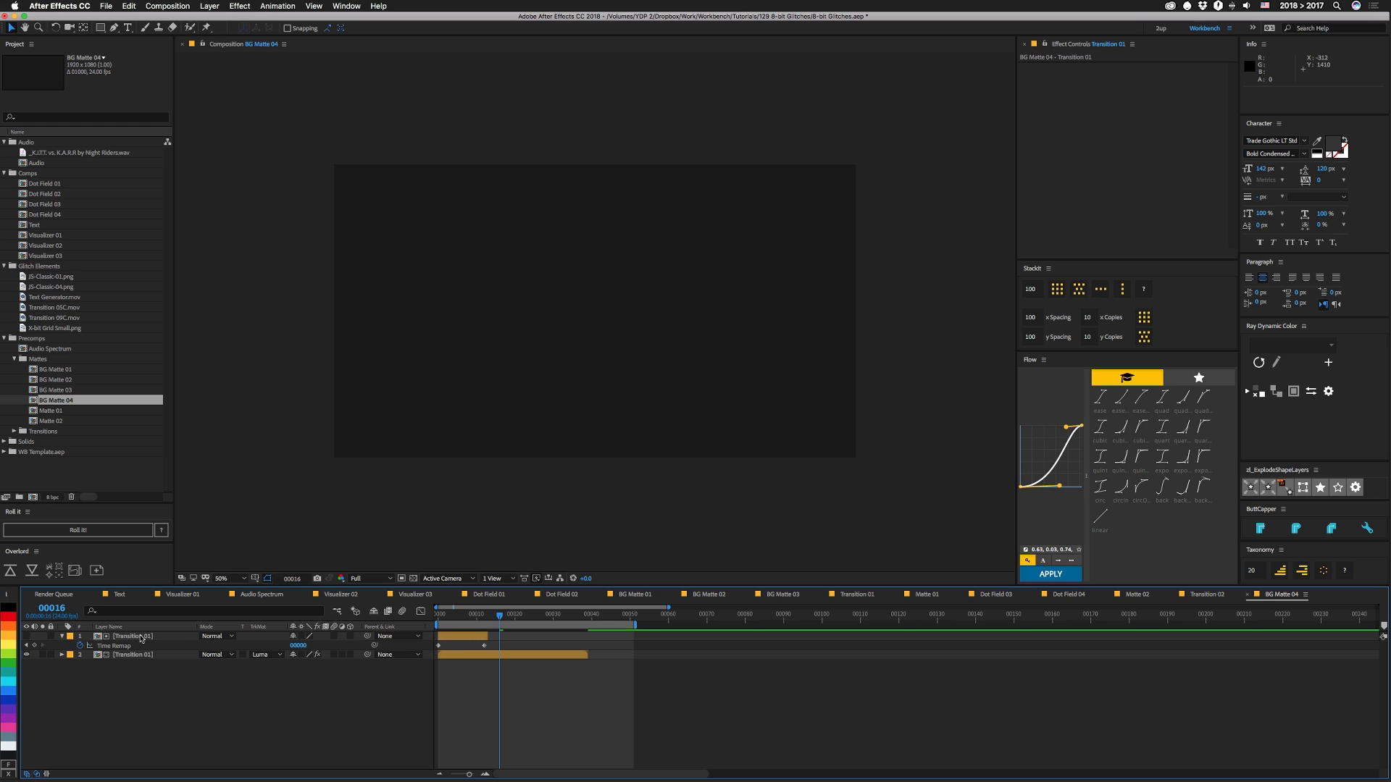
left_click(137, 656, "shift")
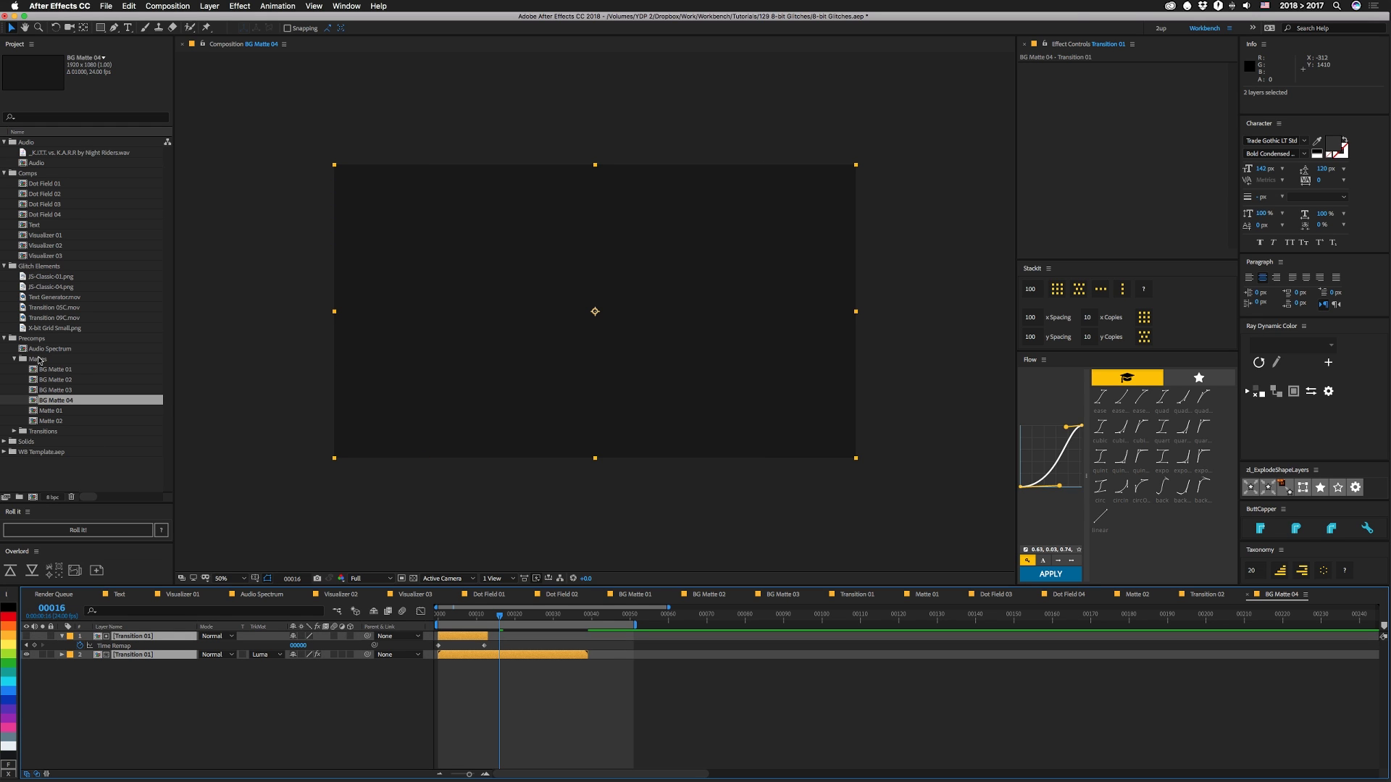
left_click(14, 432)
left_click_drag(51, 452, 416, 625)
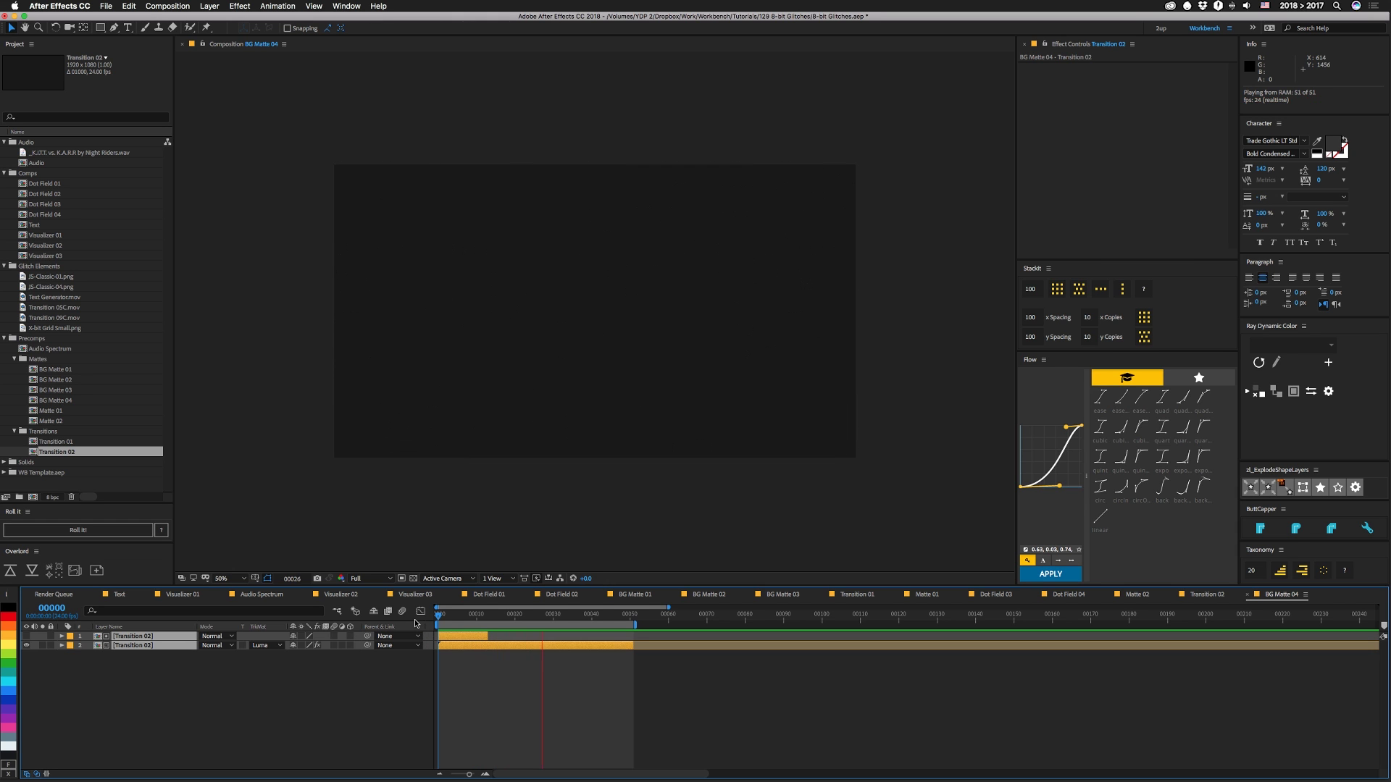
key("space")
Step: Time-remap the top Transition 02 layer, moving its end keyframe to frame 15, then to frame 17
key("super+alt+t")
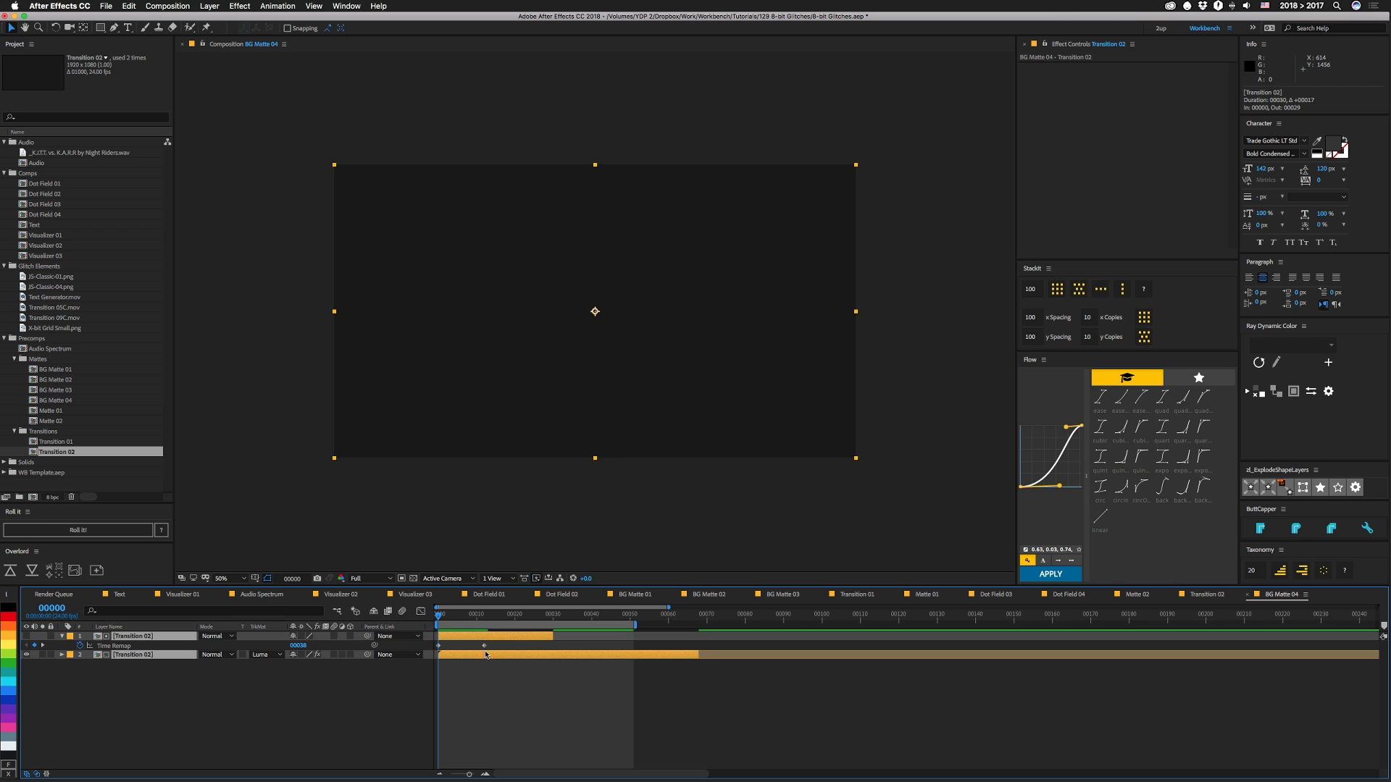
left_click_drag(484, 645, 515, 649)
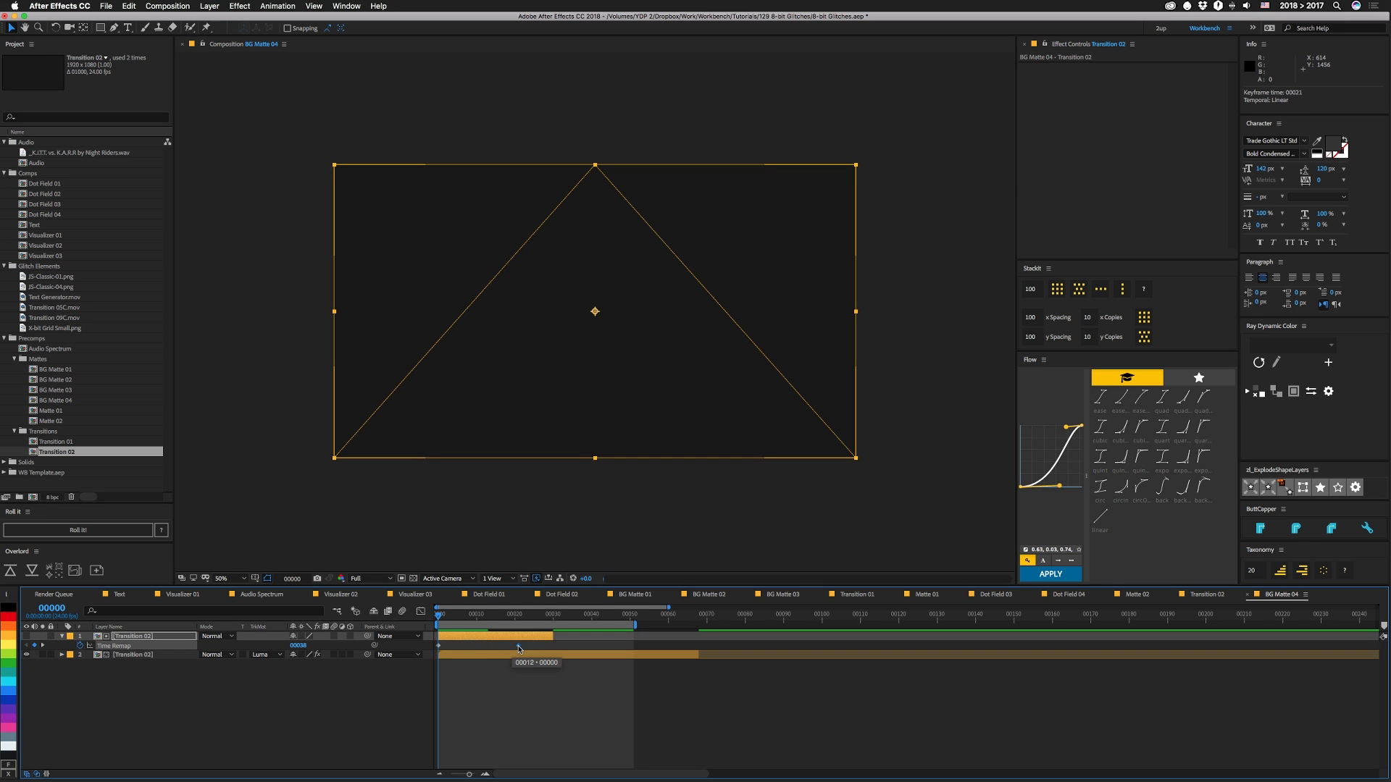
key("space")
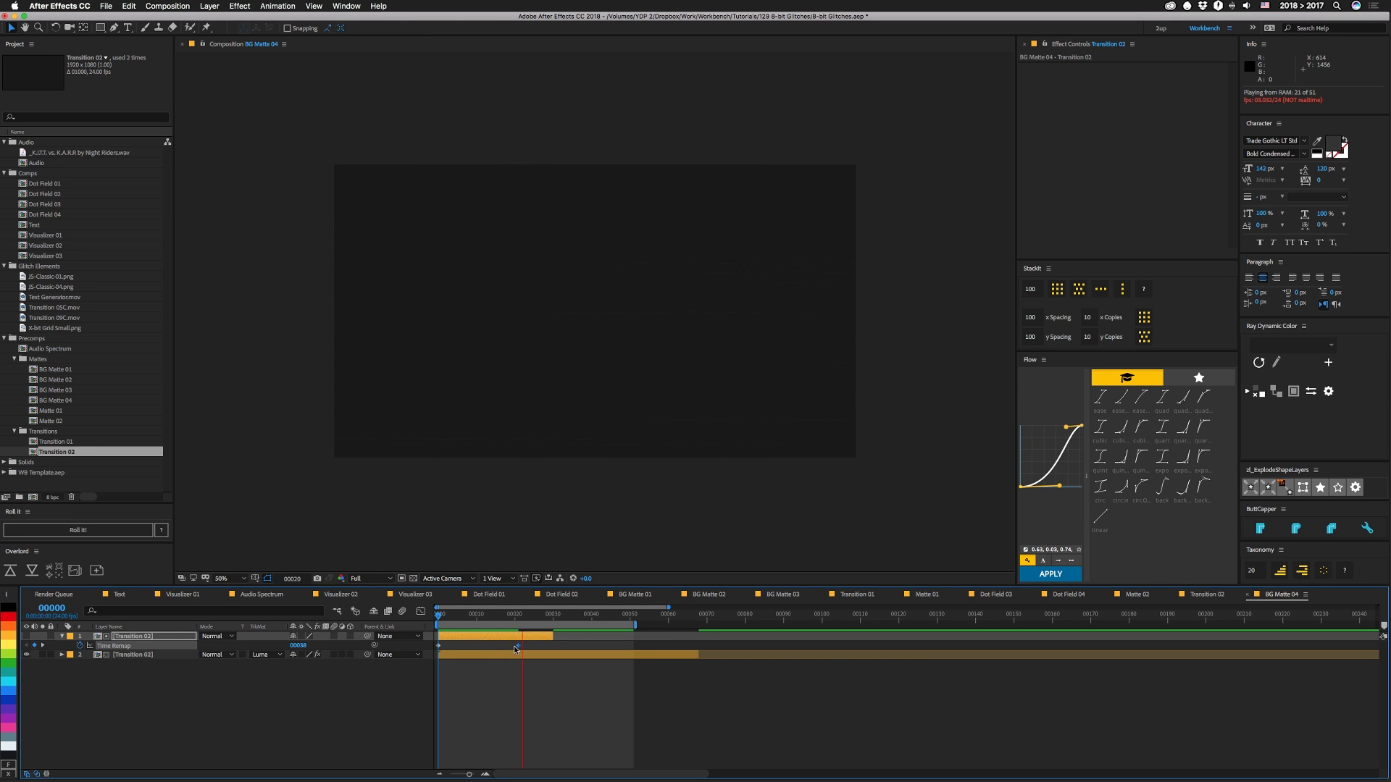
key("space")
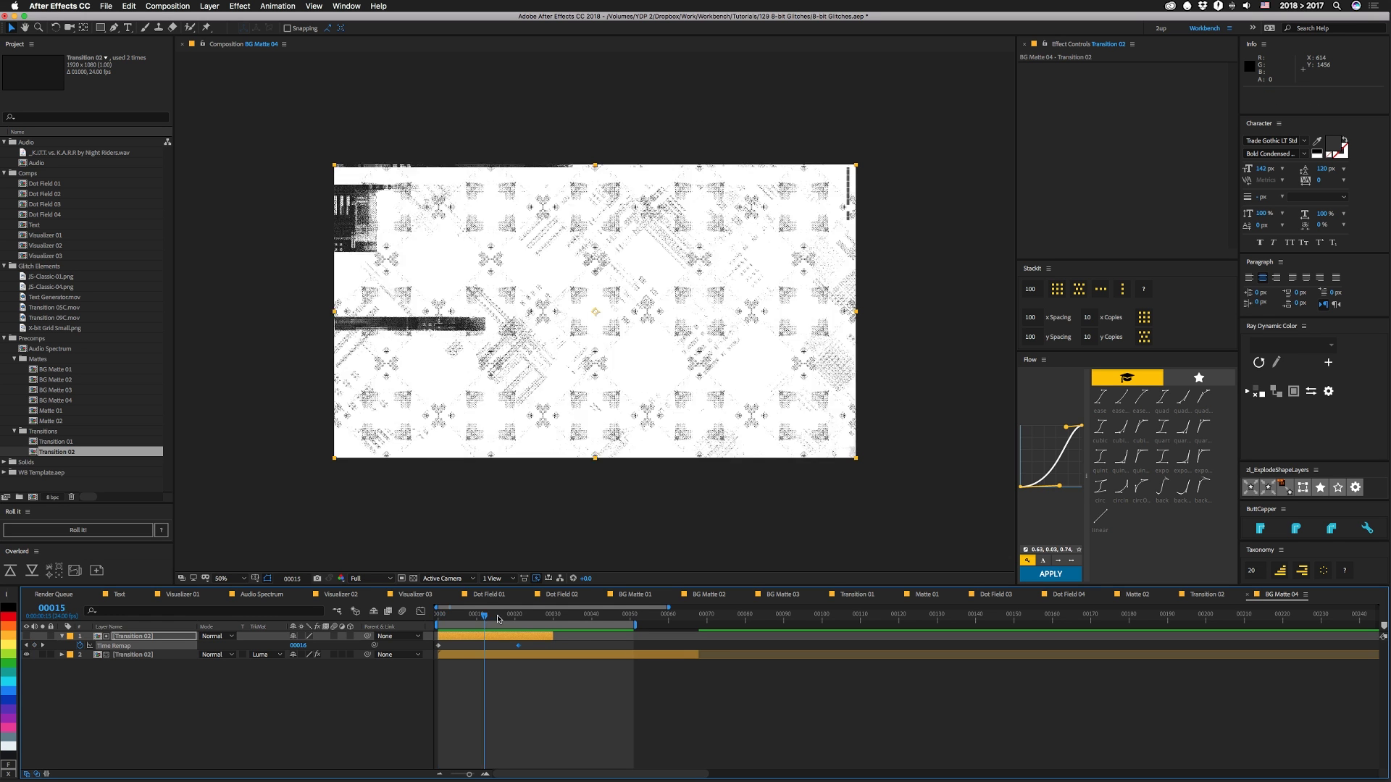
left_click(504, 618)
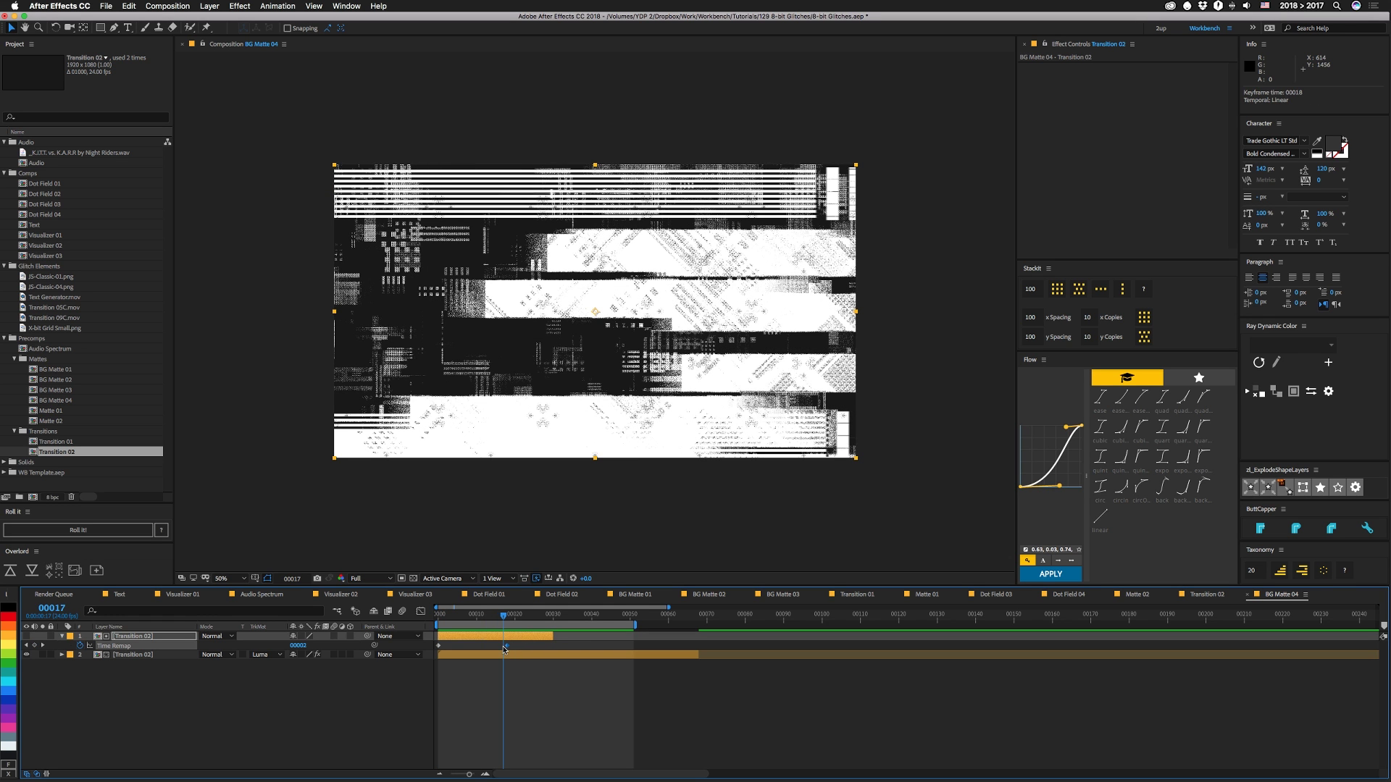
left_click_drag(516, 646, 503, 650)
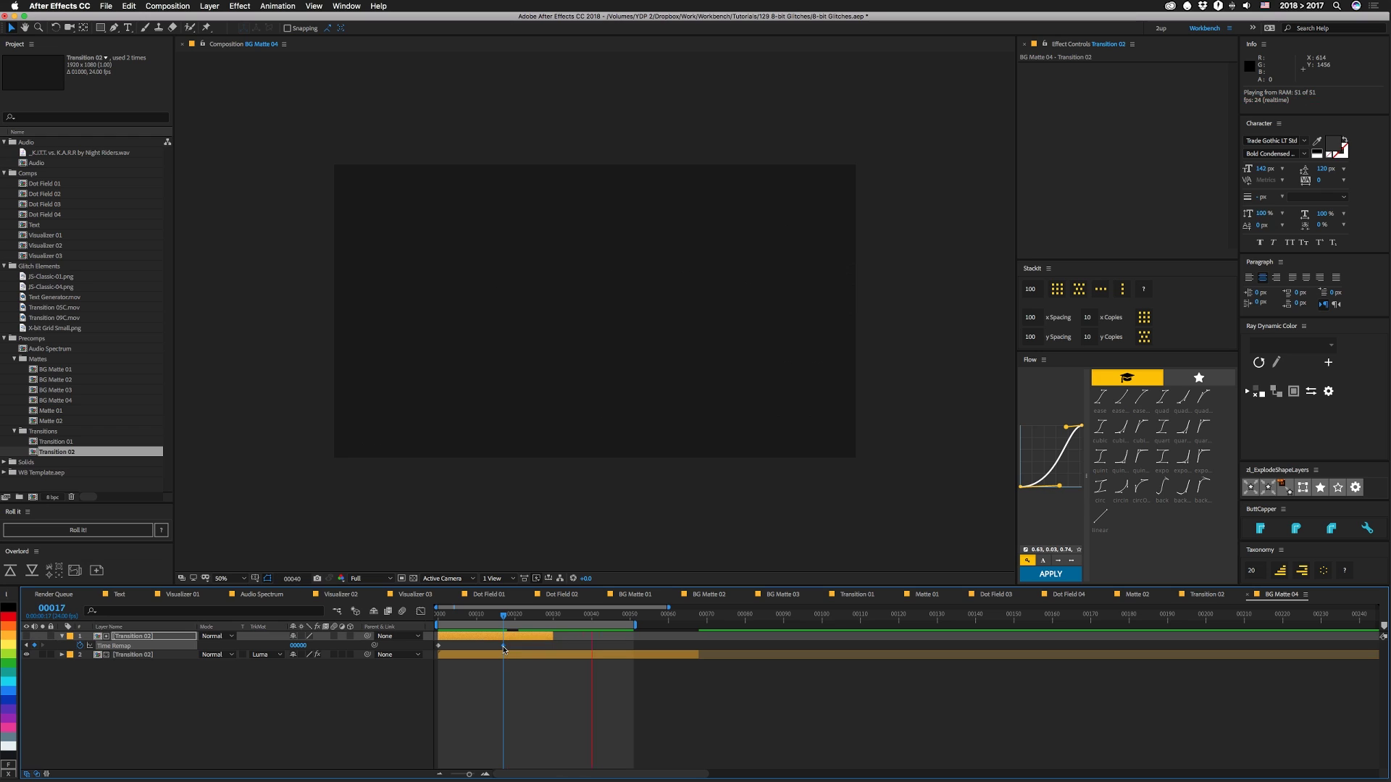
key("space")
Step: Duplicate Dot Field 04 as Dot Field 05 and replace its BG Matte 03 layer with BG Matte 04
left_click(51, 215)
key("super+d")
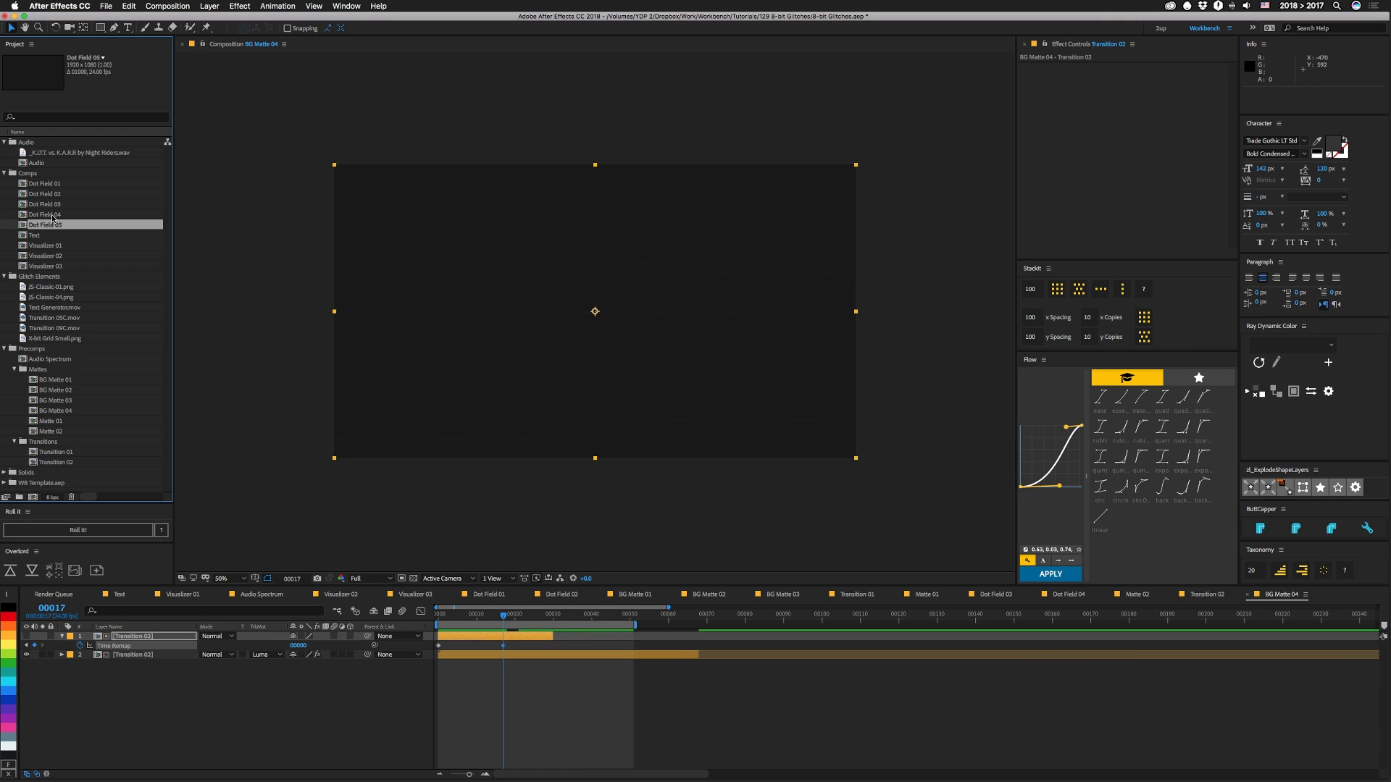
double_click(24, 225)
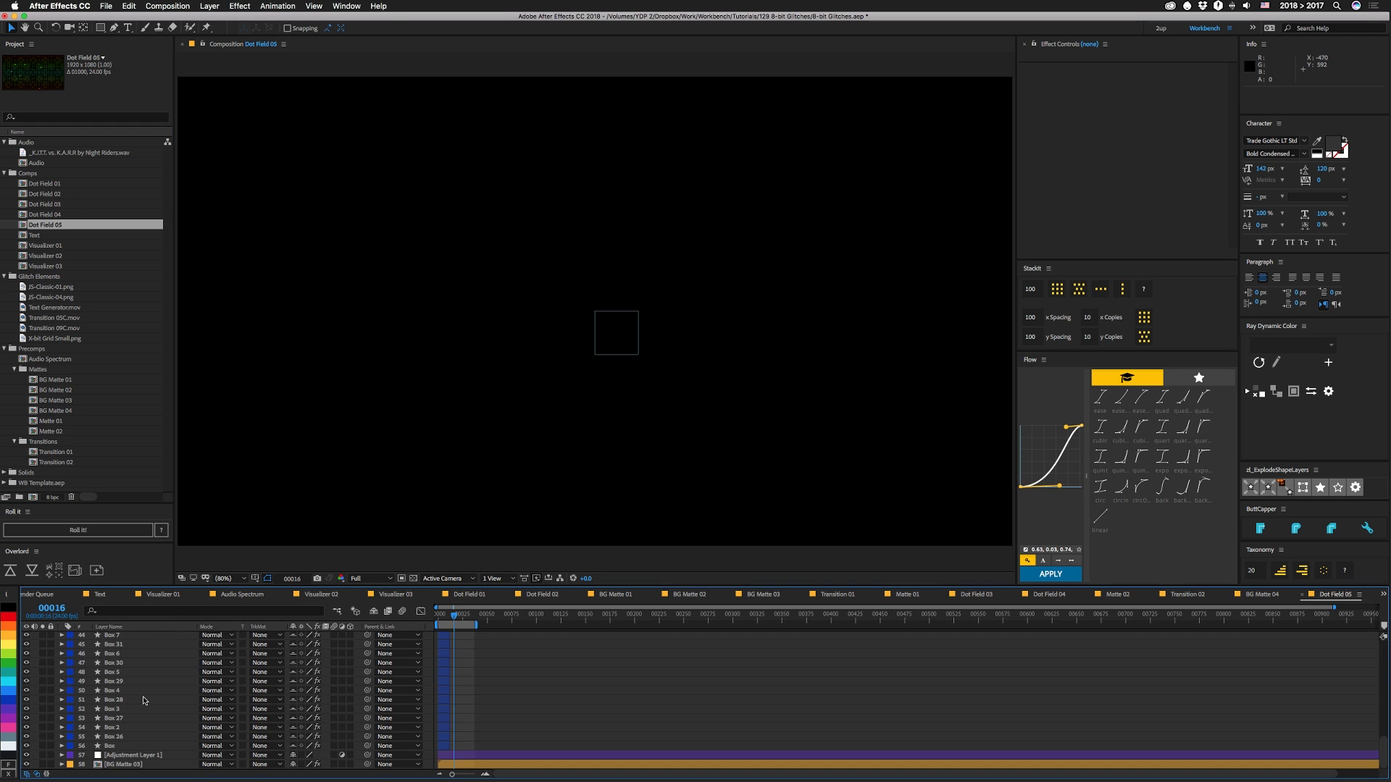
left_click(118, 765)
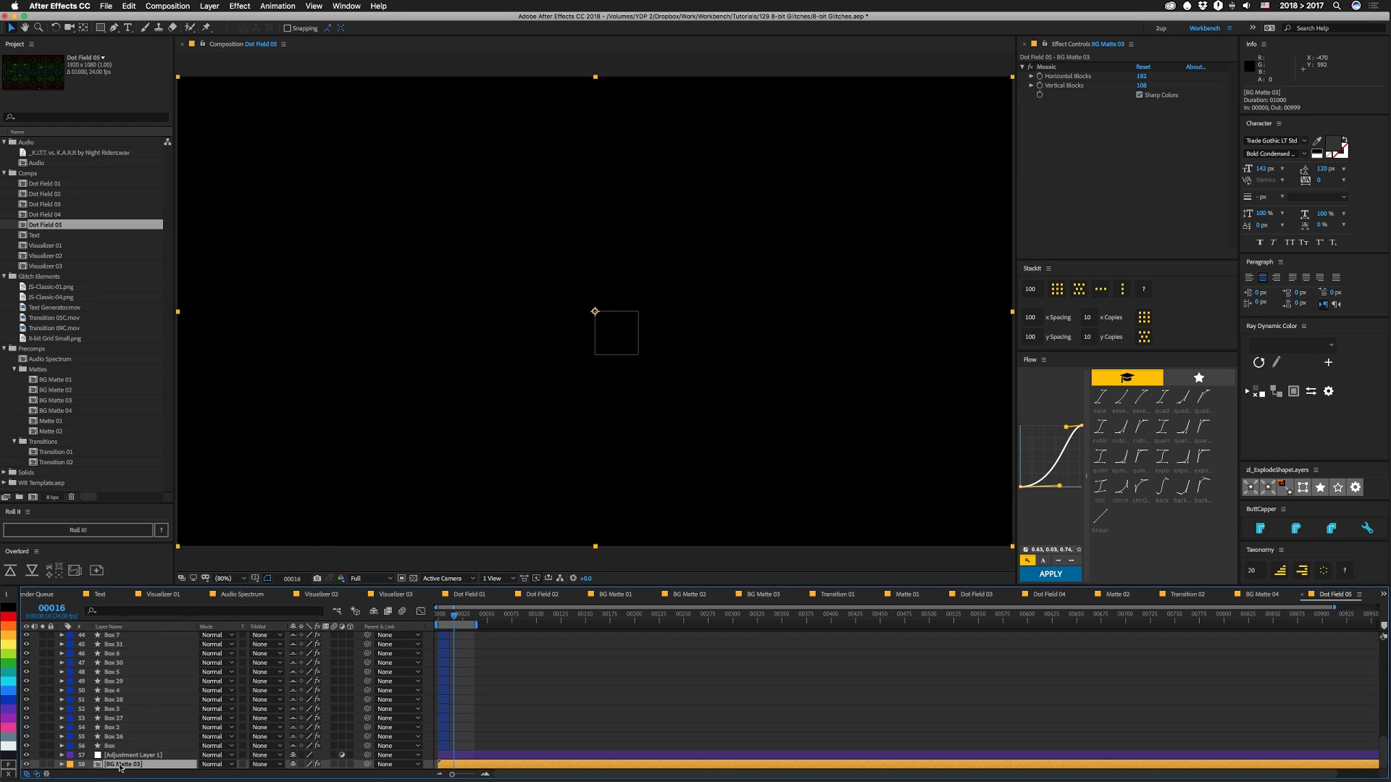
left_click(55, 410)
key("super+alt+slash")
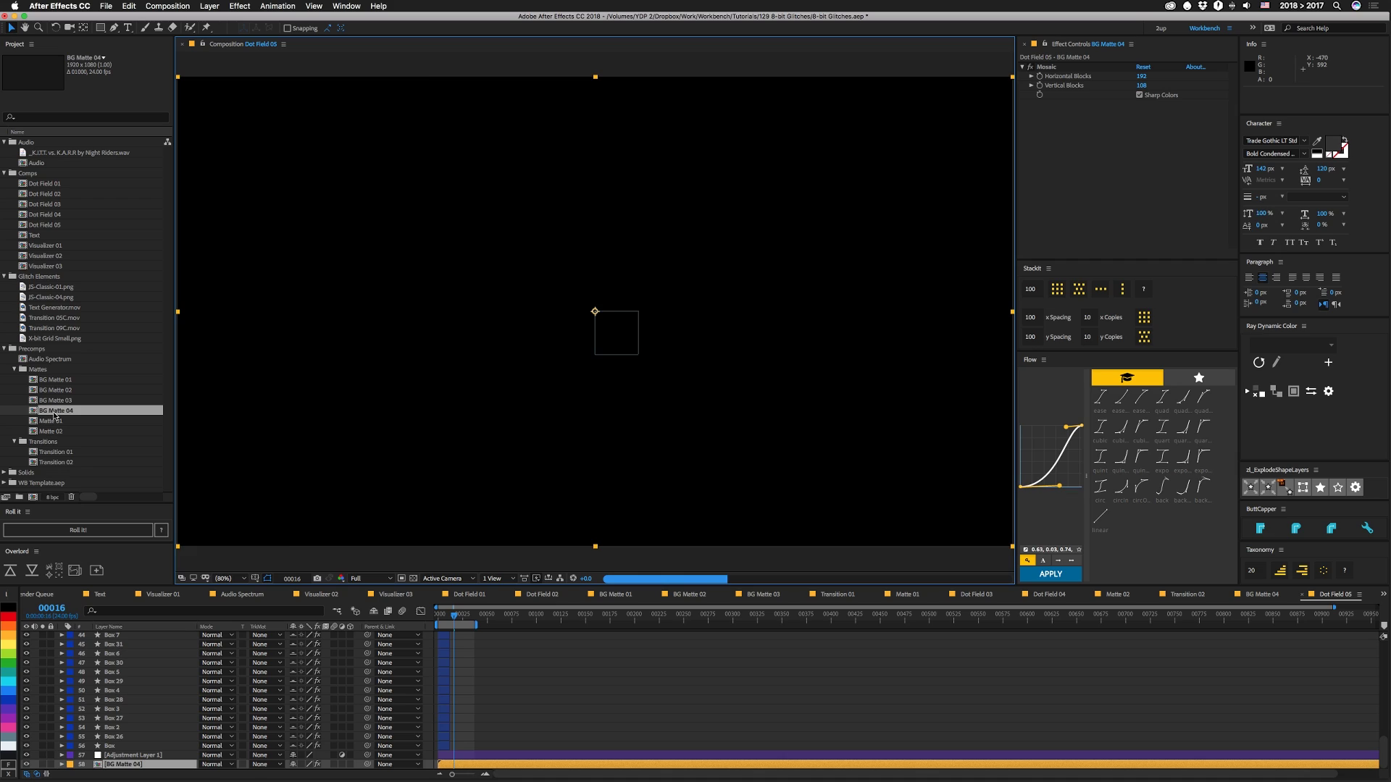
key("space")
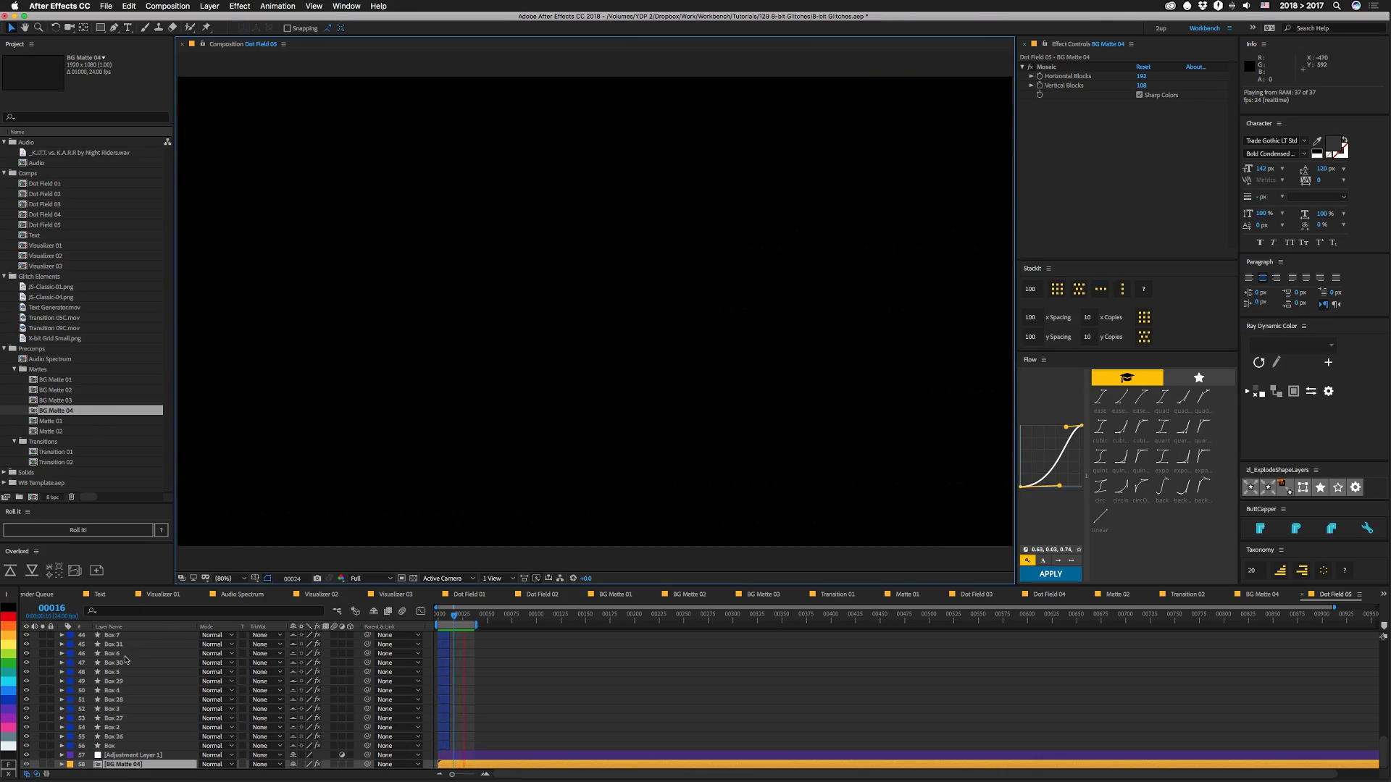
Step: Lower the Glow layer's opacity to 37% and preview the softer dot field
scroll(112, 643, "up", 10)
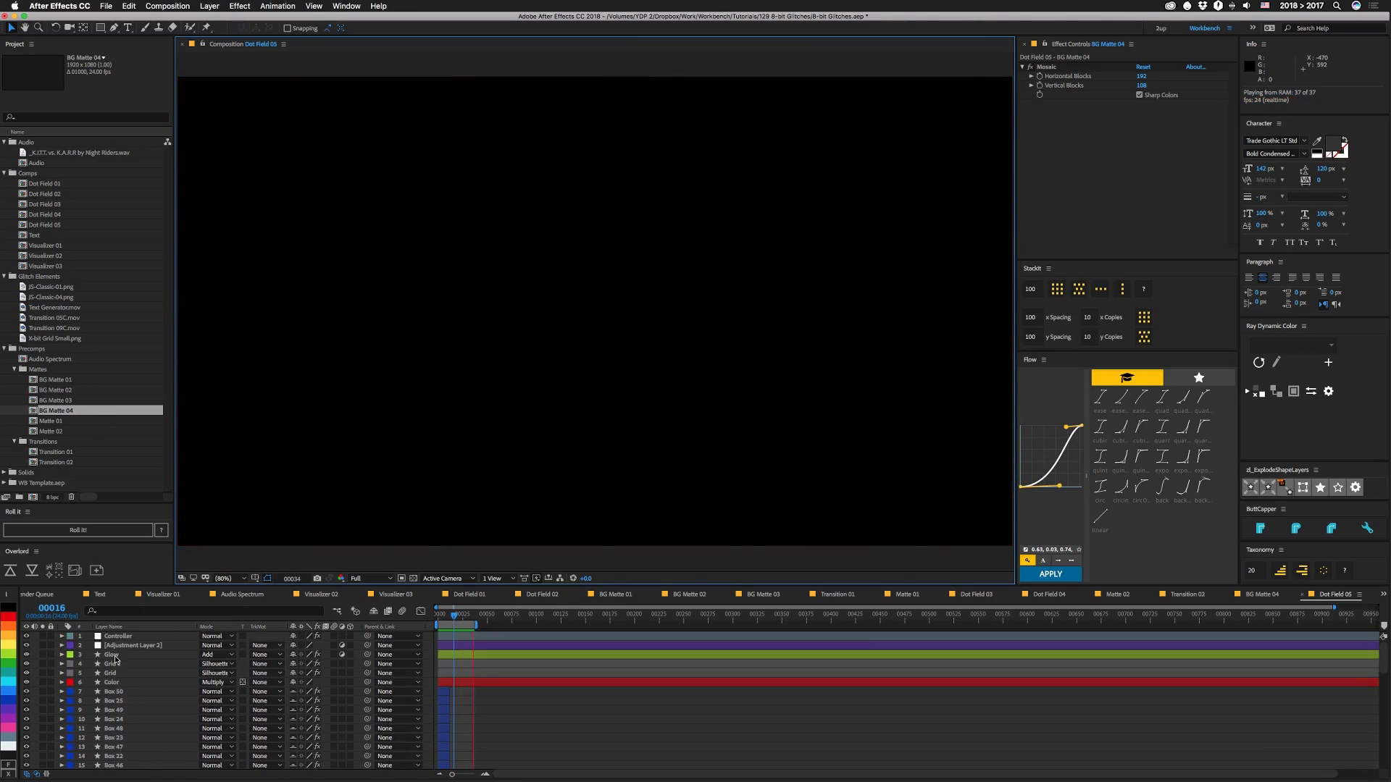
left_click(114, 655)
key("t")
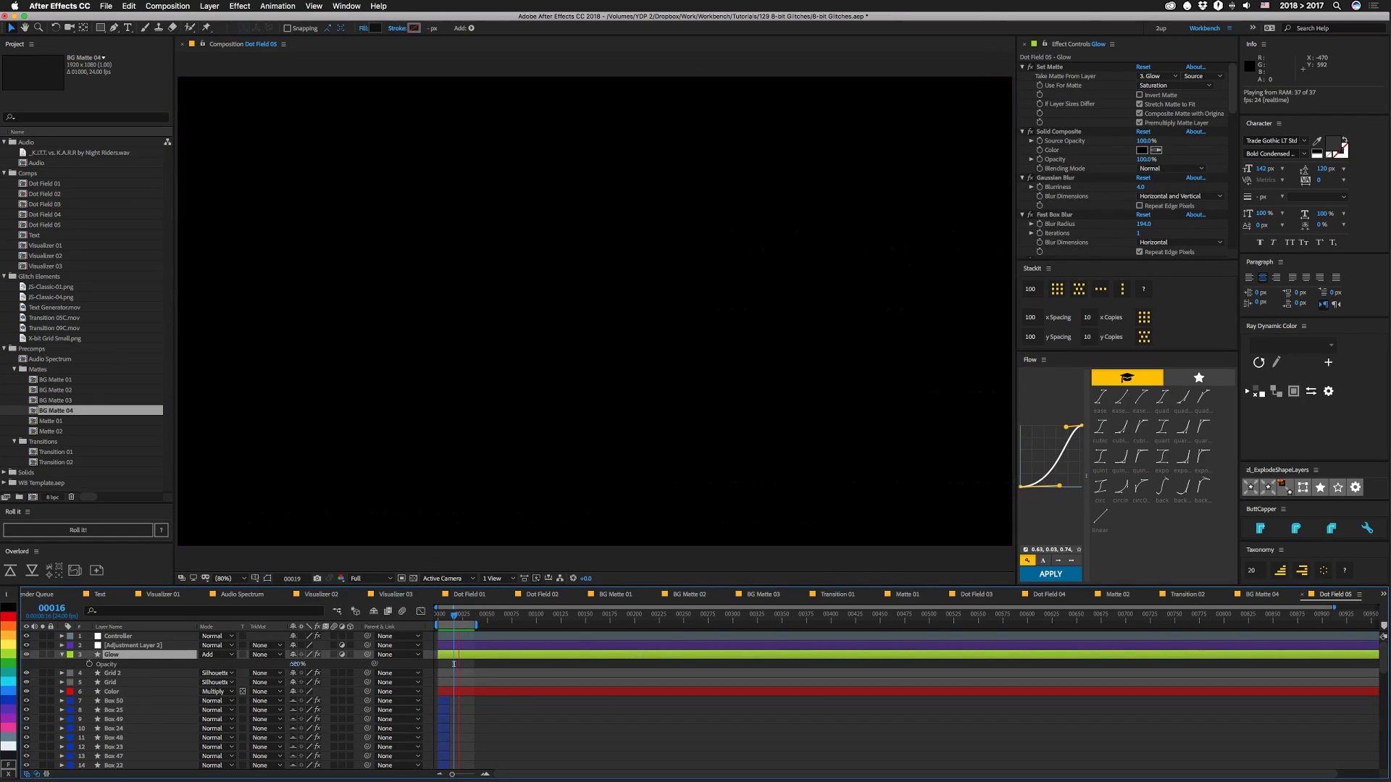
left_click_drag(297, 664, 272, 666)
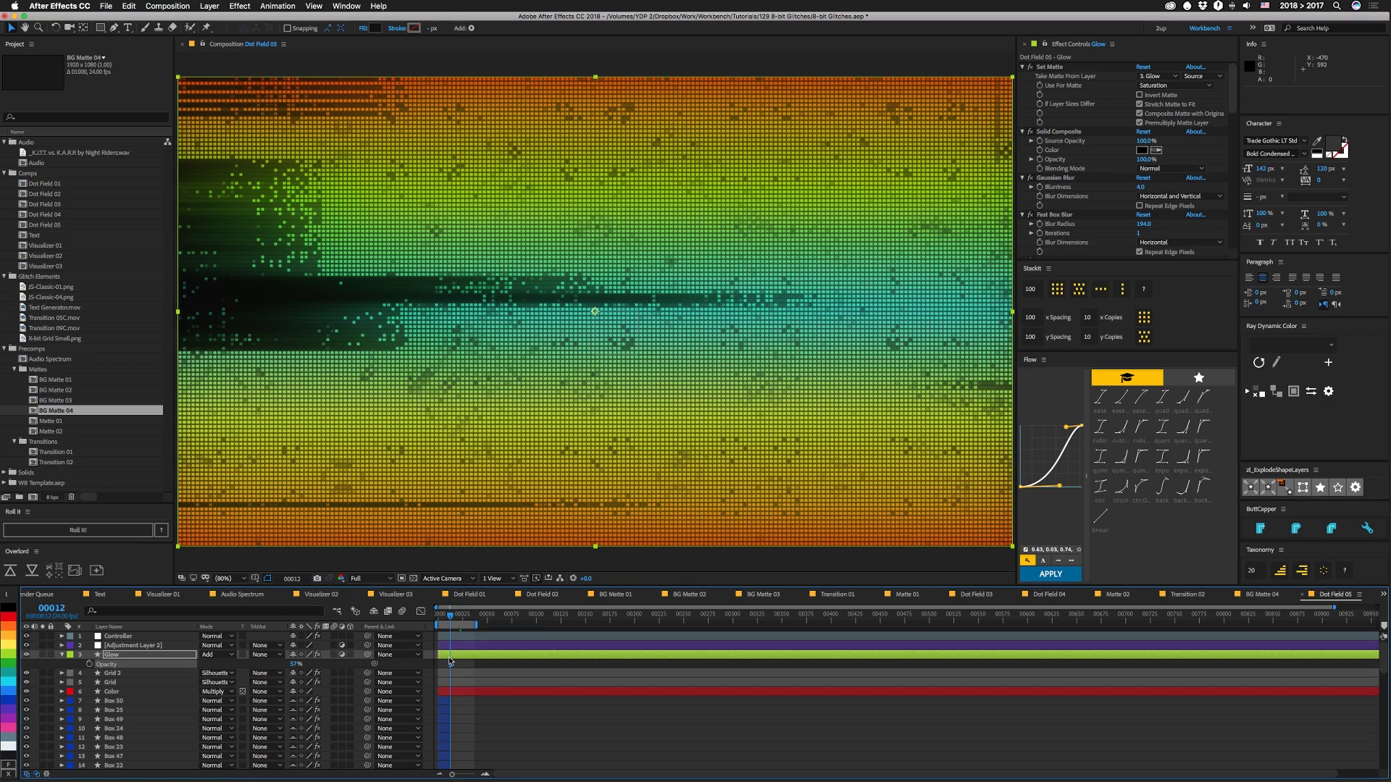
key("space")
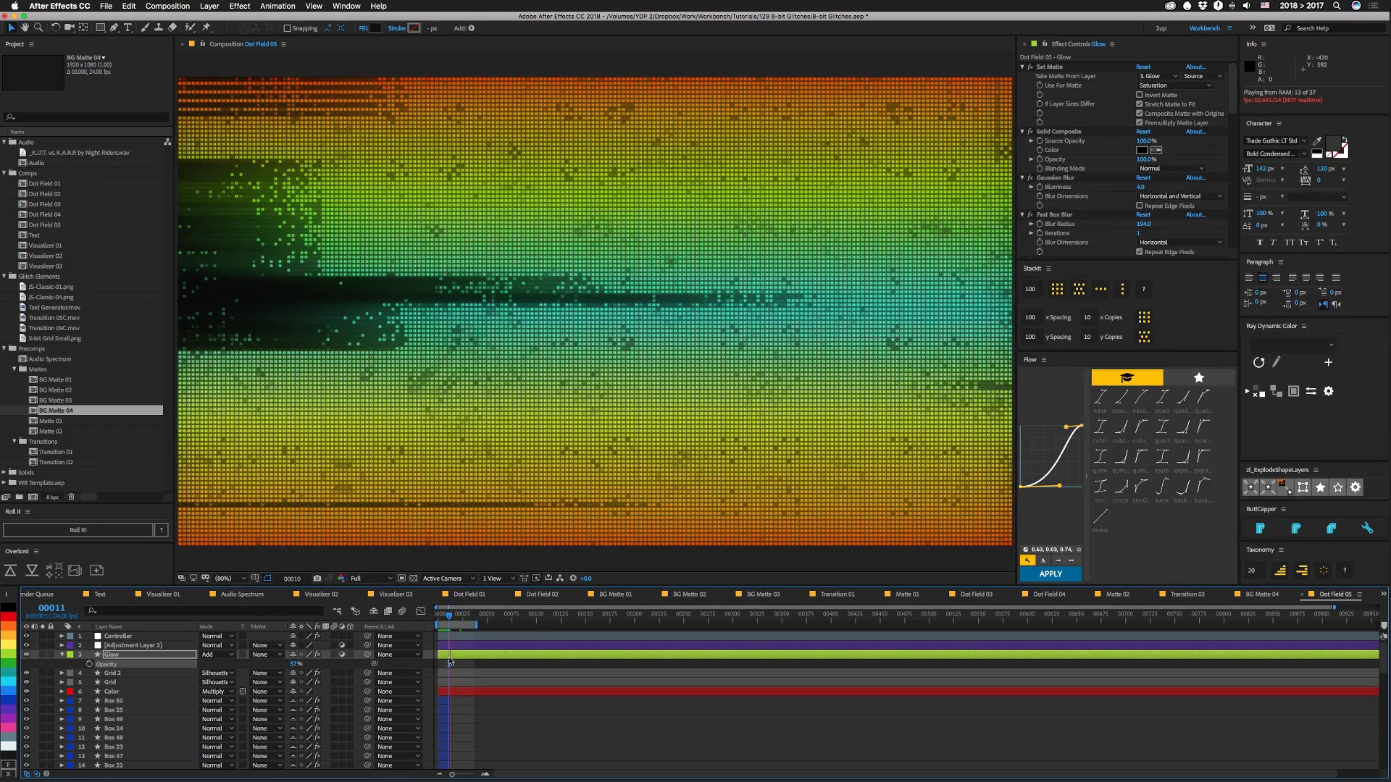